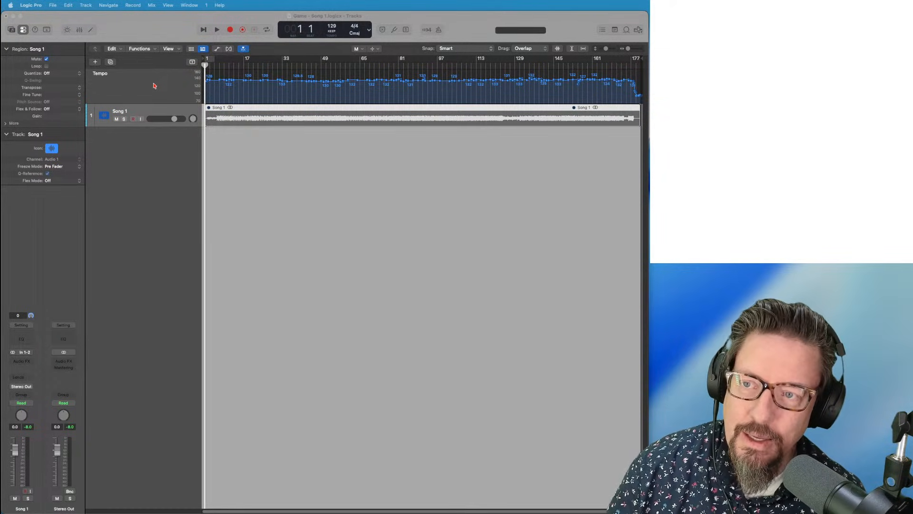
Show the Chord and Signature global tracks above the Song 1 audio track
right_click(154, 84)
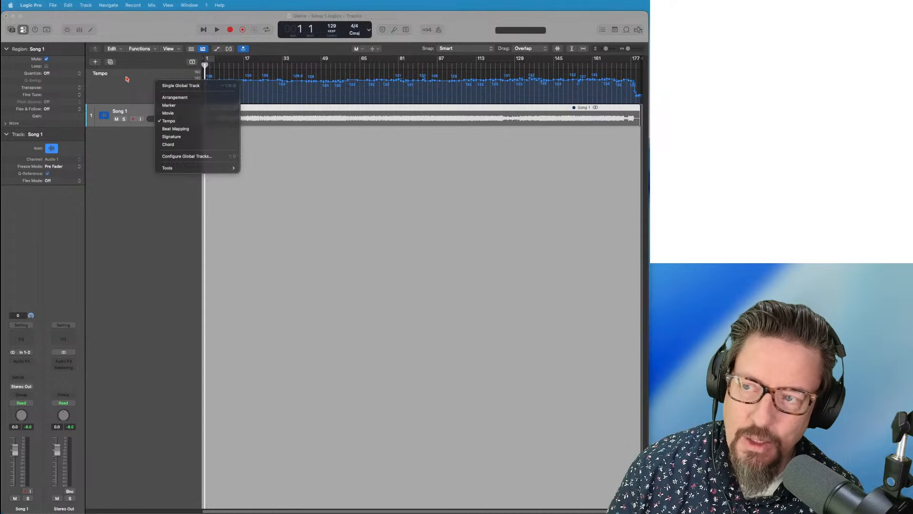
key("Return")
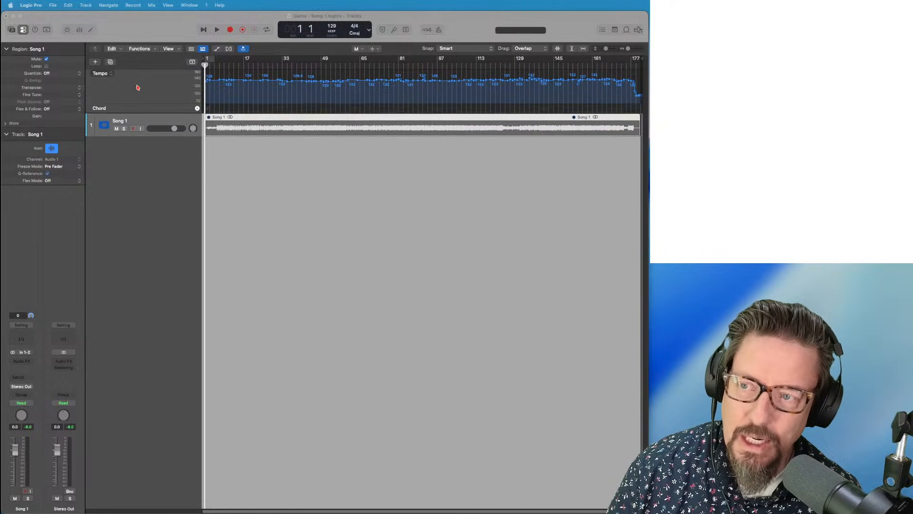
right_click(150, 80)
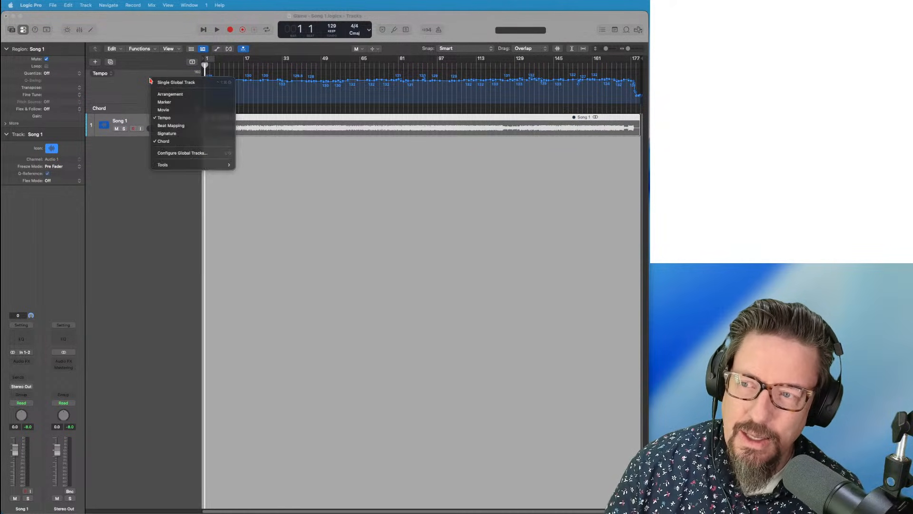
left_click(167, 134)
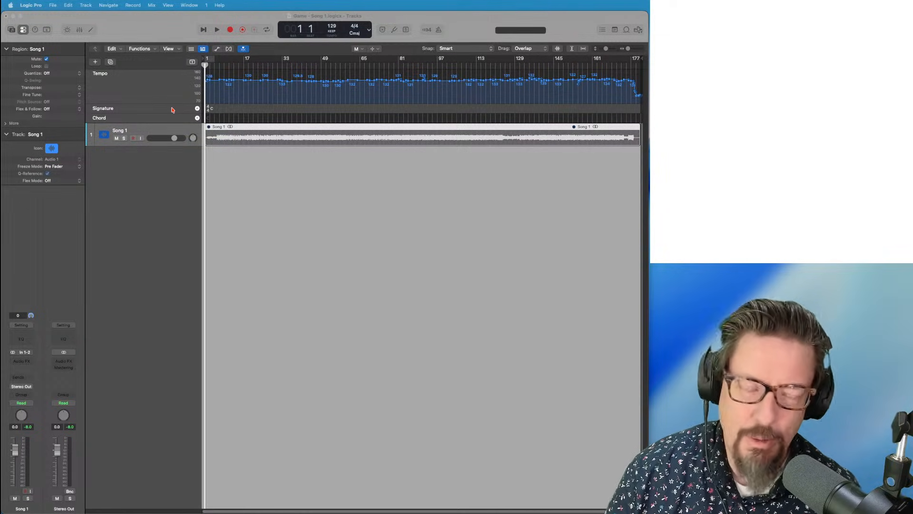
right_click(259, 131)
left_click(246, 131)
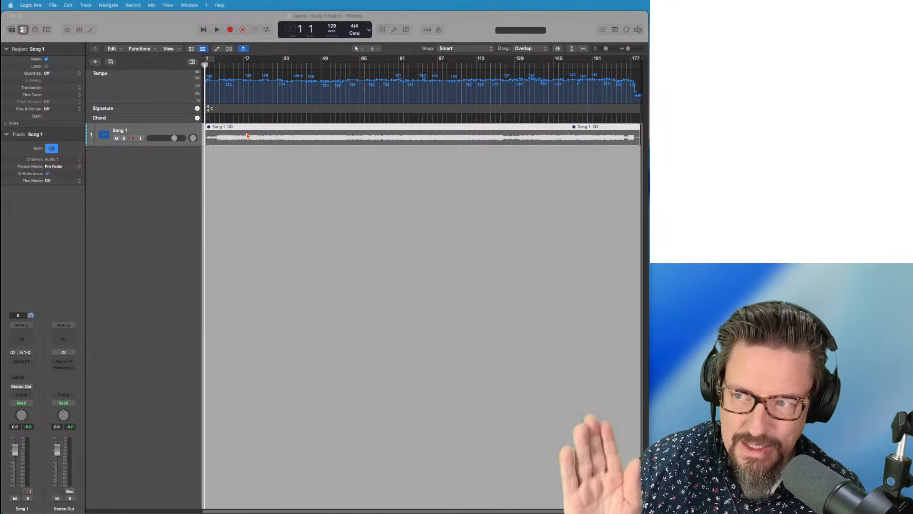
Try Analyze Chords on Song 1, then unmute the region with the Mute tool
right_click(248, 136)
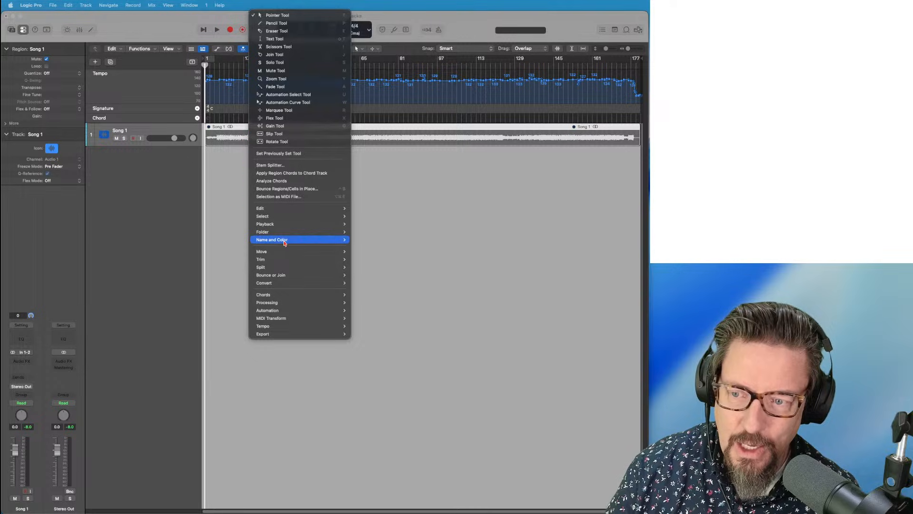
mouse_move(280, 295)
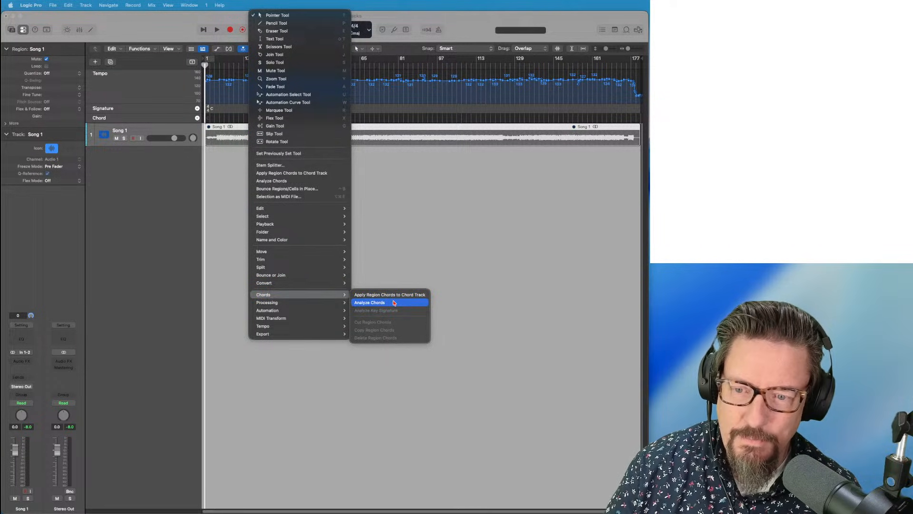
left_click(234, 128)
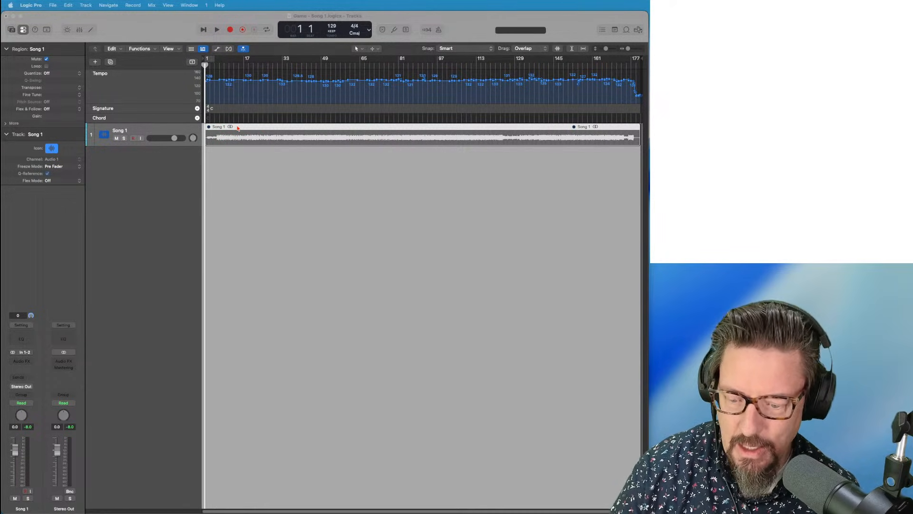
left_click(248, 137)
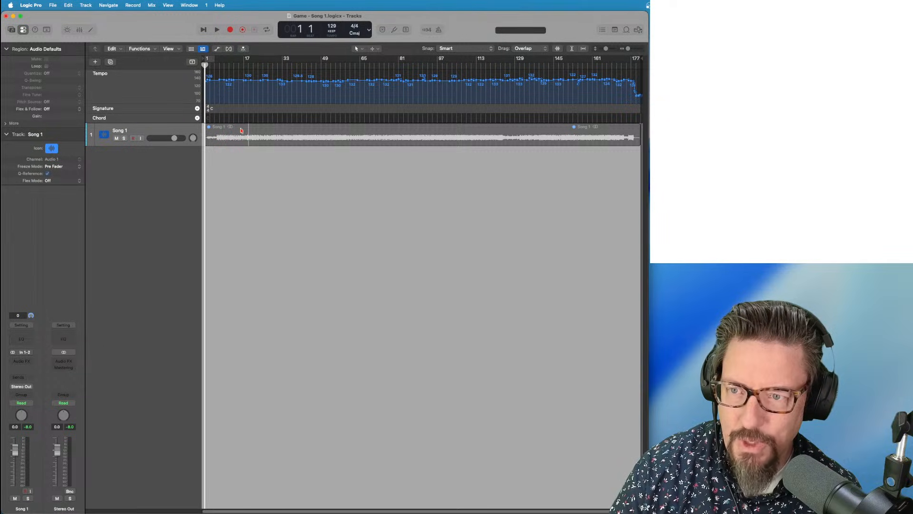
left_click(241, 130)
key("t")
key("m")
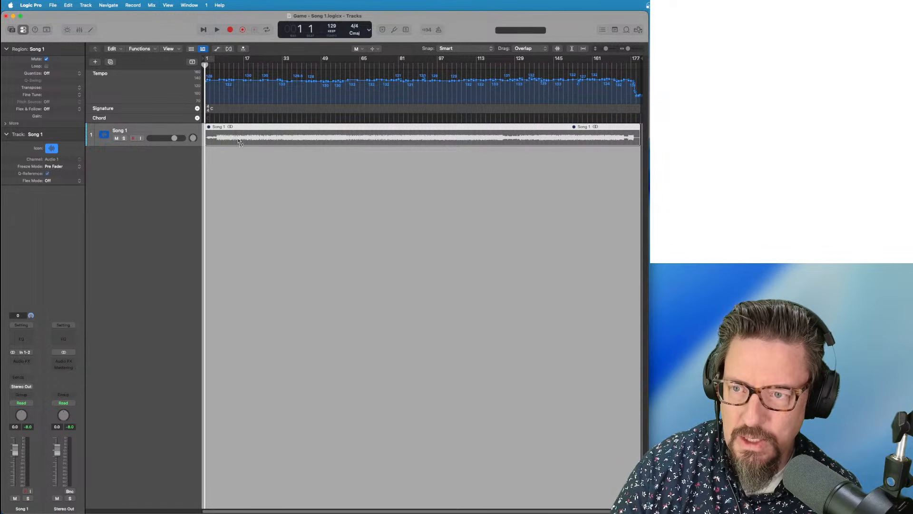
left_click(240, 137)
key("t")
key("t")
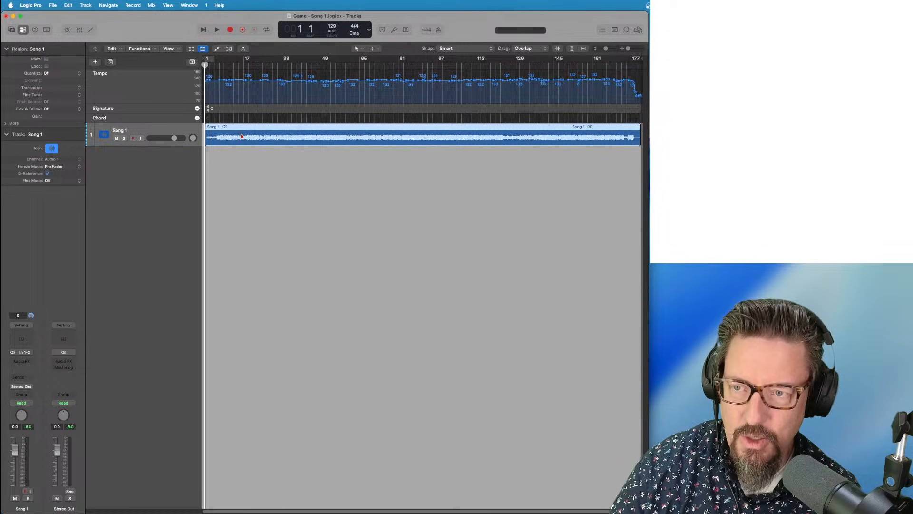
Drag the Song 1 region onto the Chord track to detect its chords
right_click(242, 135)
mouse_move(310, 294)
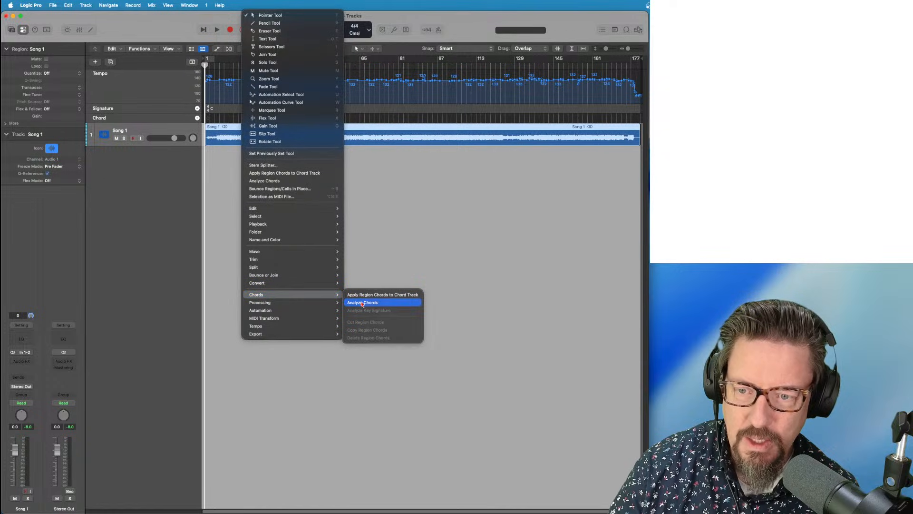
left_click(229, 136)
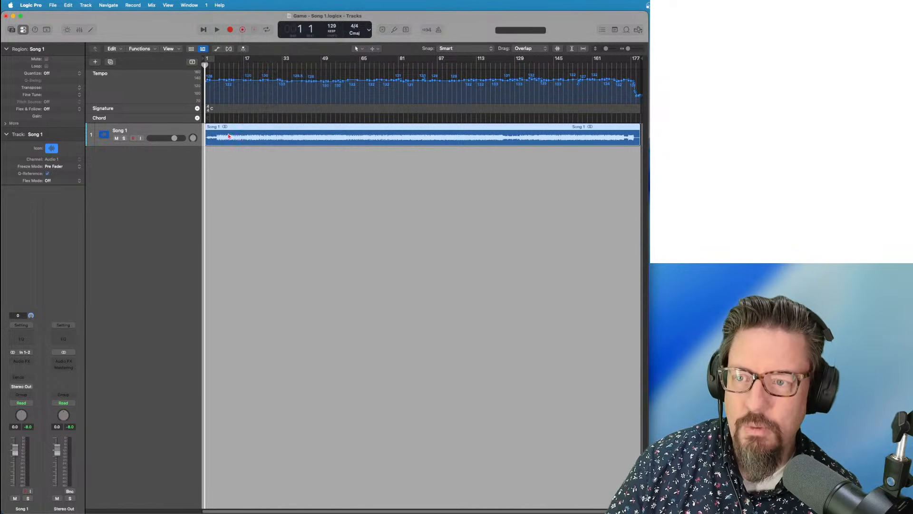
left_click_drag(228, 130, 229, 121)
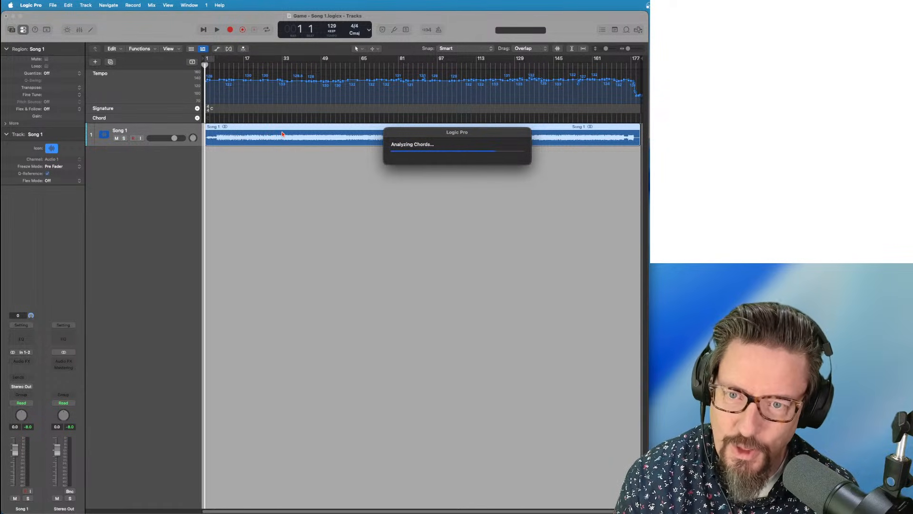
Mute the Song 1 region again, enlarge its track row, and return to the pointer tool
key("t")
key("m")
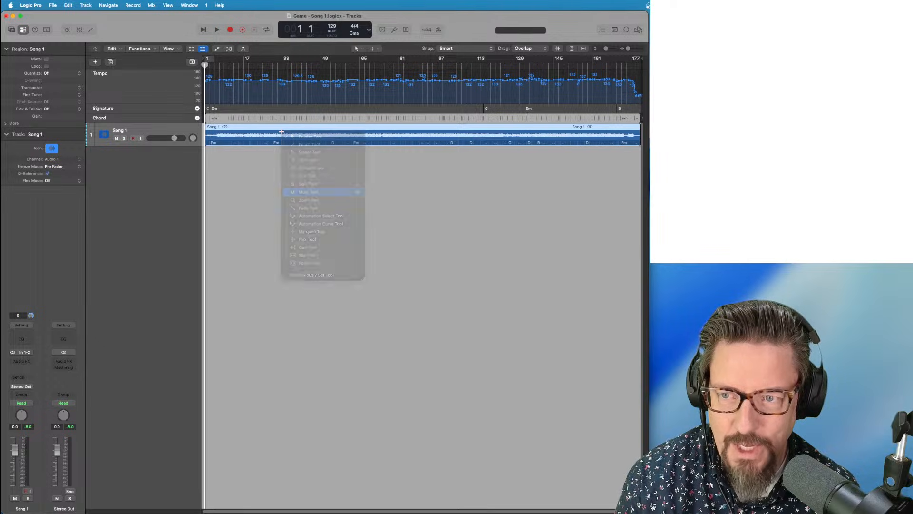
left_click(279, 137)
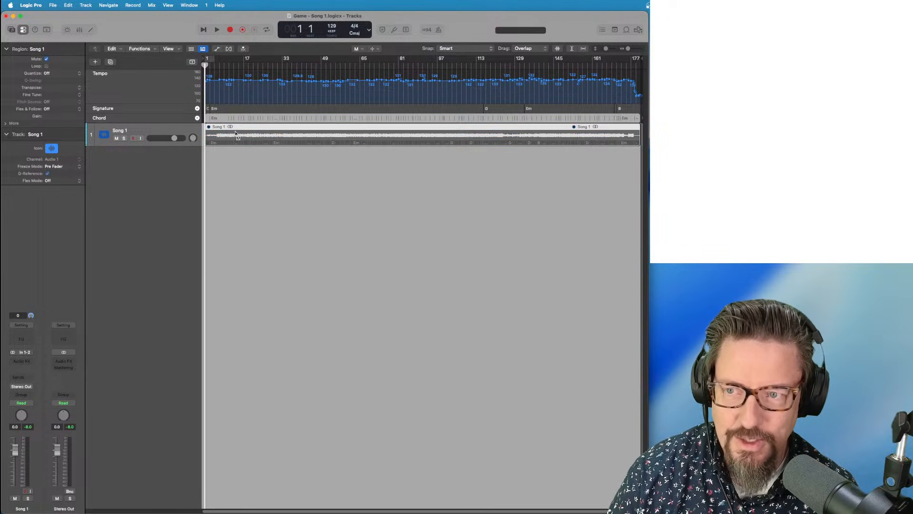
scroll(233, 131, "up", 10)
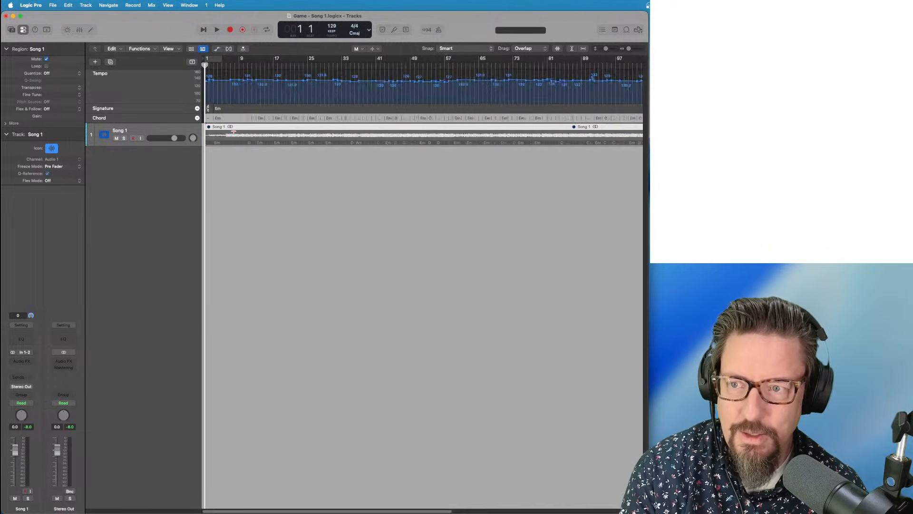
key("super+Down")
key("super+Down")
key("super+Down")
key("super+Down")
key("super+Down")
key("super+Down")
key("super+Down")
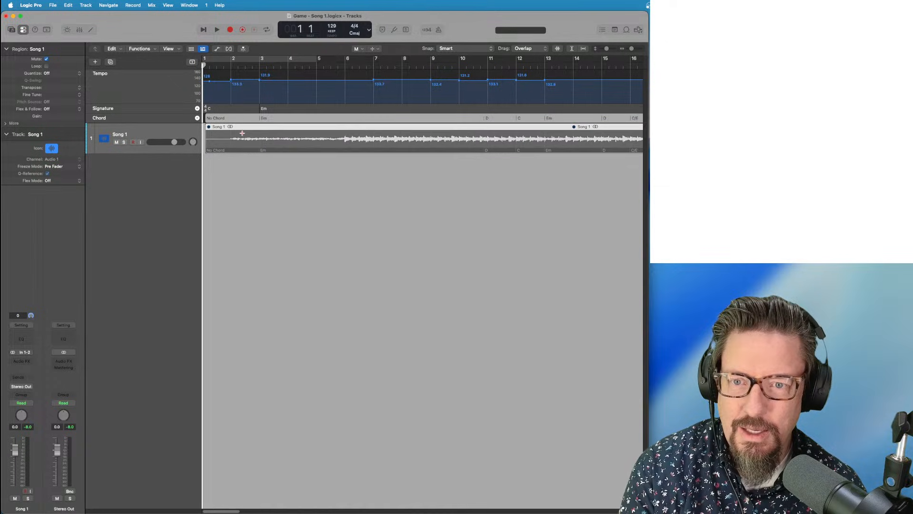
key("super+Left")
key("super+Left")
key("super+Left")
key("super+Left")
key("super+Left")
key("super+Left")
key("super+Left")
key("super+Left")
key("super+Left")
key("super+Left")
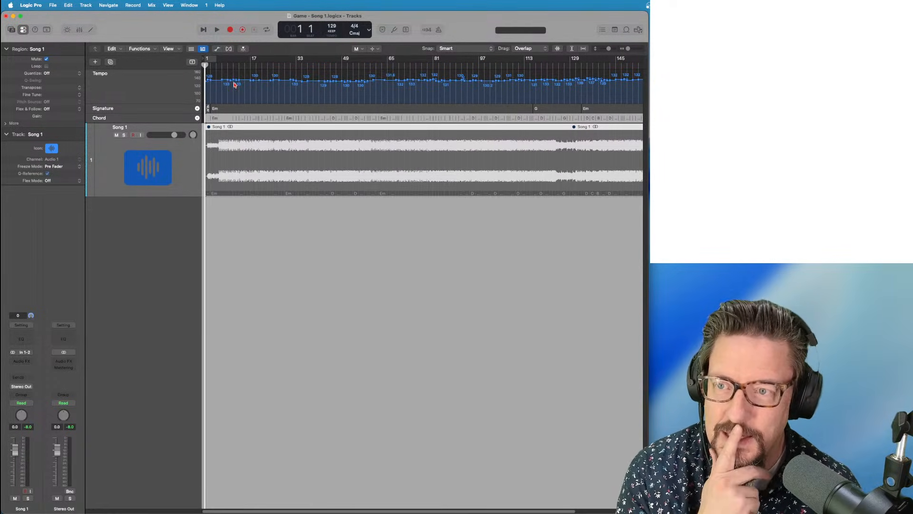
key("t")
key("t")
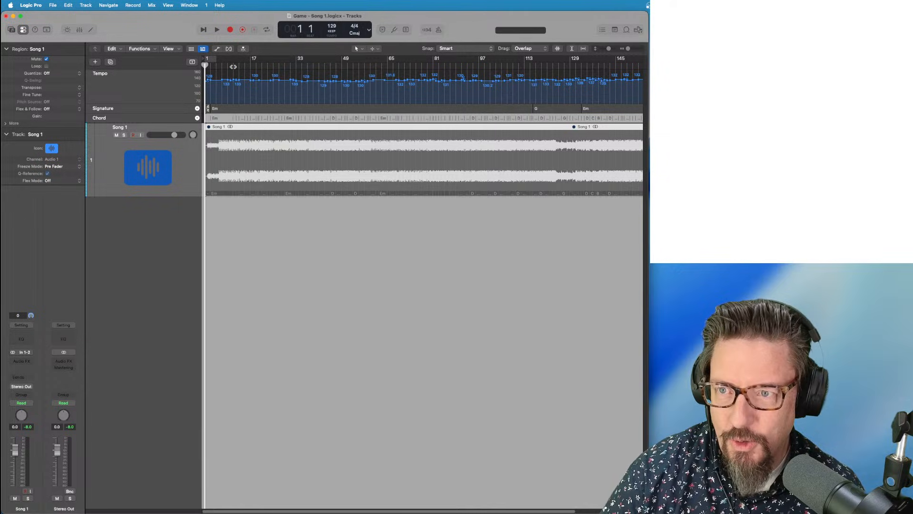
key("space")
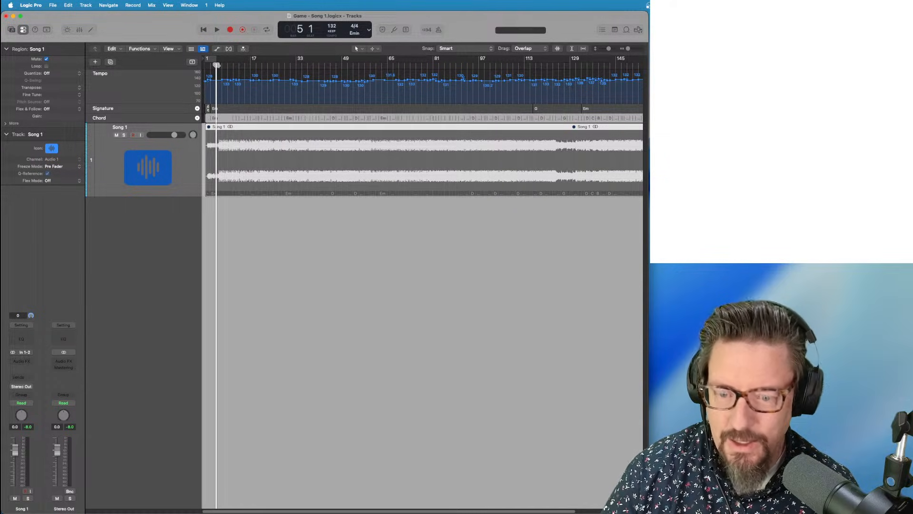
Review the tempo and chord lanes across the song, leaving the playhead near bar 6
key("super+Right")
key("super+Right")
key("super+Right")
key("super+Right")
key("super+Right")
key("super+Right")
key("super+Right")
key("super+Right")
key("super+Right")
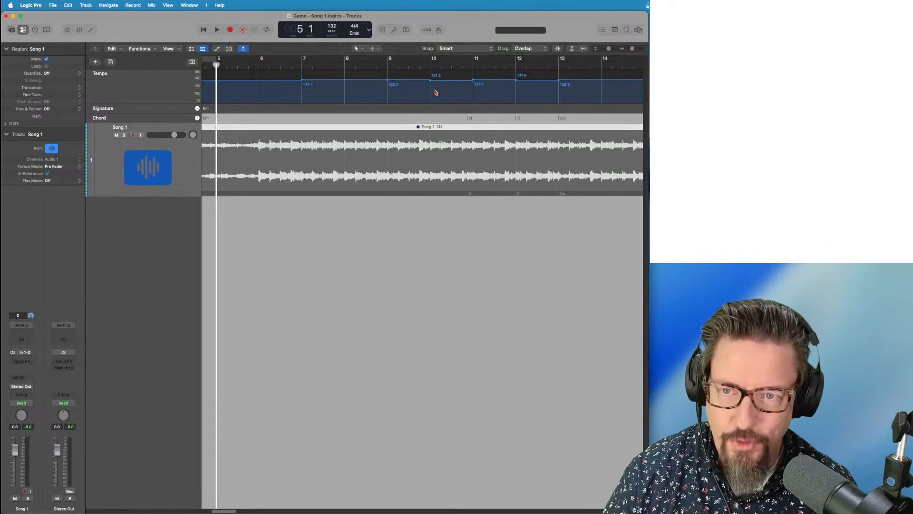
key("super+Left")
key("super+Left")
key("super+Left")
key("super+Left")
key("super+Left")
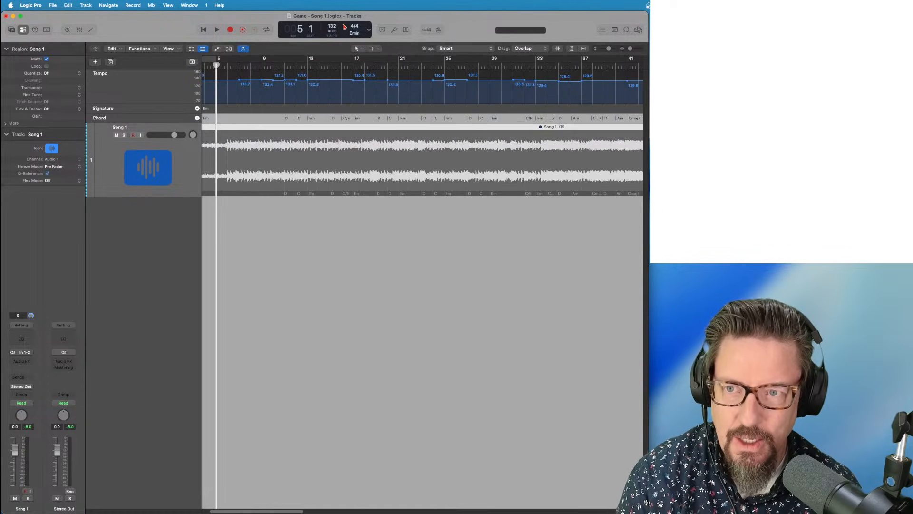
left_click(332, 31)
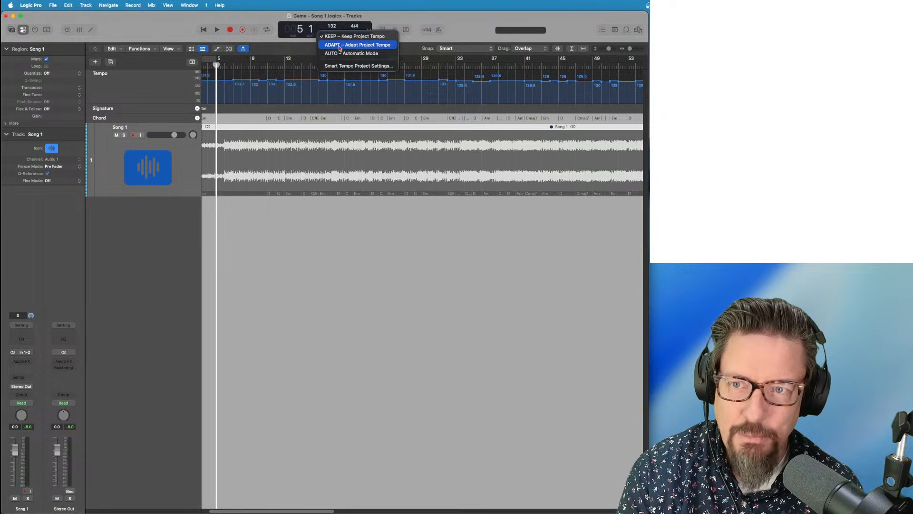
left_click(385, 21)
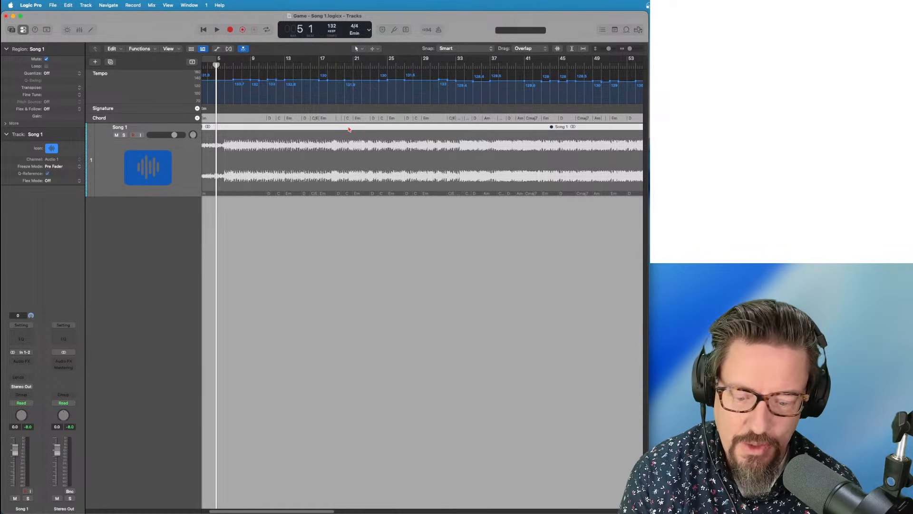
key("super+Left")
key("super+Left")
key("super+Left")
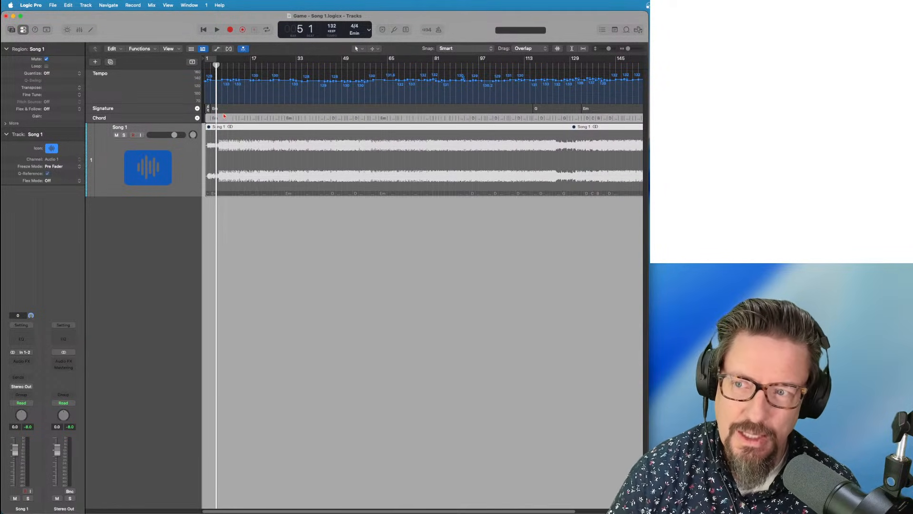
left_click_drag(224, 65, 248, 66)
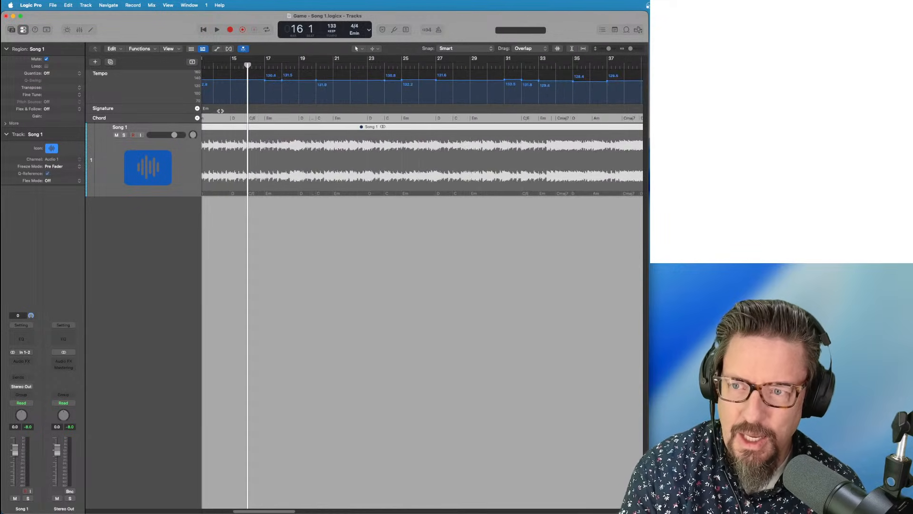
key("super+Right")
key("super+Right")
key("super+Right")
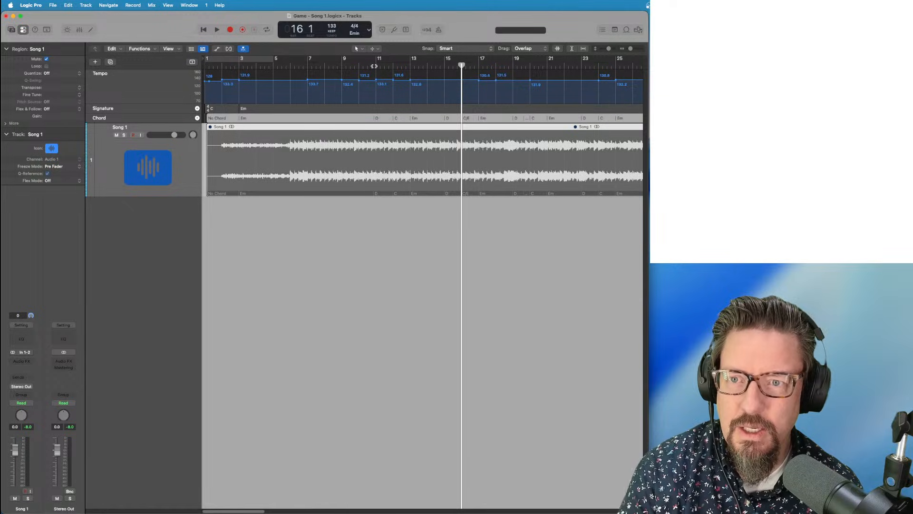
left_click_drag(374, 66, 288, 75)
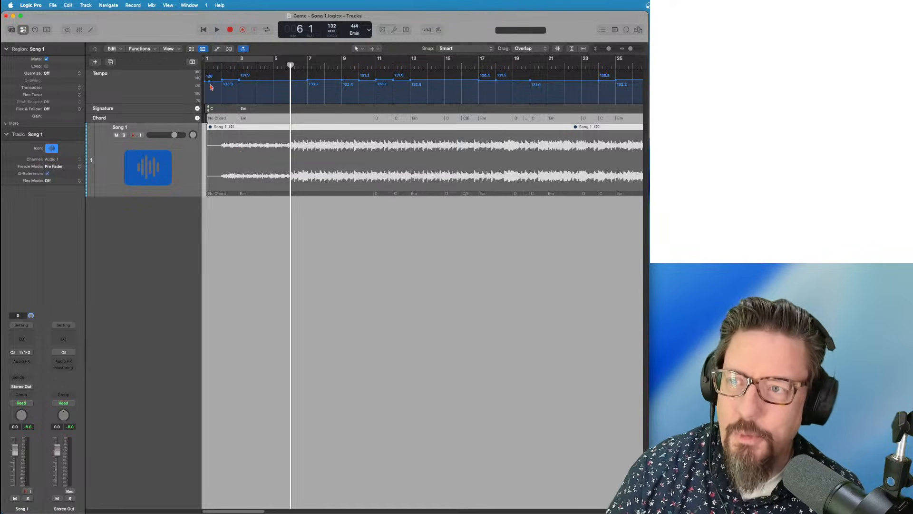
Create a Drummer Session Player track using the Retro Rock style
left_click(85, 5)
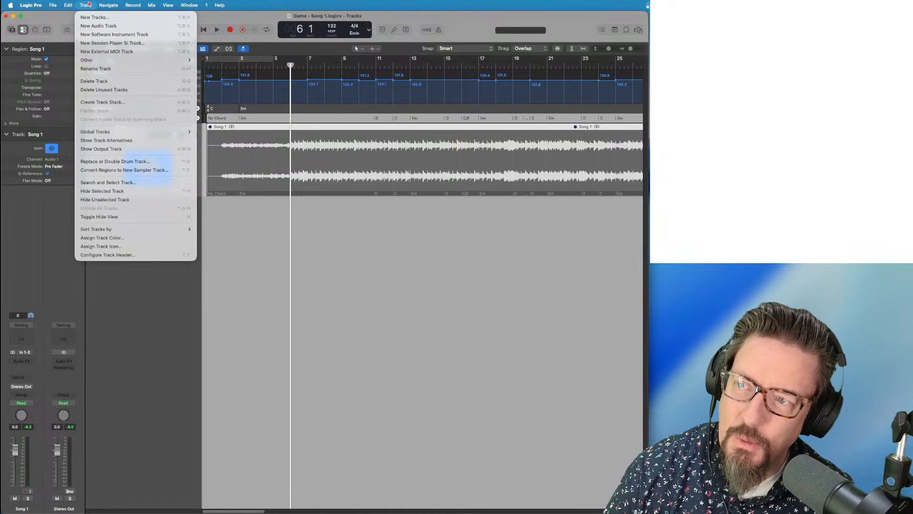
left_click(87, 44)
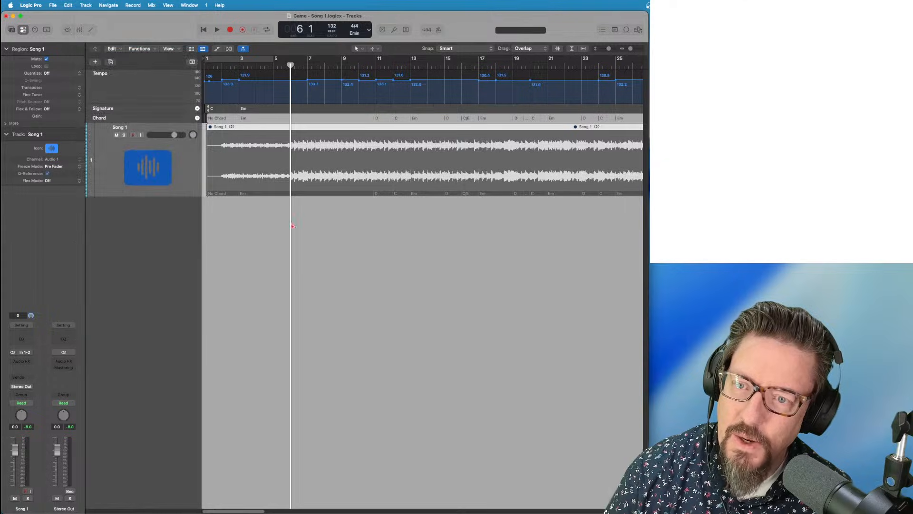
left_click(370, 212)
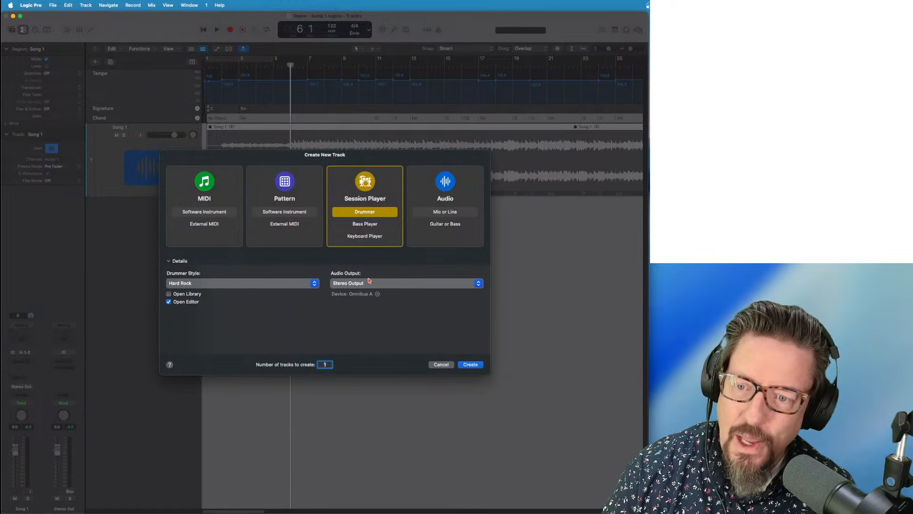
left_click(207, 284)
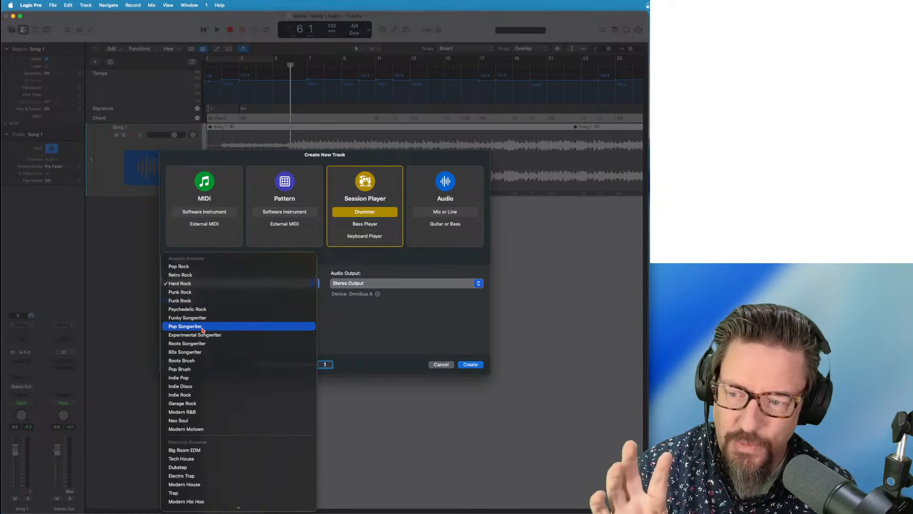
left_click(203, 275)
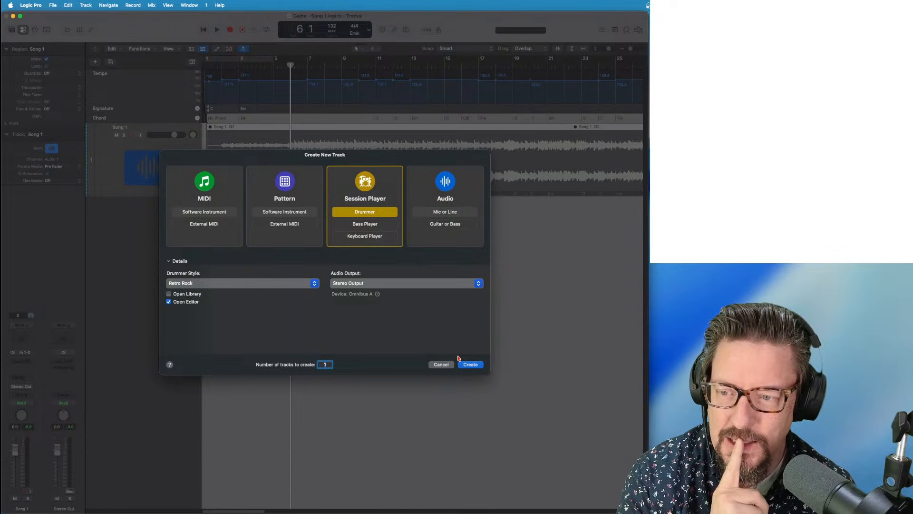
key("Return")
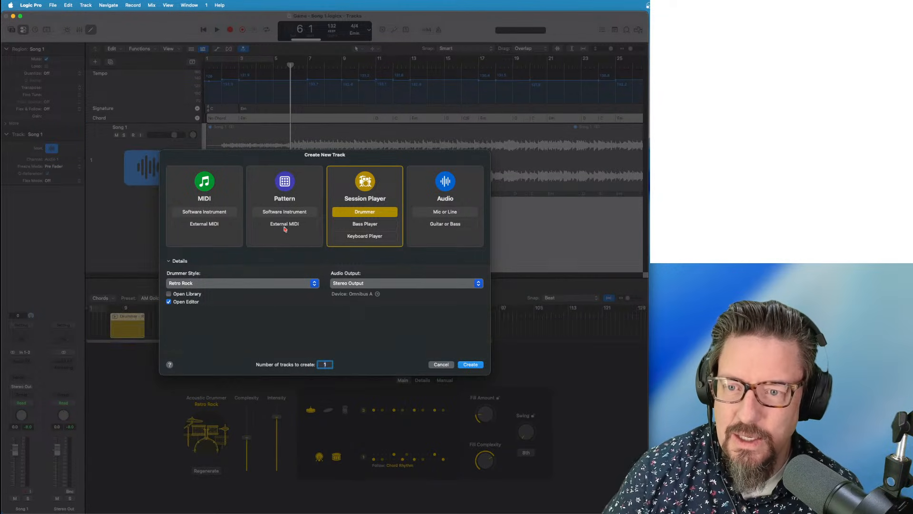
Extend the drummer region to bar 121, start playback, and set complexity to 38%
key("super+Left")
key("super+Left")
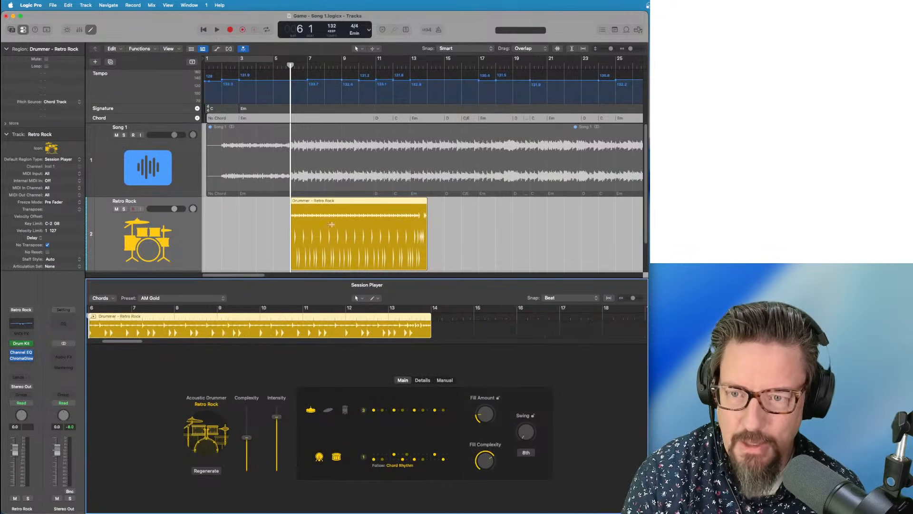
left_click(433, 209)
key("super+Left")
key("super+Left")
key("super+Left")
key("super+Left")
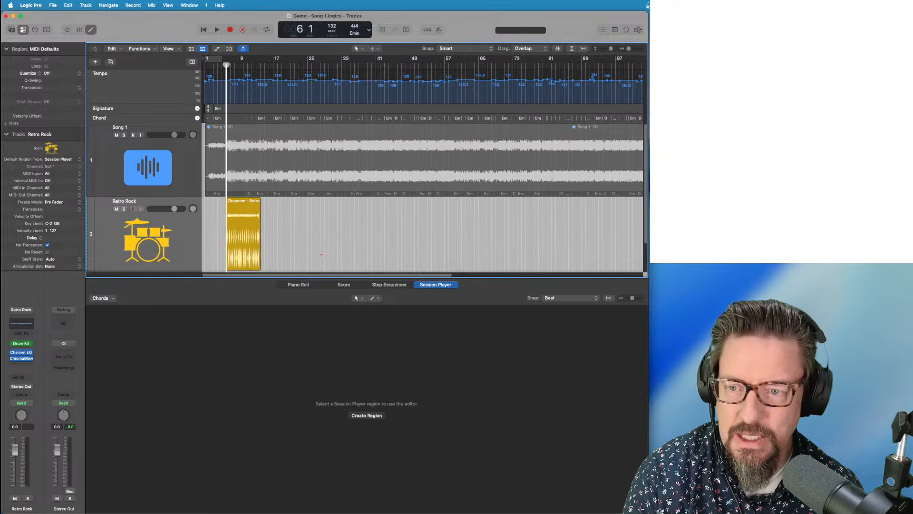
left_click_drag(242, 264, 556, 247)
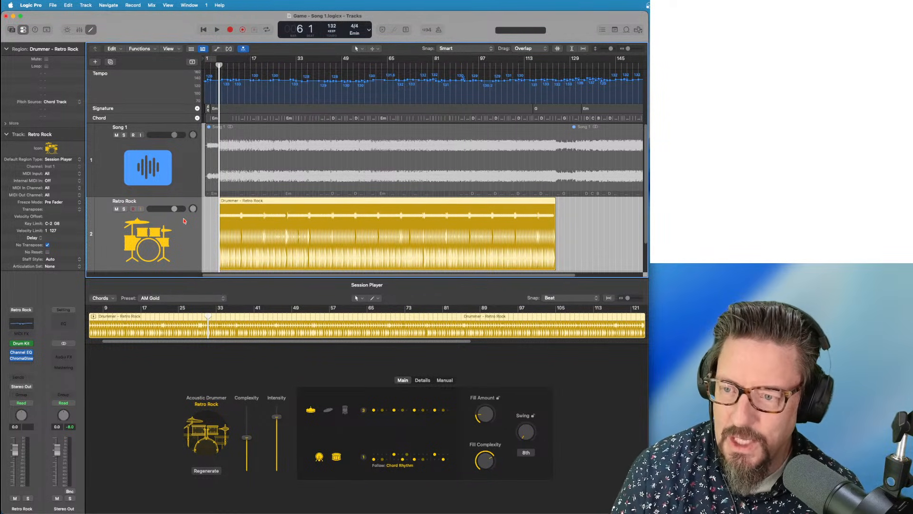
key("space")
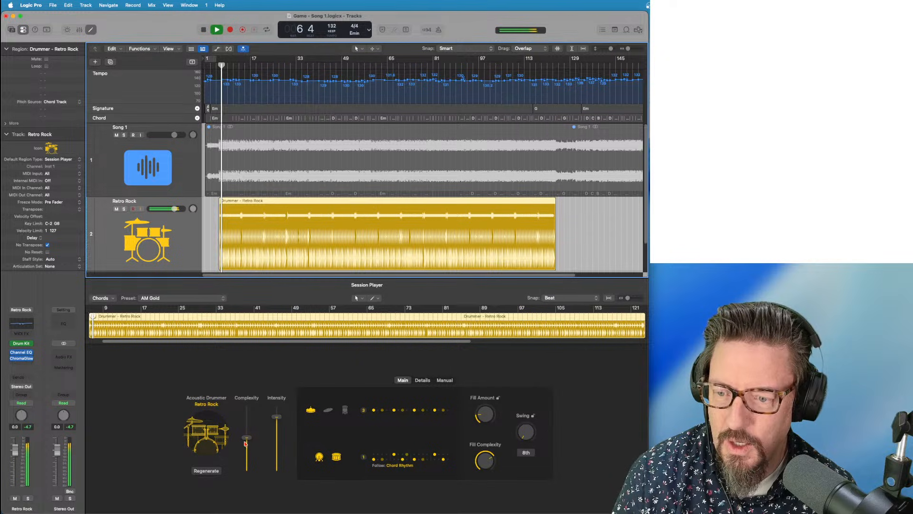
left_click_drag(246, 442, 247, 422)
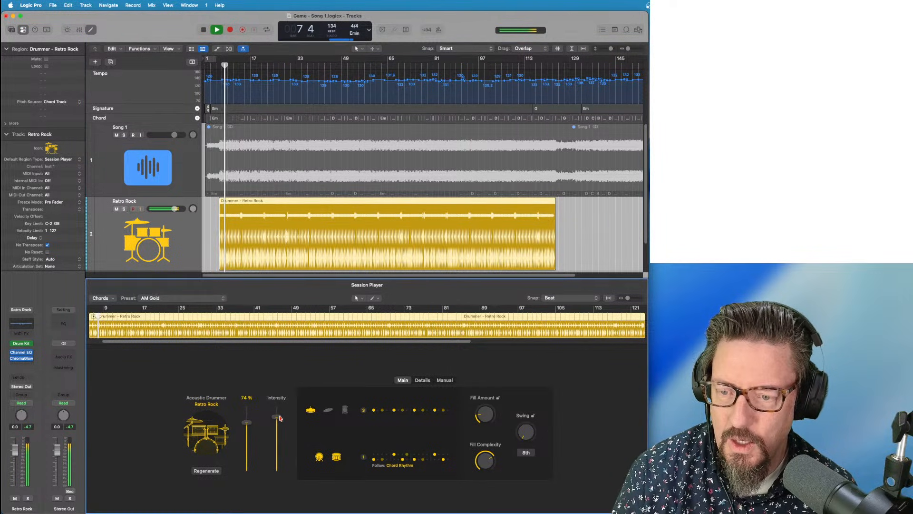
left_click_drag(246, 422, 246, 455)
Audition the Double Live, Firebird and Long Haul drummer presets, settling on Stillwater
left_click(164, 299)
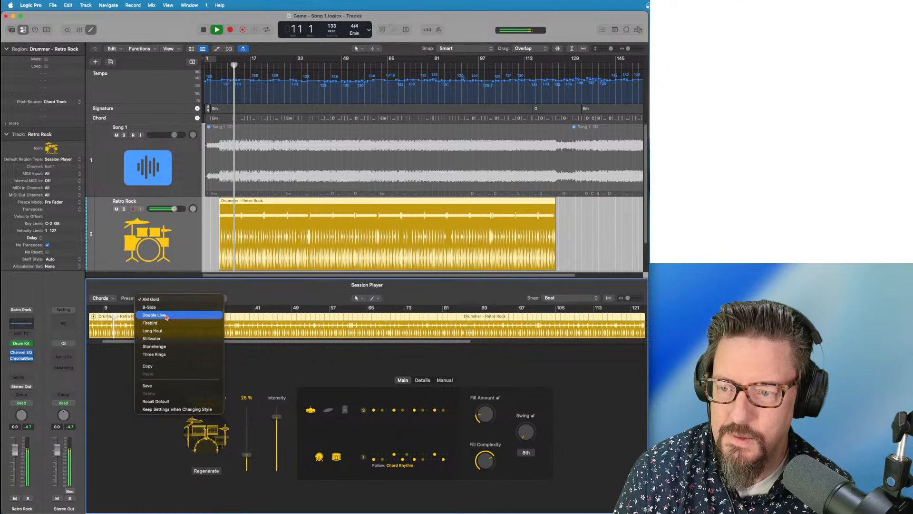
left_click(164, 316)
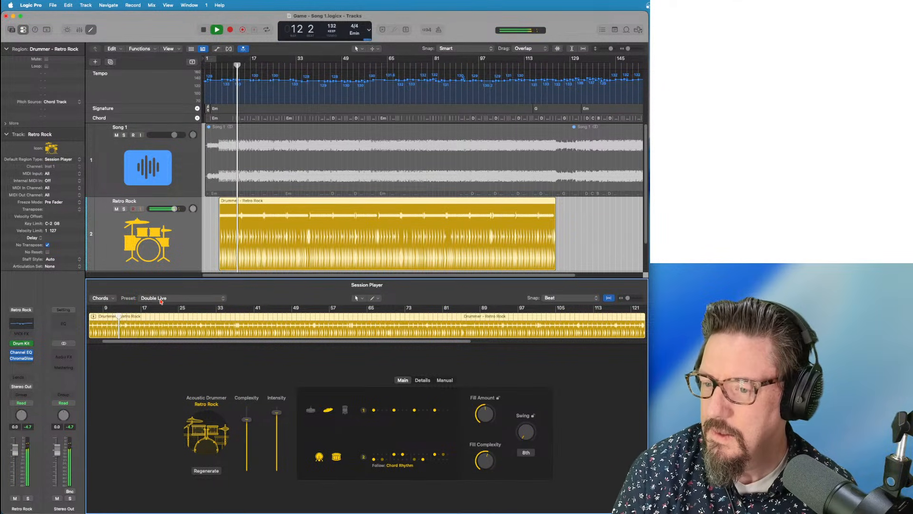
left_click(161, 300)
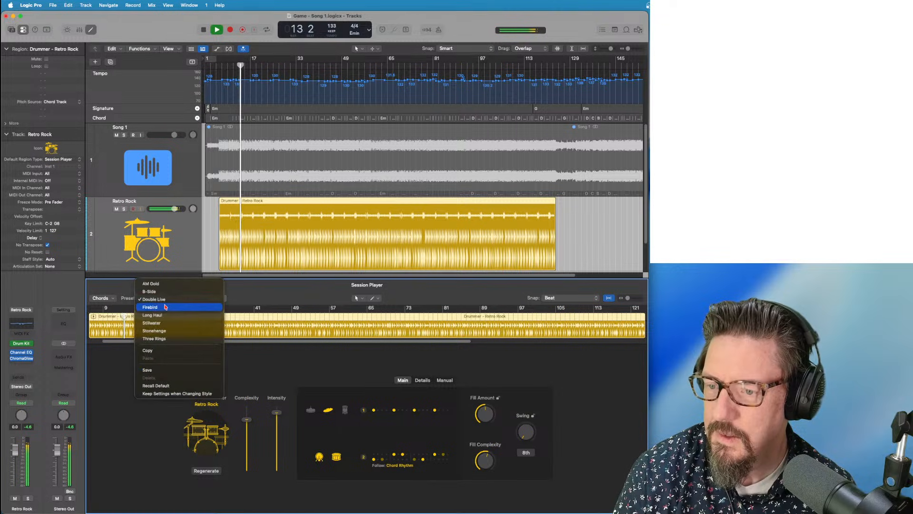
left_click(165, 307)
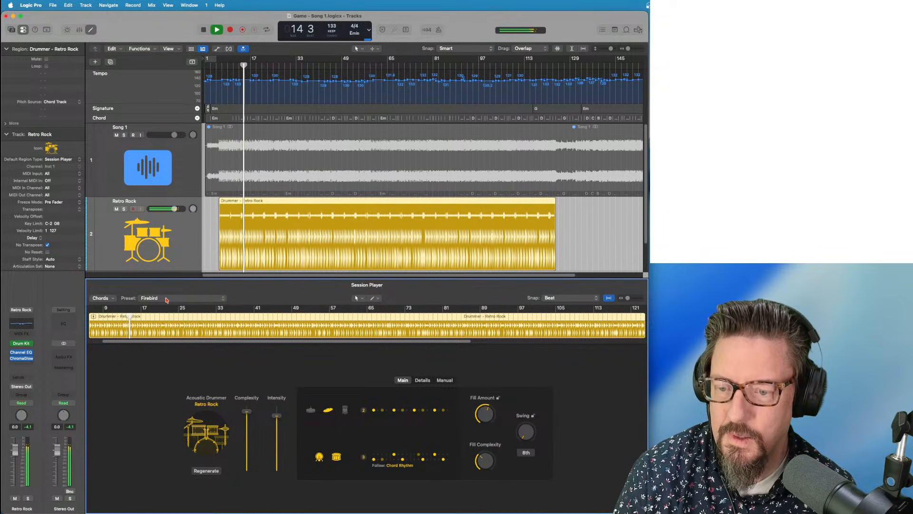
left_click(166, 298)
left_click(166, 308)
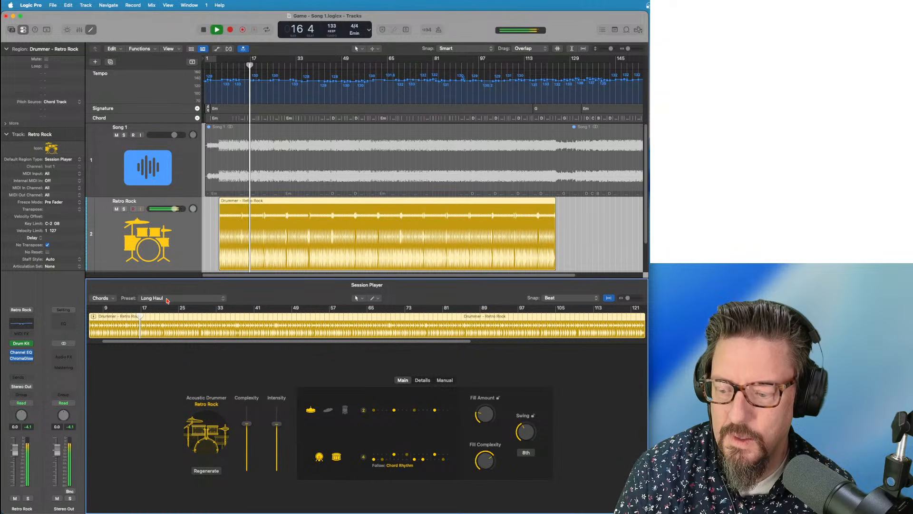
left_click(167, 299)
left_click(167, 305)
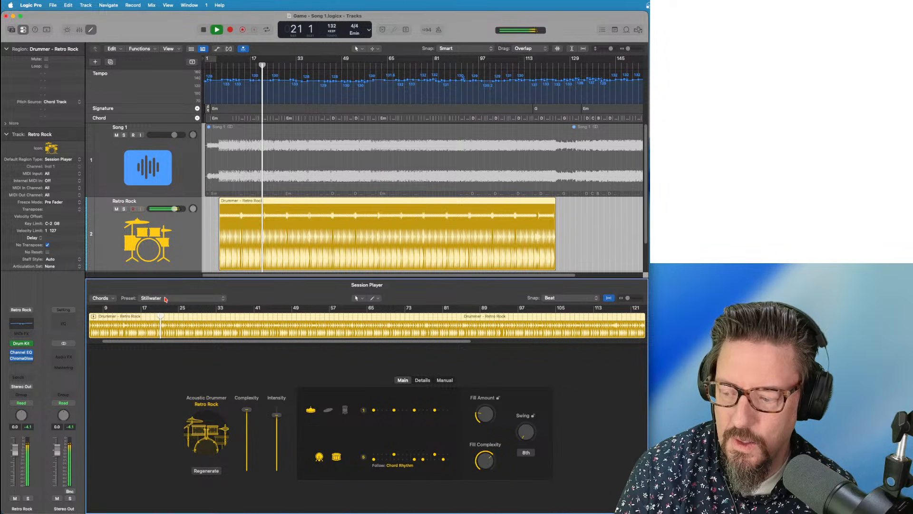
Stop playback, close the Session Player editor, and return the playhead to bar 6
key("space")
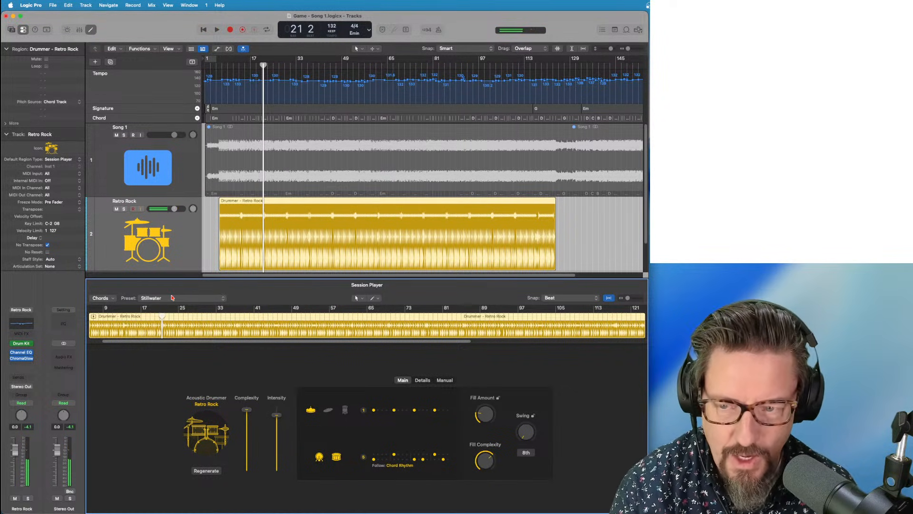
key("super+Left")
key("e")
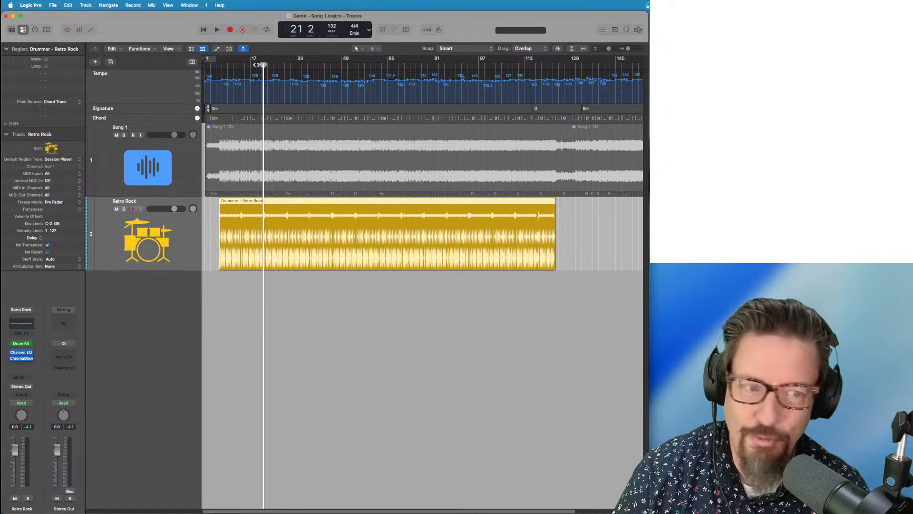
left_click_drag(257, 64, 186, 62)
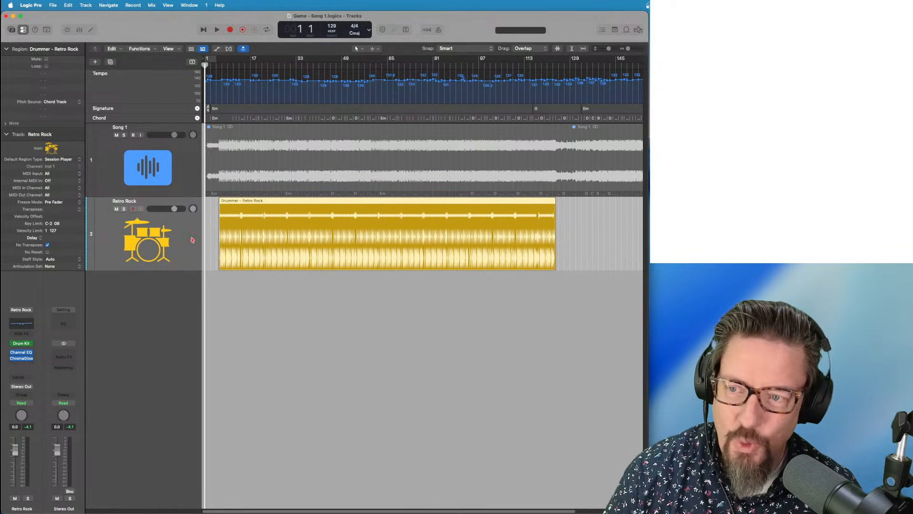
Create a Retro Rock Bass Player track and extend its region to bar 123
left_click(85, 5)
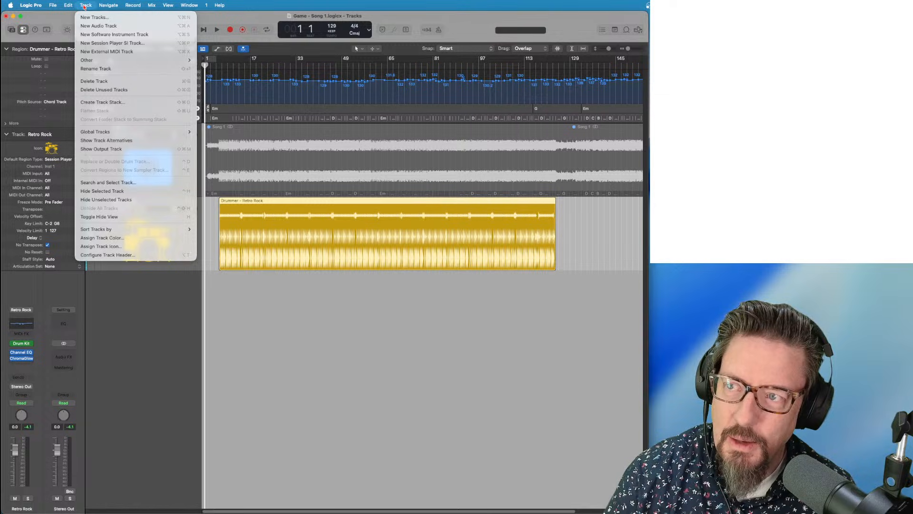
left_click(112, 42)
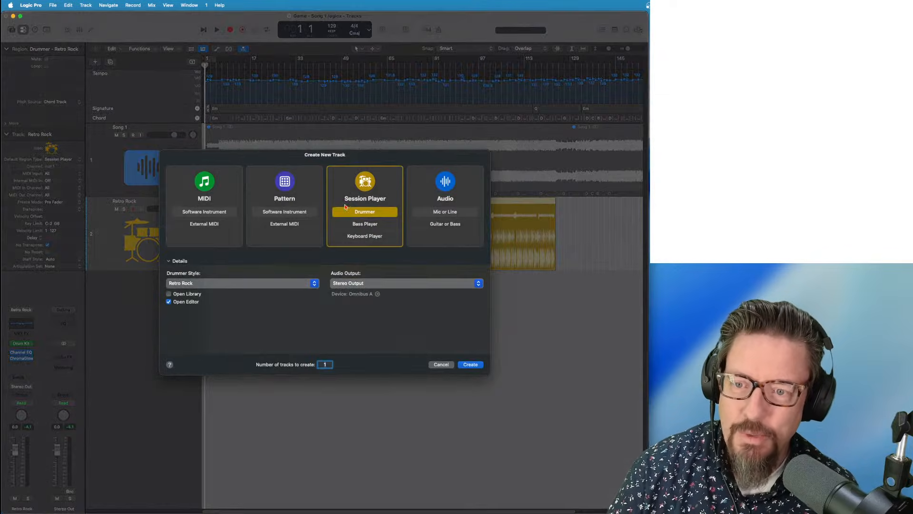
left_click(366, 225)
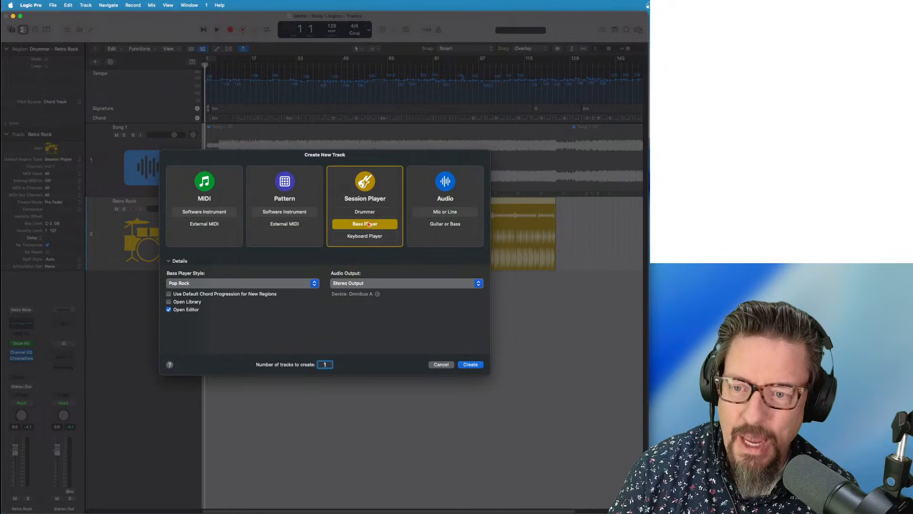
left_click(222, 284)
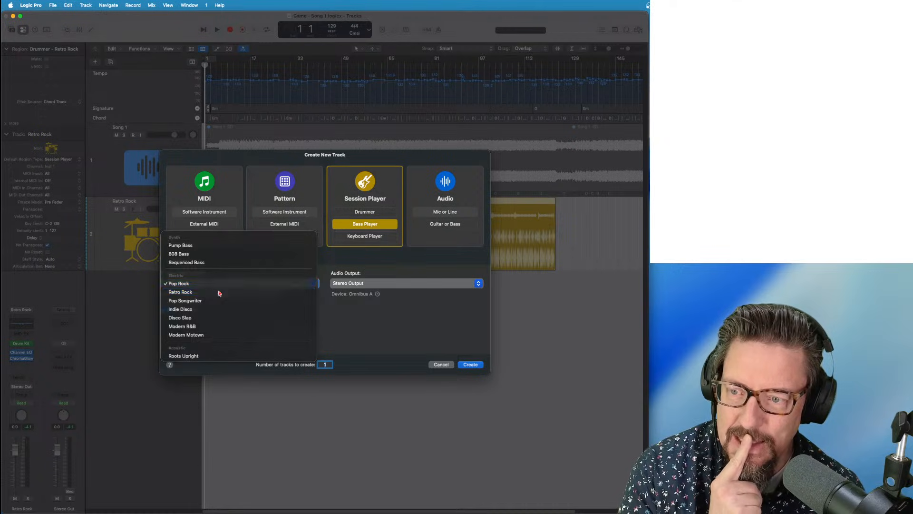
left_click(217, 291)
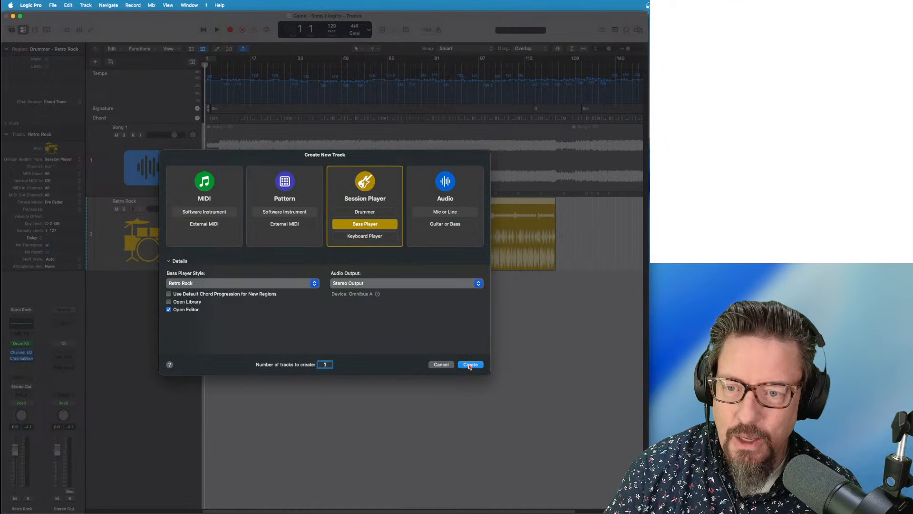
key("Return")
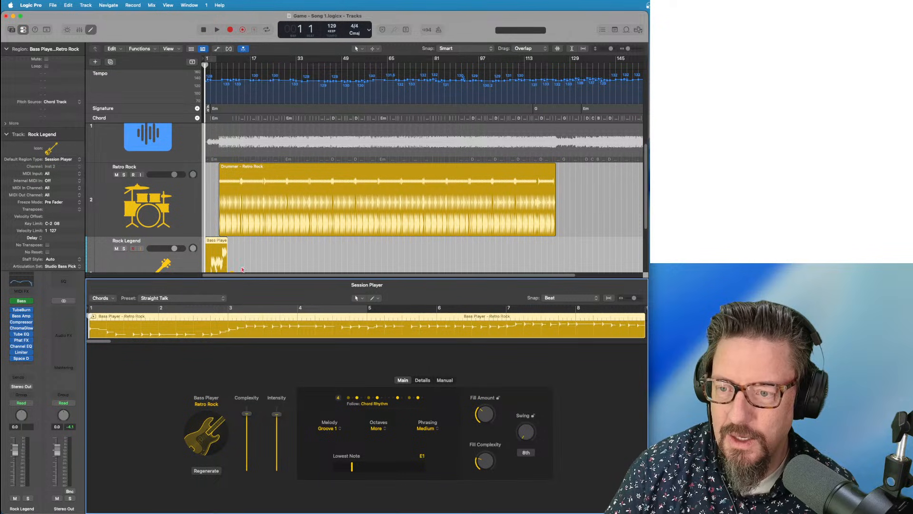
key("e")
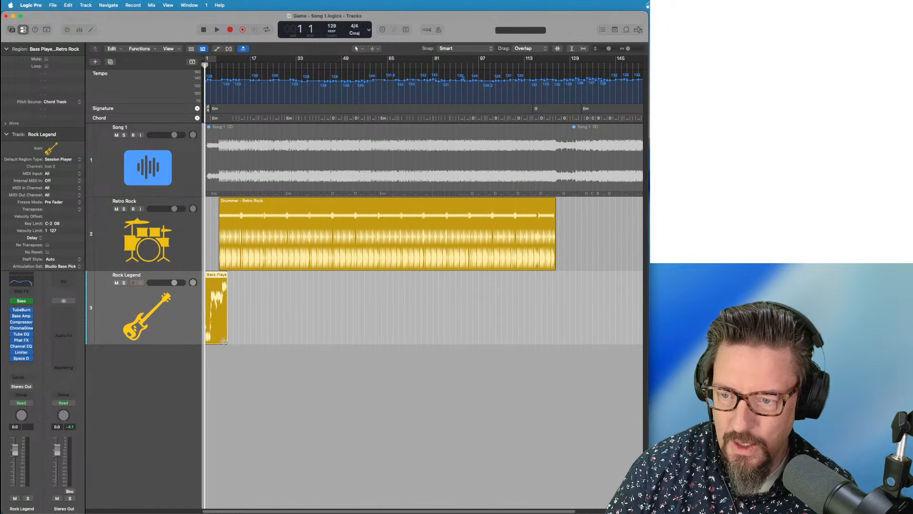
left_click_drag(225, 339, 555, 339)
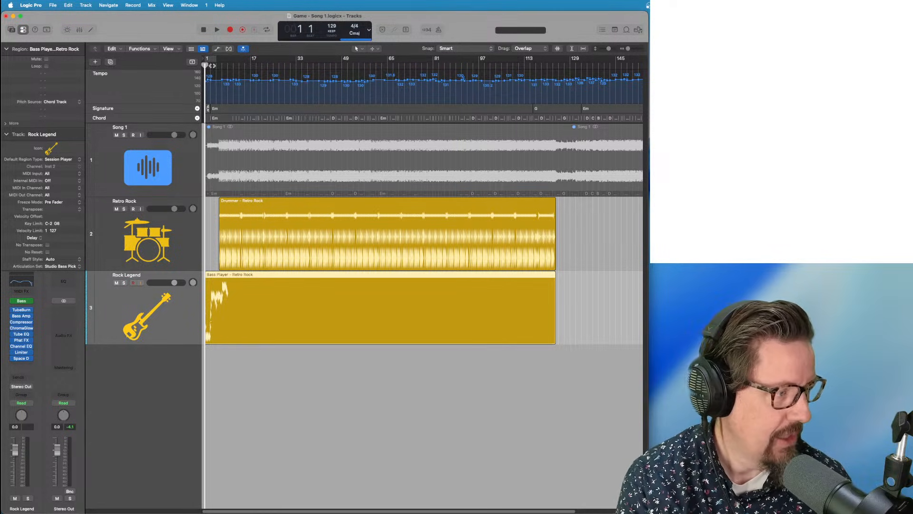
Lower bass complexity to 24% and intensity to 27%, trimming the region to start at bar 6
double_click(244, 278)
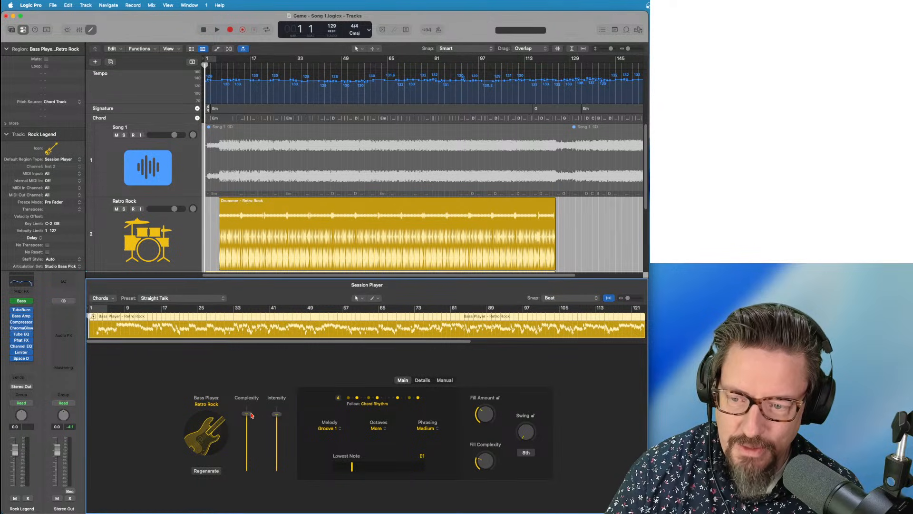
left_click_drag(251, 415, 249, 458)
left_click_drag(276, 414, 275, 449)
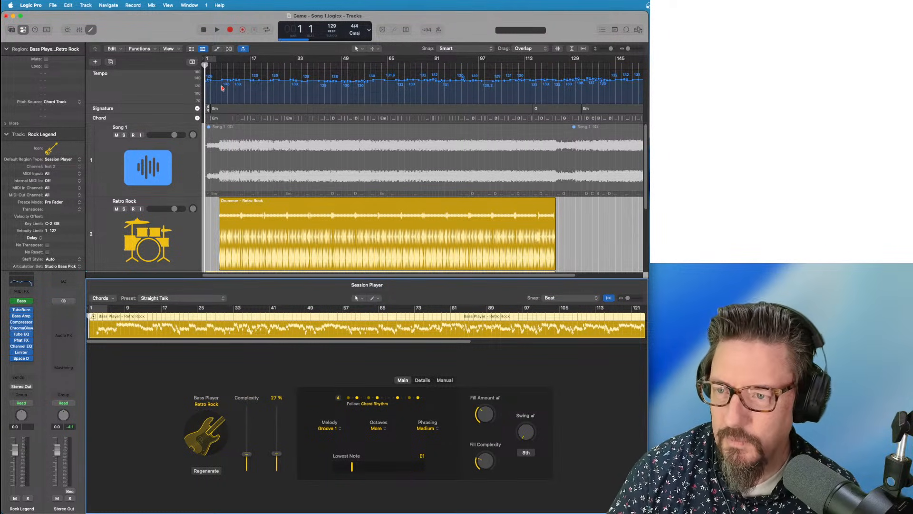
scroll(209, 241, "down", 4)
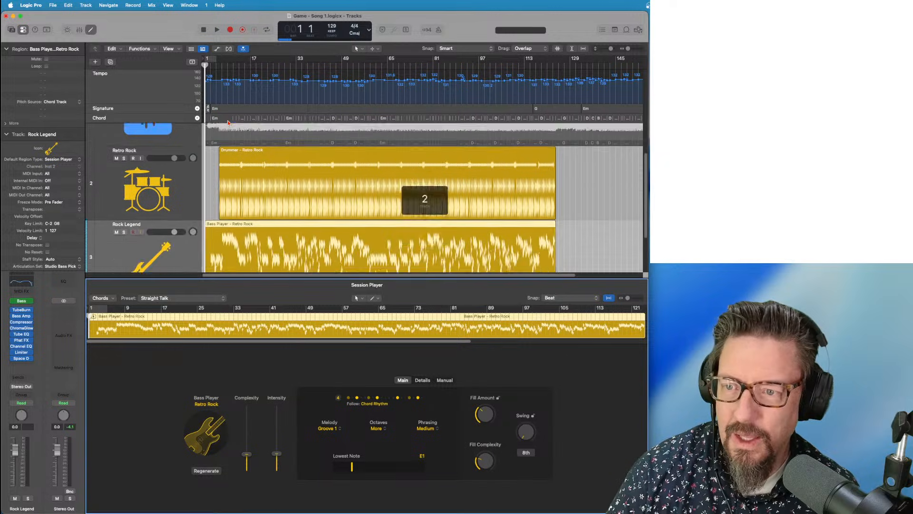
left_click_drag(206, 257, 218, 257)
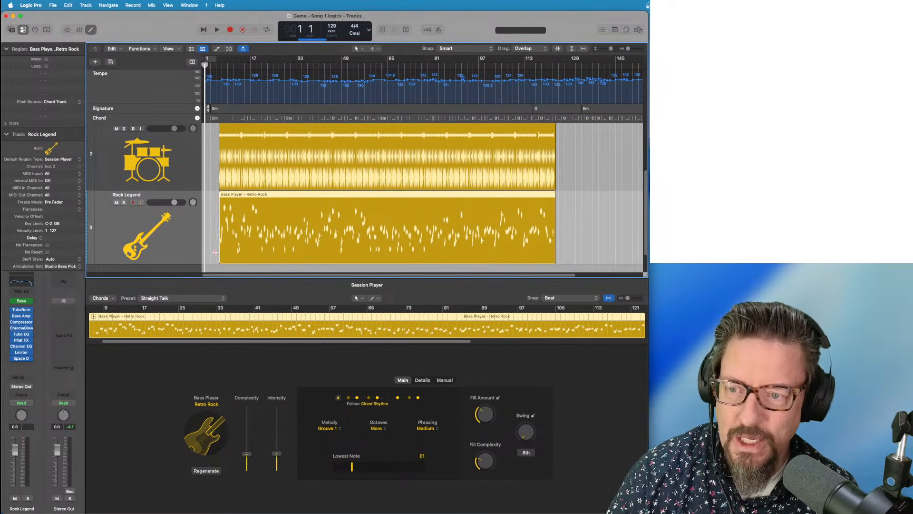
Play from bar 5, raise bass complexity to about 58%, then stop and rewind
left_click(217, 66)
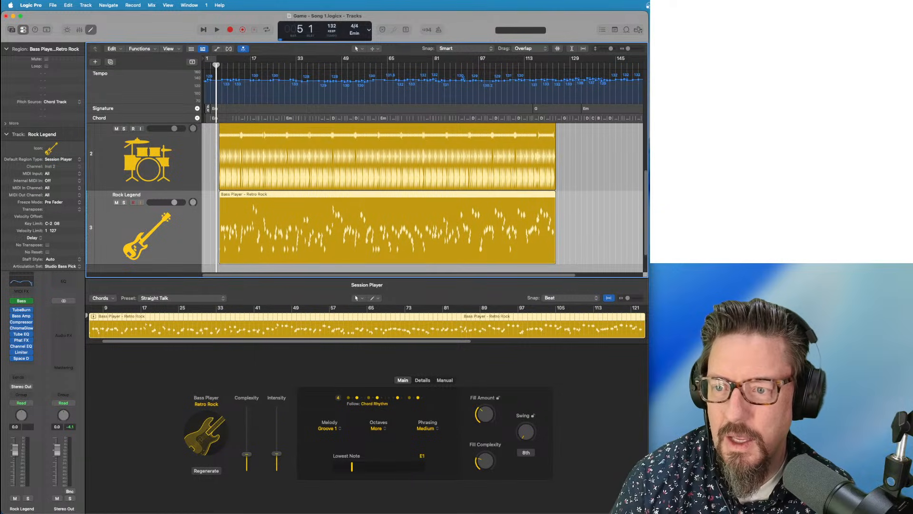
key("space")
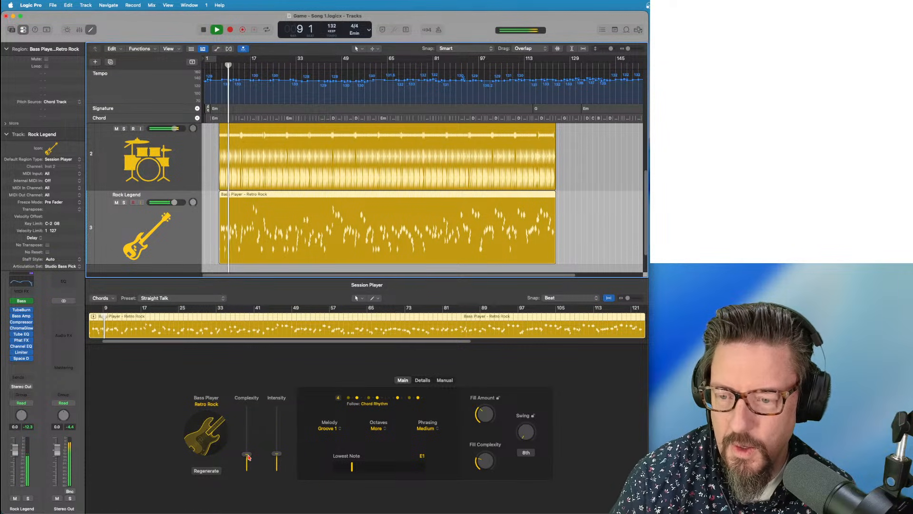
left_click_drag(248, 458, 247, 436)
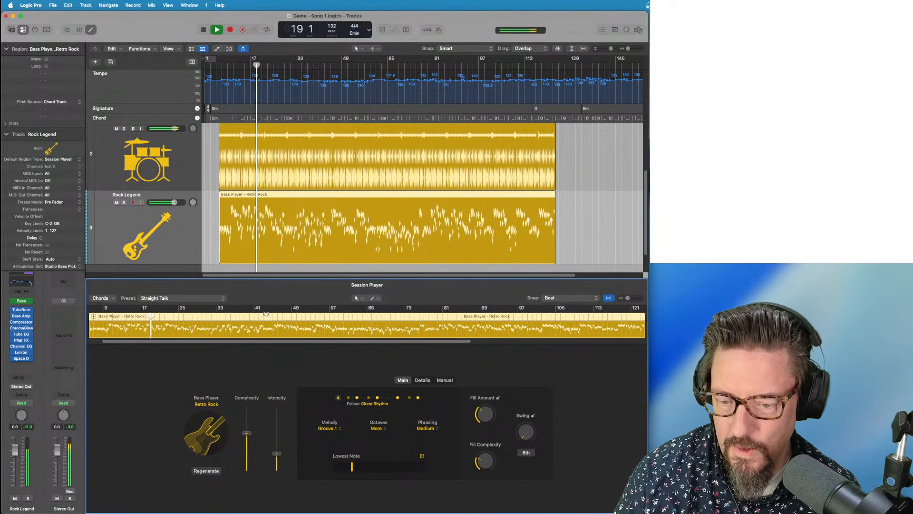
key("space")
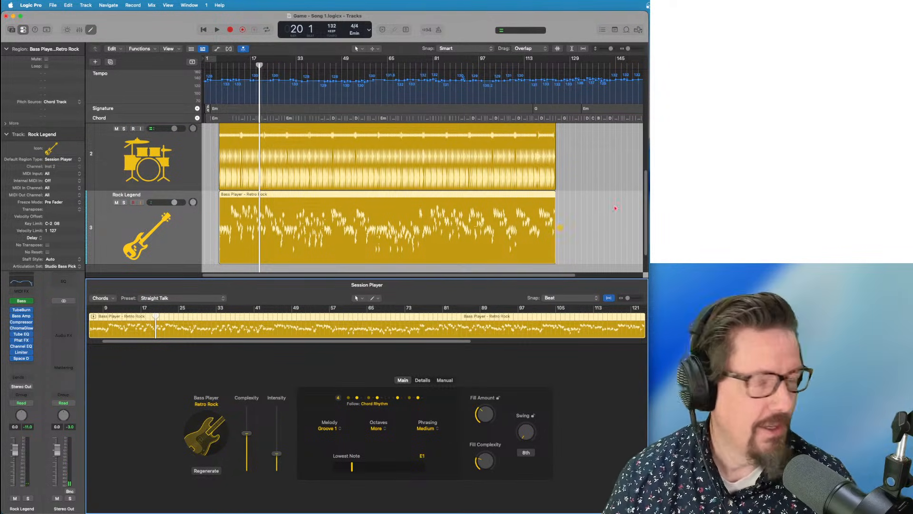
left_click_drag(222, 66, 183, 65)
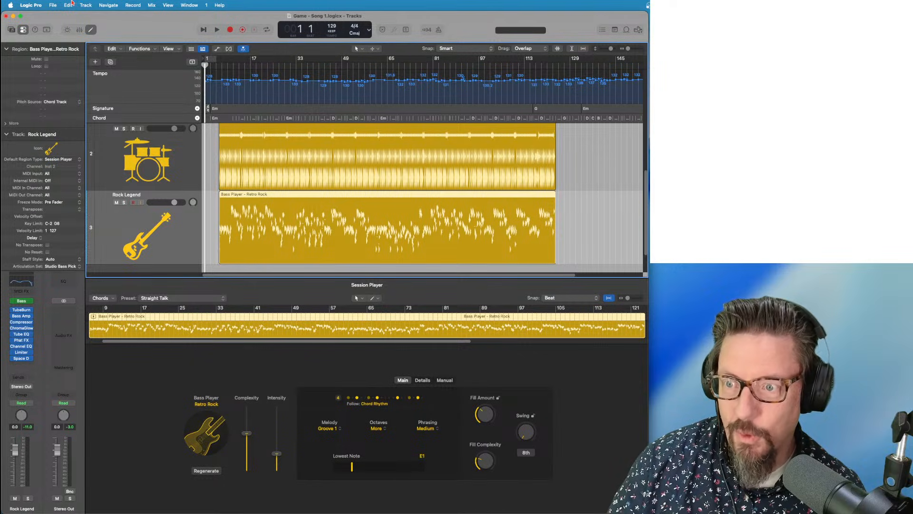
Create a Keyboard Player Session Player track keeping the Rhythmic Chords style
left_click(71, 5)
mouse_move(87, 4)
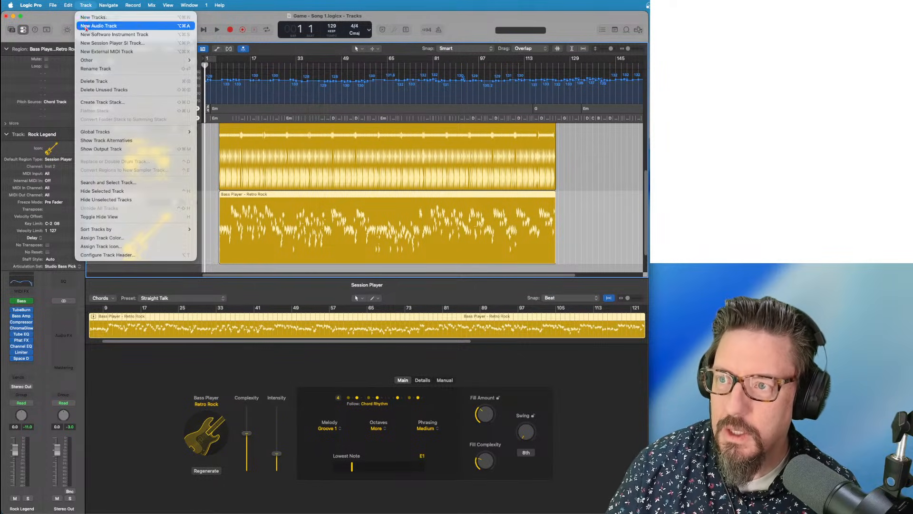
left_click(87, 46)
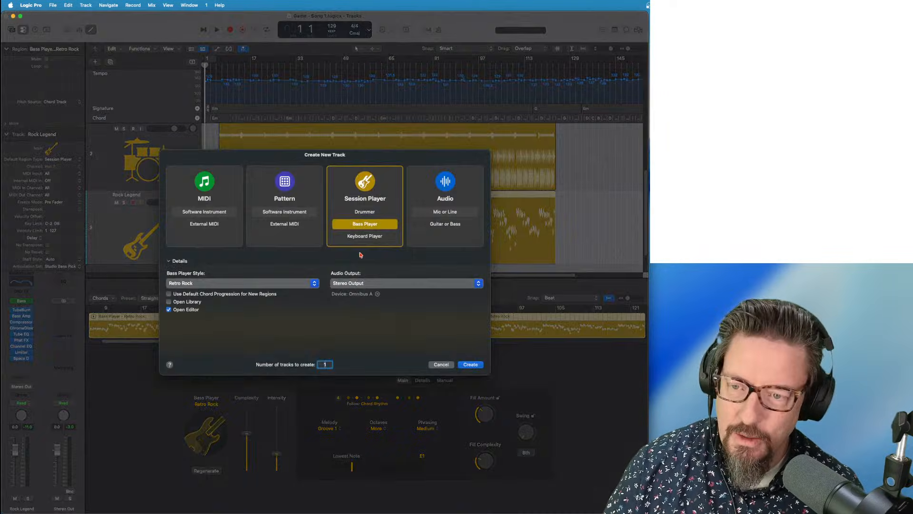
left_click(365, 236)
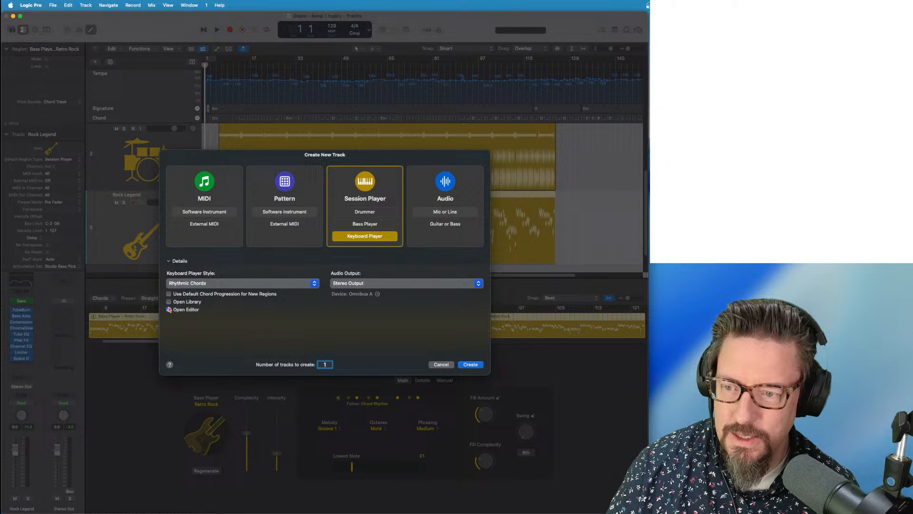
left_click(196, 285)
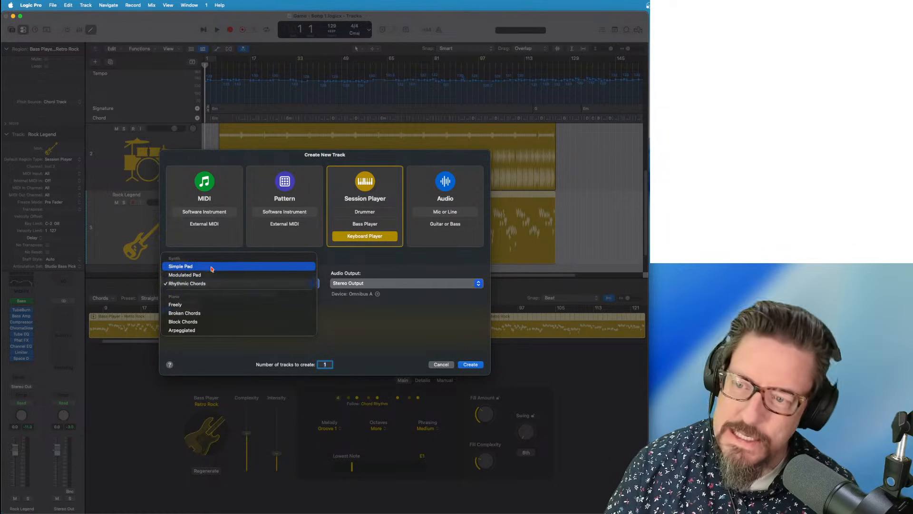
left_click(238, 286)
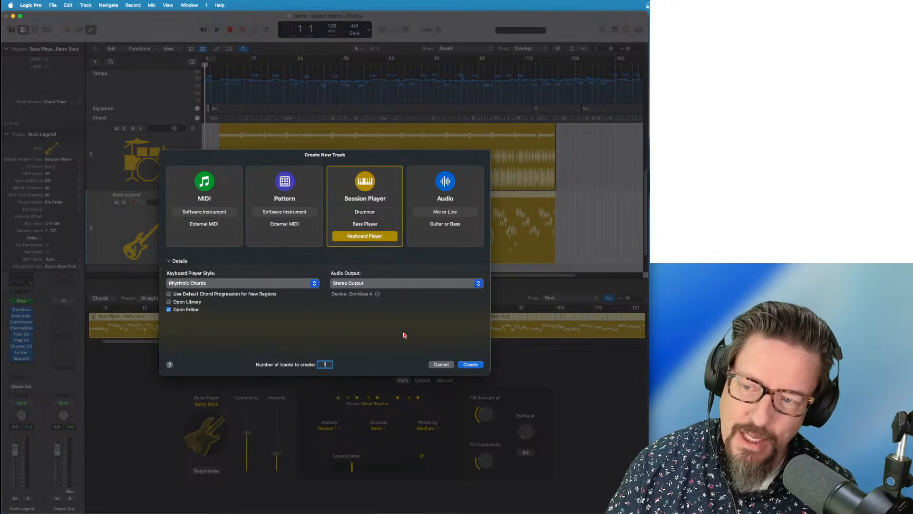
left_click(473, 365)
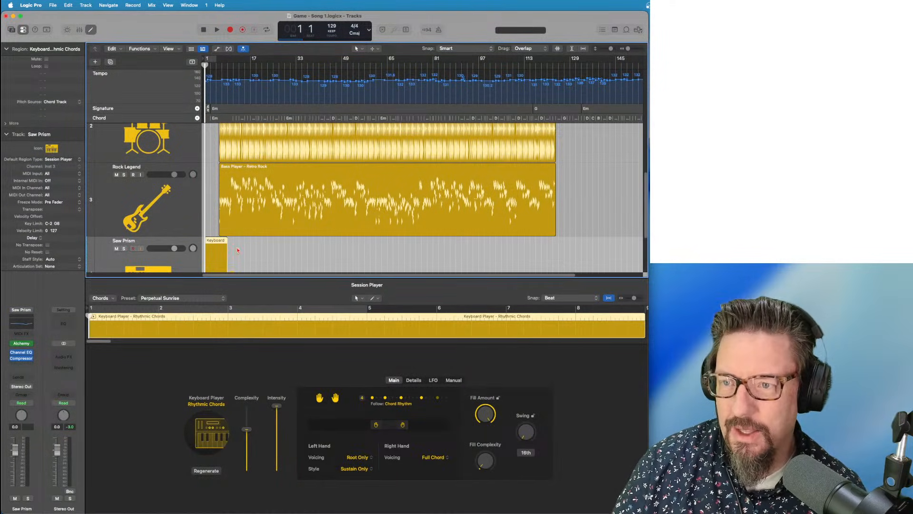
Move the keyboard region to bar 3, audition it, and set a cycle over bars 3–5
scroll(231, 244, "up", 6)
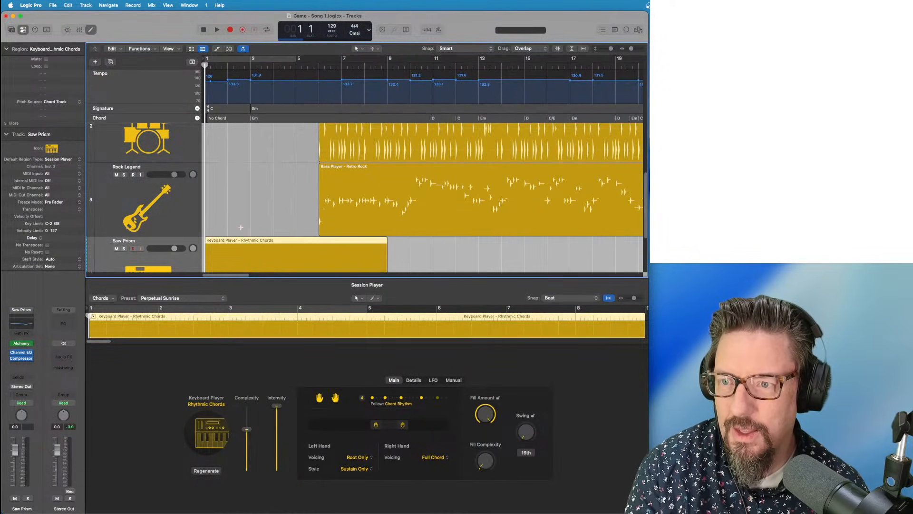
left_click_drag(240, 248, 279, 239)
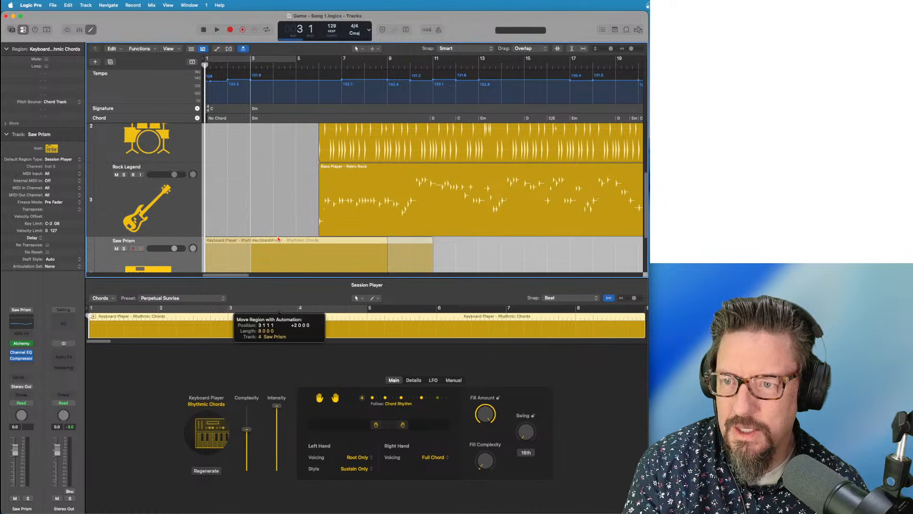
scroll(267, 192, "up", 4)
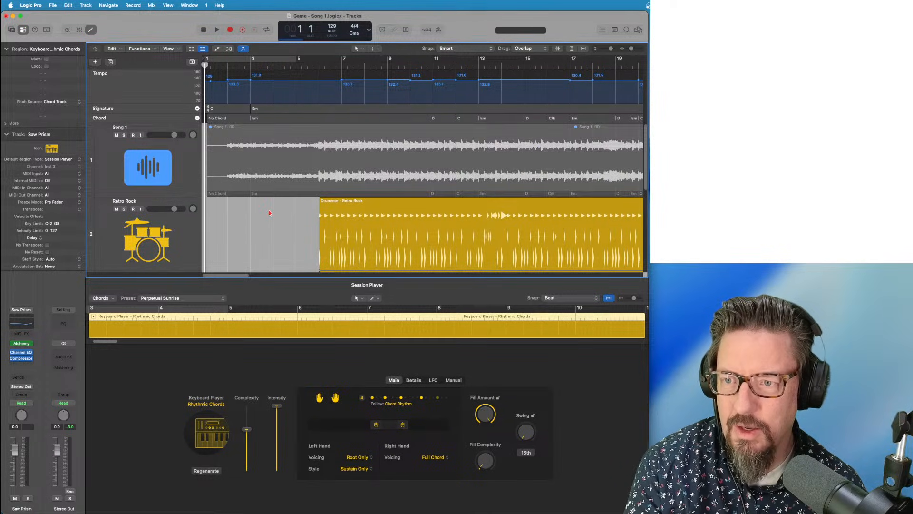
scroll(269, 213, "down", 4)
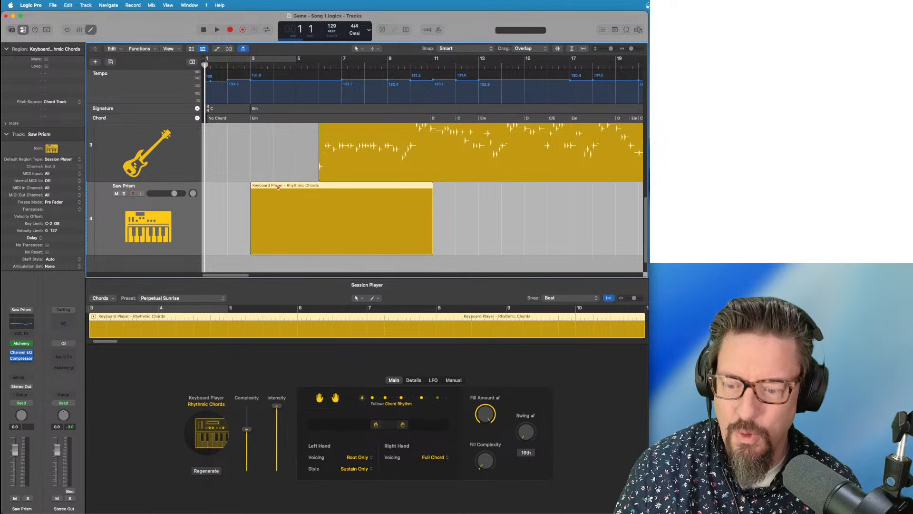
left_click_drag(239, 65, 254, 65)
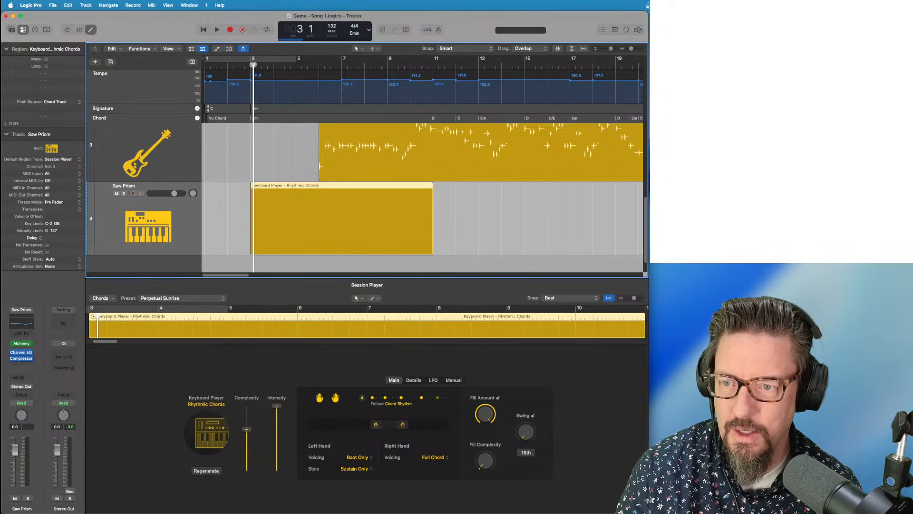
key("space")
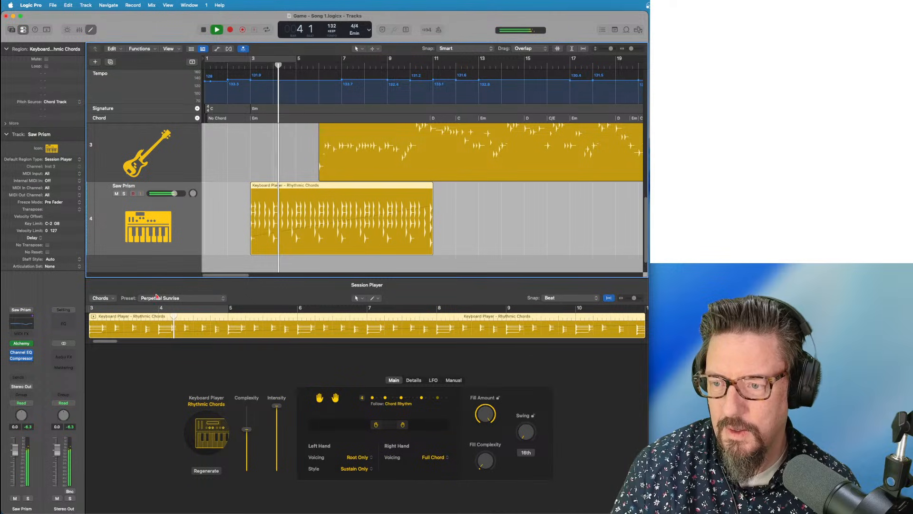
key("space")
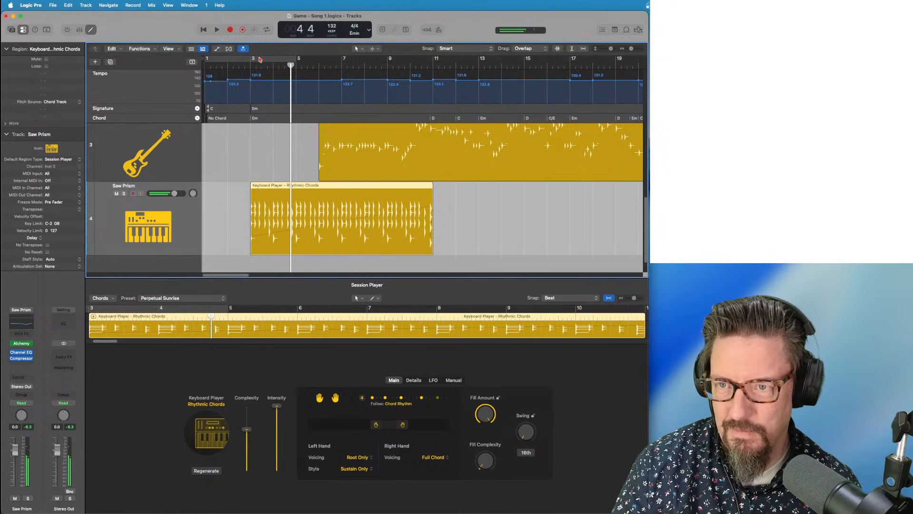
left_click(260, 59)
left_click_drag(254, 59, 295, 60)
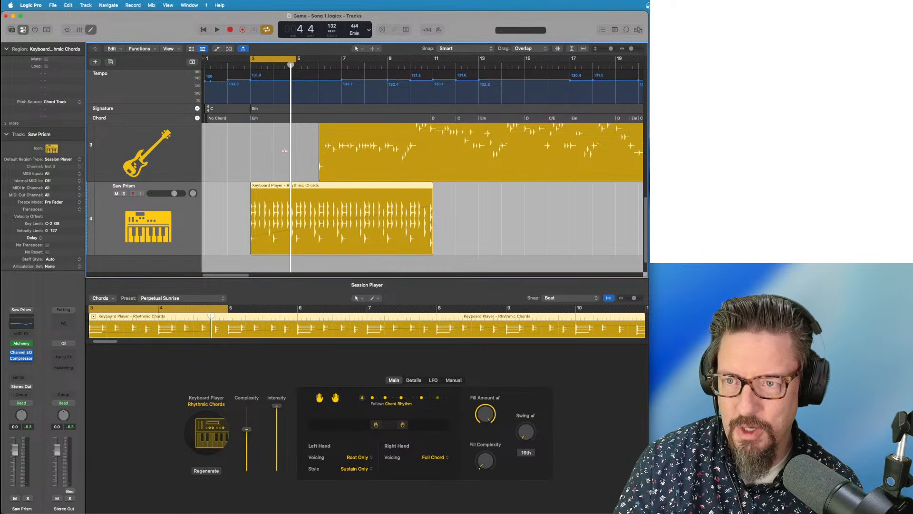
During playback, audition the Midnight Push and Luminance Drift keyboard presets, then apply Lost Hours
key("space")
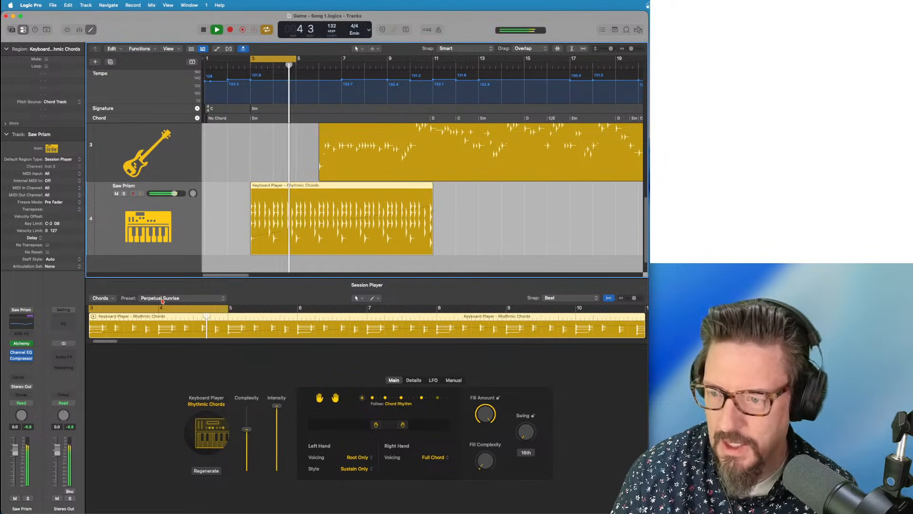
left_click(163, 298)
left_click(159, 292)
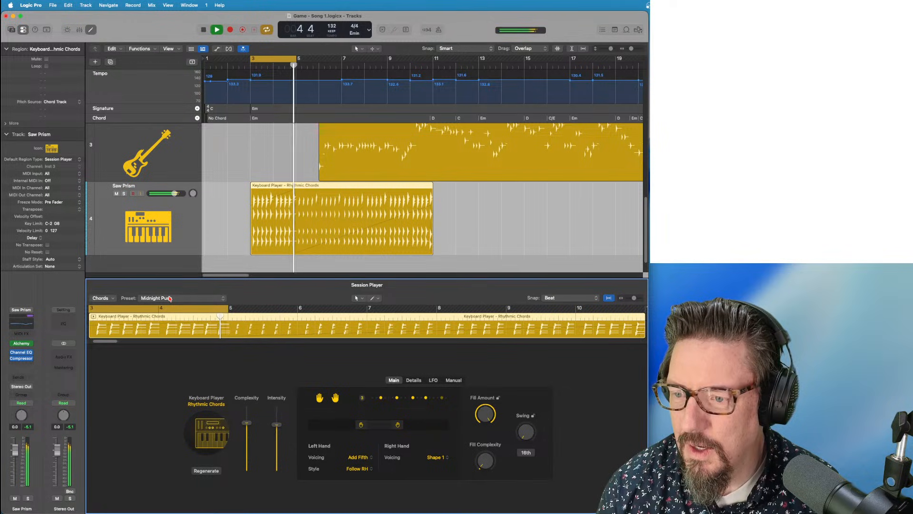
left_click(170, 298)
left_click(169, 300)
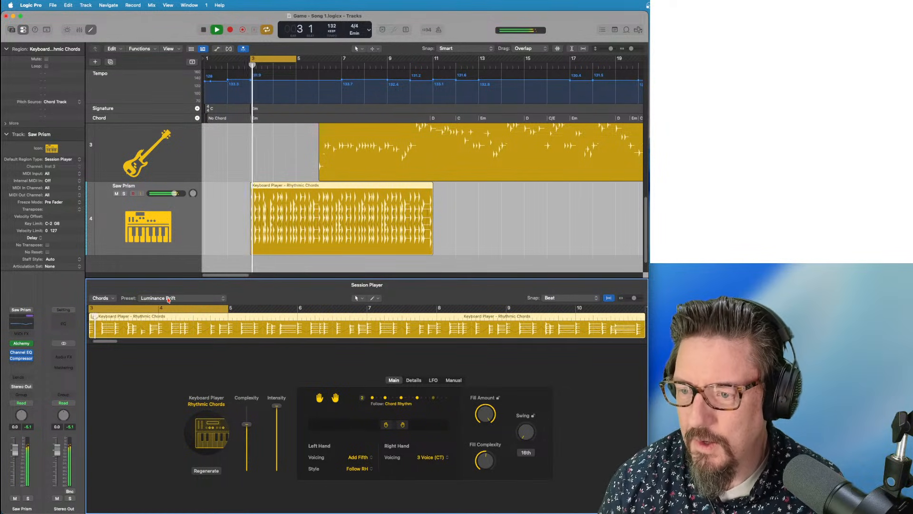
left_click(168, 299)
left_click(170, 292)
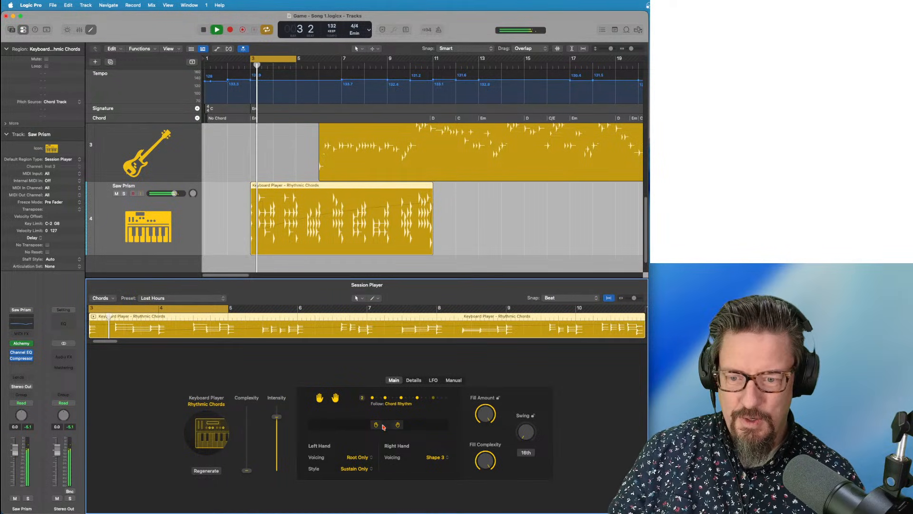
Lower the left-hand range, set right-hand voicing to Shape 2, and leave phrasing at Acc. 4
left_click_drag(338, 424, 340, 424)
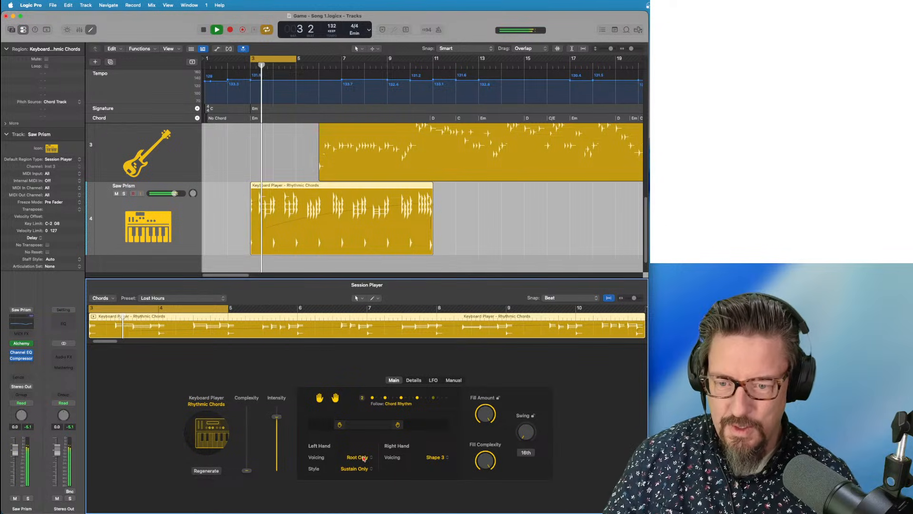
left_click(440, 458)
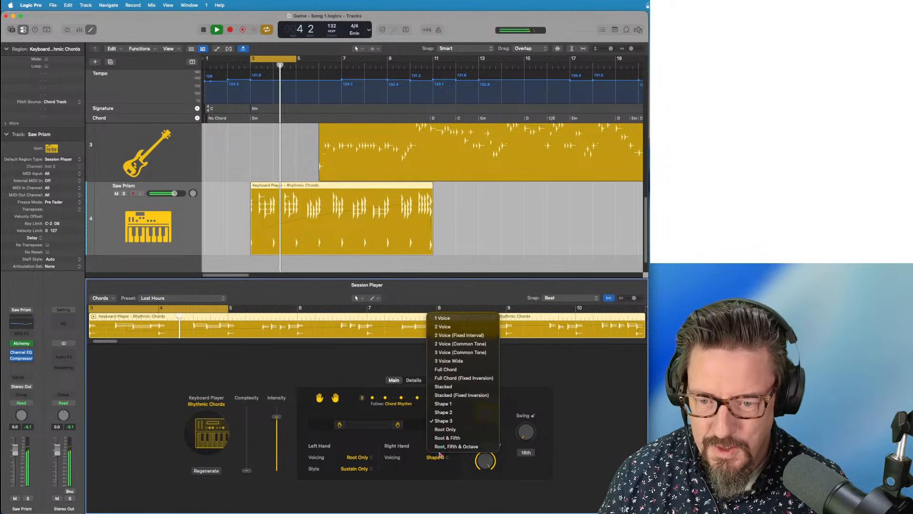
left_click(442, 413)
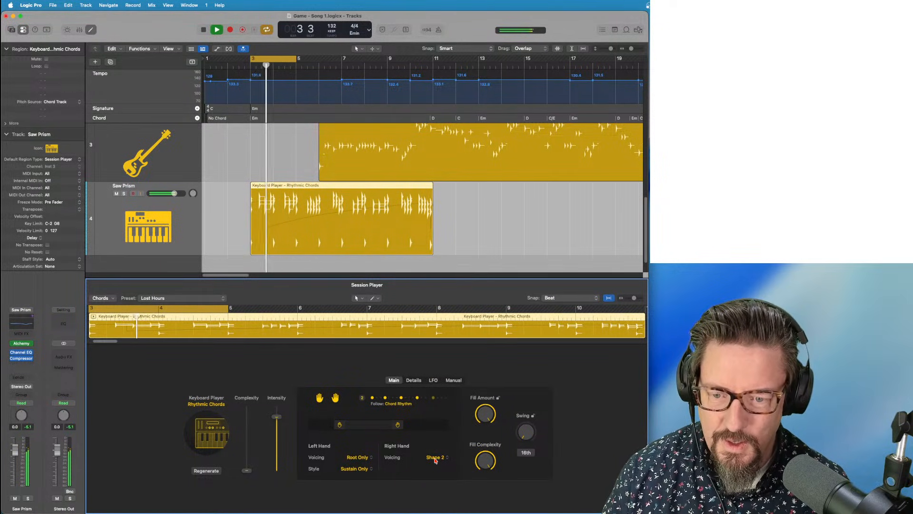
left_click(413, 380)
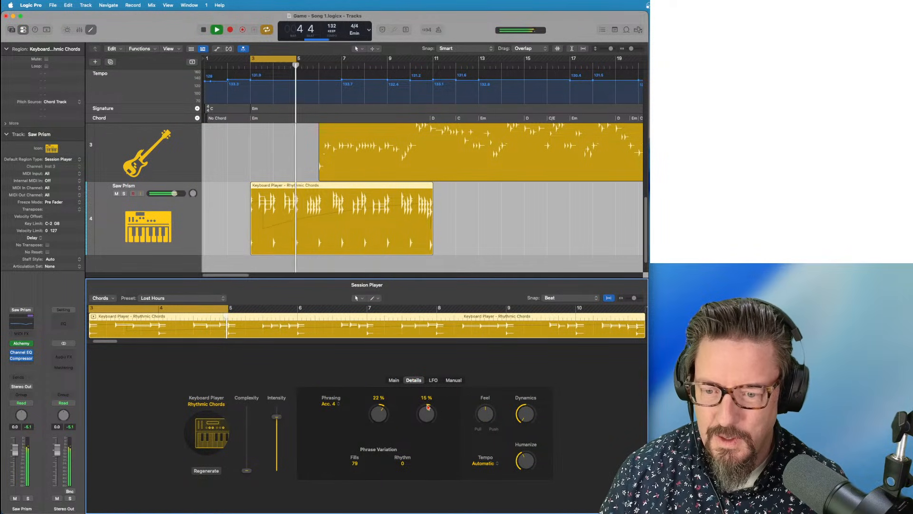
left_click(328, 407)
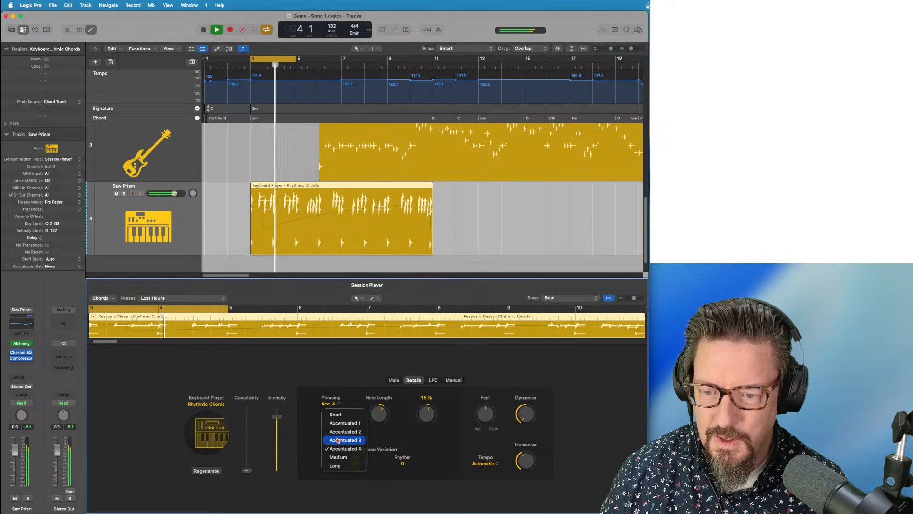
left_click(335, 421)
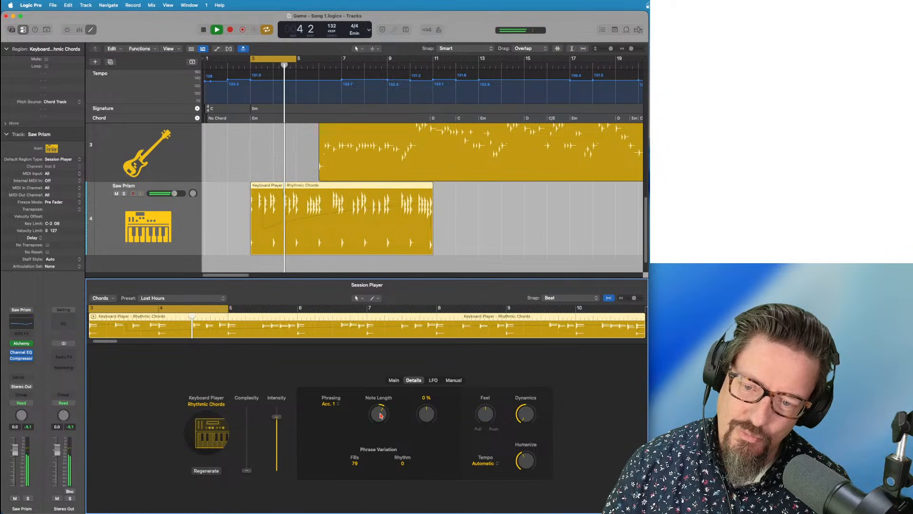
Build a one-bar manual rhythm from first to last grid step, then stop playback and zoom out
left_click(453, 380)
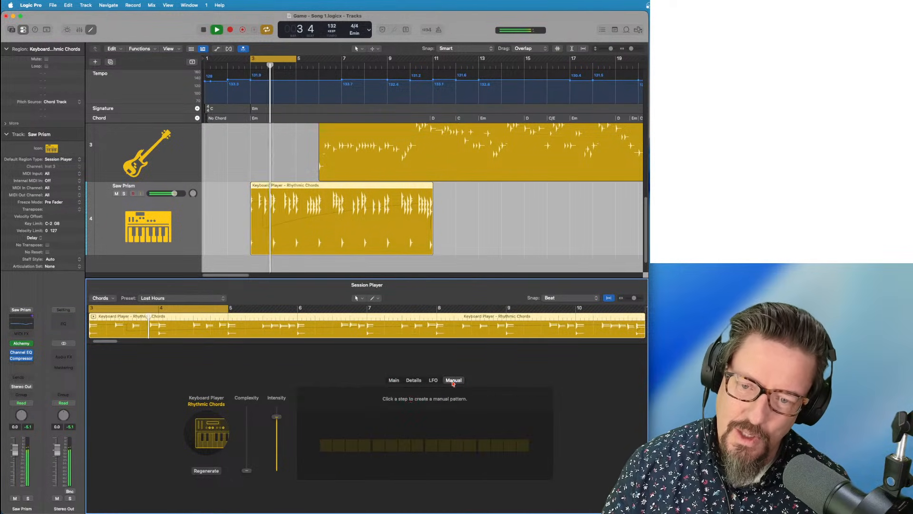
left_click(326, 446)
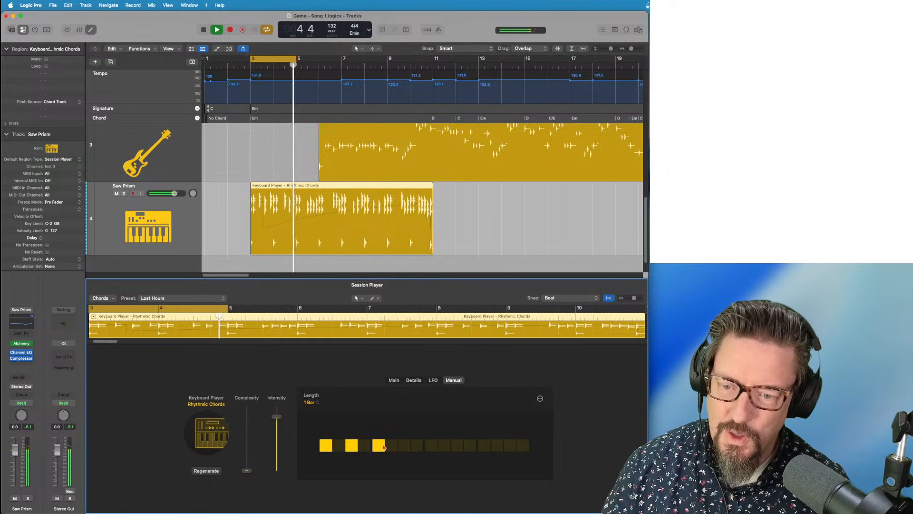
left_click(417, 446)
left_click(431, 445)
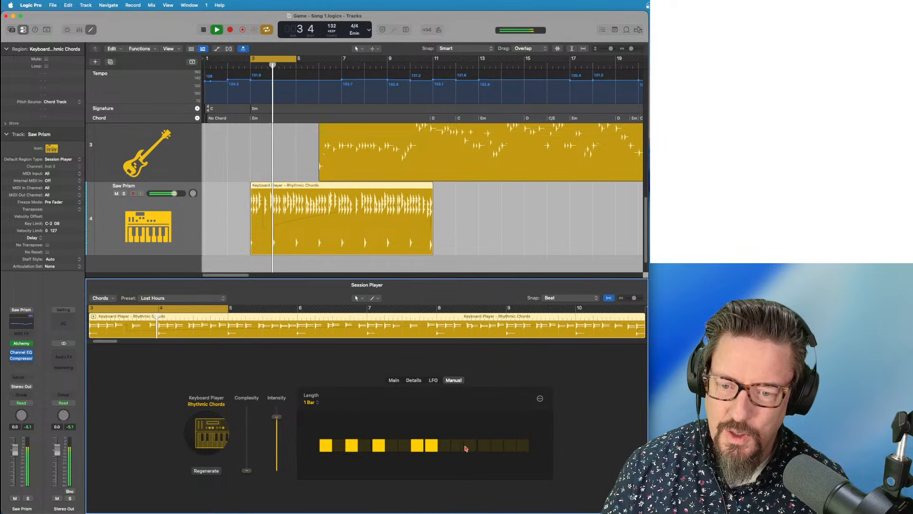
left_click(457, 446)
left_click(484, 446)
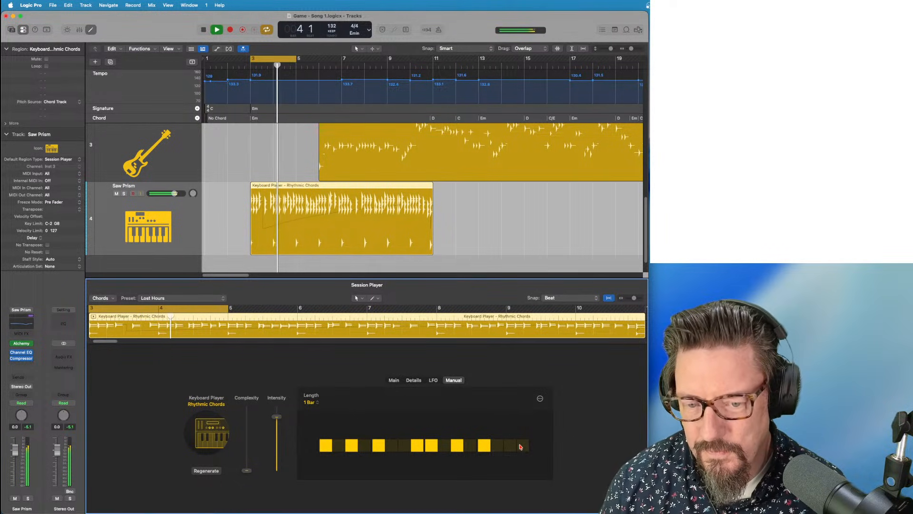
left_click(522, 445)
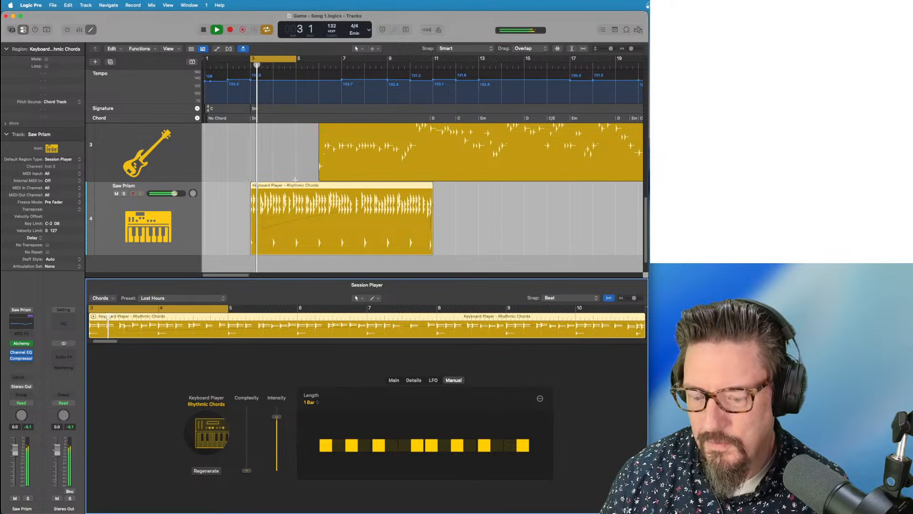
key("space")
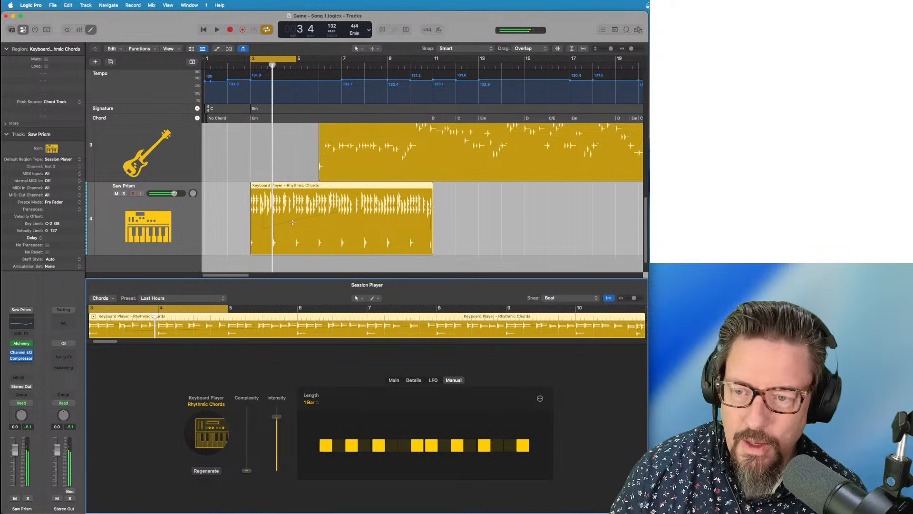
key("super+Left")
key("super+Left")
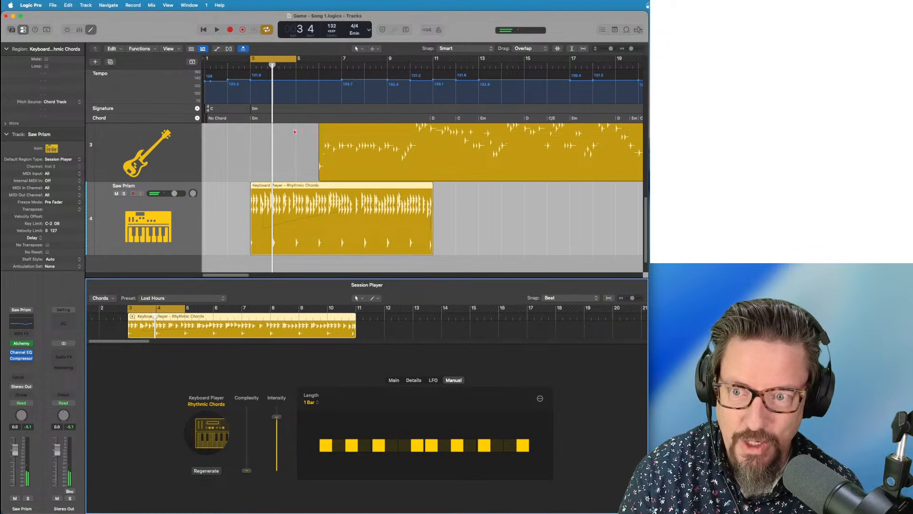
Close the region editor, fit all tracks in view, and play briefly from bar 5
left_click(286, 137)
scroll(286, 137, "up", 2)
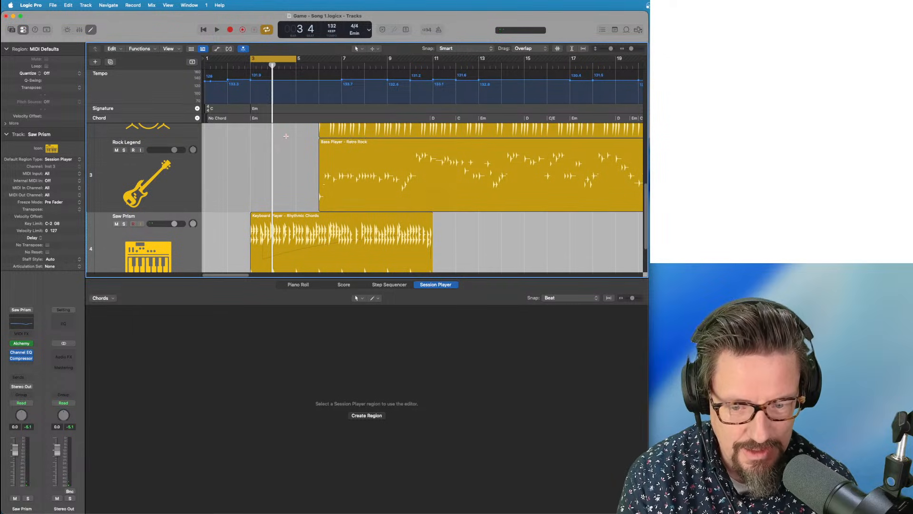
key("super+Left")
key("e")
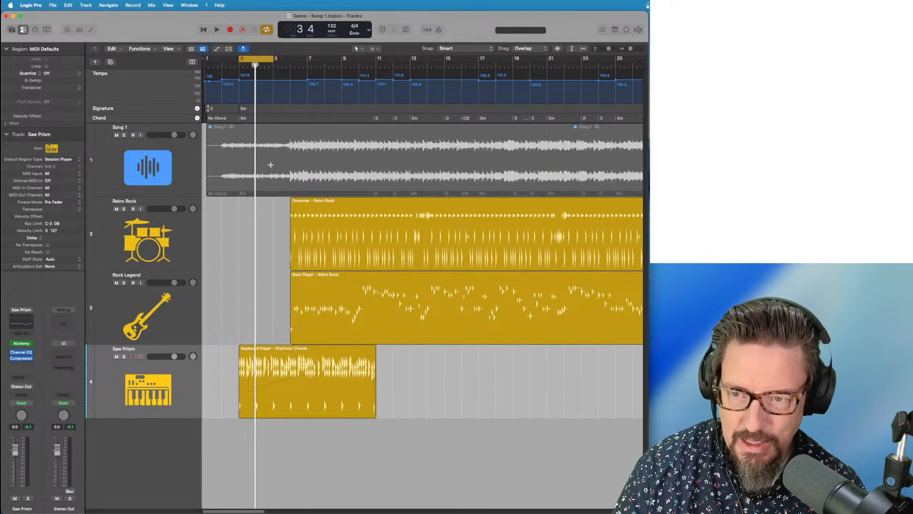
key("super+Up")
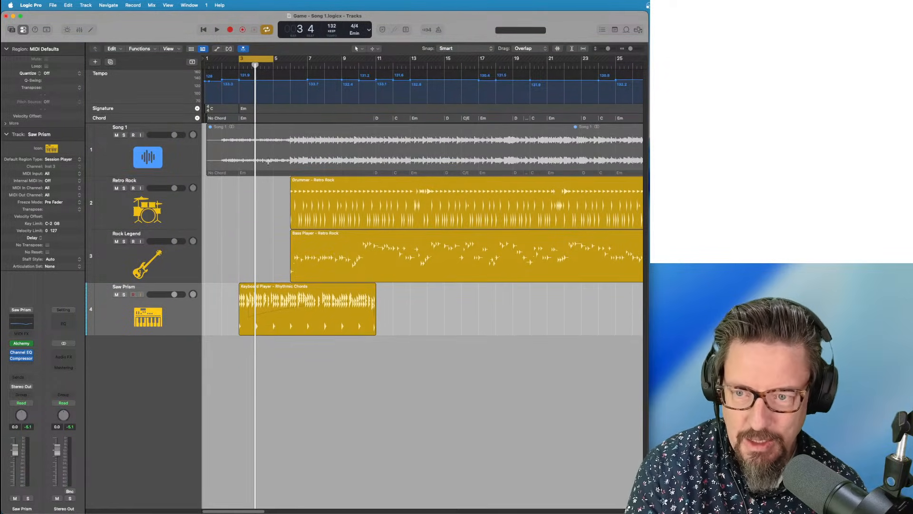
left_click_drag(272, 65, 285, 65)
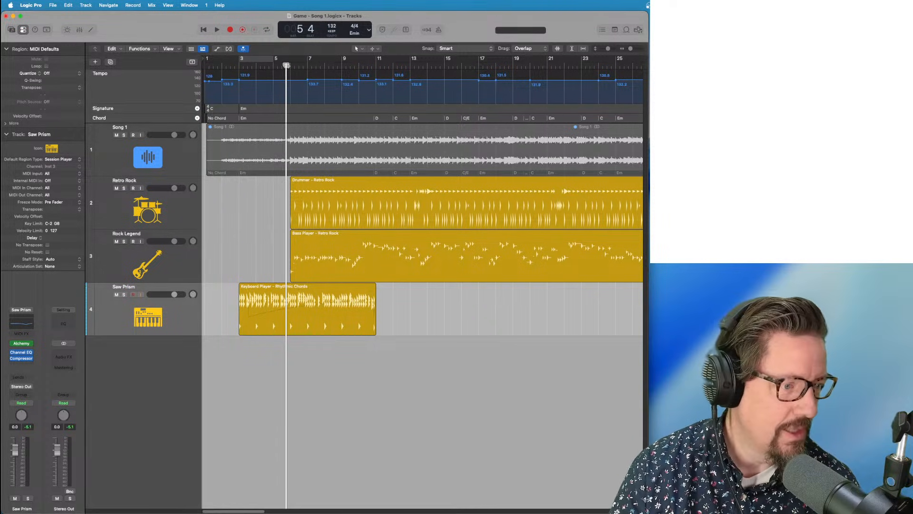
key("space")
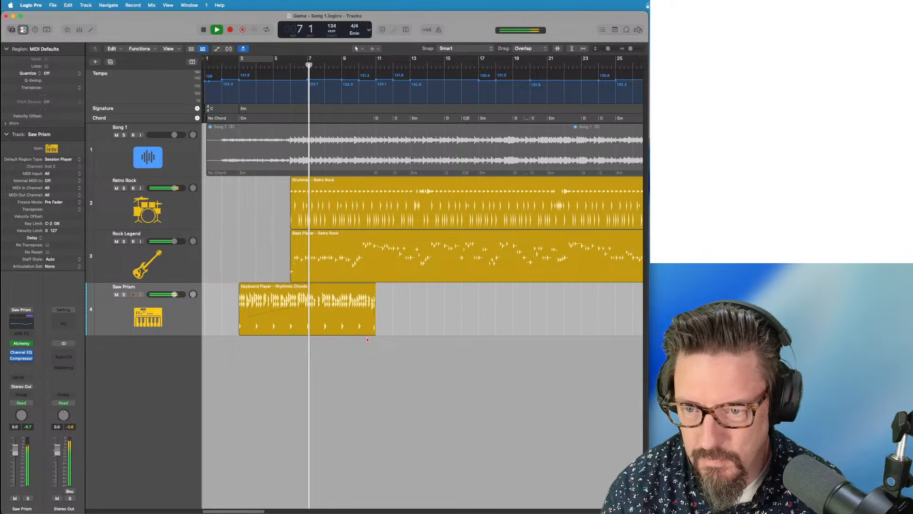
key("space")
Extend the Keyboard Player region to bar 49 and return the playhead to bar 5
key("super+Left")
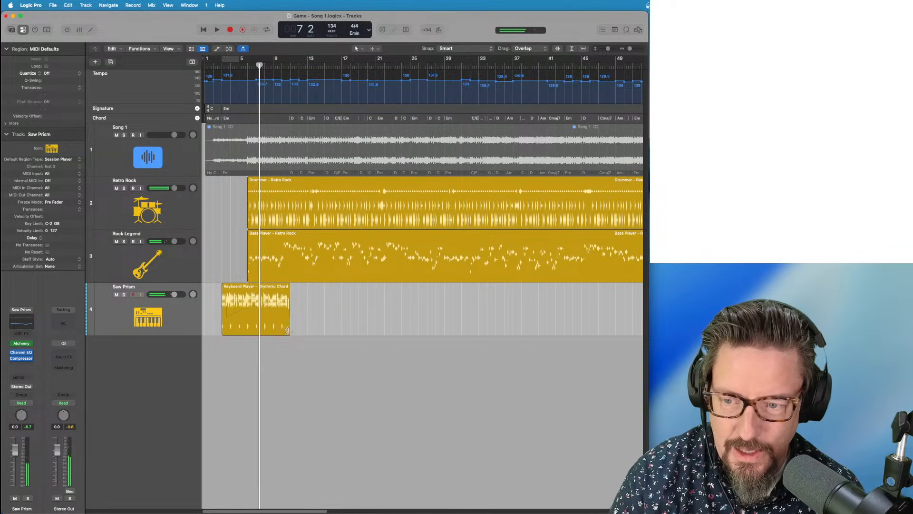
left_click_drag(287, 330, 633, 333)
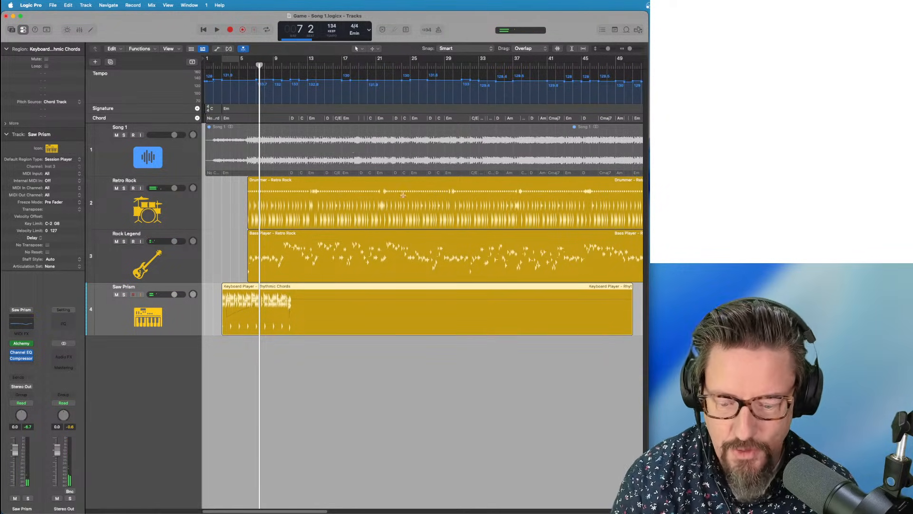
left_click(252, 67)
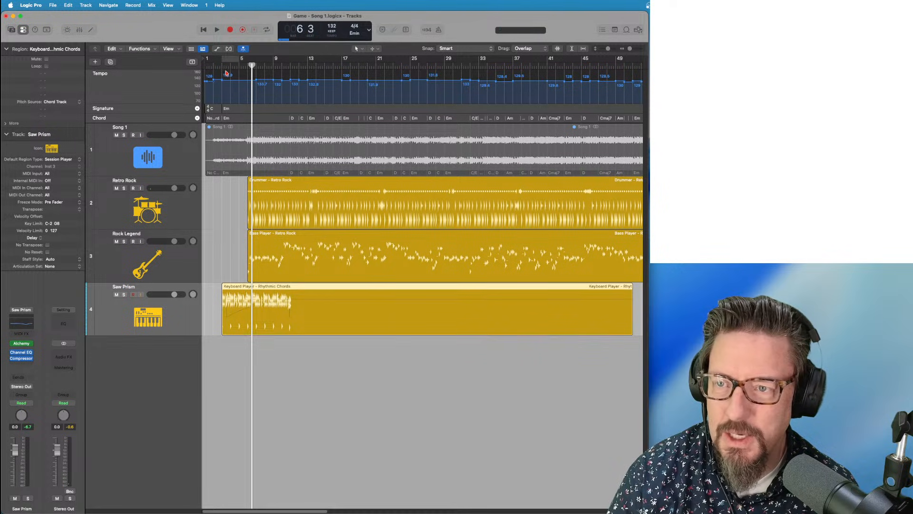
left_click(242, 63)
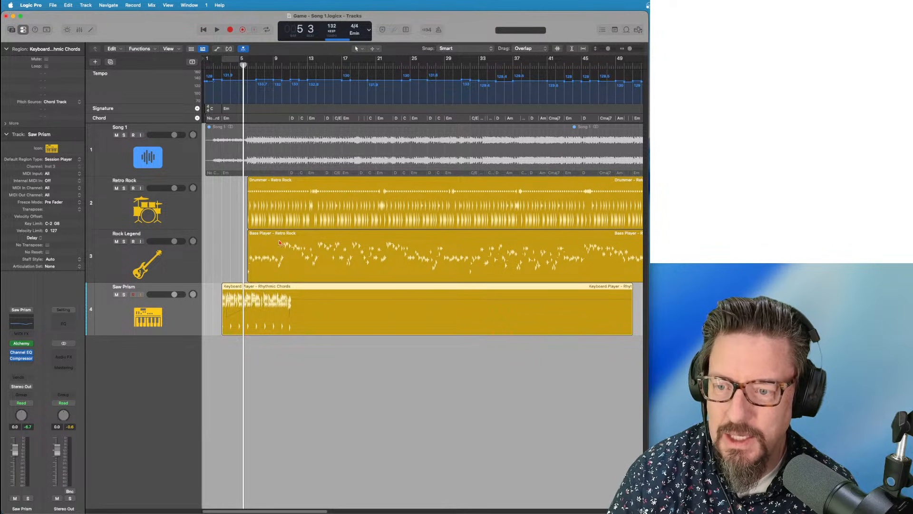
Replace the manual keyboard pattern with pattern 1, narrow the hand range, and set Rock Legend to -3.0 dB
double_click(257, 288)
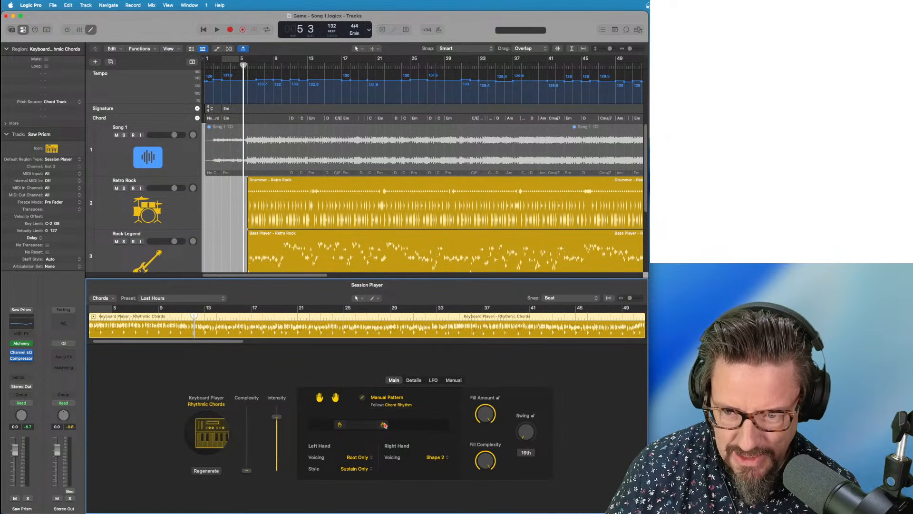
key("space")
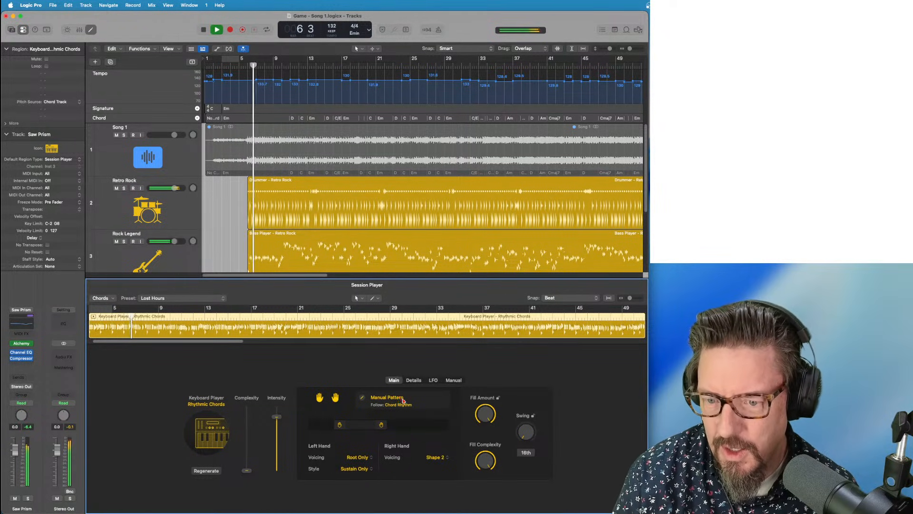
left_click_drag(340, 425, 351, 426)
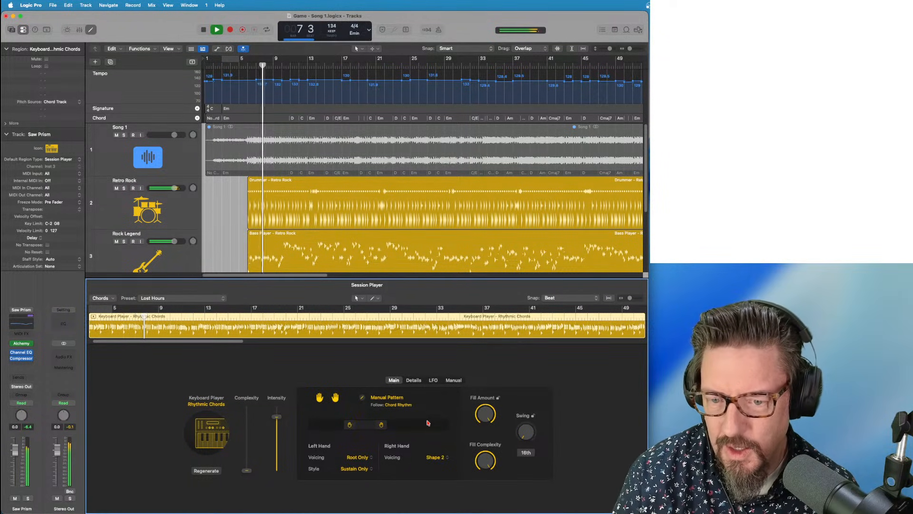
left_click(362, 398)
left_click(394, 380)
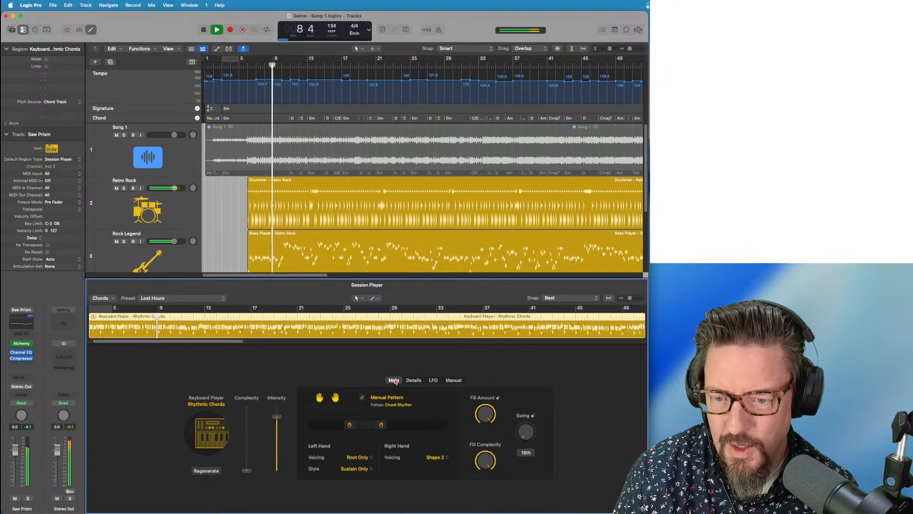
left_click(387, 397)
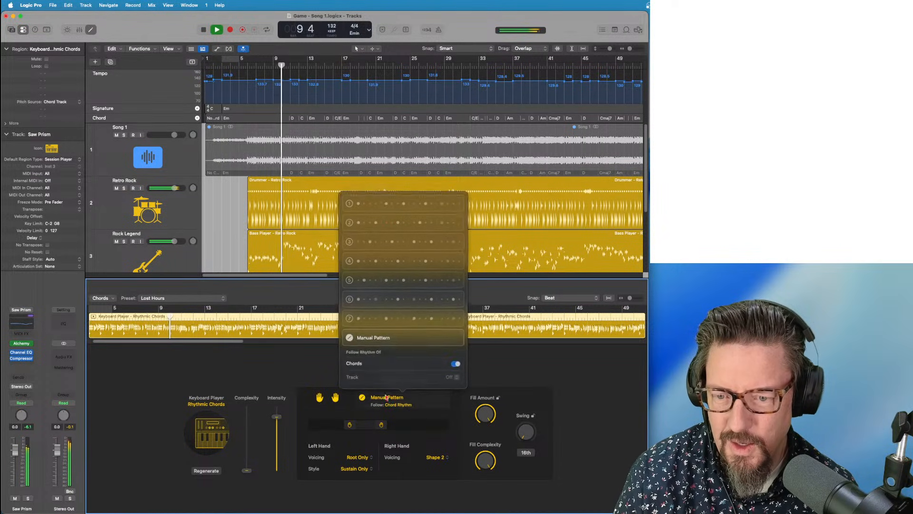
left_click(387, 207)
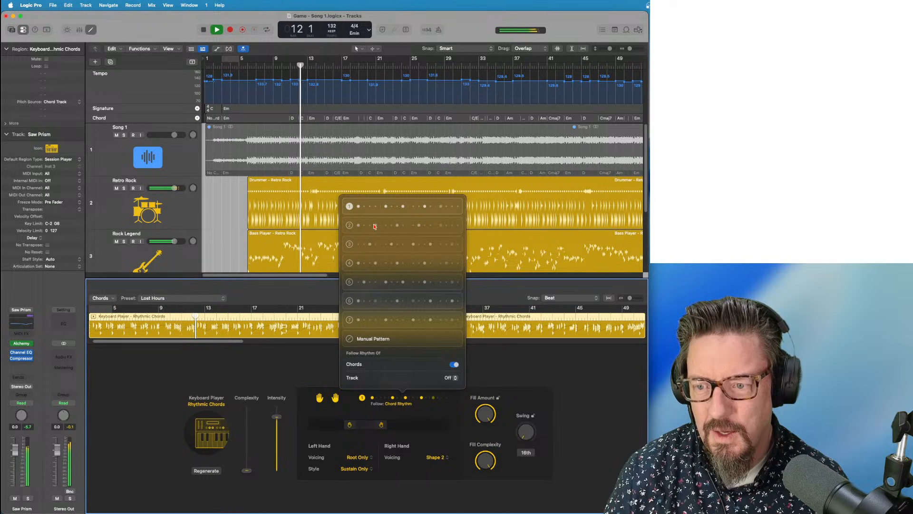
left_click(386, 427)
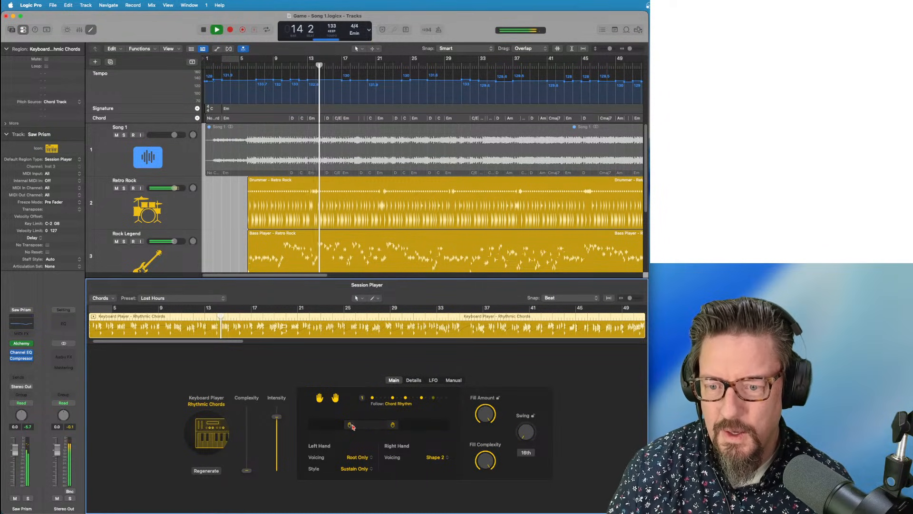
left_click_drag(350, 424, 364, 425)
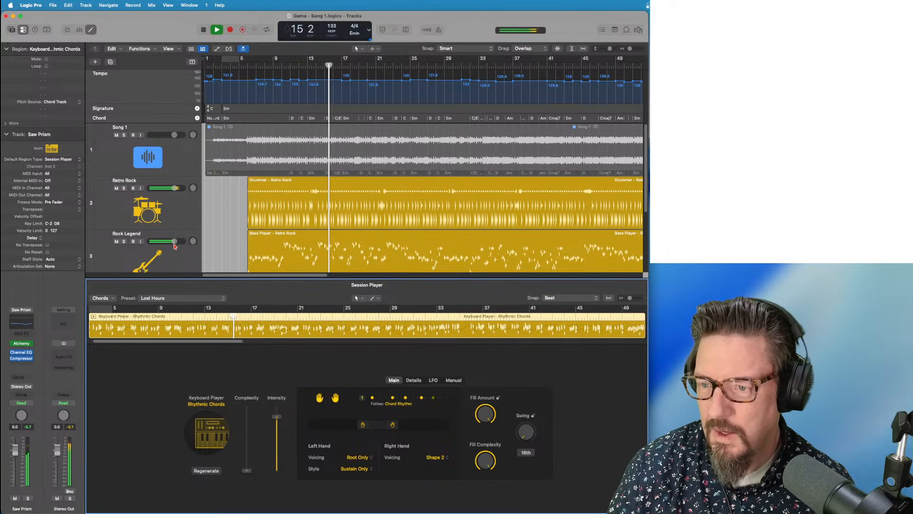
left_click_drag(174, 241, 170, 241)
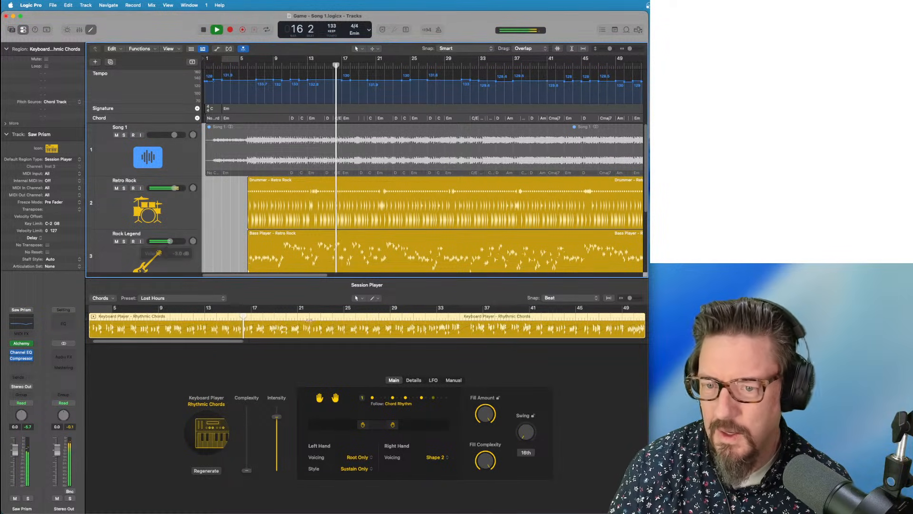
Switch the keyboard rhythm to pattern 3 and move both hand-split handles to the right
left_click(398, 398)
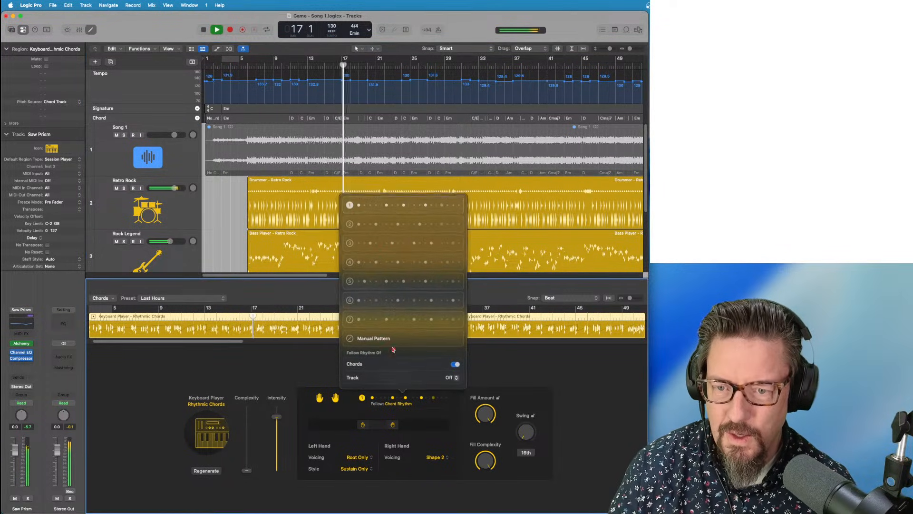
left_click(385, 226)
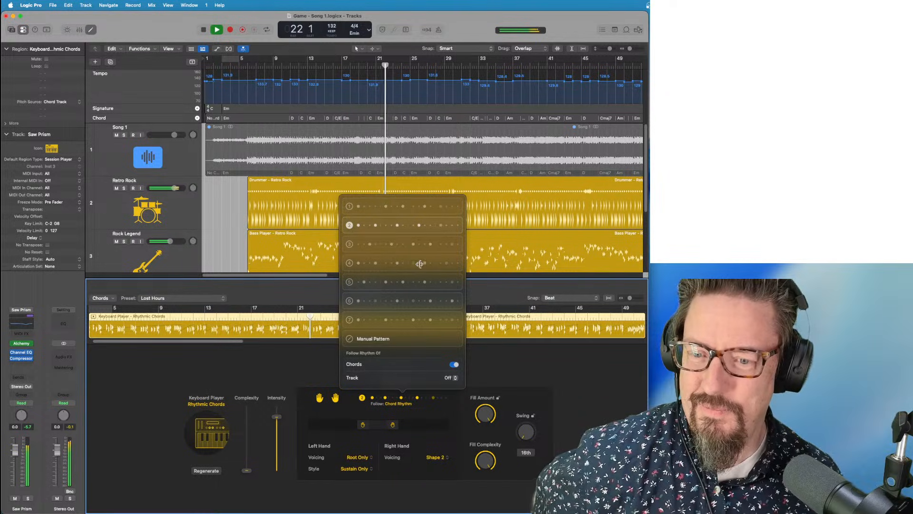
left_click(380, 243)
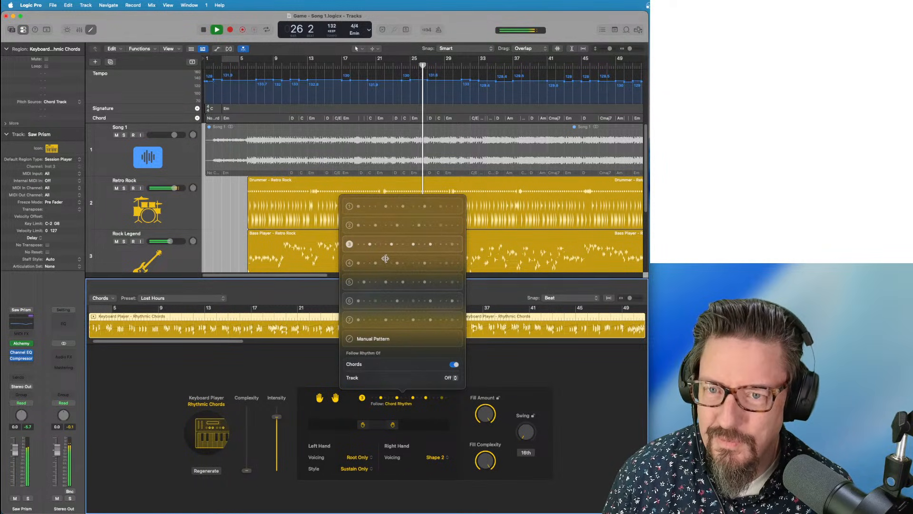
left_click(331, 339)
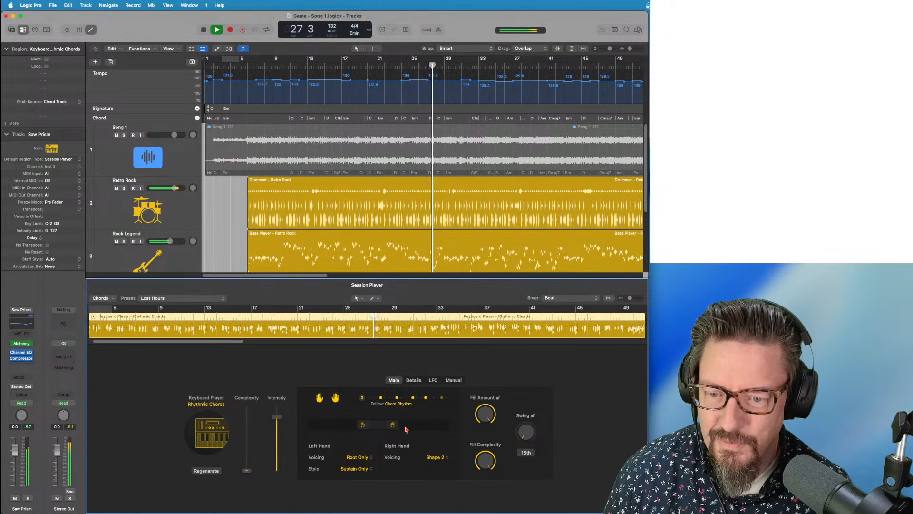
left_click_drag(392, 425, 423, 425)
left_click_drag(362, 425, 374, 425)
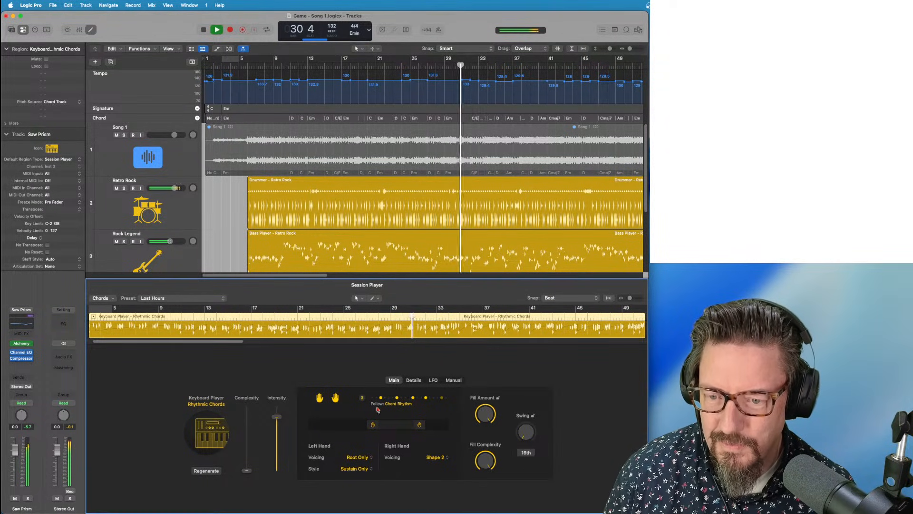
After checking the Details and LFO tabs, set keyboard complexity to 65 % and intensity to 73 %
left_click(423, 382)
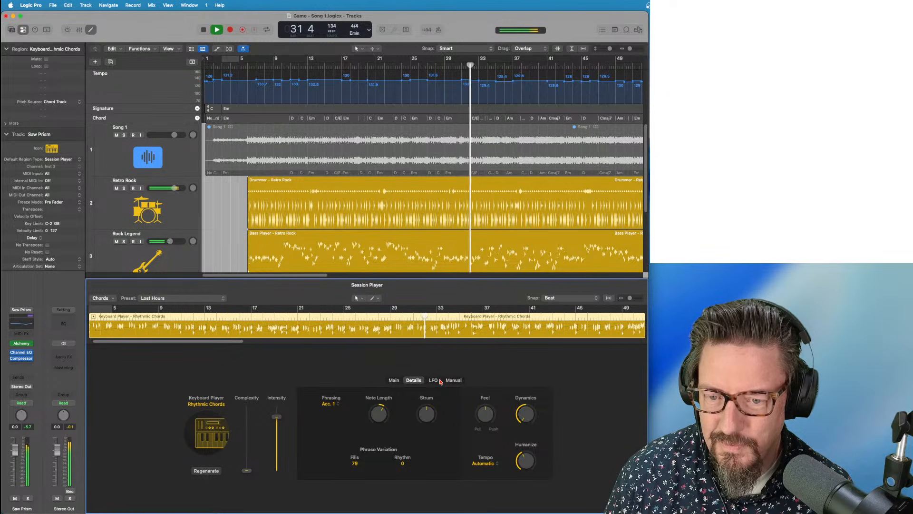
left_click(433, 380)
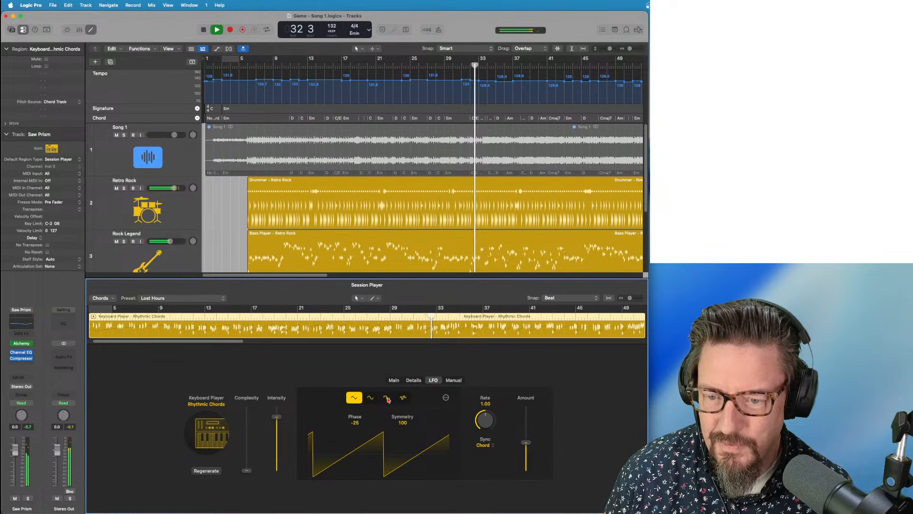
left_click(408, 381)
left_click(395, 380)
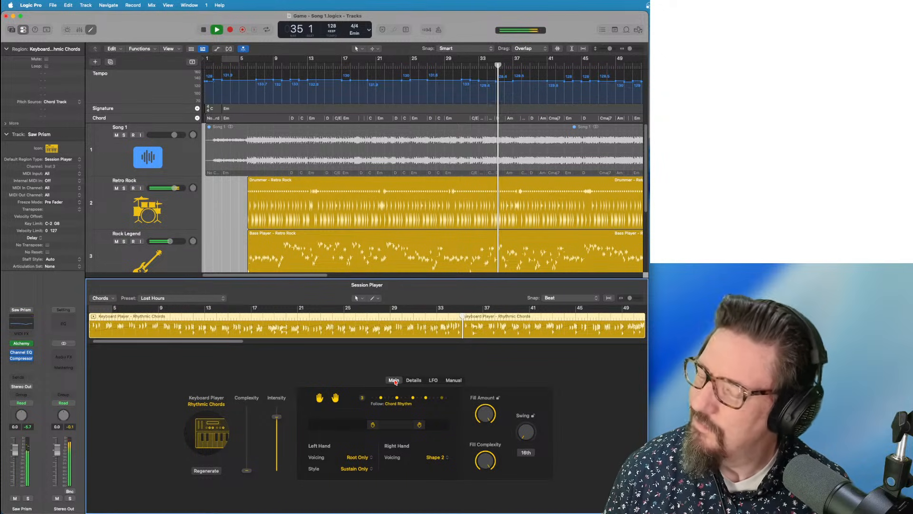
left_click_drag(247, 470, 247, 431)
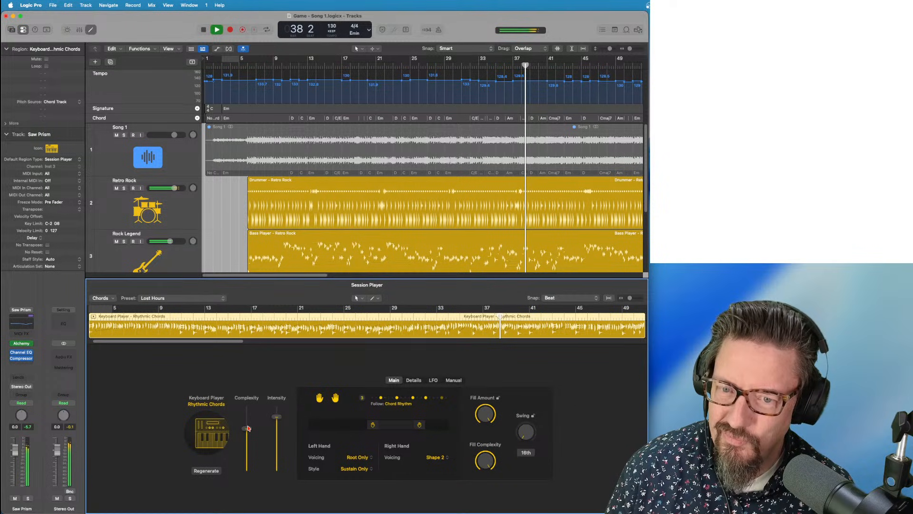
left_click_drag(277, 417, 277, 424)
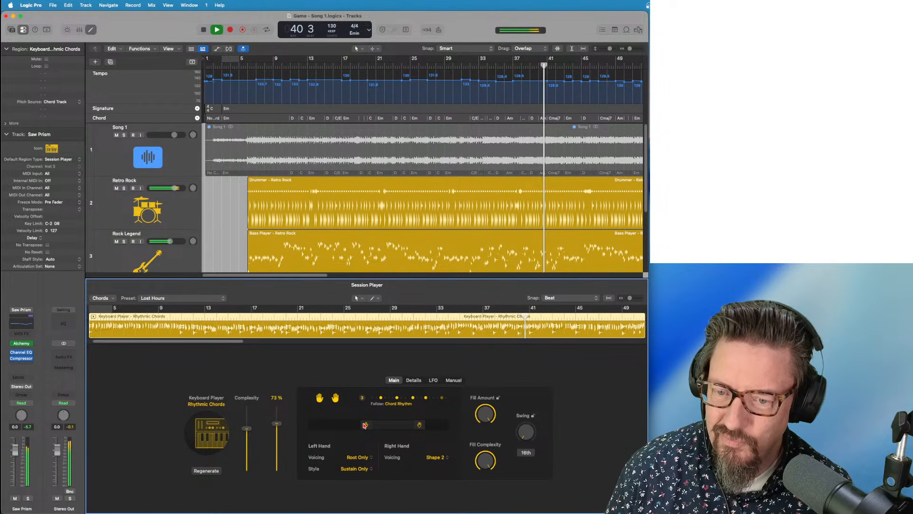
scroll(119, 231, "down", 3)
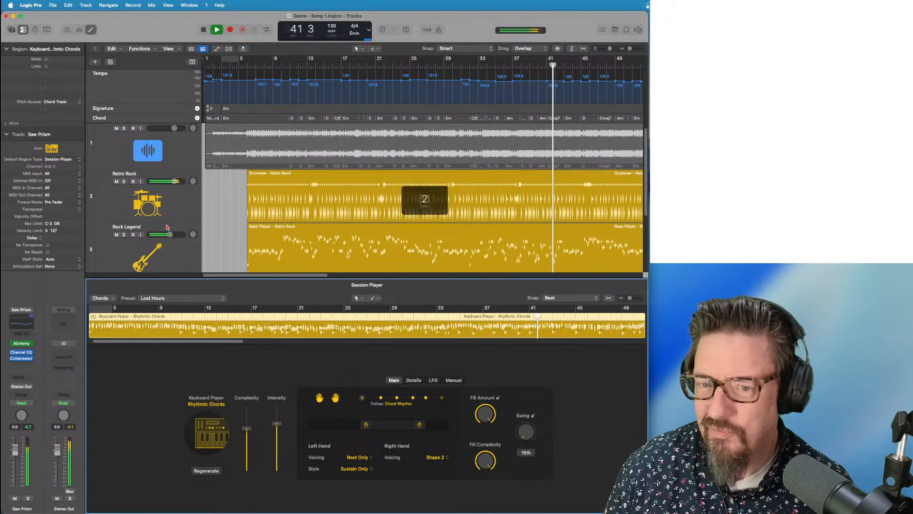
left_click(120, 231)
mouse_move(26, 345)
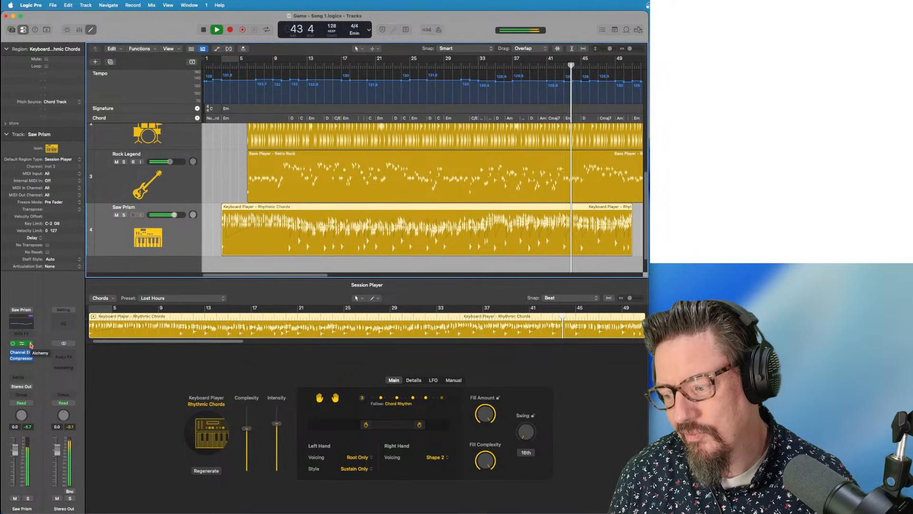
In Saw Prism's Alchemy, try More Attack, Big Detune, Basic House Plucks, then blend toward Classic Brass
left_click(30, 345)
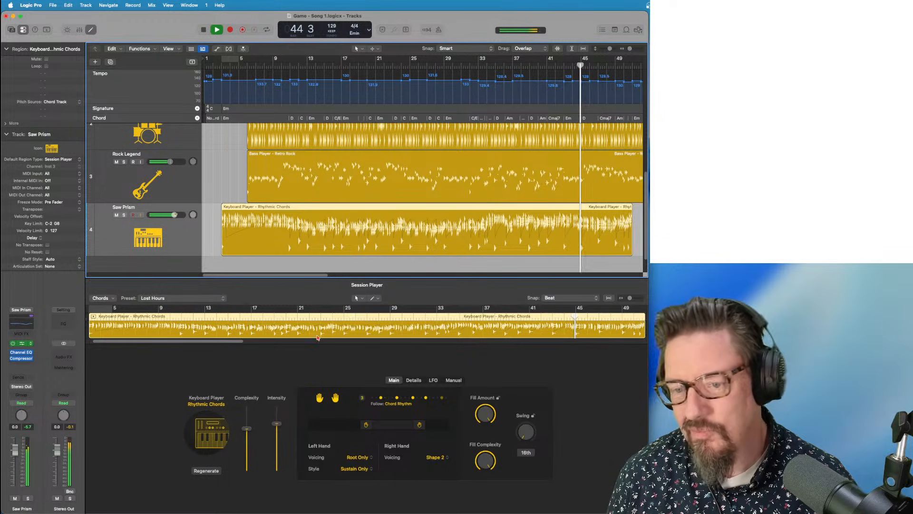
left_click(409, 426)
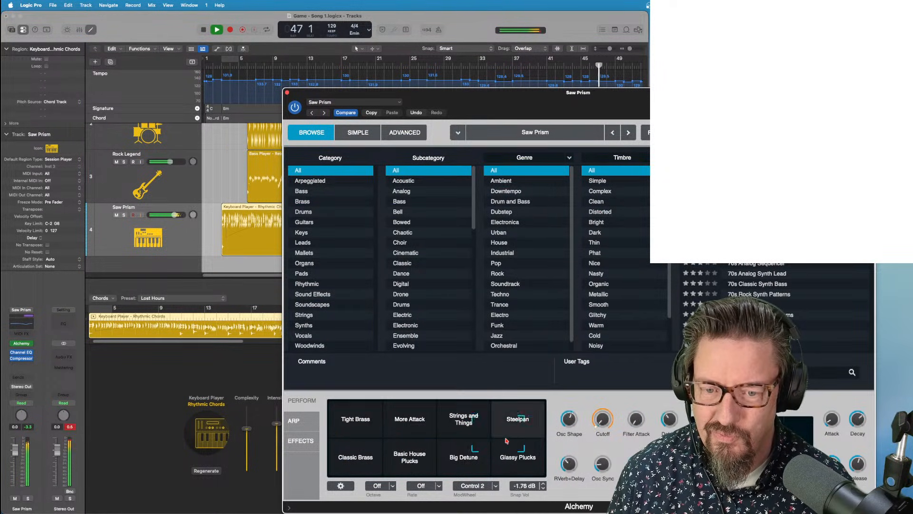
left_click(470, 449)
left_click(427, 470)
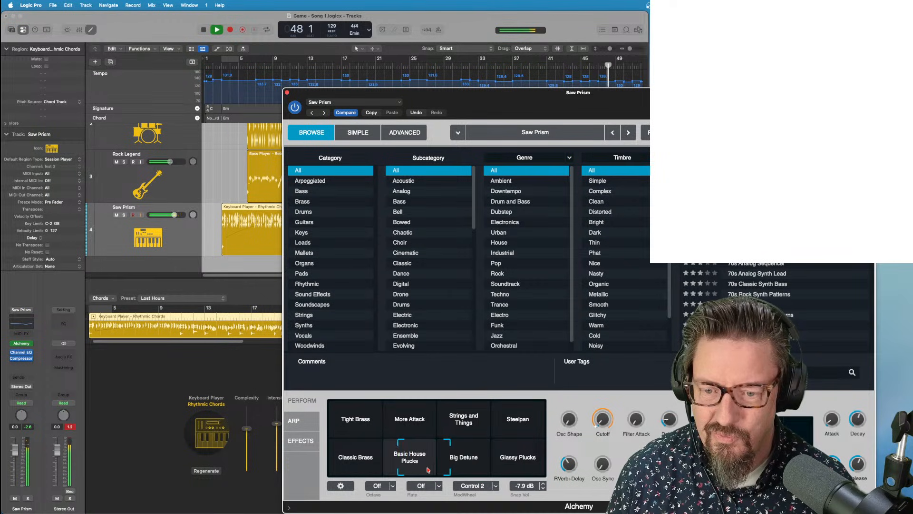
left_click_drag(415, 470, 386, 465)
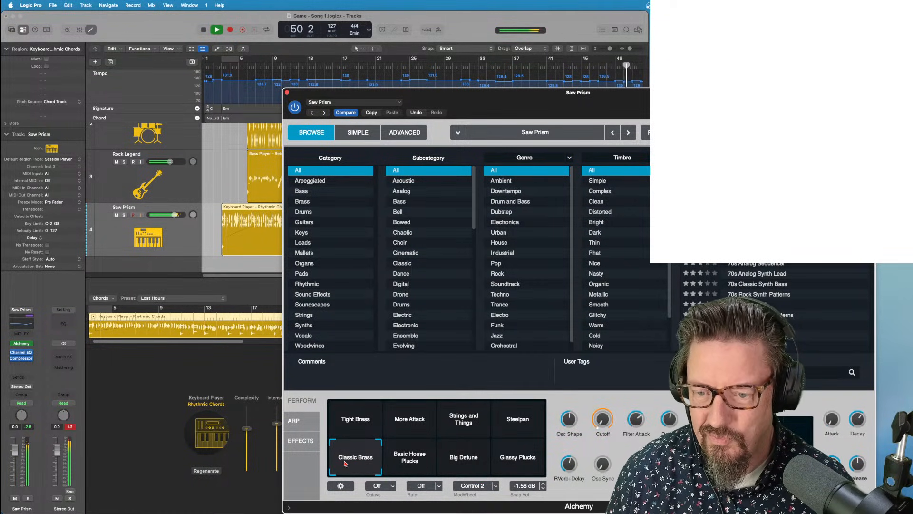
Close Alchemy and stretch the keyboard chords region to about bar 121
left_click(288, 93)
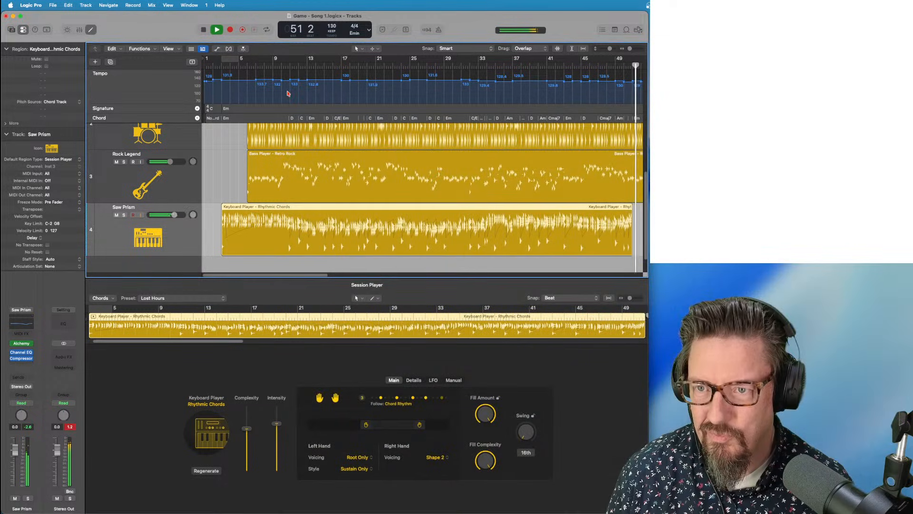
scroll(478, 217, "down", 5)
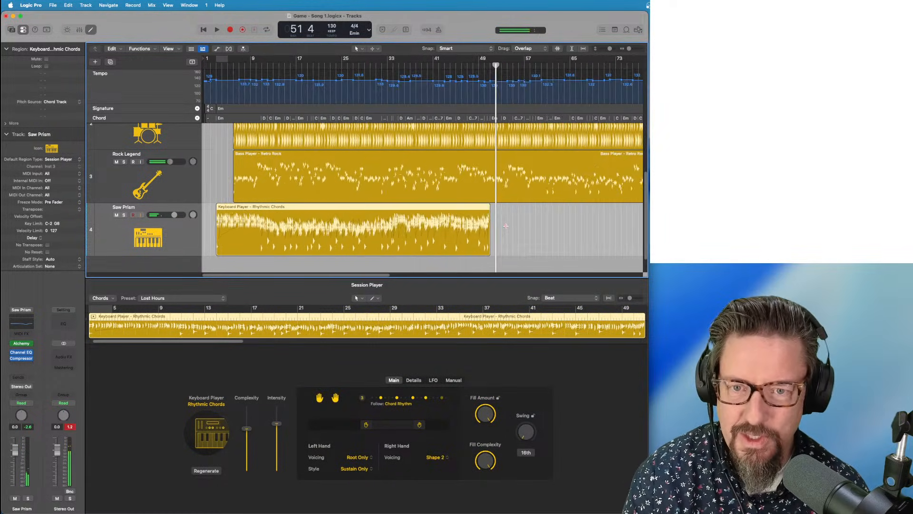
left_click_drag(345, 252, 536, 230)
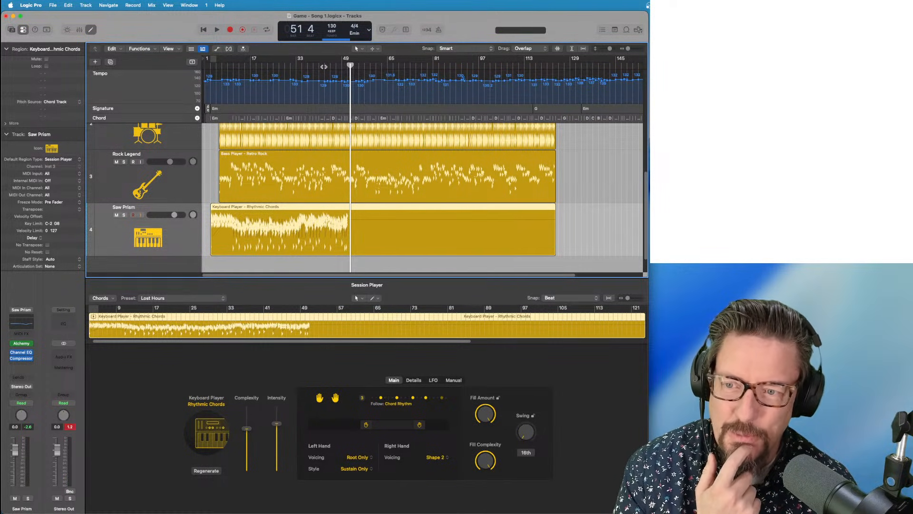
Play from bar 49, lower Saw Prism to -5.6 dB, then select Rock Legend and stop
left_click(323, 67)
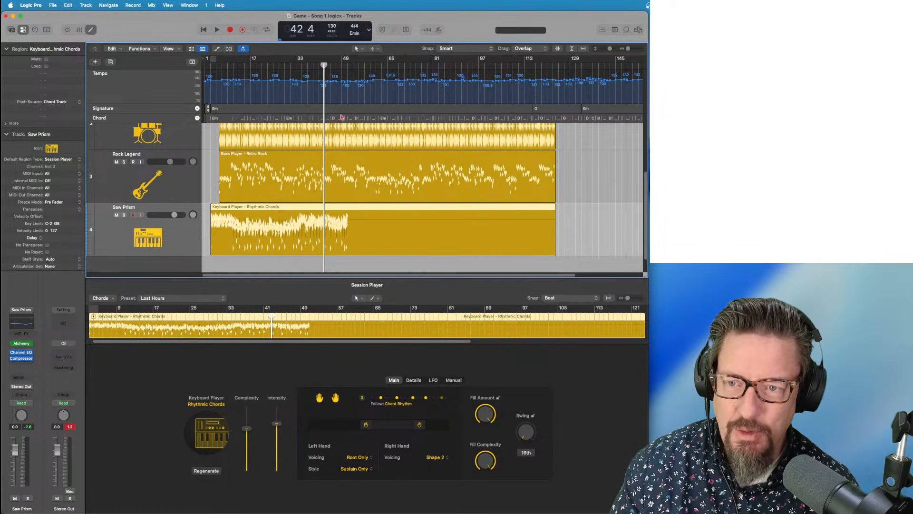
left_click(342, 66)
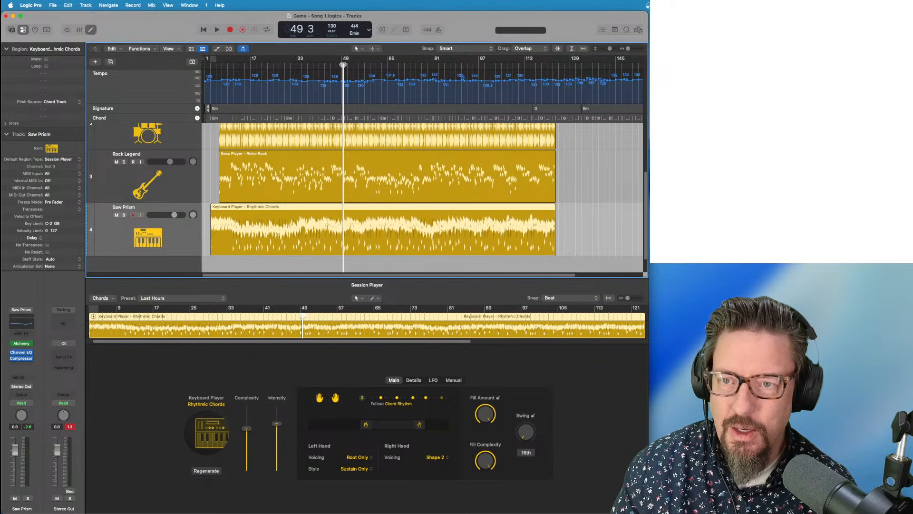
key("space")
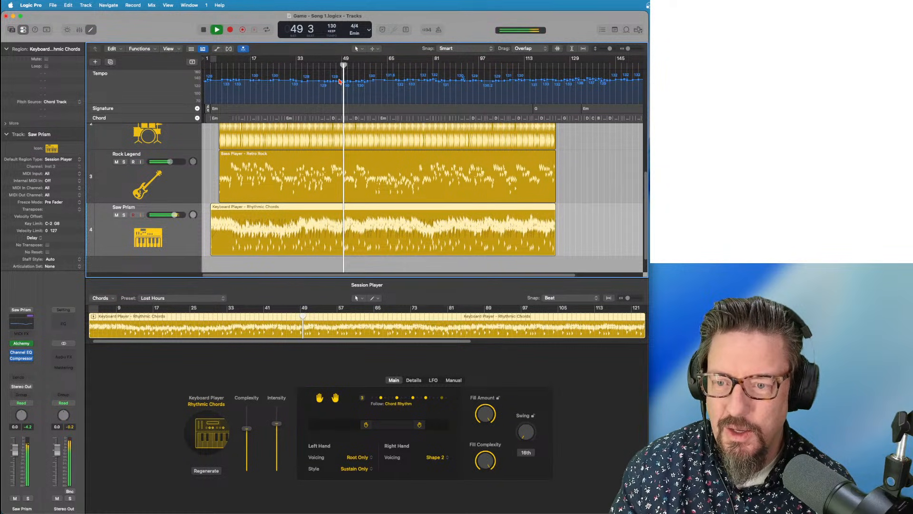
scroll(254, 165, "up", 3)
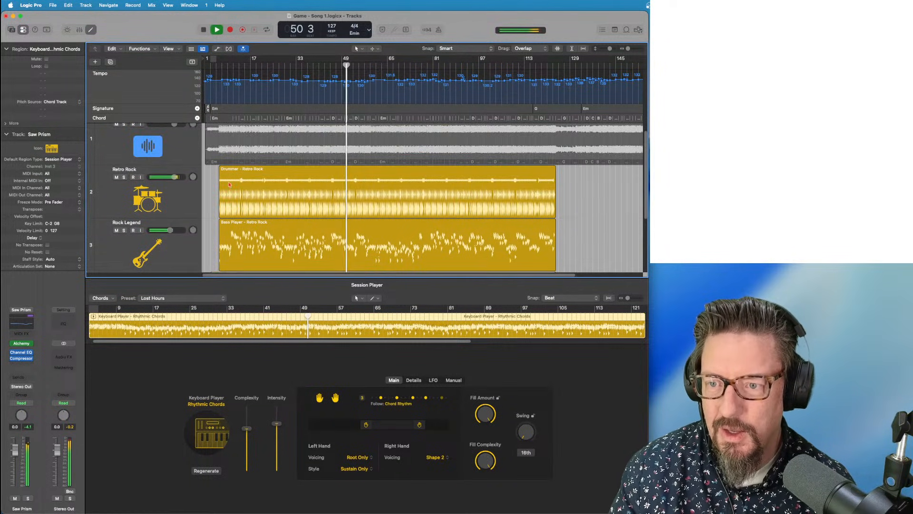
scroll(229, 184, "down", 4)
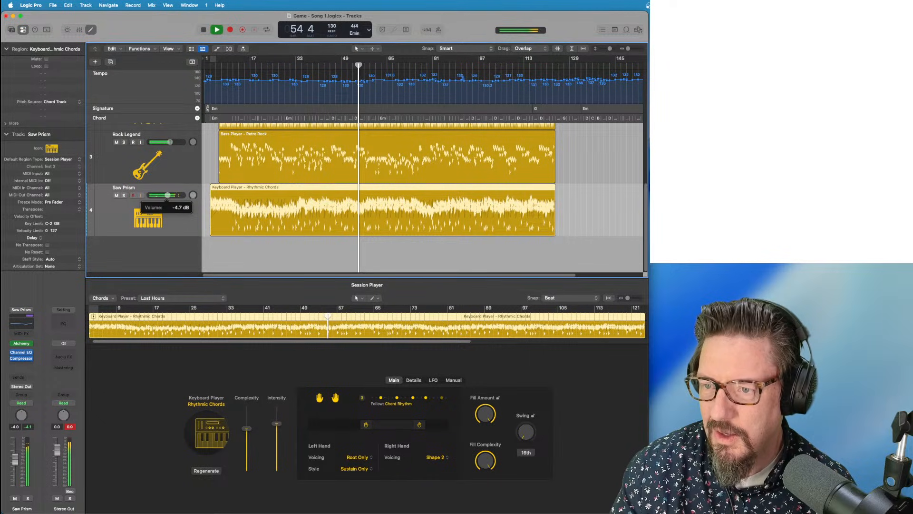
left_click_drag(167, 195, 166, 195)
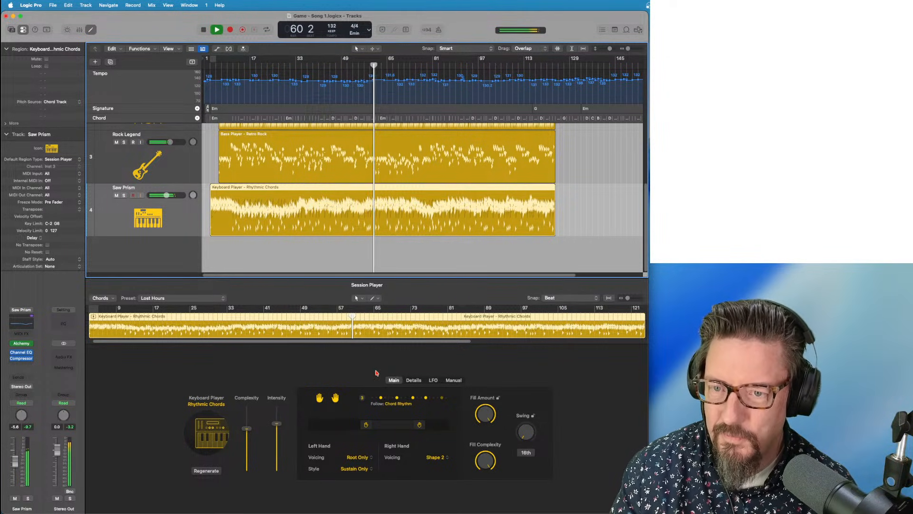
left_click(155, 161)
key("space")
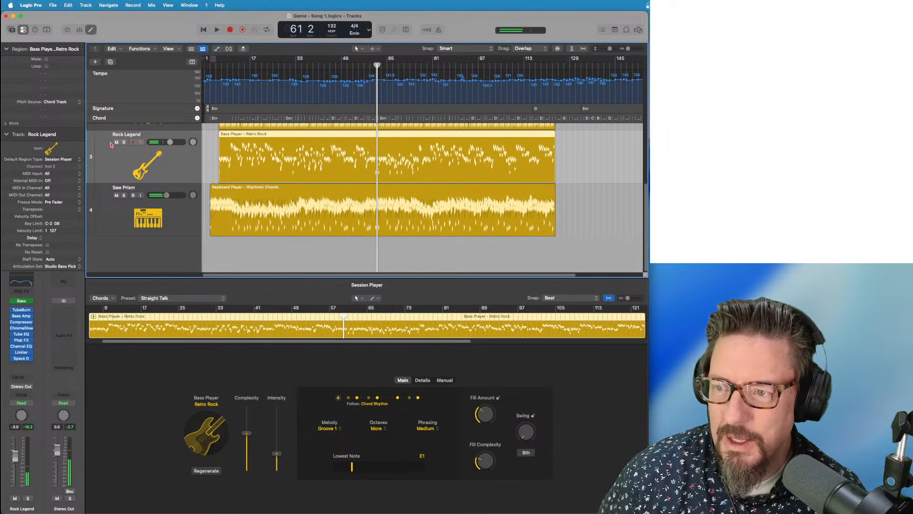
Mute Rock Legend and create a Bass Player Session Player track in the Pump Bass style
left_click(116, 142)
left_click(90, 6)
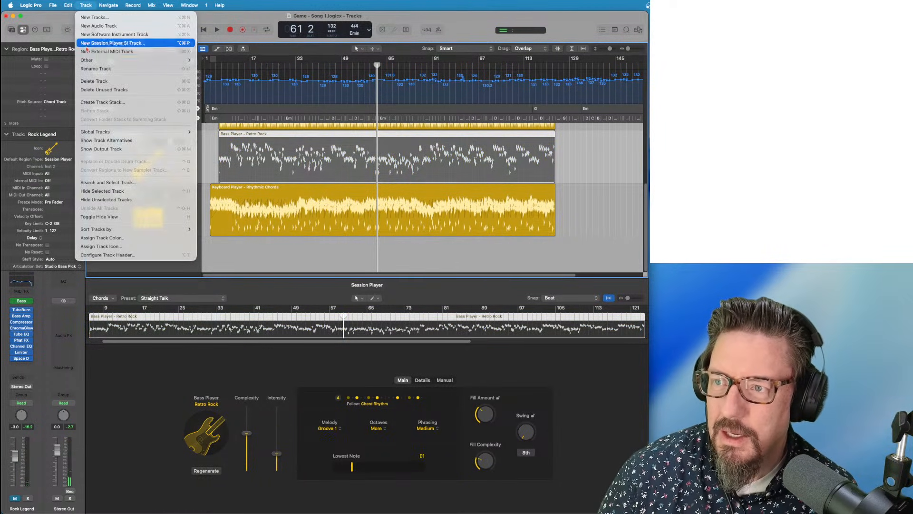
left_click(325, 146)
key("alt+super+n")
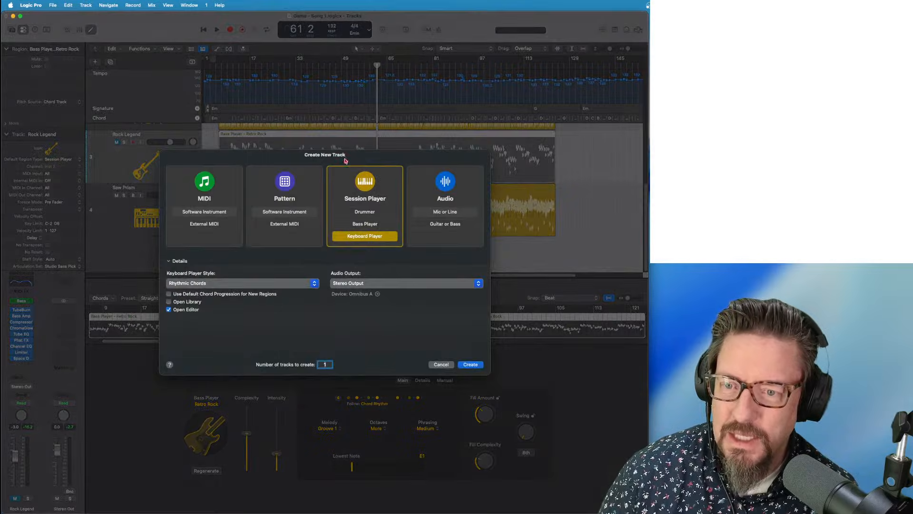
left_click(365, 224)
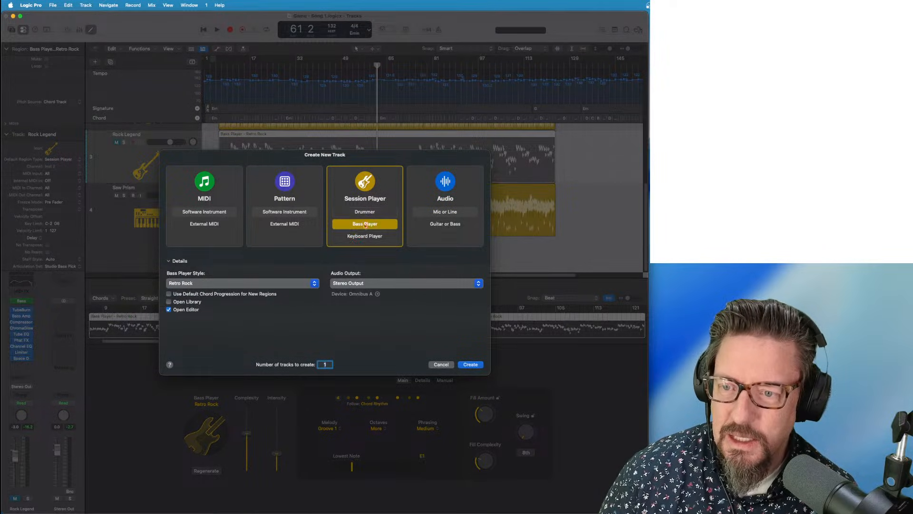
left_click(212, 284)
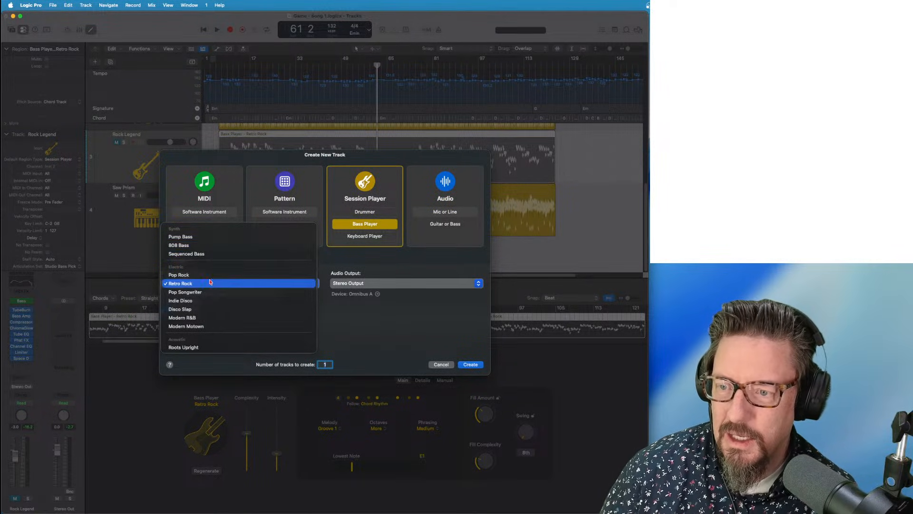
left_click(203, 240)
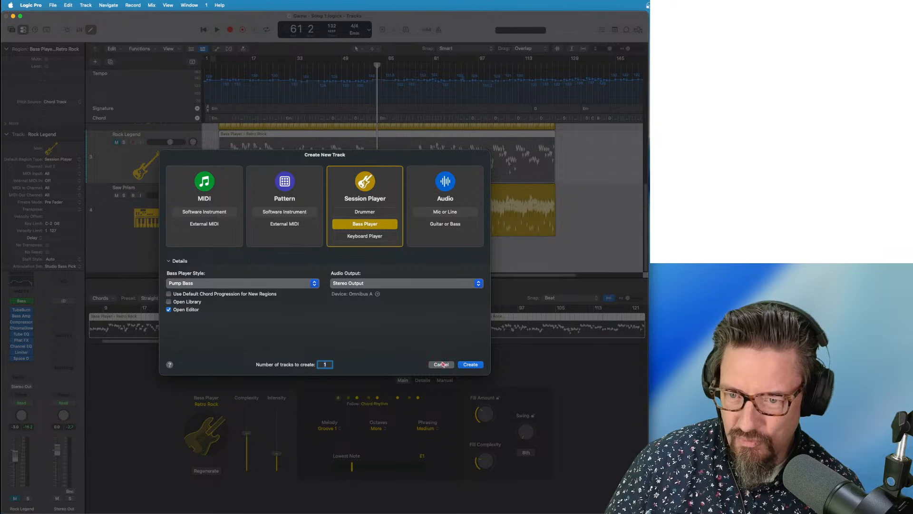
left_click(470, 364)
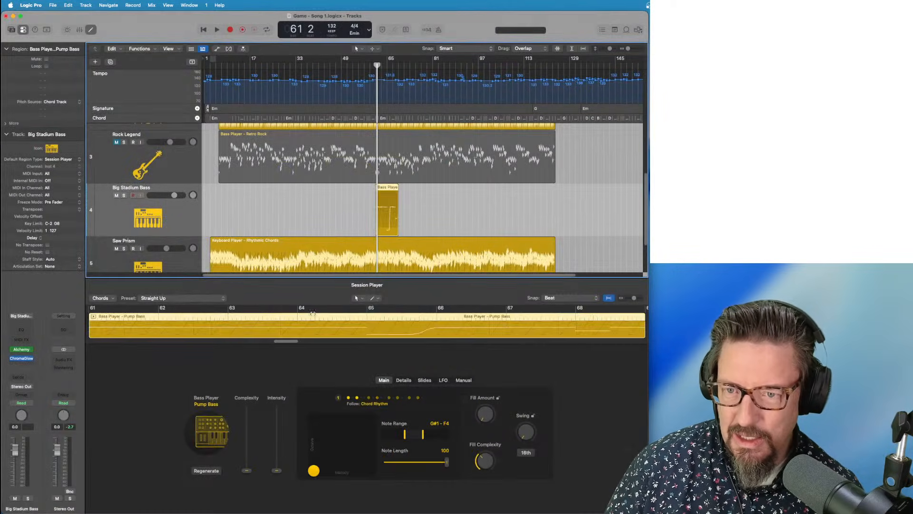
Move the Pump Bass region to the song start, stretch it to about bar 57, and unmute Rock Legend
left_click_drag(392, 189, 240, 191)
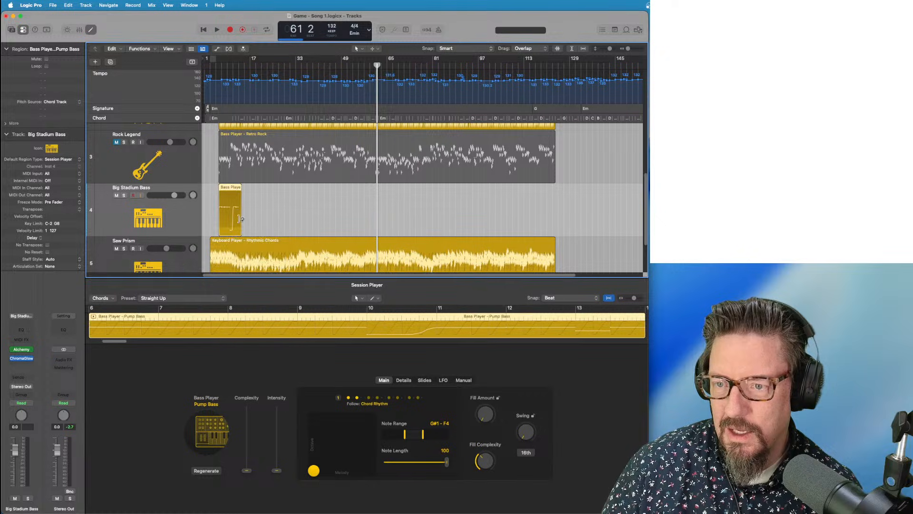
left_click_drag(240, 230, 415, 234)
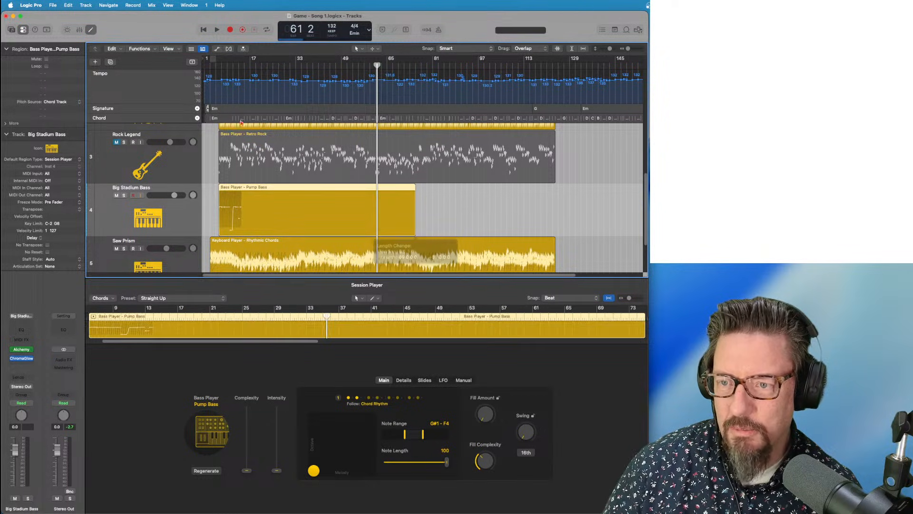
left_click(218, 65)
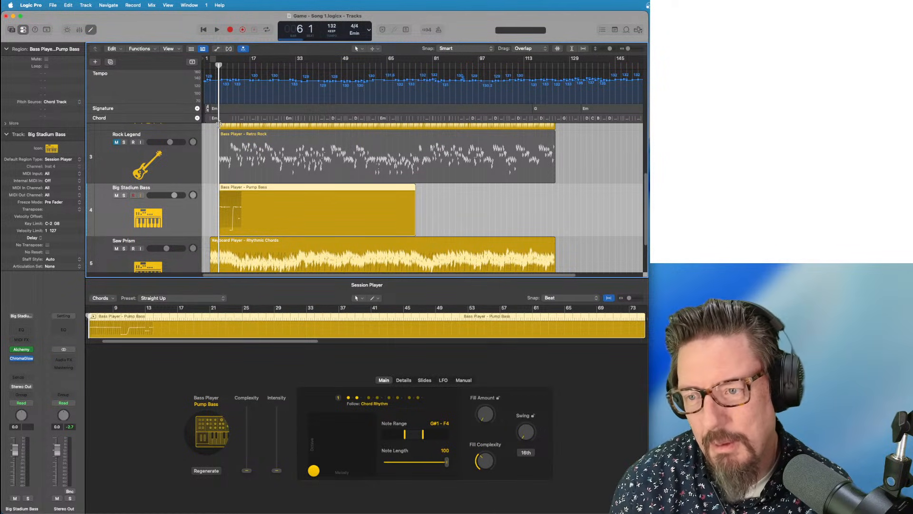
key("space")
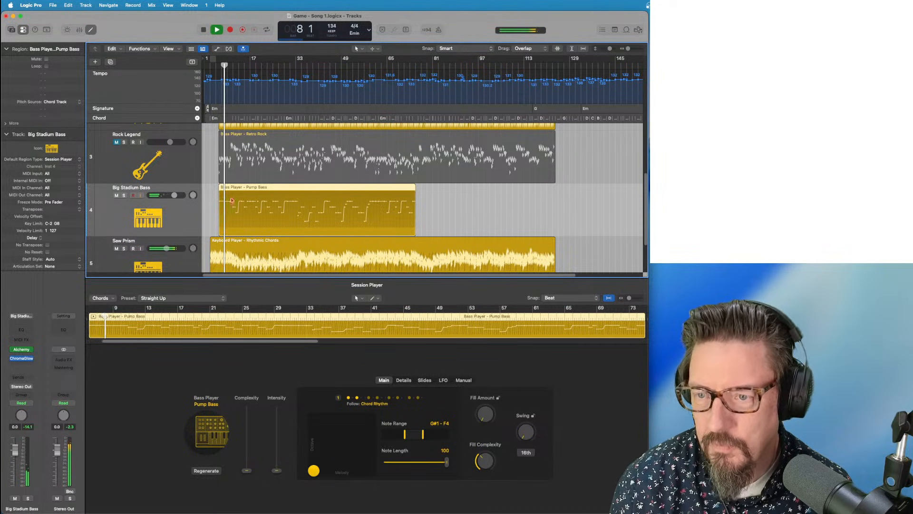
key("e")
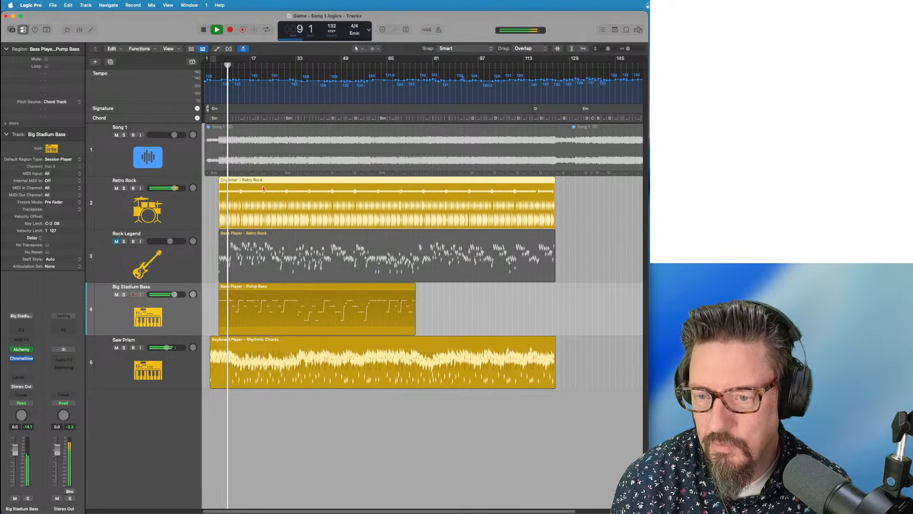
double_click(264, 192)
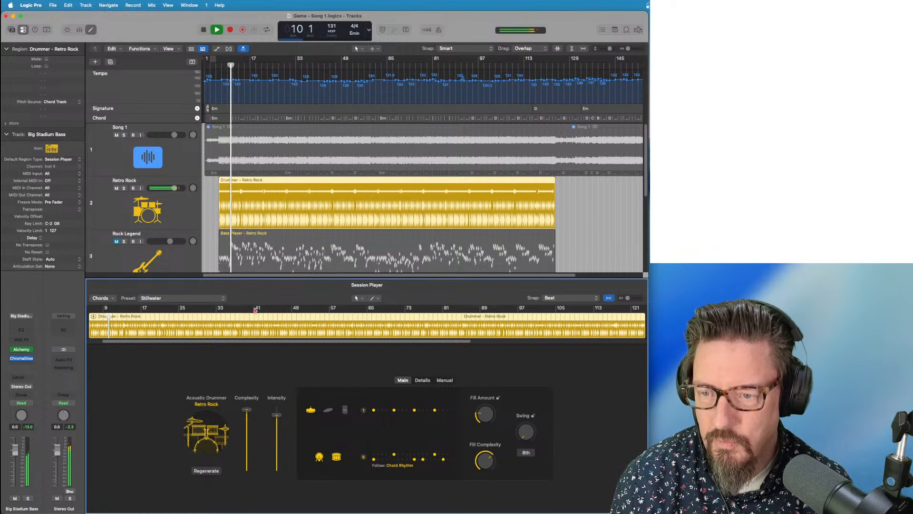
left_click(117, 241)
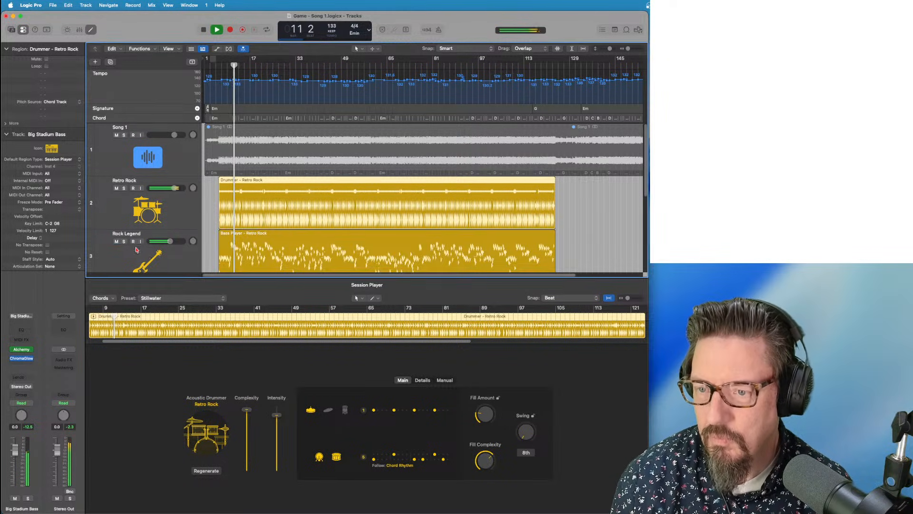
scroll(215, 242, "down", 3)
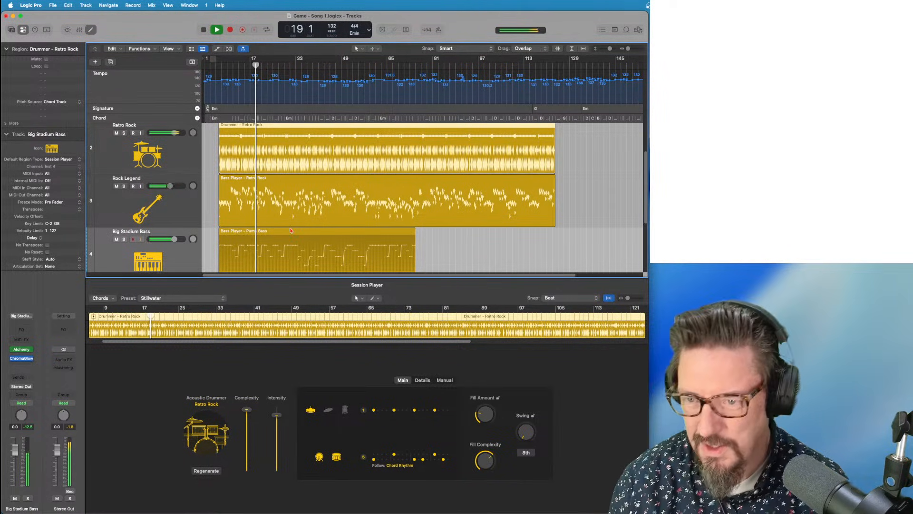
scroll(276, 209, "down", 3)
Enable a one-bar manual rhythm for the Rhythmic Chords region with some steps off, then play it
left_click(259, 187)
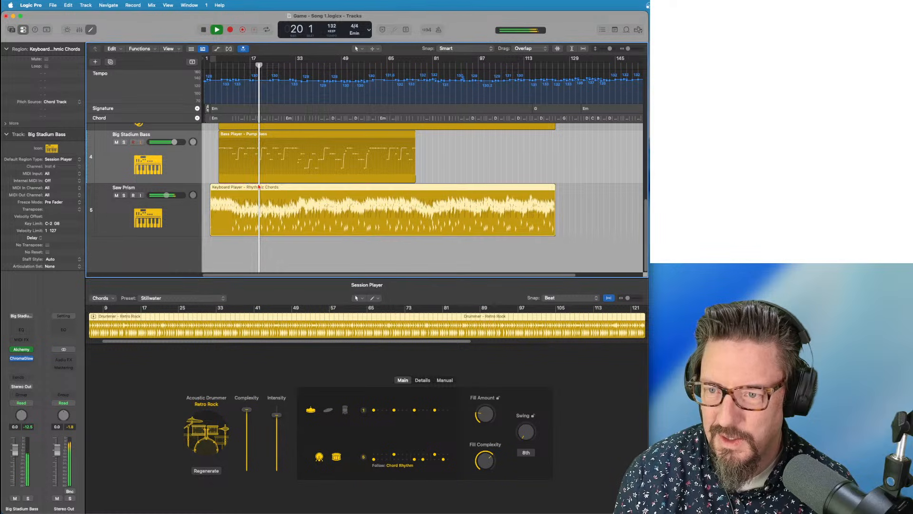
key("space")
left_click(454, 381)
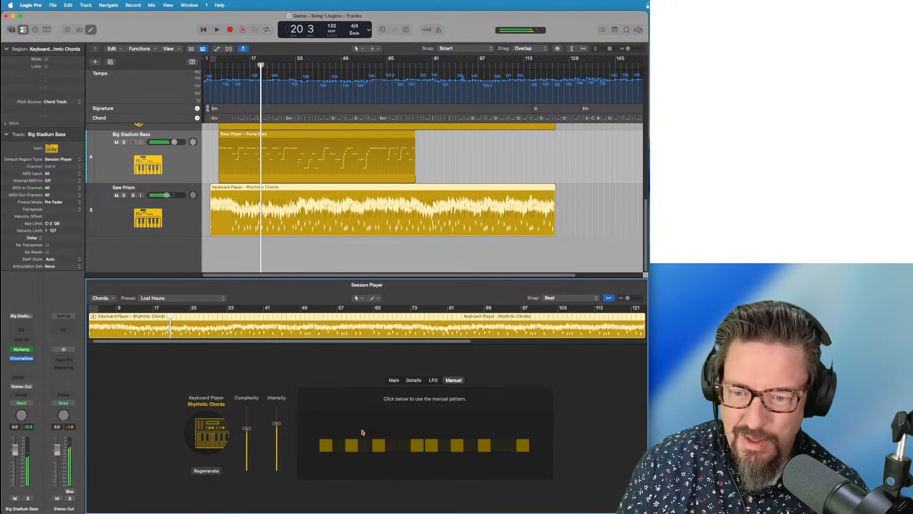
left_click(322, 452)
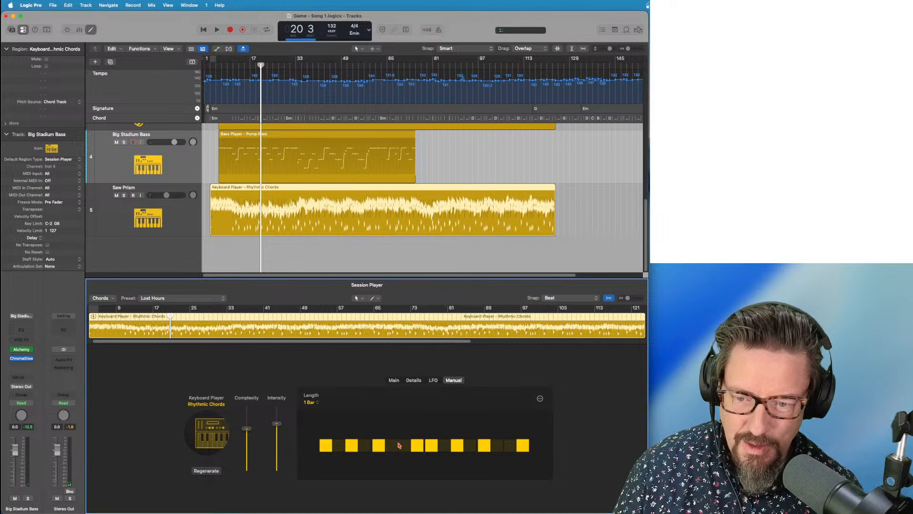
left_click(395, 380)
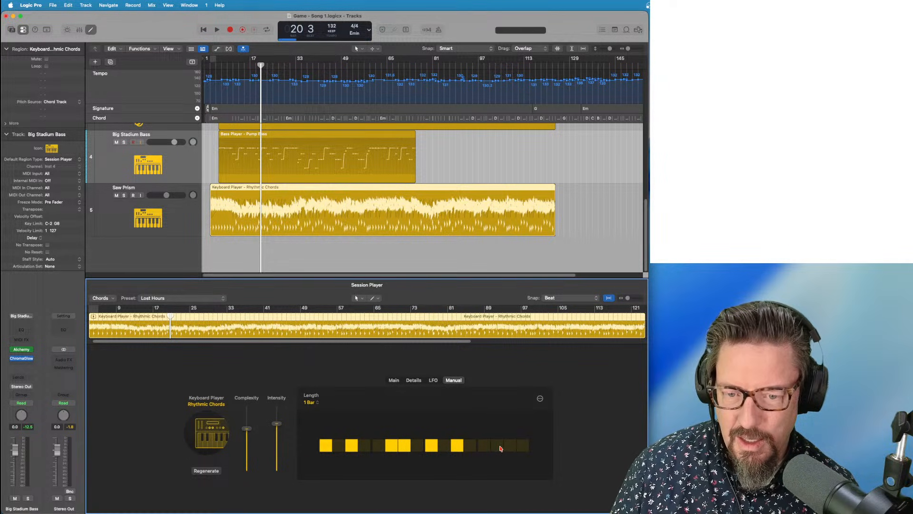
key("space")
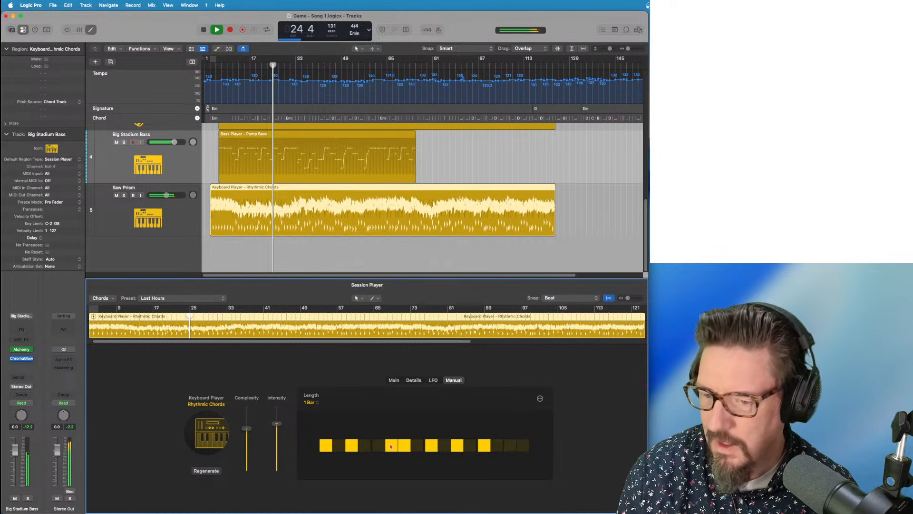
Try right-hand voicings Shape 3 and Stacked, settle on Shape 1, and narrow the right-hand range
left_click(393, 379)
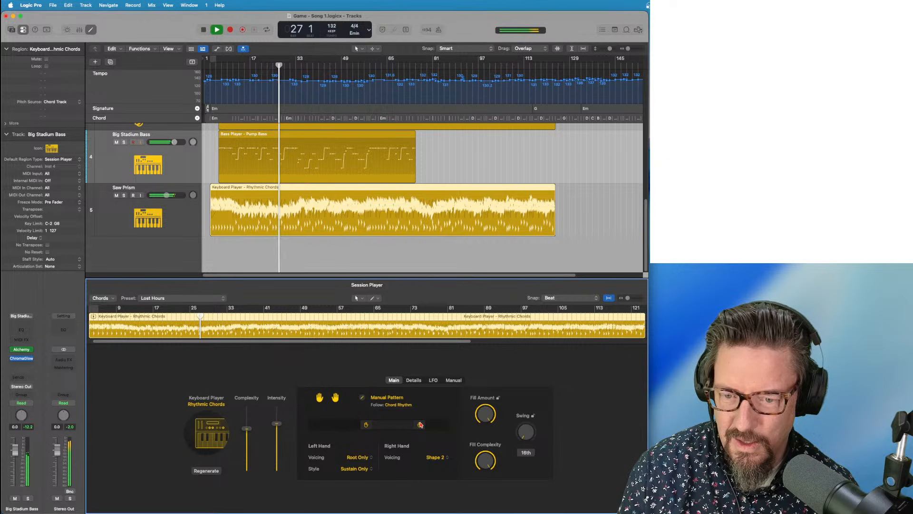
left_click_drag(419, 424, 350, 424)
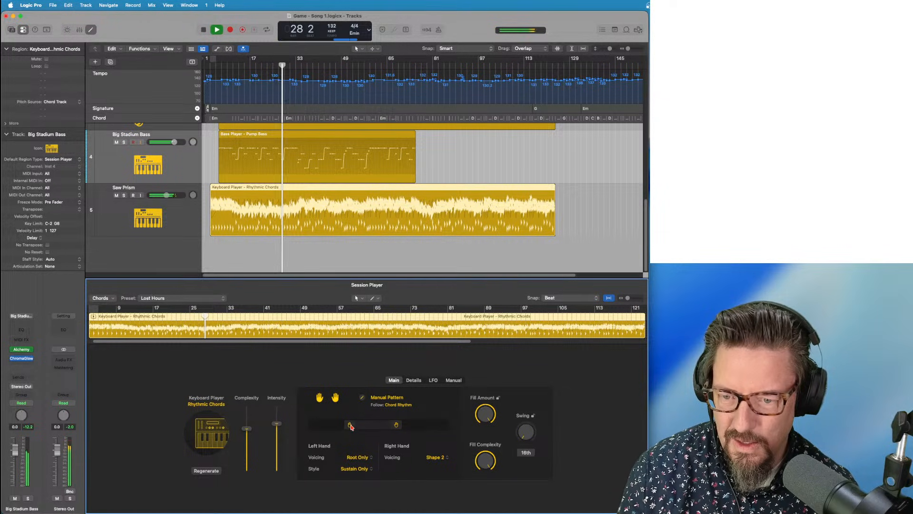
left_click(452, 462)
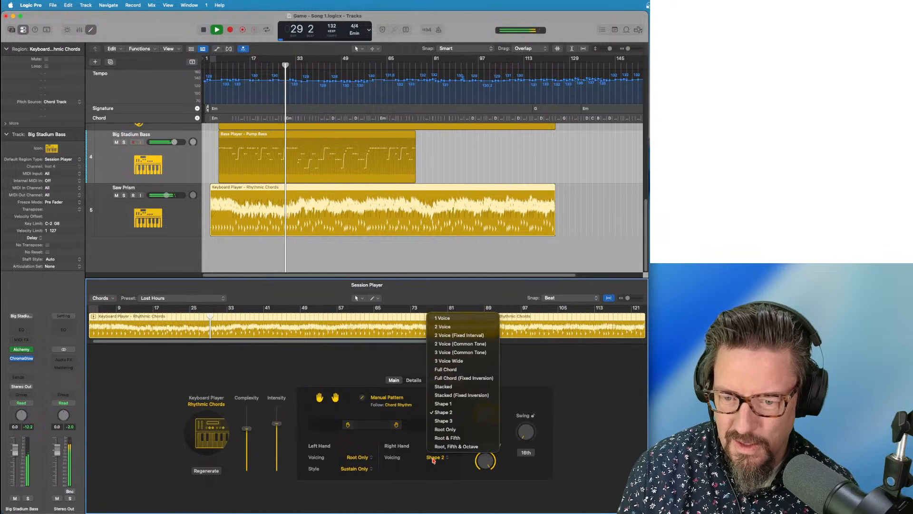
left_click(442, 425)
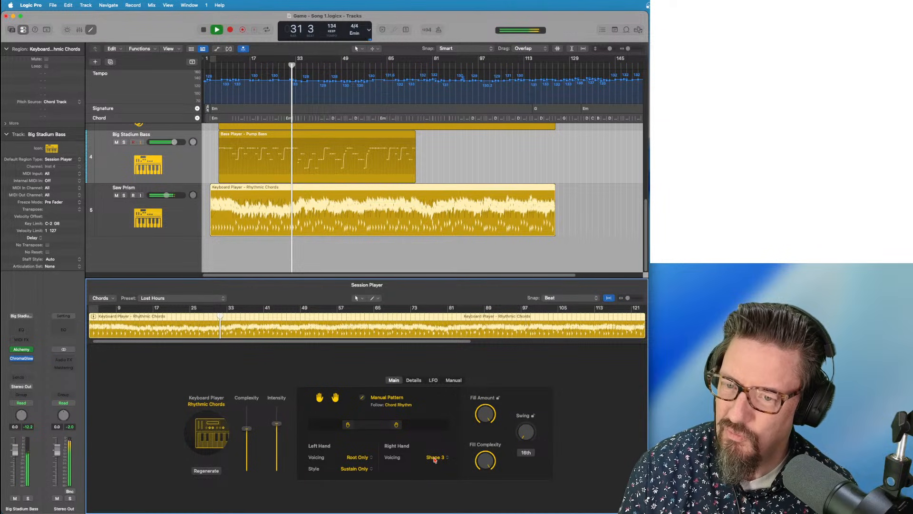
left_click(434, 457)
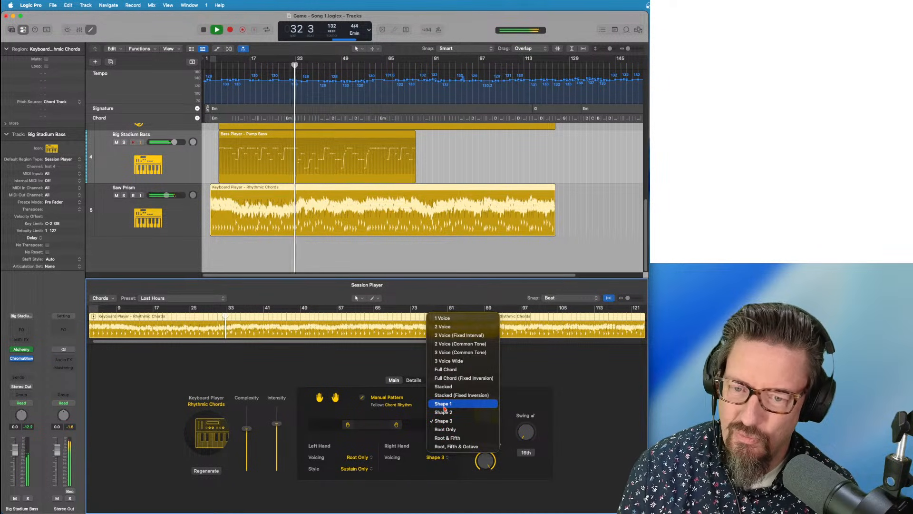
left_click(442, 387)
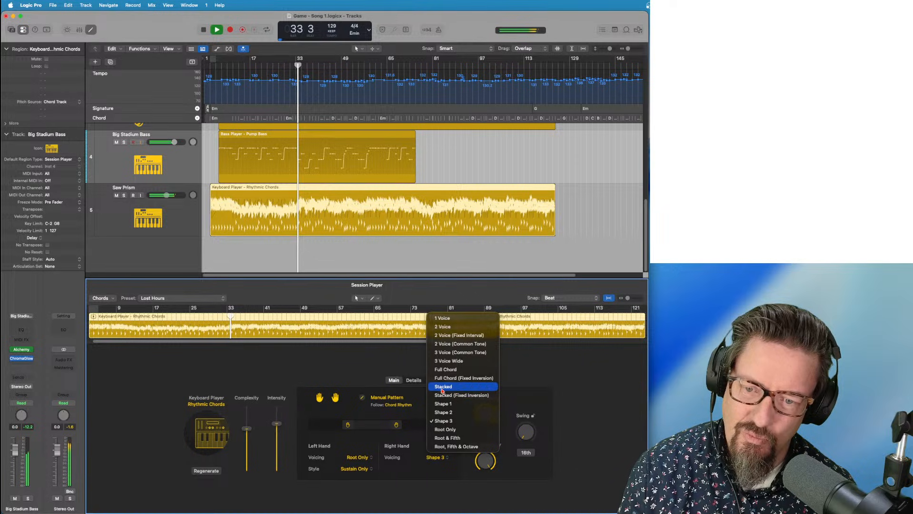
left_click(434, 457)
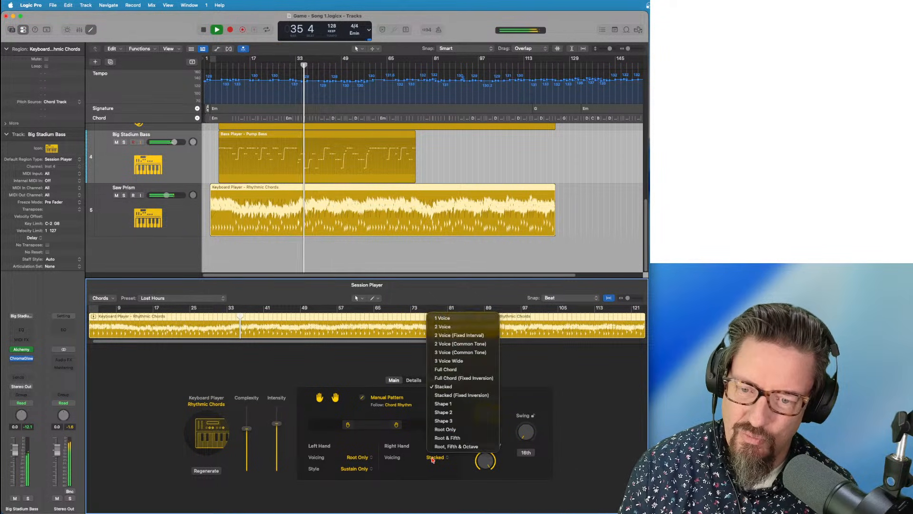
left_click(444, 404)
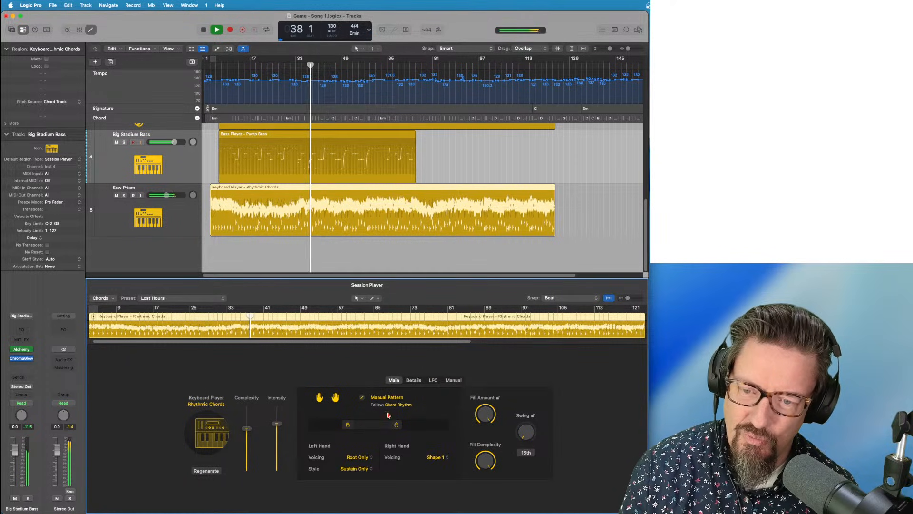
left_click_drag(397, 424, 346, 426)
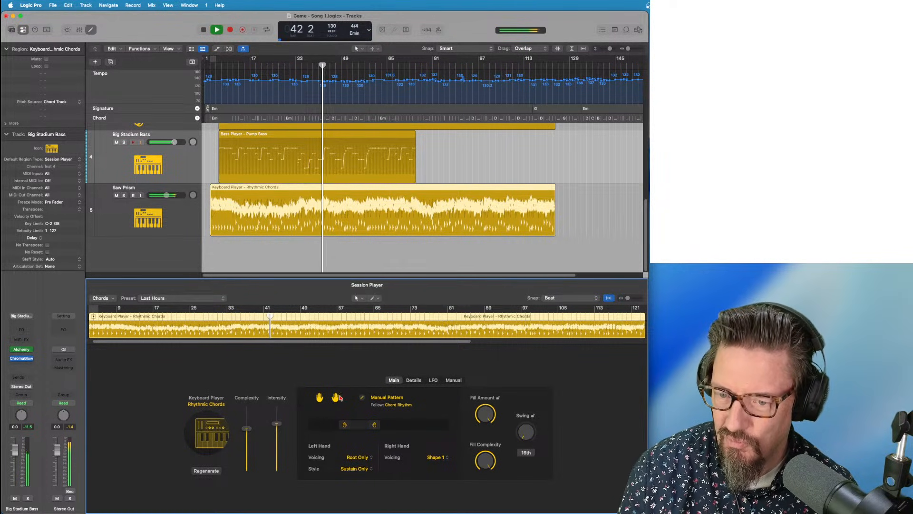
left_click_drag(374, 425, 308, 427)
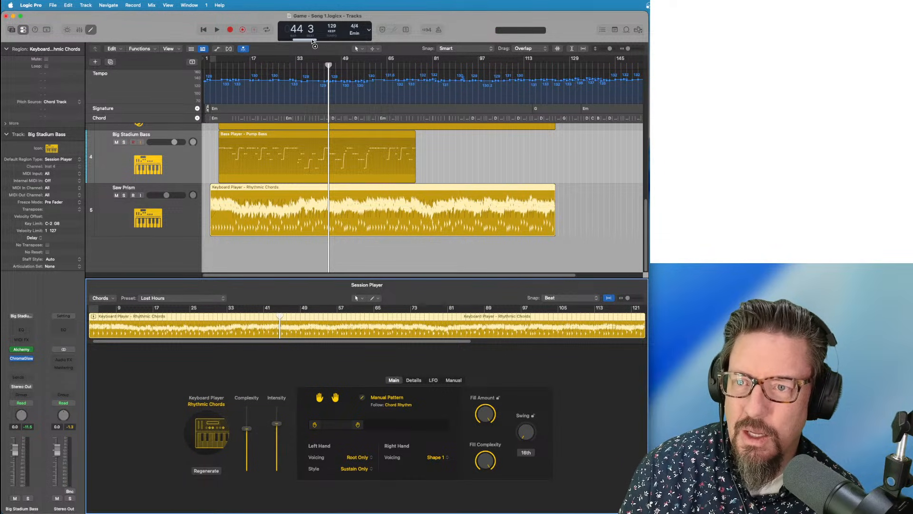
Audition the keyboard part by playing back from around bar 6
key("space")
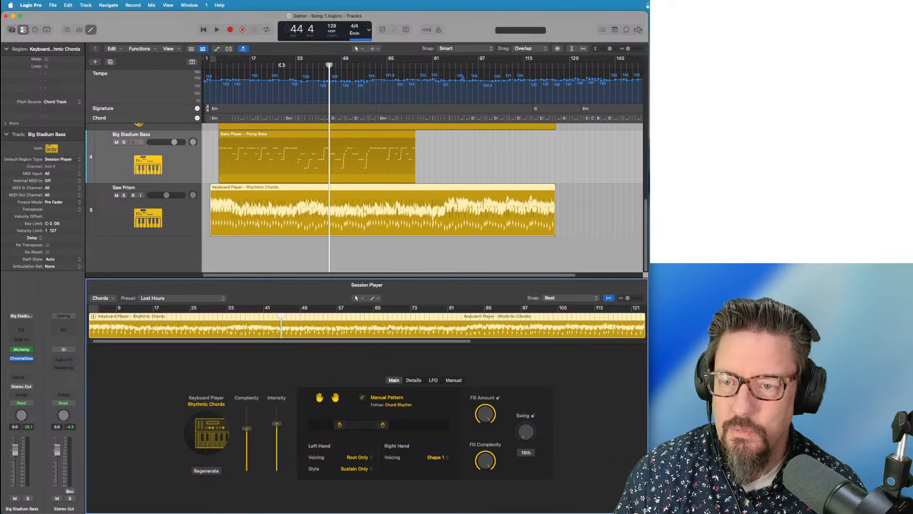
left_click(289, 65)
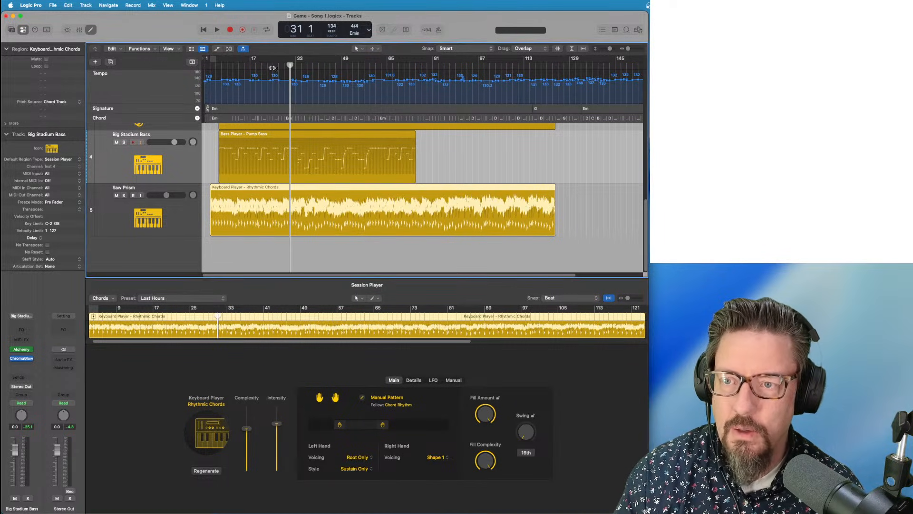
left_click_drag(233, 65, 218, 66)
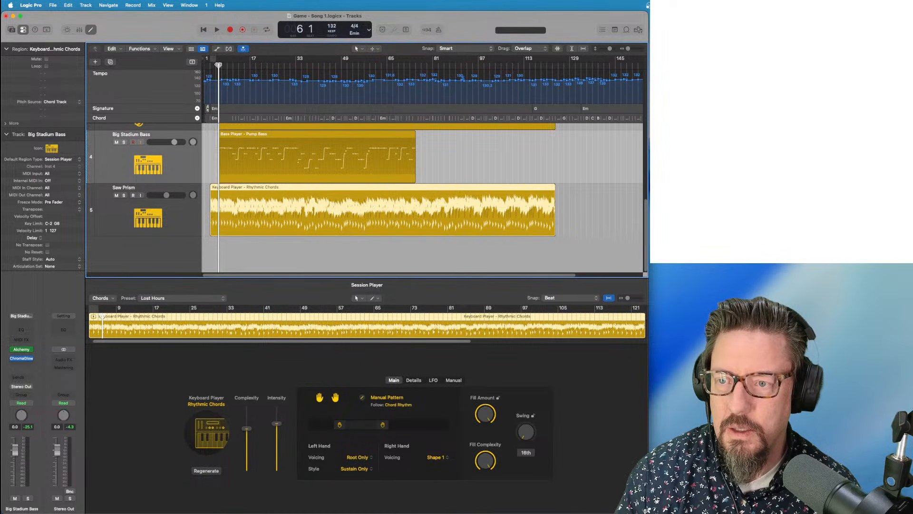
key("space")
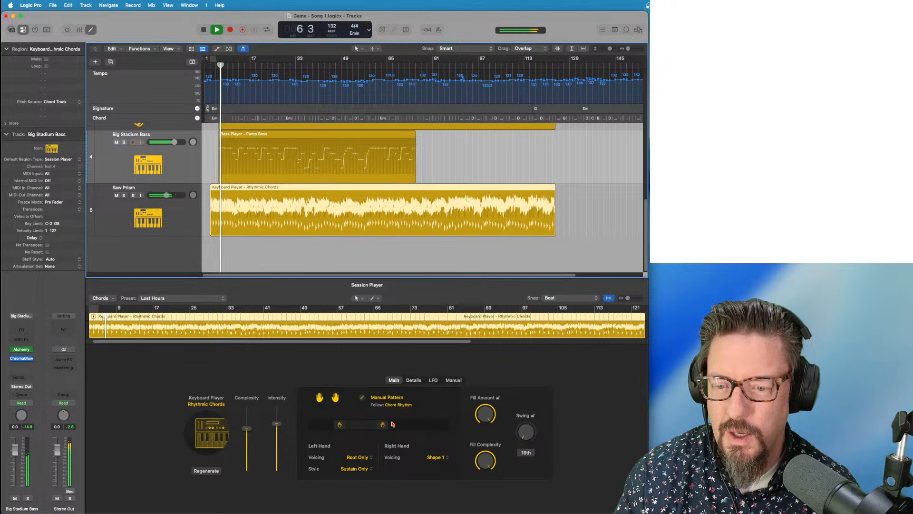
In the Manual pattern editor, toggle step cells until four chord hits remain, then stop playback
left_click(396, 397)
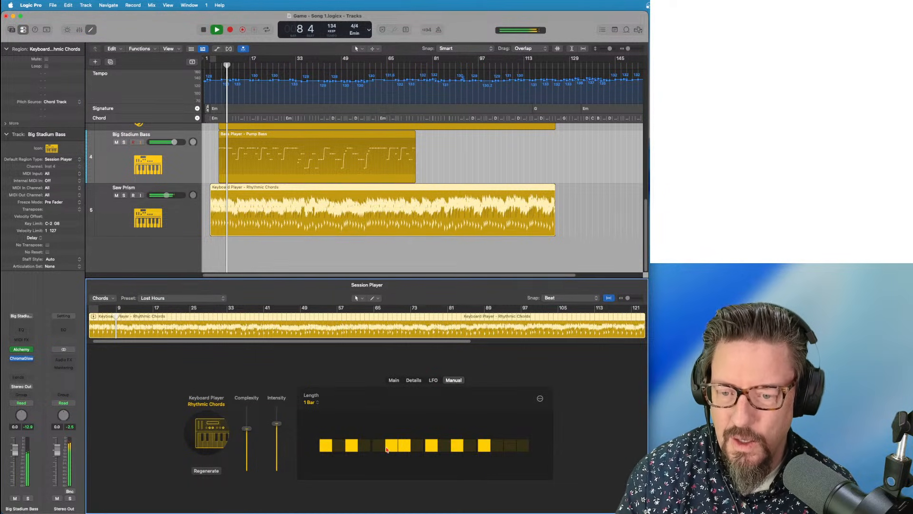
left_click(352, 445)
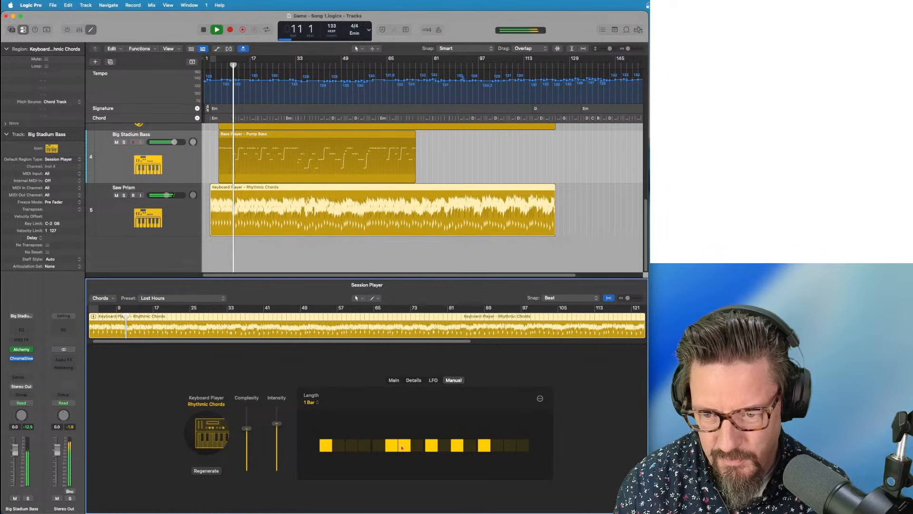
left_click(391, 445)
left_click(379, 446)
left_click(403, 446)
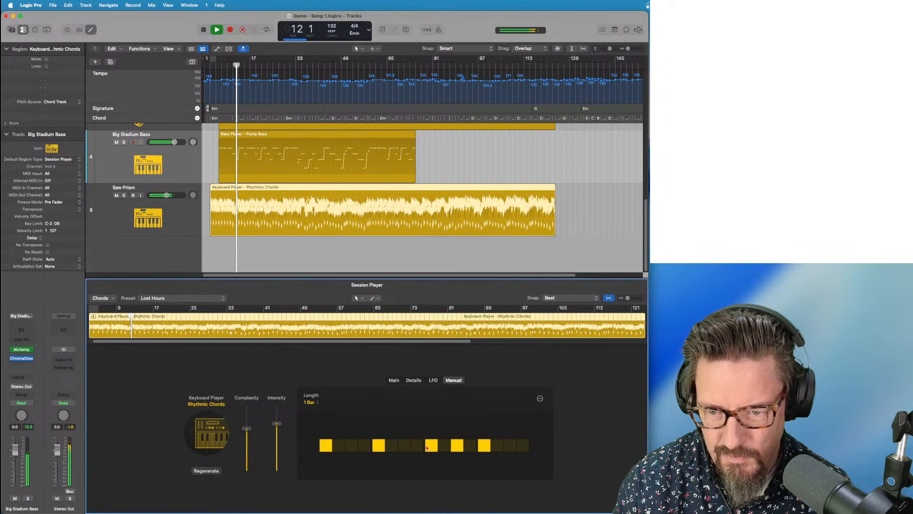
left_click(430, 446)
left_click(457, 445)
left_click(484, 445)
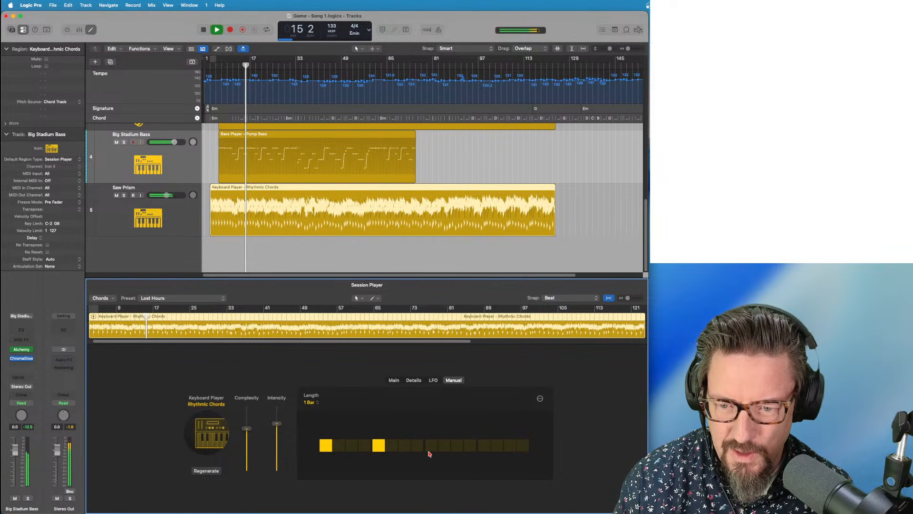
left_click(457, 446)
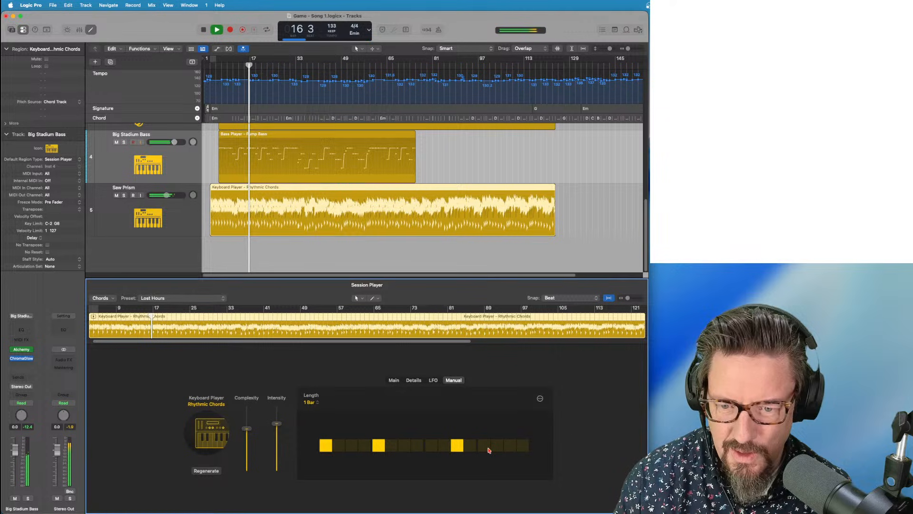
left_click(484, 446)
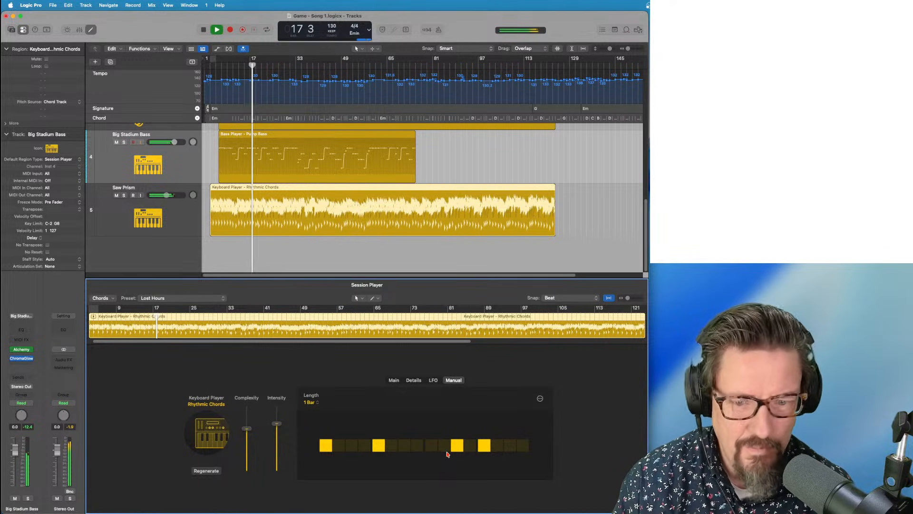
key("space")
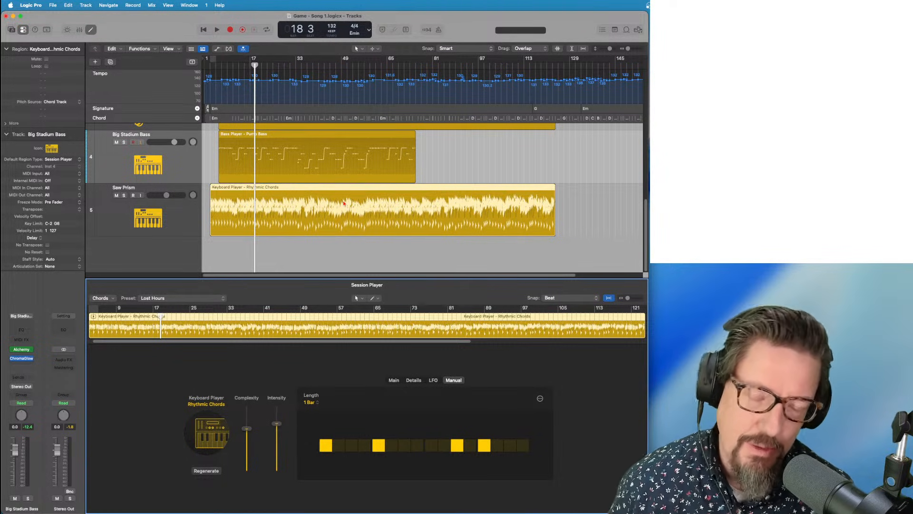
Play from bar 43, zoom in horizontally and shrink track heights so all five tracks fit
key("space")
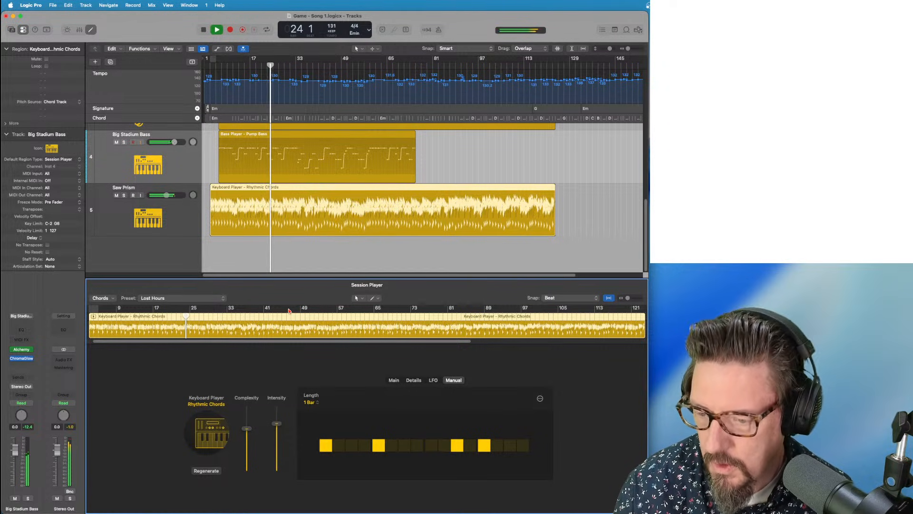
left_click(323, 64)
key("super+Right")
key("super+Right")
key("super+Right")
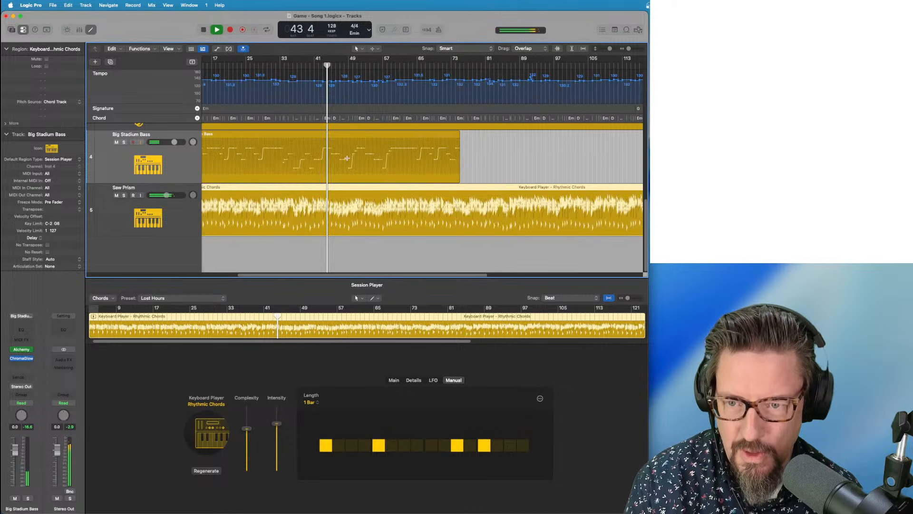
key("super+Up")
key("super+Up")
key("super+Up")
key("super+Up")
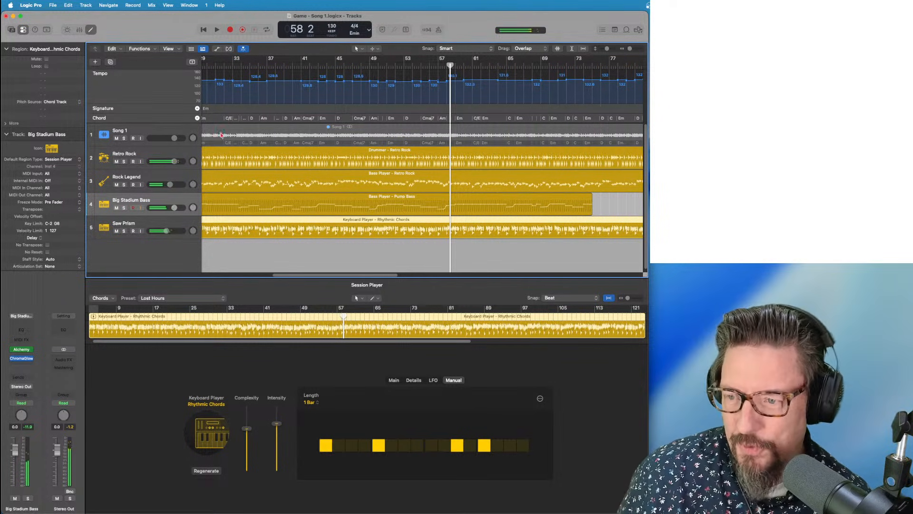
Run Stem Splitter on the Song 1 region with Separate All Stems and wait for splitting to finish
left_click(275, 133)
right_click(275, 133)
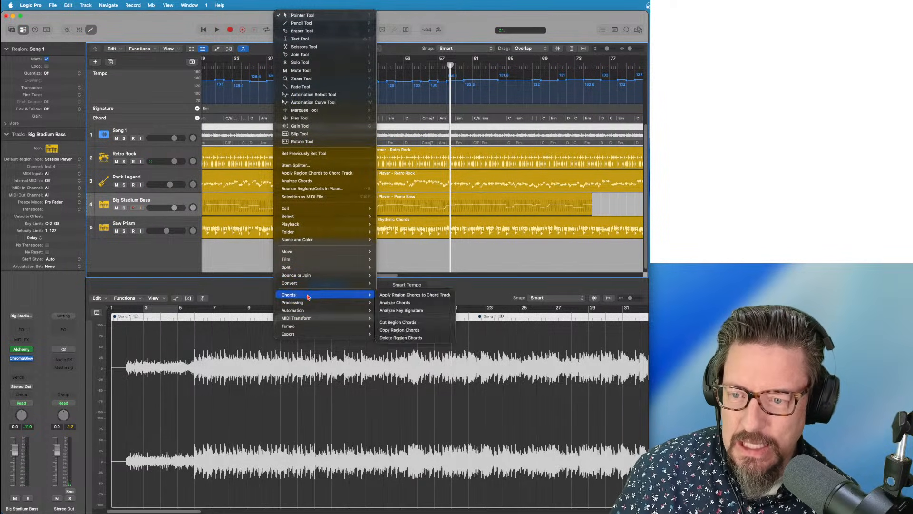
mouse_move(305, 303)
left_click(399, 303)
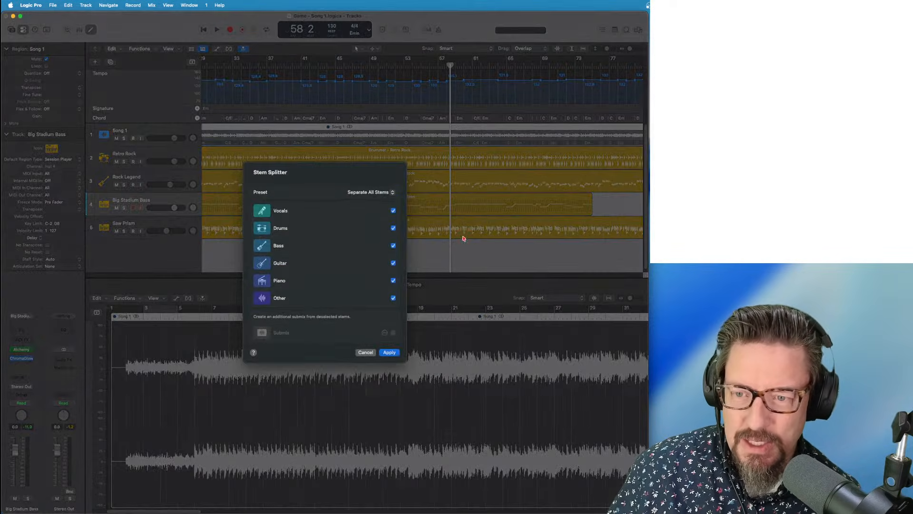
left_click(389, 353)
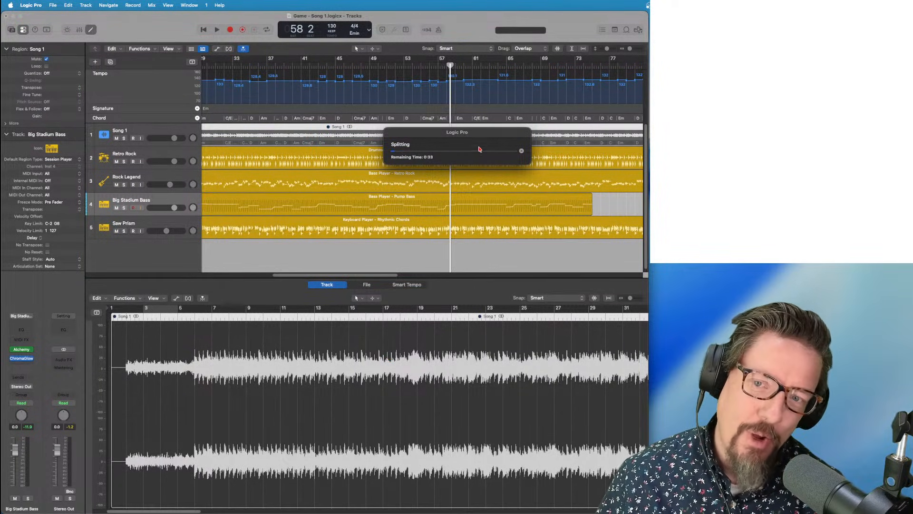
left_click_drag(452, 132, 428, 82)
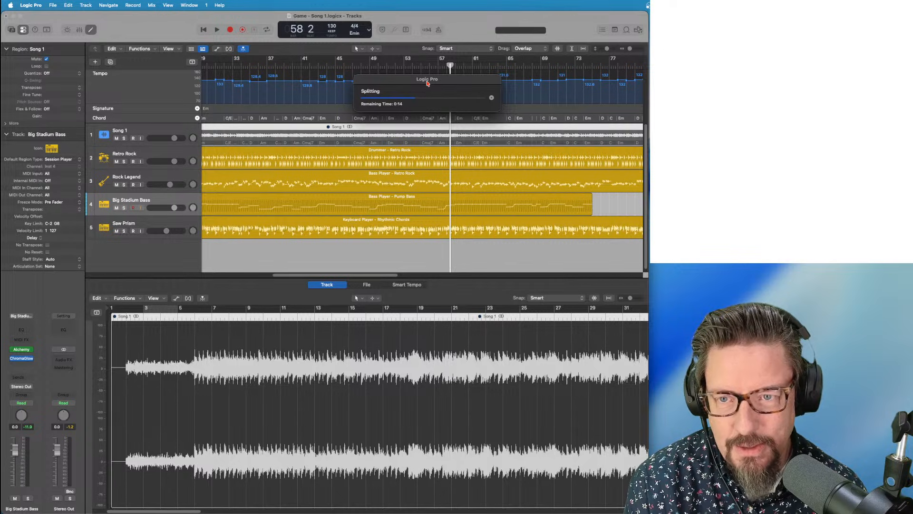
left_click_drag(427, 83, 337, 350)
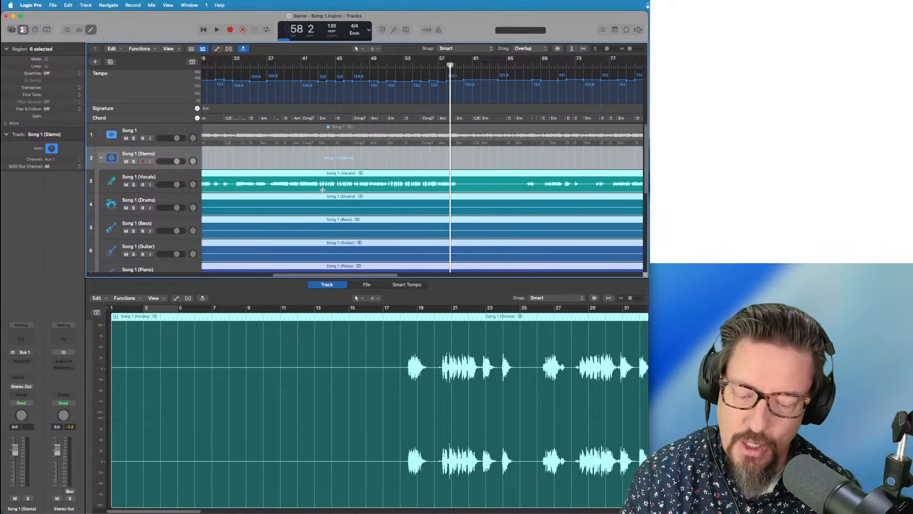
Mute the Vocals, Drums, Other and Piano stems plus the Rock Legend and Big Stadium Bass tracks
key("super+Left")
key("super+Left")
key("super+Left")
key("super+Left")
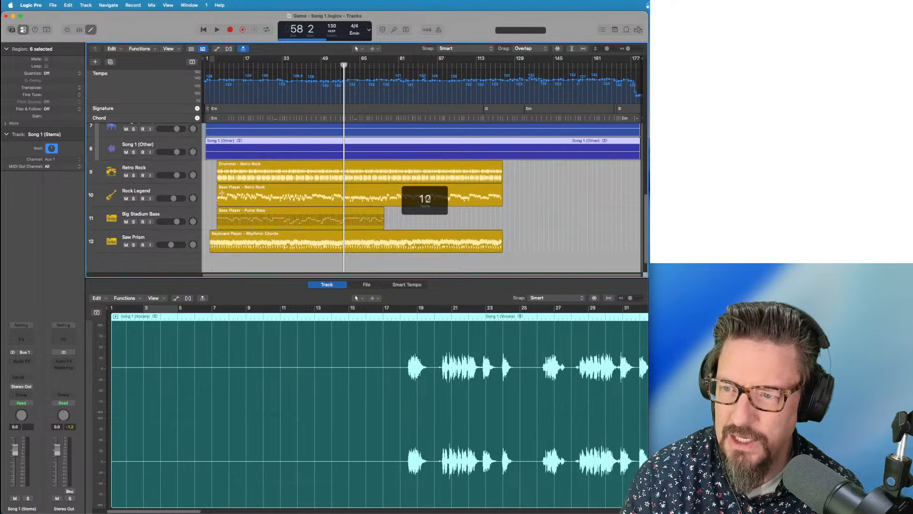
left_click(126, 185)
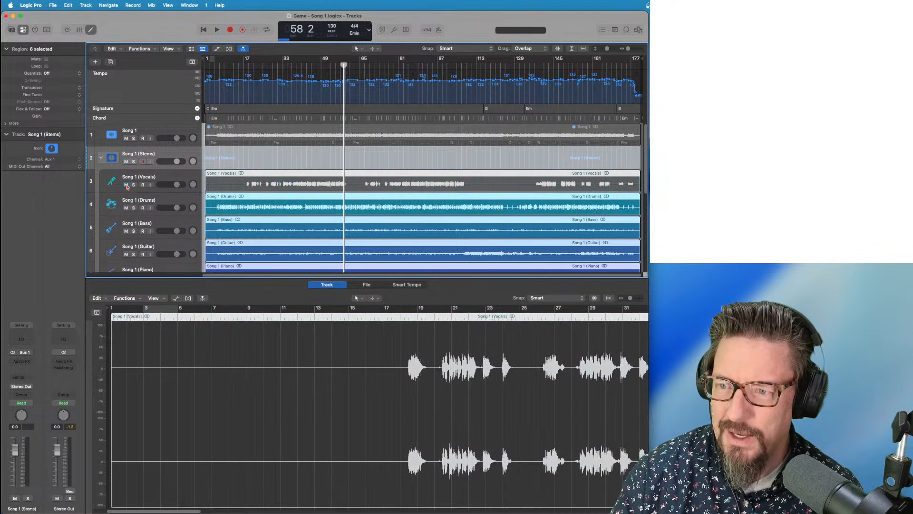
left_click(126, 208)
scroll(138, 212, "down", 3)
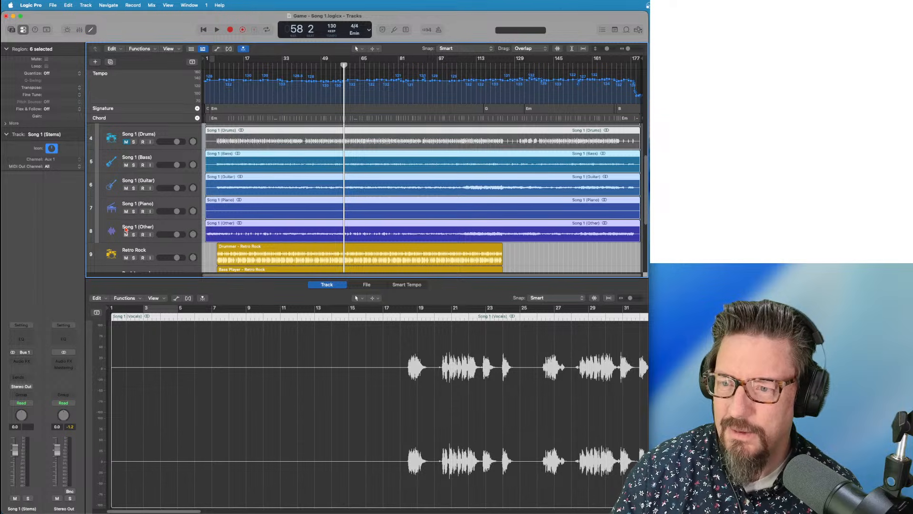
left_click(126, 234)
left_click(126, 212)
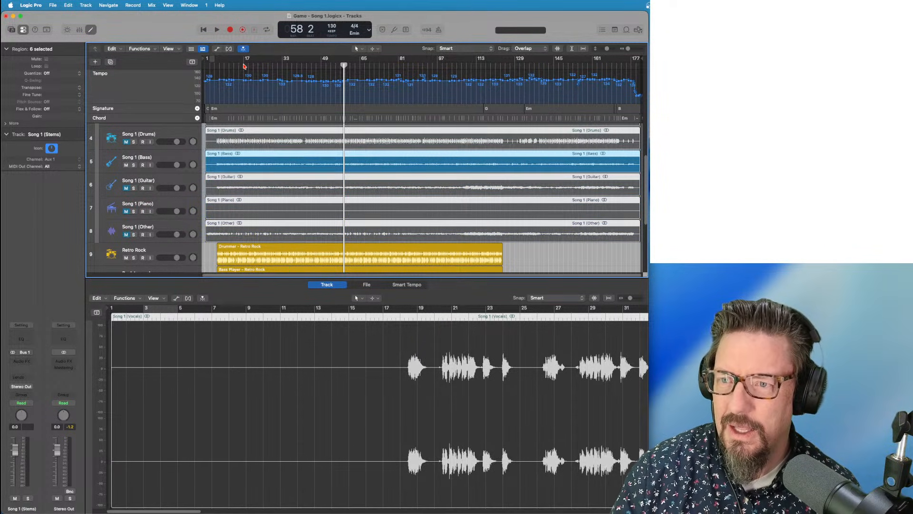
left_click_drag(244, 66, 255, 64)
scroll(213, 159, "down", 4)
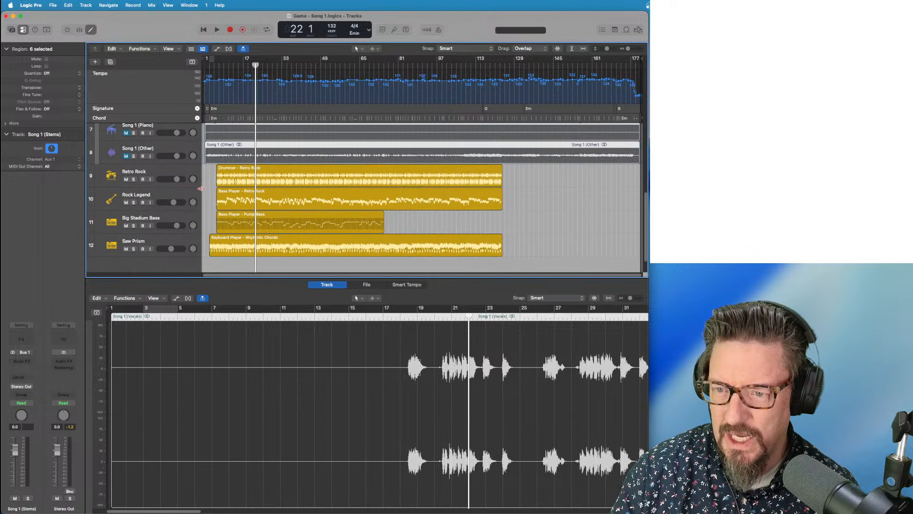
left_click(127, 203)
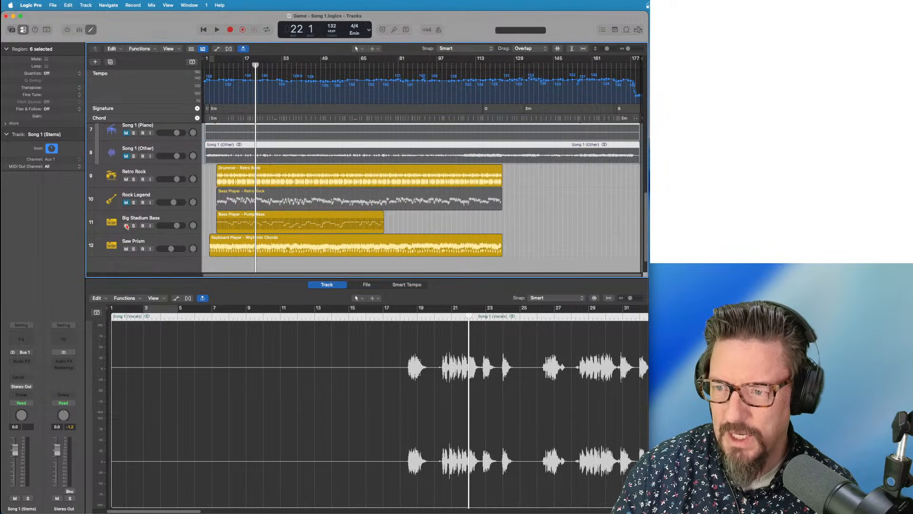
left_click(126, 226)
Play from bar 20, briefly solo the Bass stem, and raise its volume to +4.4 dB
scroll(242, 149, "up", 6)
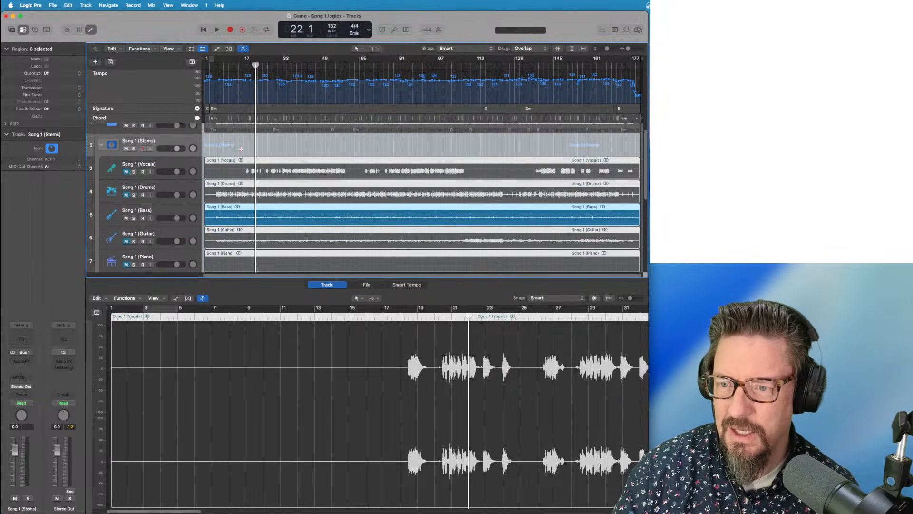
left_click_drag(256, 65, 250, 66)
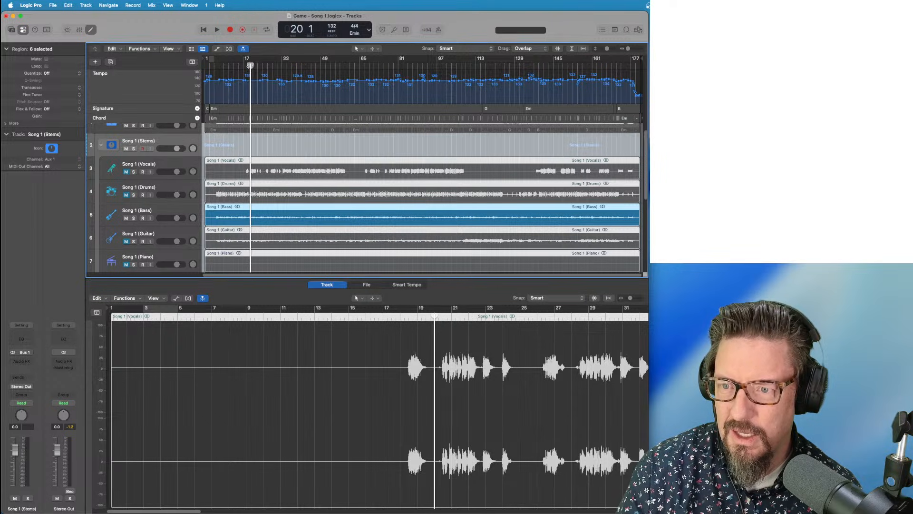
key("space")
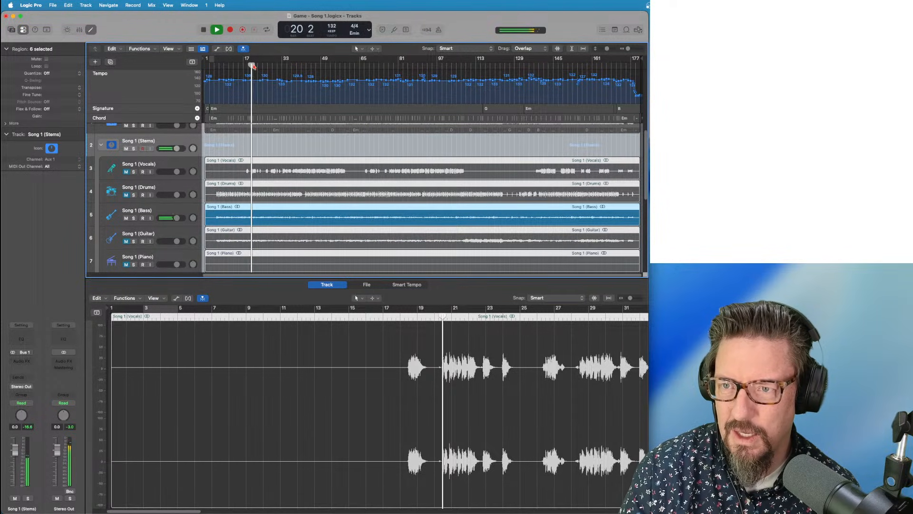
scroll(281, 91, "down", 4)
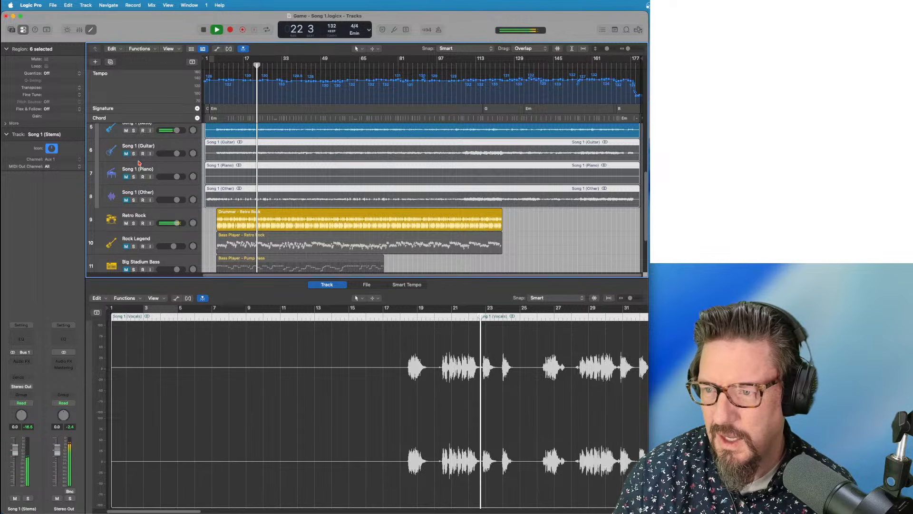
scroll(133, 156, "up", 1)
left_click(134, 138)
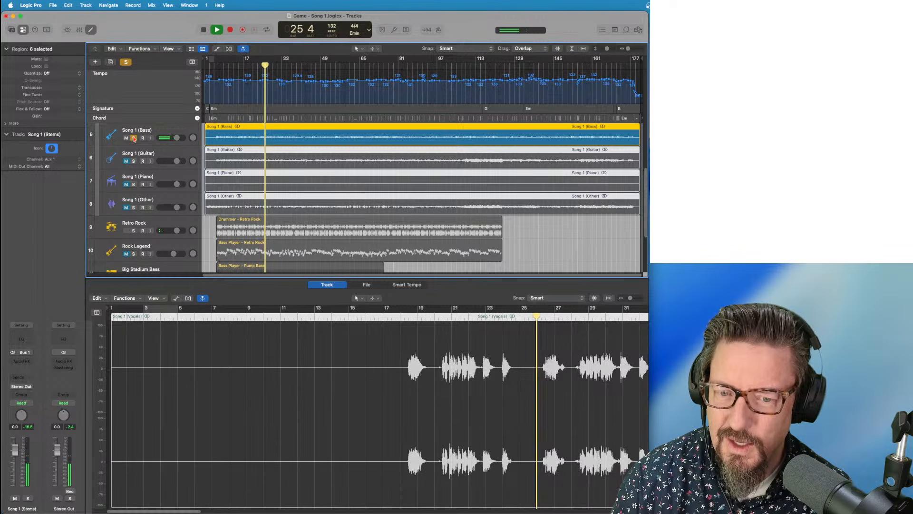
left_click(134, 138)
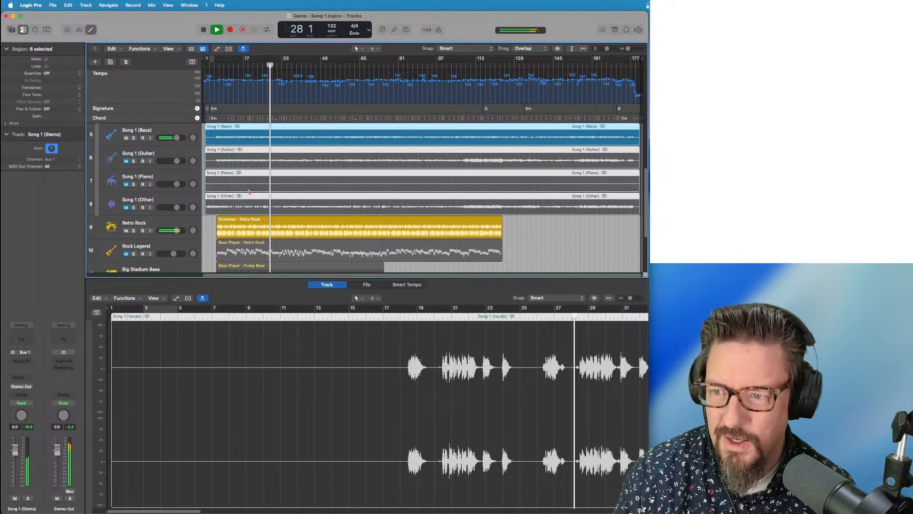
left_click_drag(177, 139, 179, 139)
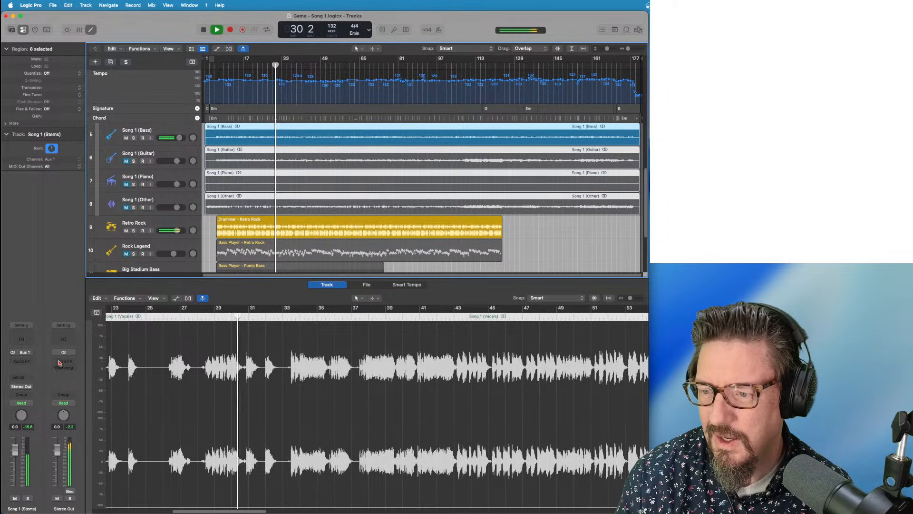
left_click(67, 373)
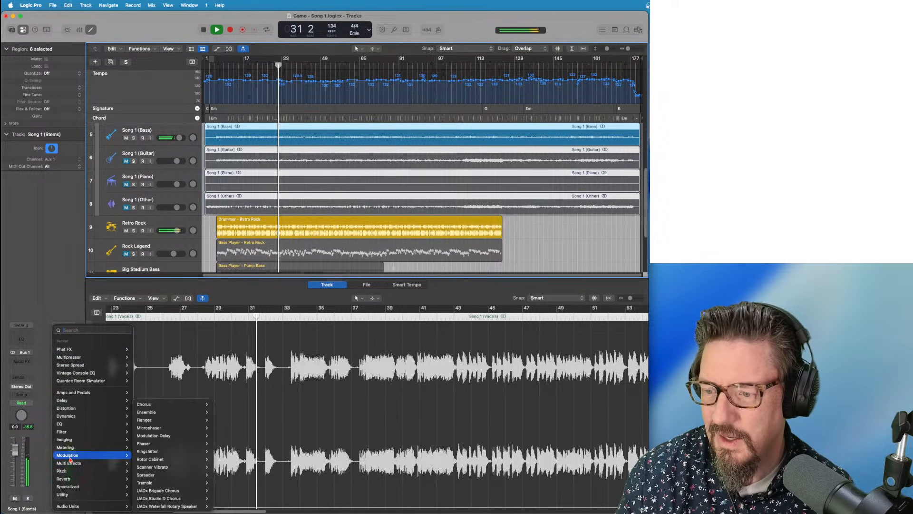
Insert a Dynamics > Limiter > Stereo plug-in on the Stereo Out and close its window
mouse_move(73, 490)
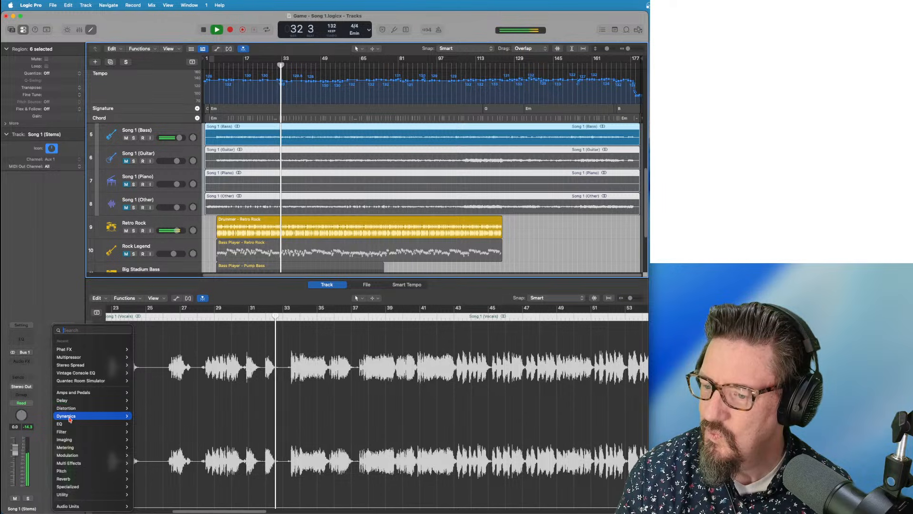
mouse_move(71, 416)
mouse_move(160, 434)
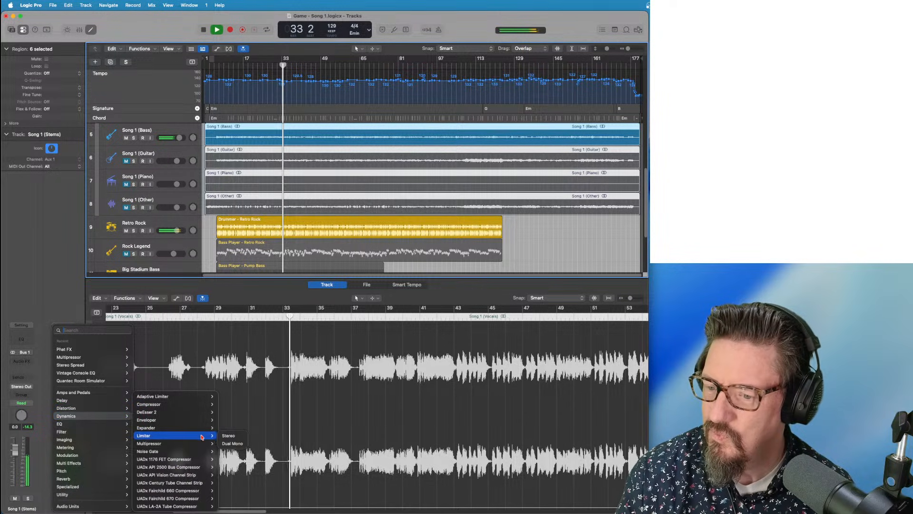
left_click(227, 435)
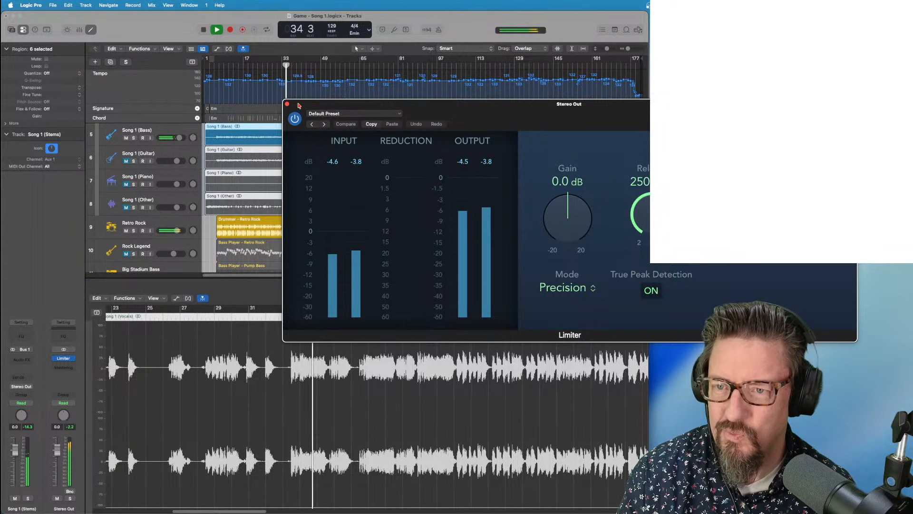
left_click(287, 105)
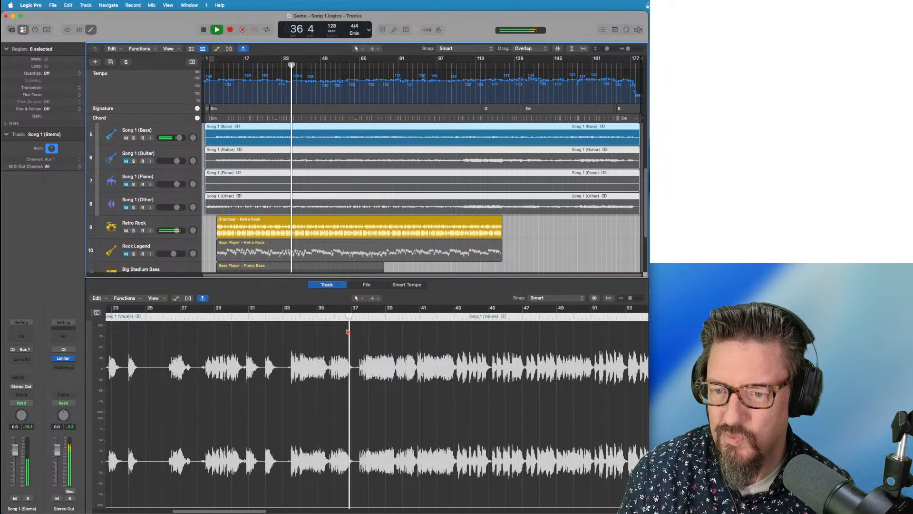
Unmute Song 1 (Other) to hear it, mute it again, and stop playback around bar 59
left_click(126, 208)
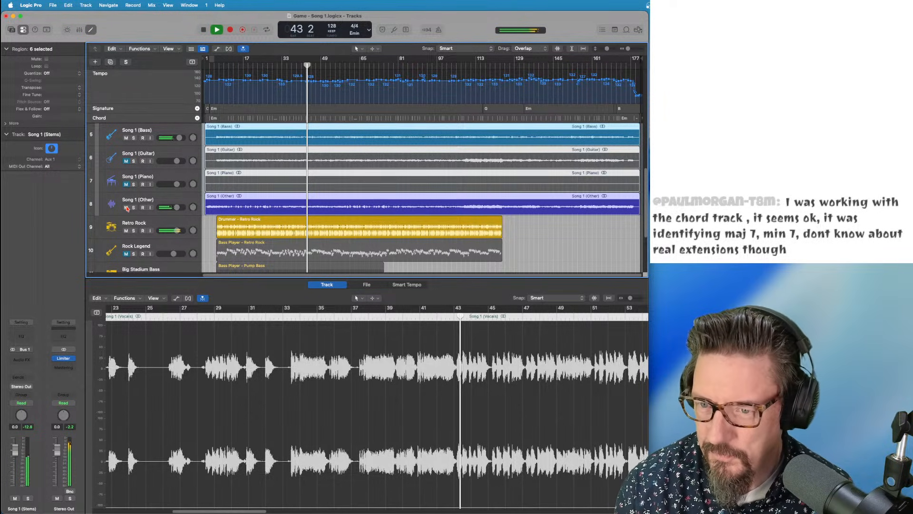
scroll(240, 211, "down", 2)
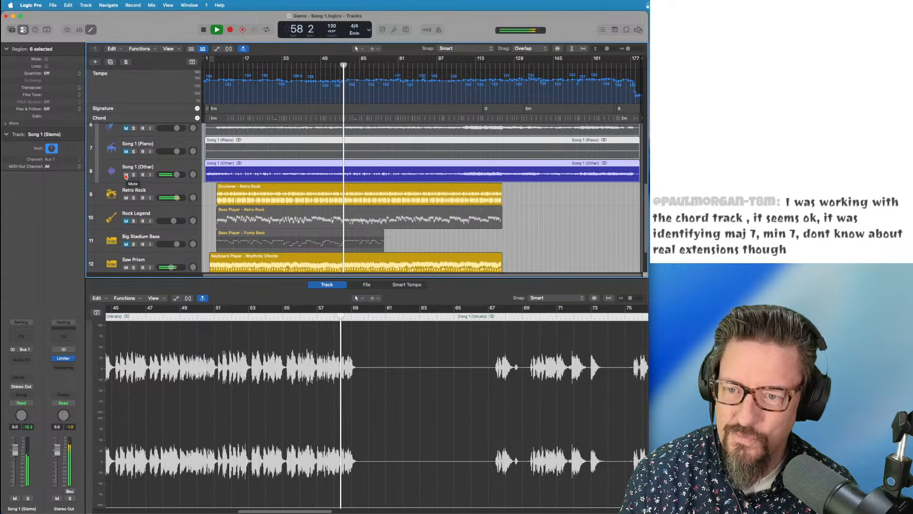
left_click(126, 175)
key("space")
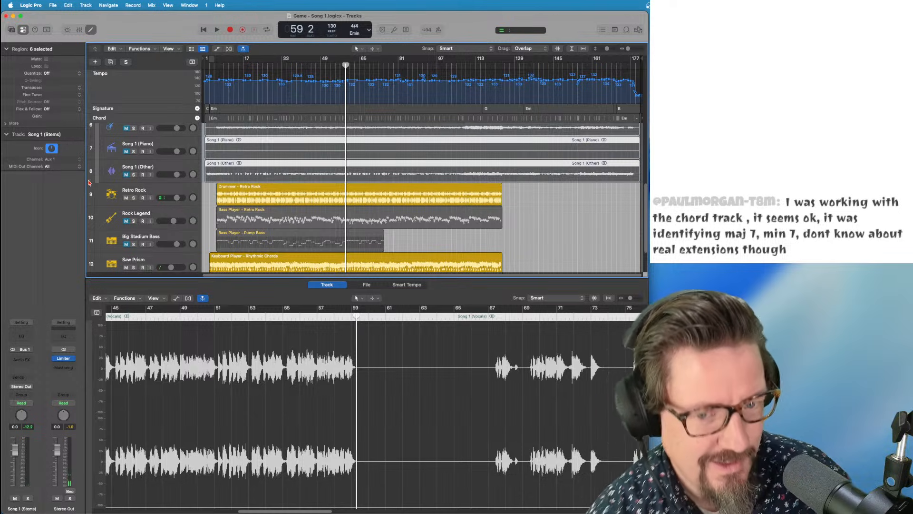
scroll(340, 142, "up", 4)
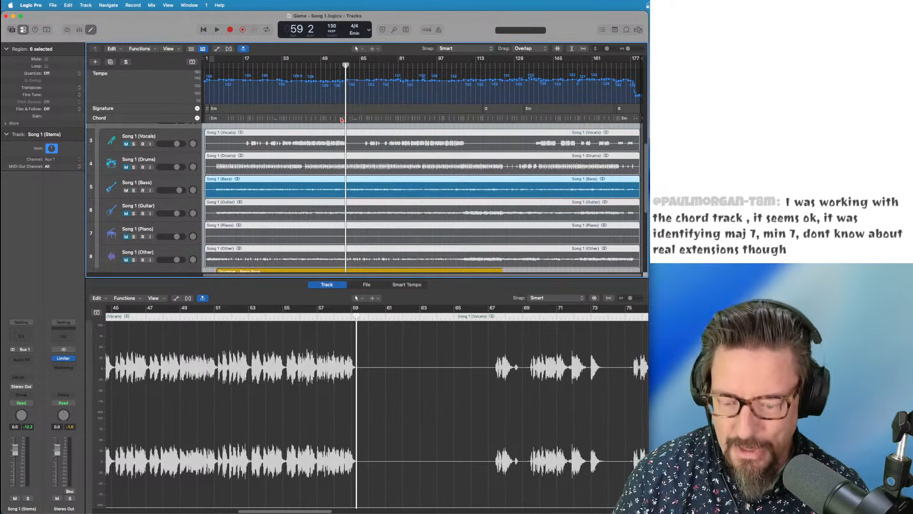
scroll(340, 118, "up", 10)
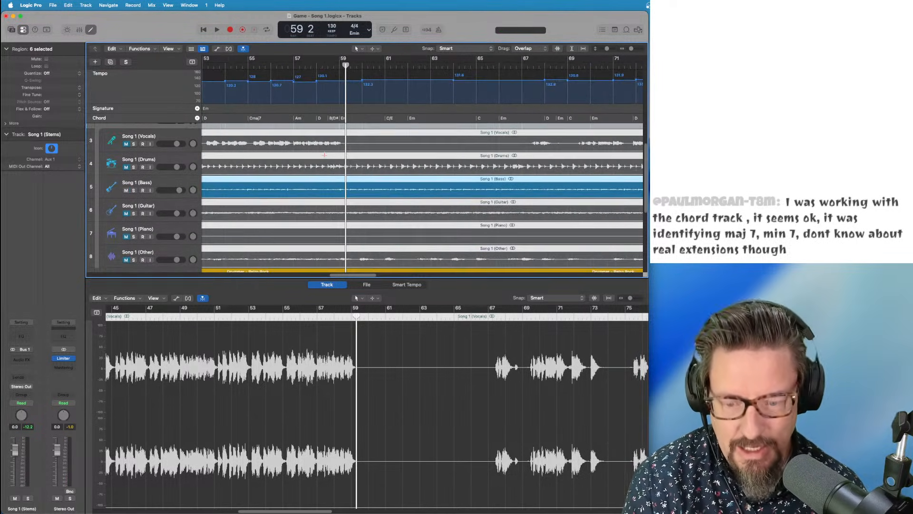
scroll(324, 154, "up", 5)
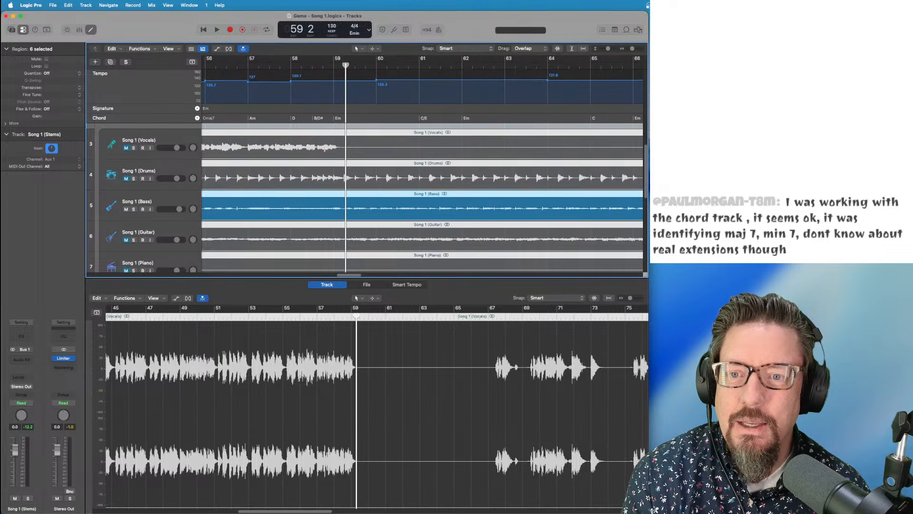
scroll(326, 148, "down", 2)
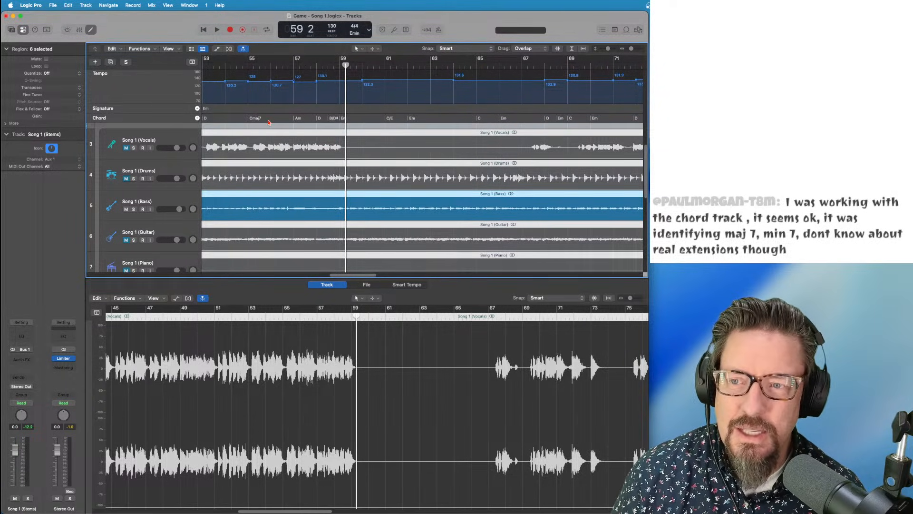
scroll(269, 122, "right", 15)
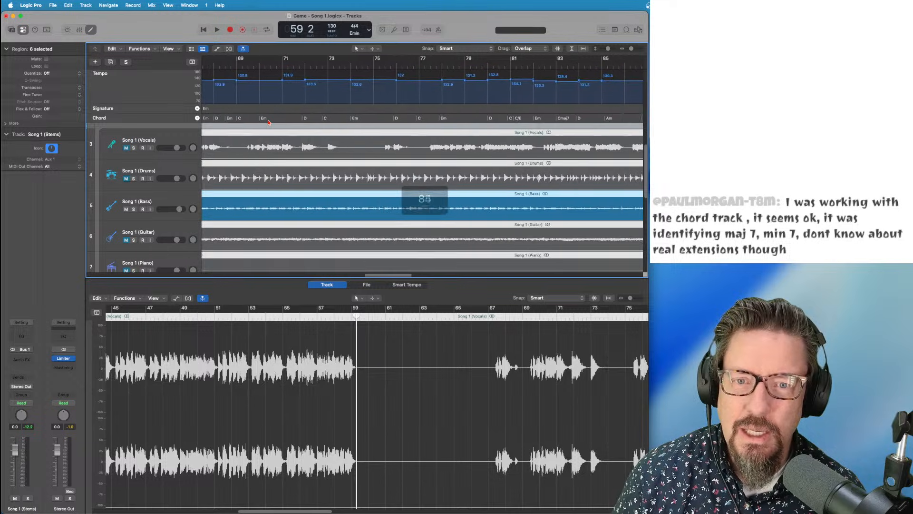
scroll(269, 122, "right", 8)
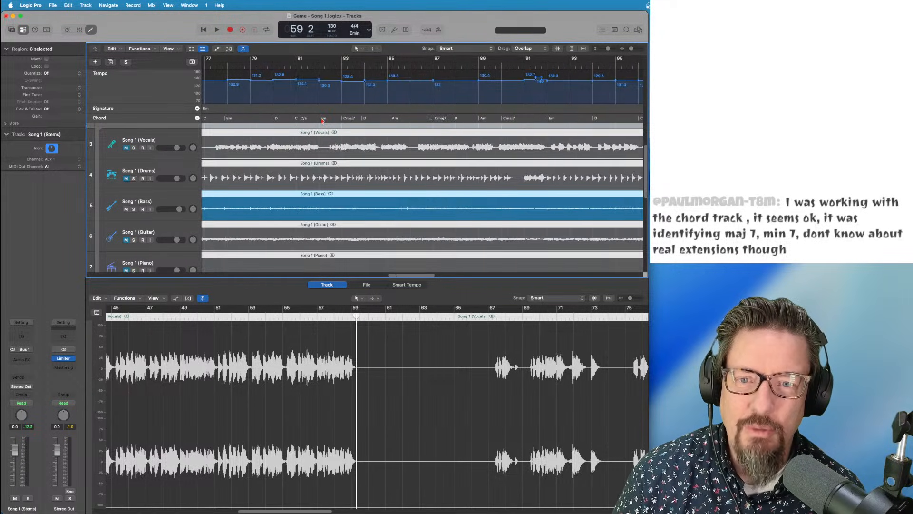
scroll(322, 121, "right", 15)
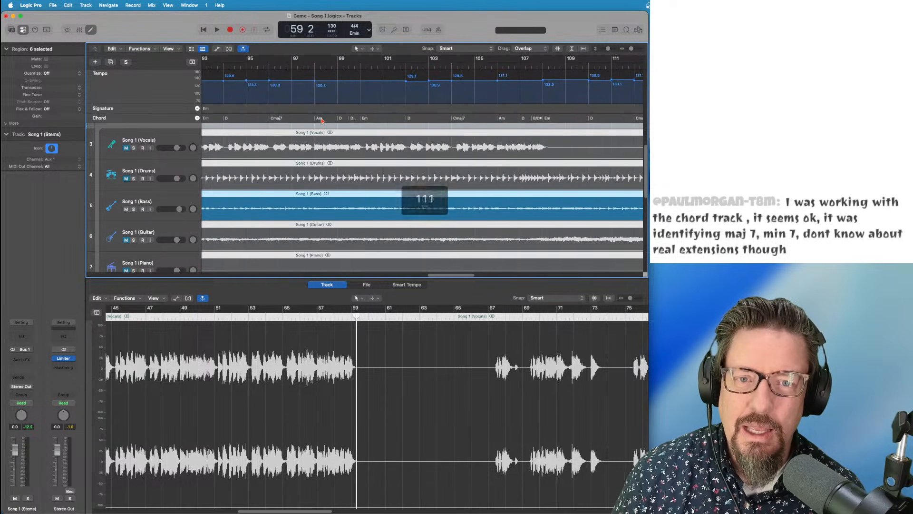
scroll(322, 121, "right", 2)
scroll(322, 120, "right", 12)
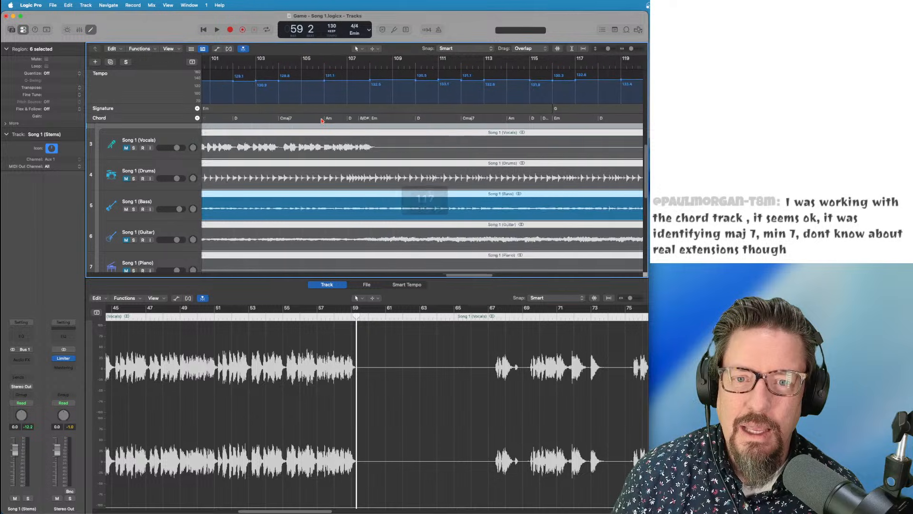
scroll(322, 121, "right", 14)
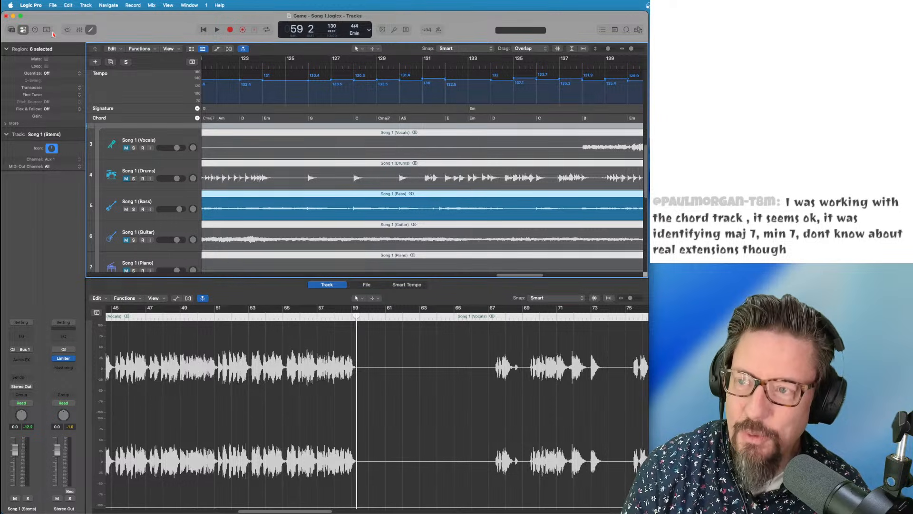
Save the project with File > Save and switch to the Finder Downloads window
left_click(53, 5)
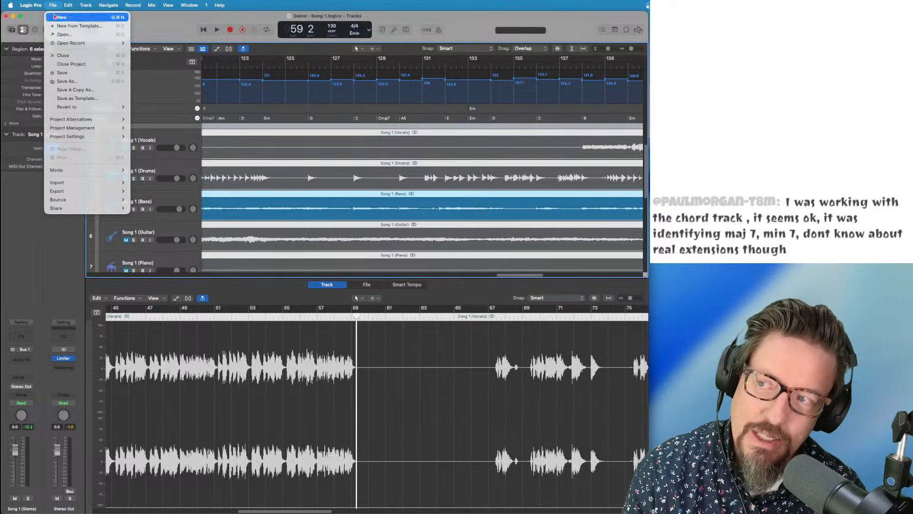
left_click(61, 73)
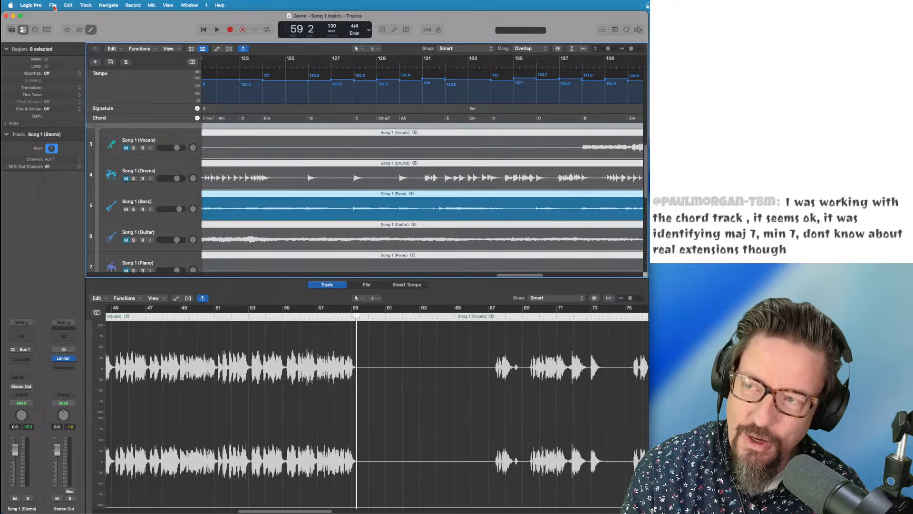
left_click(53, 6)
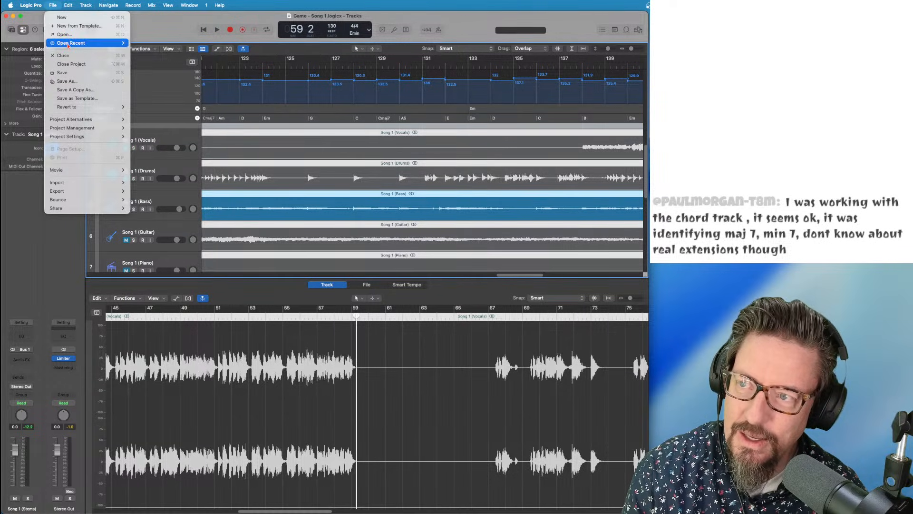
key("super+Tab")
key("super+Tab")
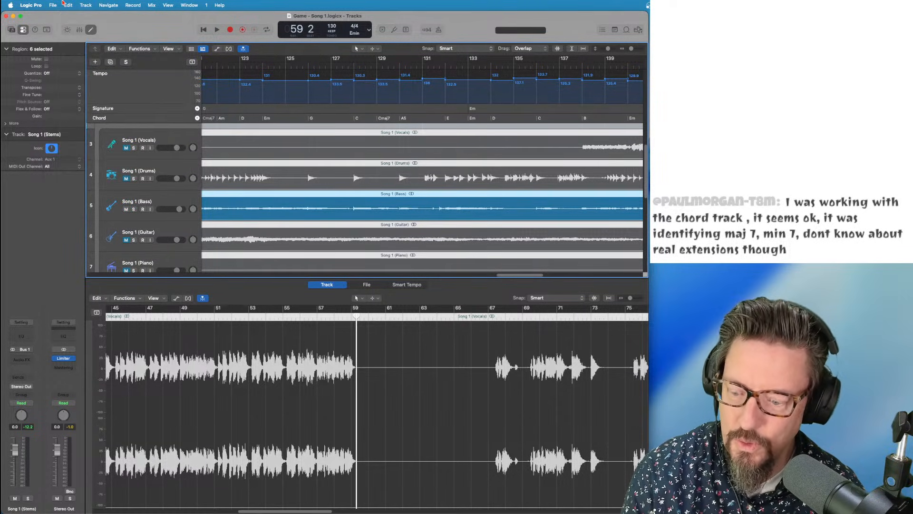
key("super+Tab")
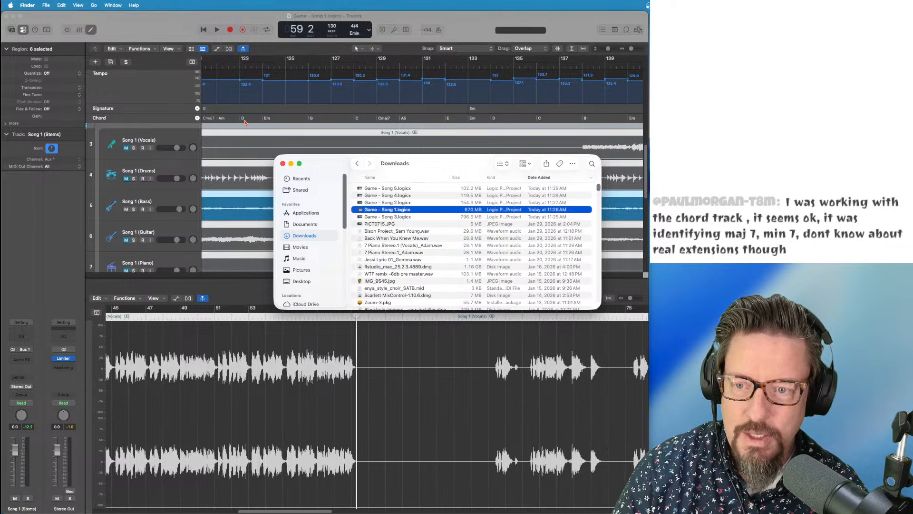
Return to the Song 1 project, maximize its window and zoom out to the whole song
double_click(392, 203)
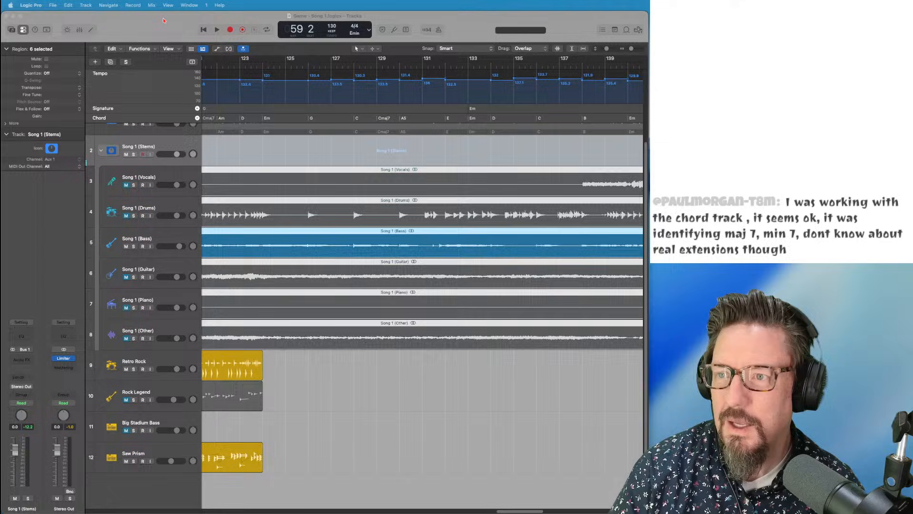
mouse_move(164, 21)
left_mouse_down()
mouse_move(185, 43)
mouse_move(167, 16)
left_mouse_up()
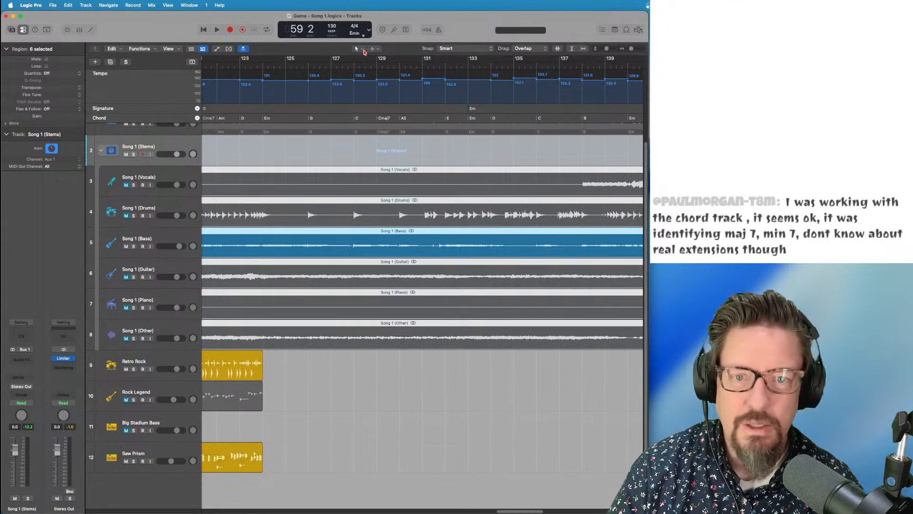
double_click(167, 17)
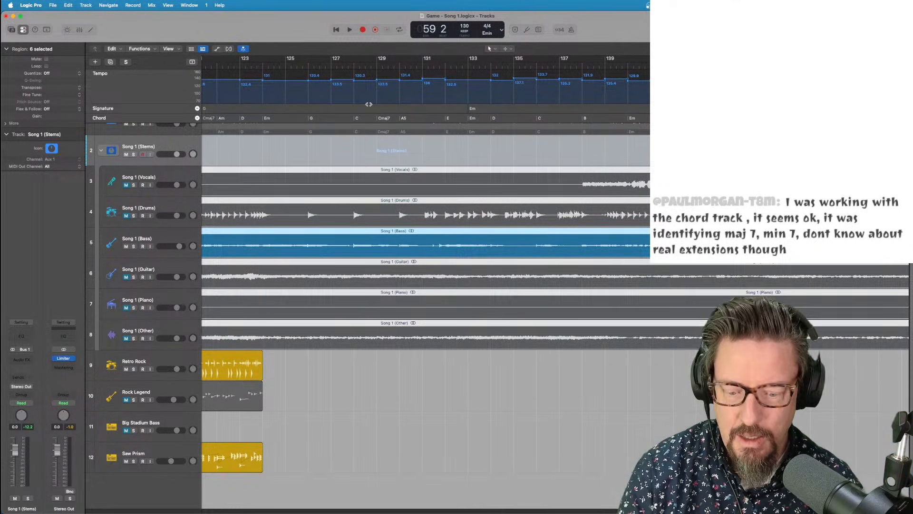
key("super+Left")
key("super+Left")
key("super+Left")
key("super+Left")
key("super+Left")
key("super+Left")
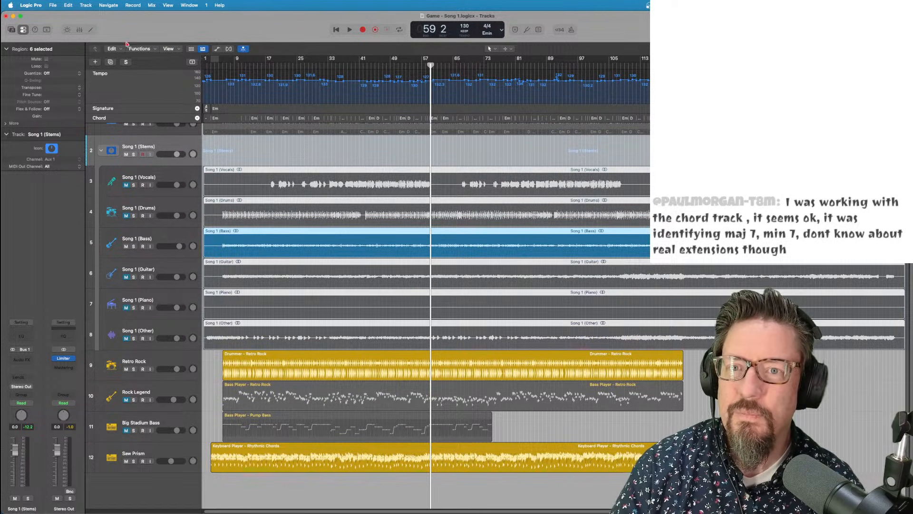
Close the Song 1 project, saving changes
left_click(53, 5)
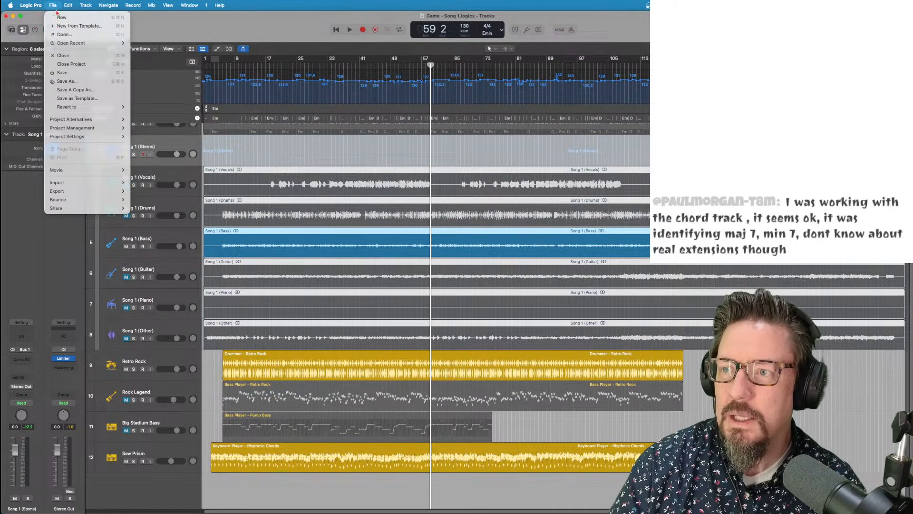
left_click(68, 64)
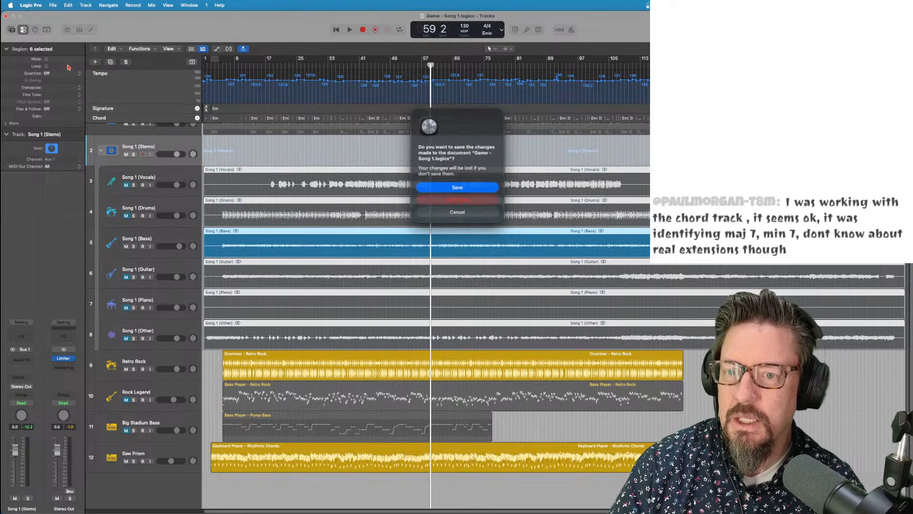
left_click(435, 188)
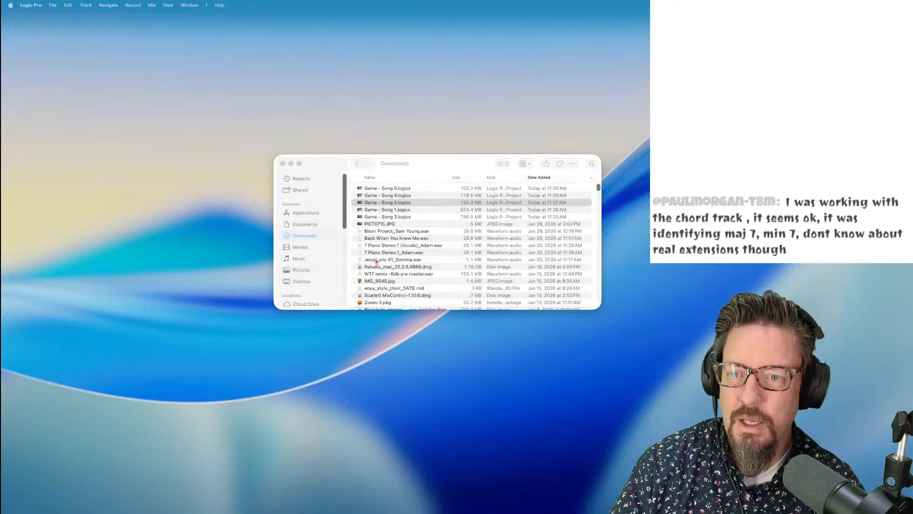
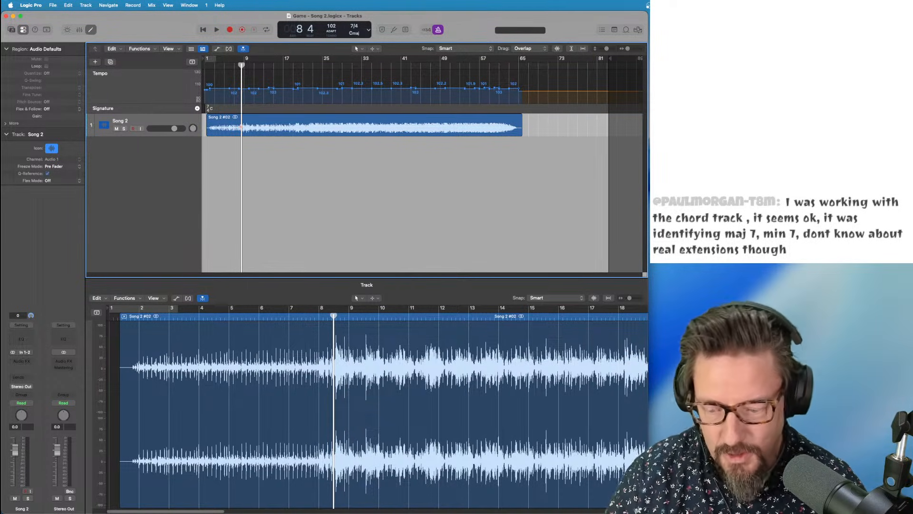
Mute the Song 2 region with the Mute tool, then return to the Pointer tool
key("t")
key("t")
key("t")
key("m")
left_click(276, 128)
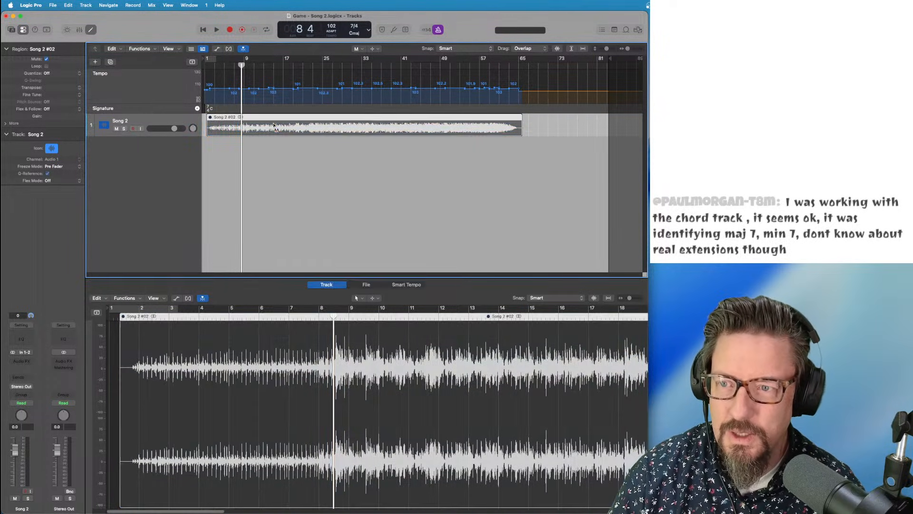
key("t")
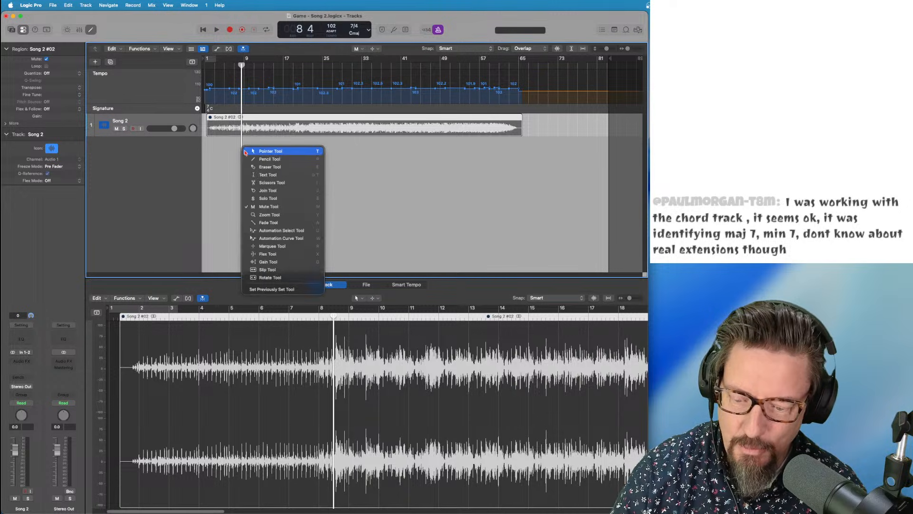
key("t")
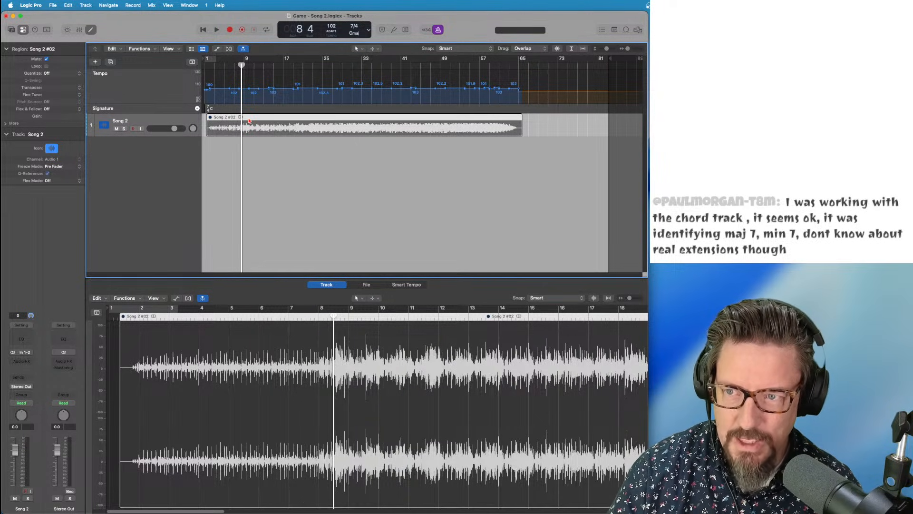
Add a Chord global track and drop the Song 2 region on it to detect chords
left_click_drag(249, 121, 249, 115)
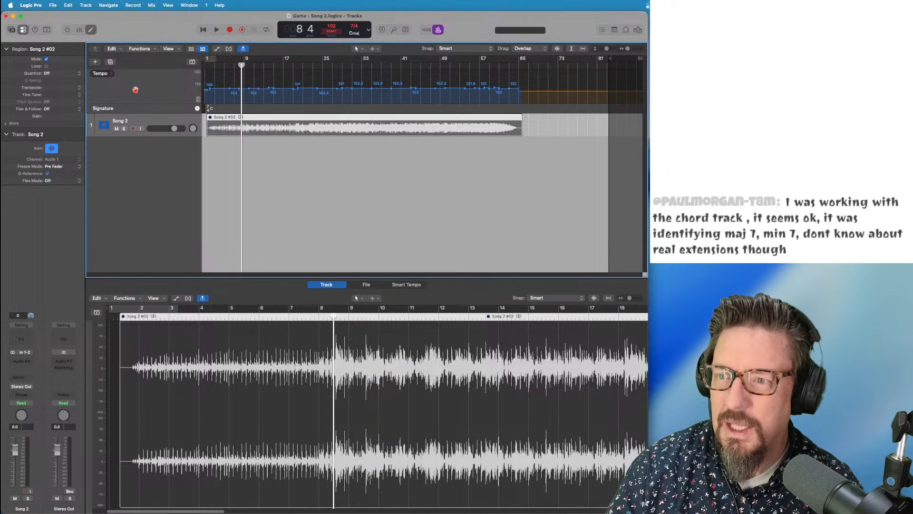
right_click(163, 65)
left_click(223, 124)
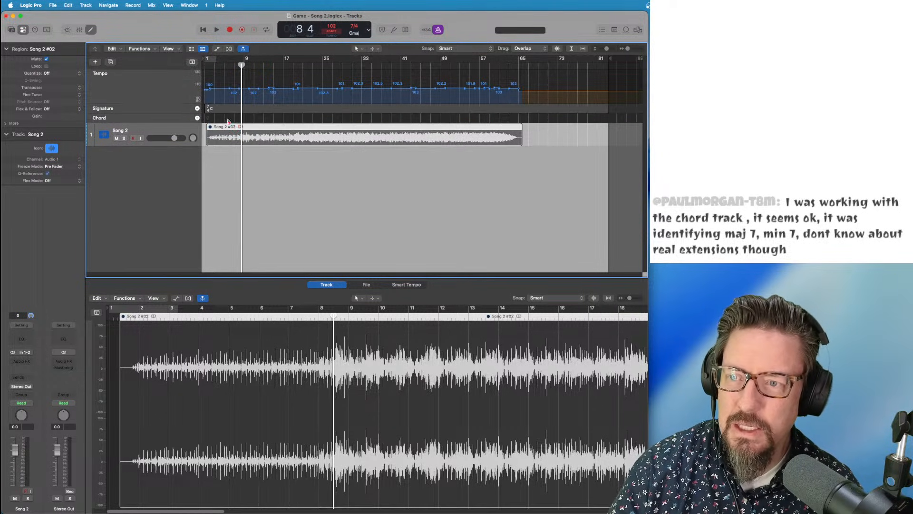
left_click_drag(238, 130, 233, 121)
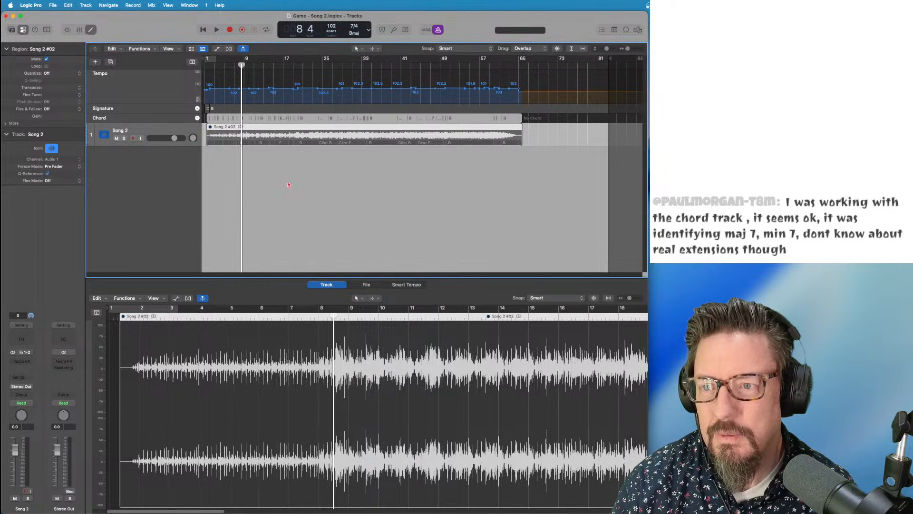
Enlarge the tempo, signature and chord tracks, review the detected chords, and return to the song start
key("super+Right")
key("super+Right")
key("super+Right")
key("super+Right")
key("super+Right")
key("super+Right")
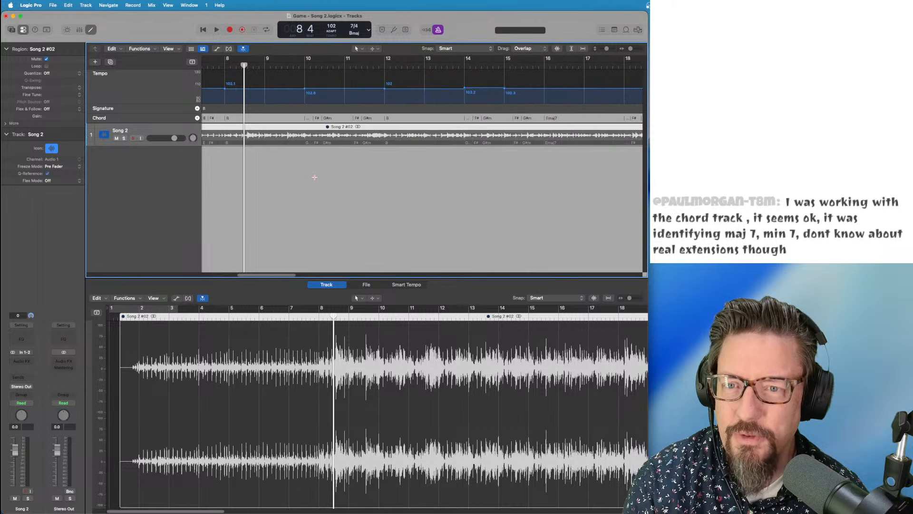
key("super+Down")
left_click_drag(181, 121, 184, 168)
scroll(313, 153, "left", 10)
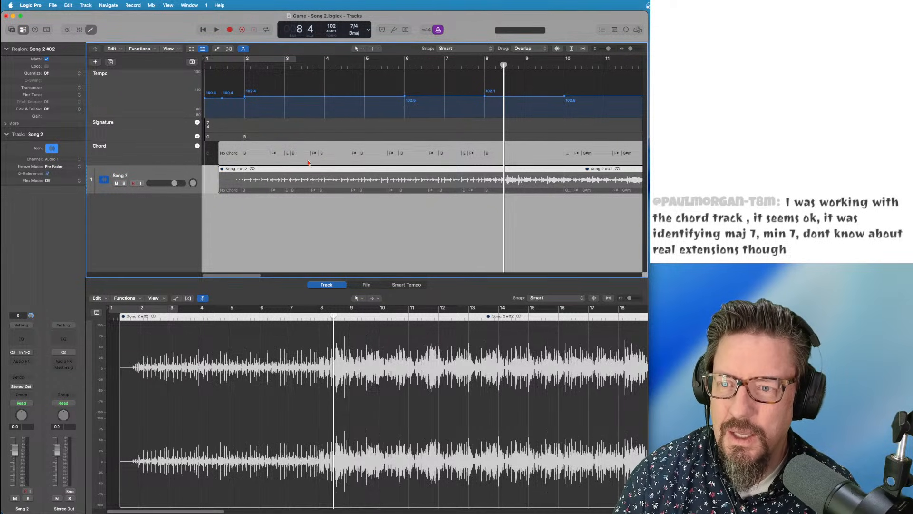
scroll(323, 163, "right", 10)
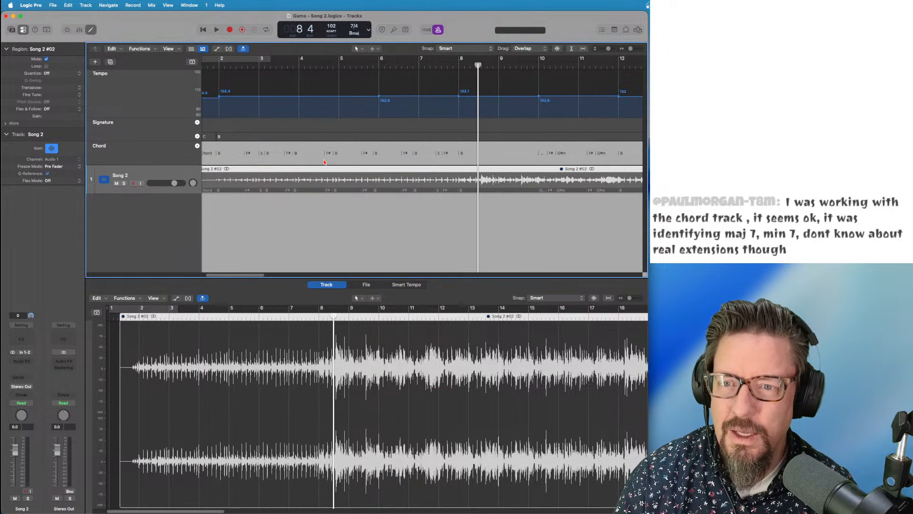
scroll(324, 163, "right", 12)
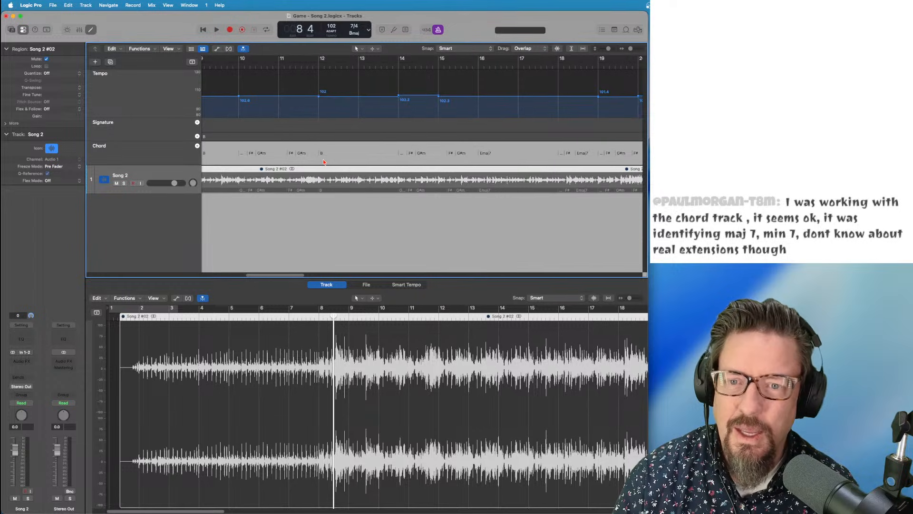
scroll(324, 162, "right", 20)
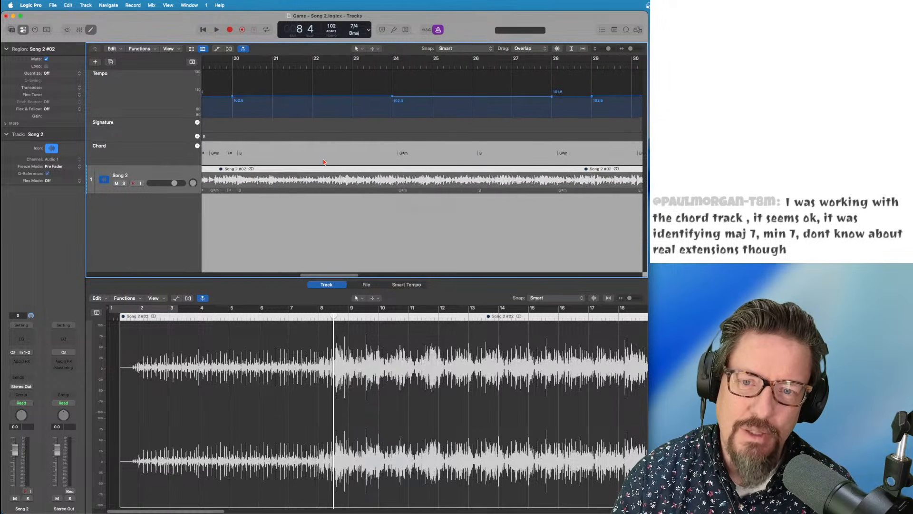
scroll(324, 163, "right", 3)
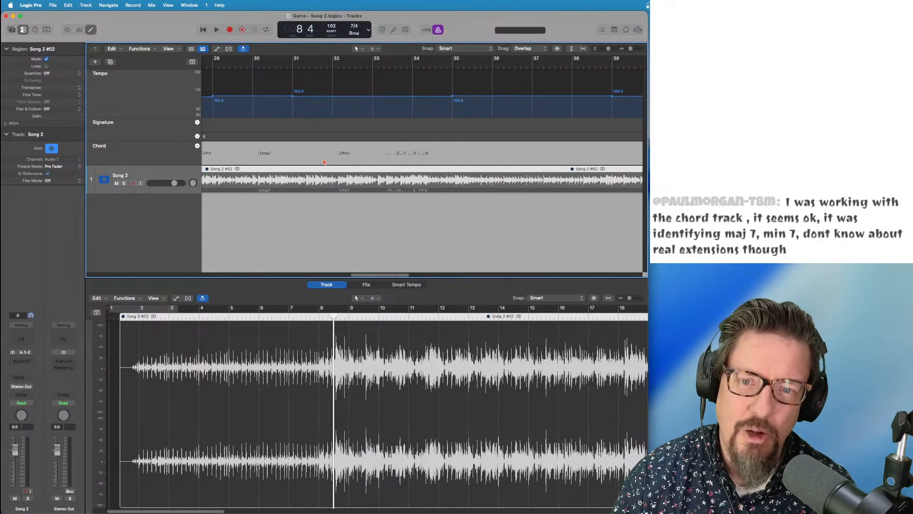
left_click(399, 65)
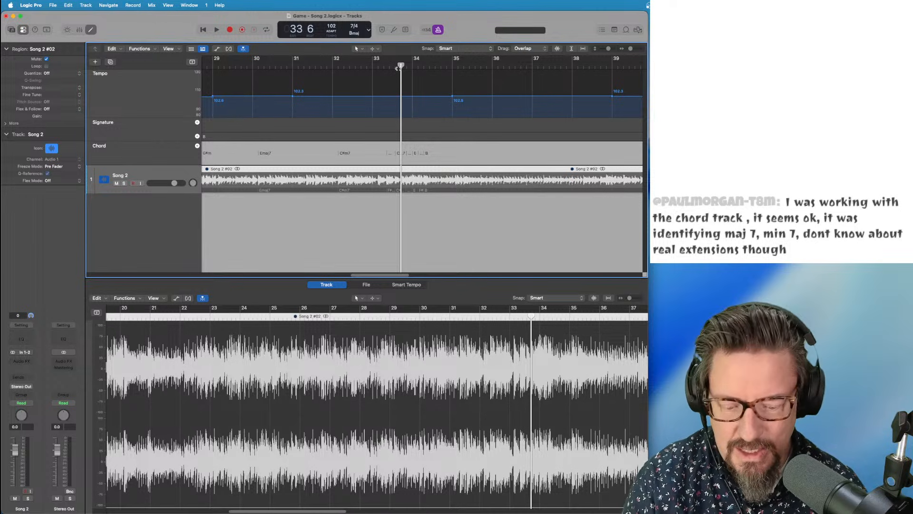
key("super+Right")
key("super+Right")
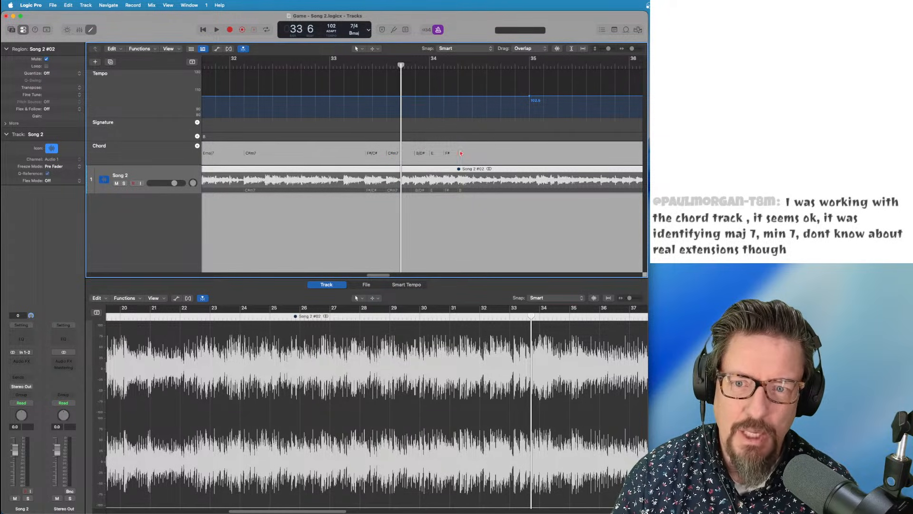
key("super+Left")
key("super+Left")
key("super+Left")
key("super+Left")
key("super+Left")
key("super+Left")
key("super+Left")
key("super+Left")
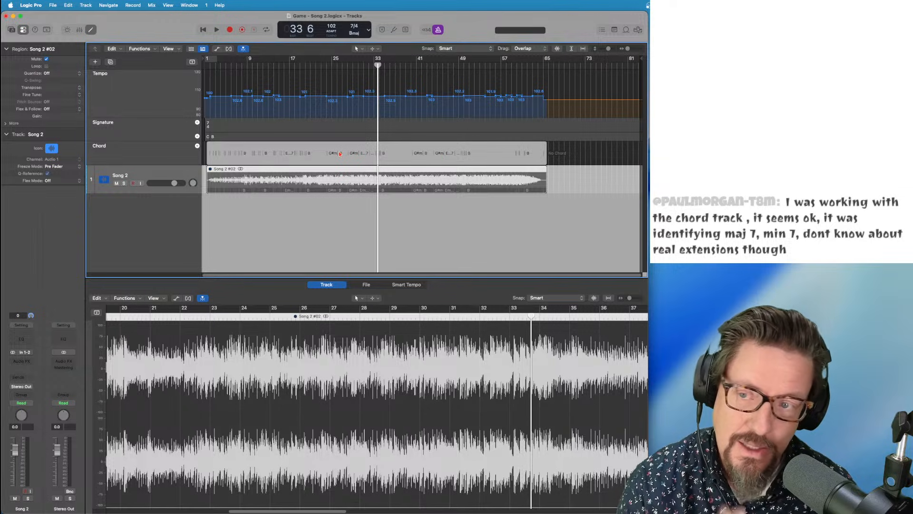
left_click_drag(228, 65, 196, 65)
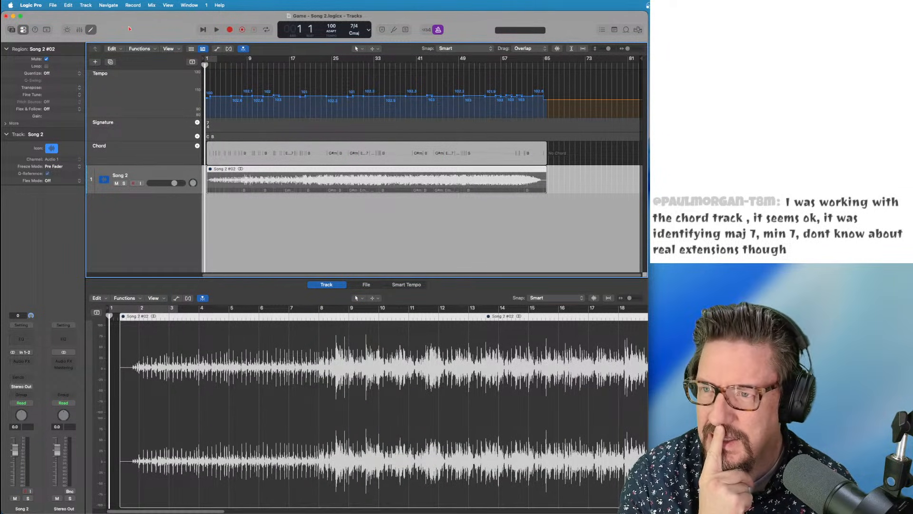
Create a Drummer Session Player track in the Songwriter style
left_click(83, 4)
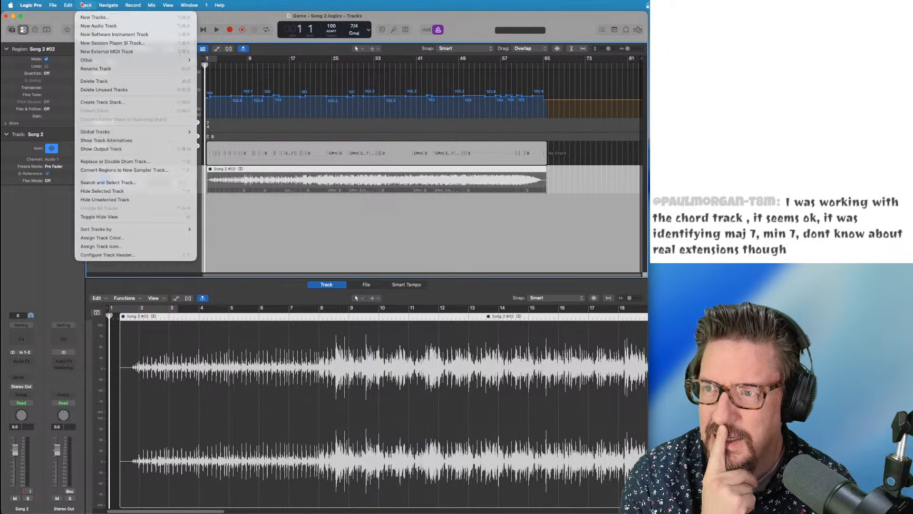
left_click(112, 43)
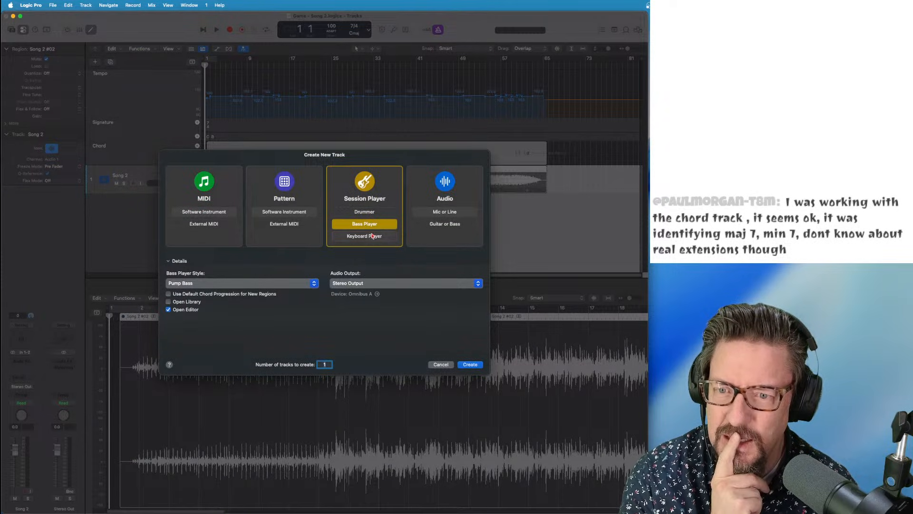
left_click(362, 212)
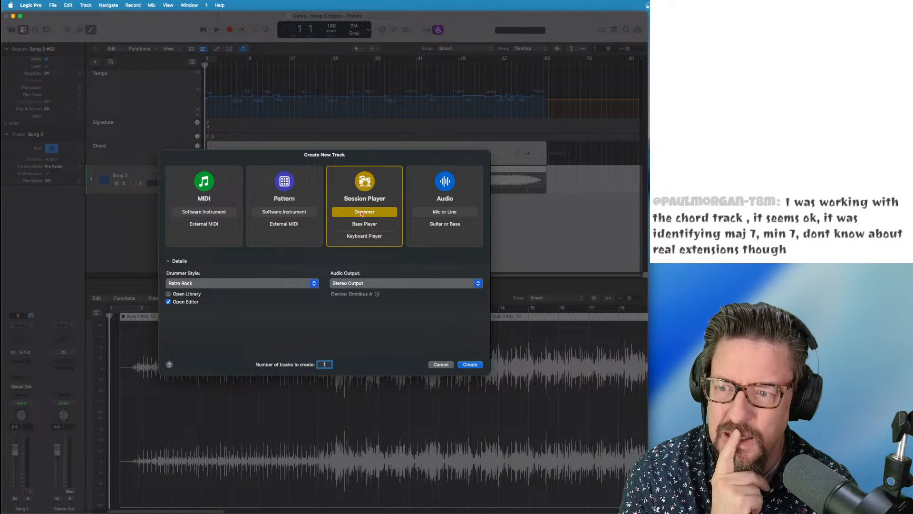
left_click(227, 286)
scroll(214, 449, "down", 3)
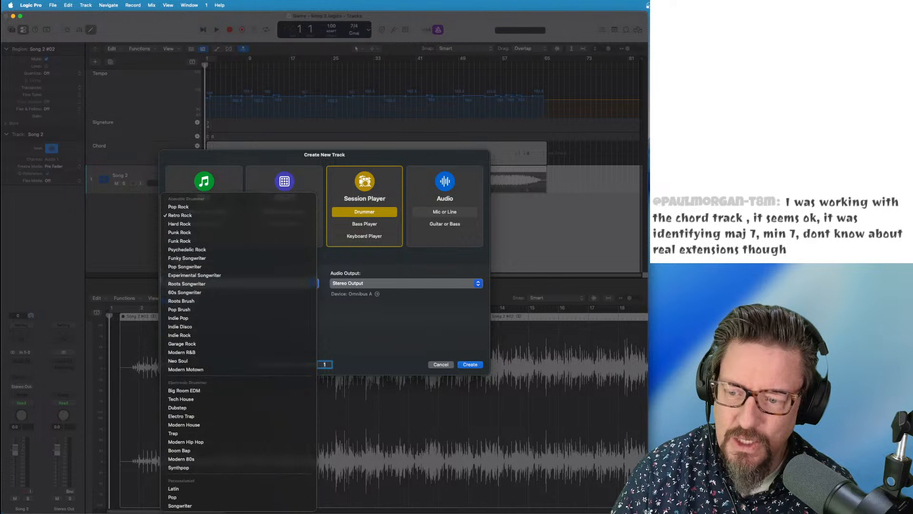
left_click(198, 505)
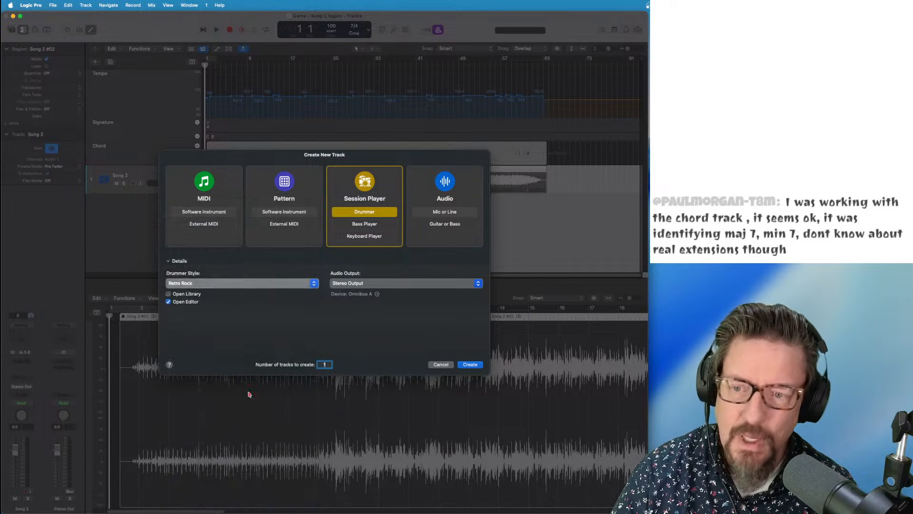
left_click(468, 365)
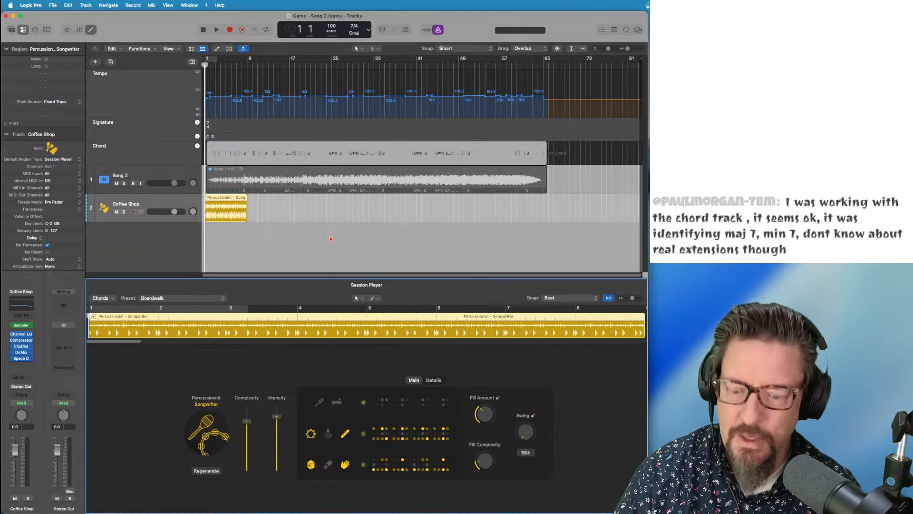
Move the percussion region to start at bar 2, shorten it by about a bar, and play from bar 2
key("super+Right")
key("super+Right")
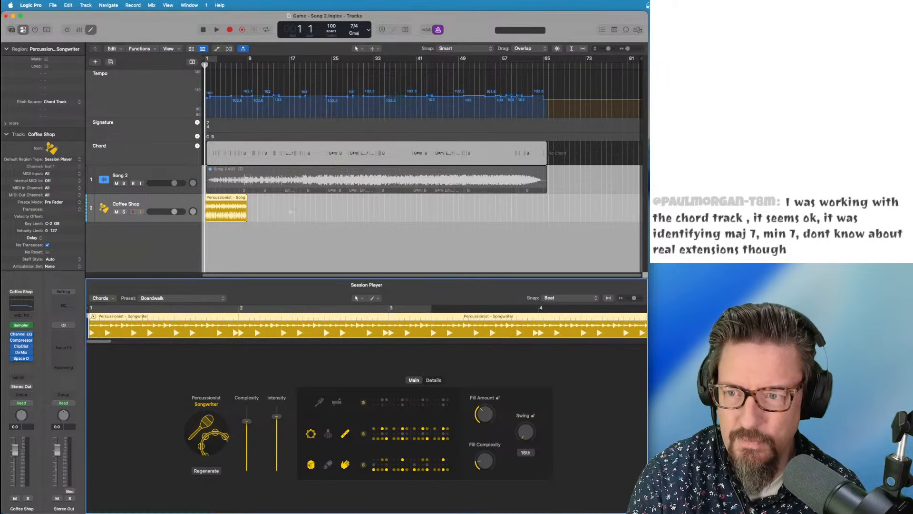
left_click(243, 237)
key("super+Right")
key("super+Right")
key("super+Right")
key("super+Right")
key("super+Right")
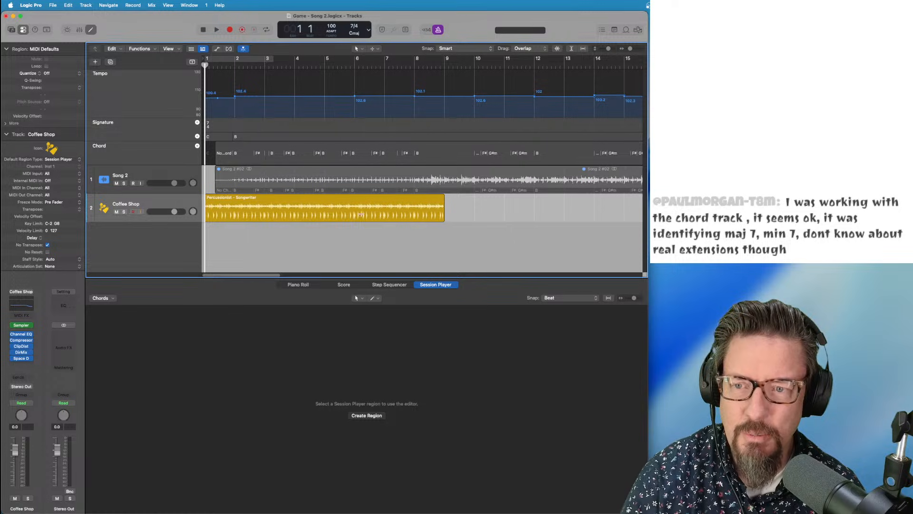
left_click_drag(243, 199, 273, 199)
left_click_drag(469, 218, 442, 217)
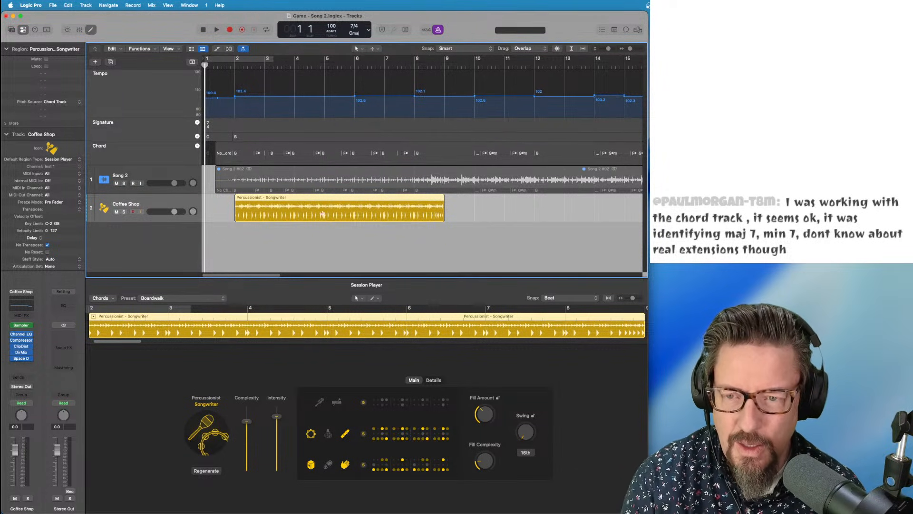
scroll(322, 214, "down", 10)
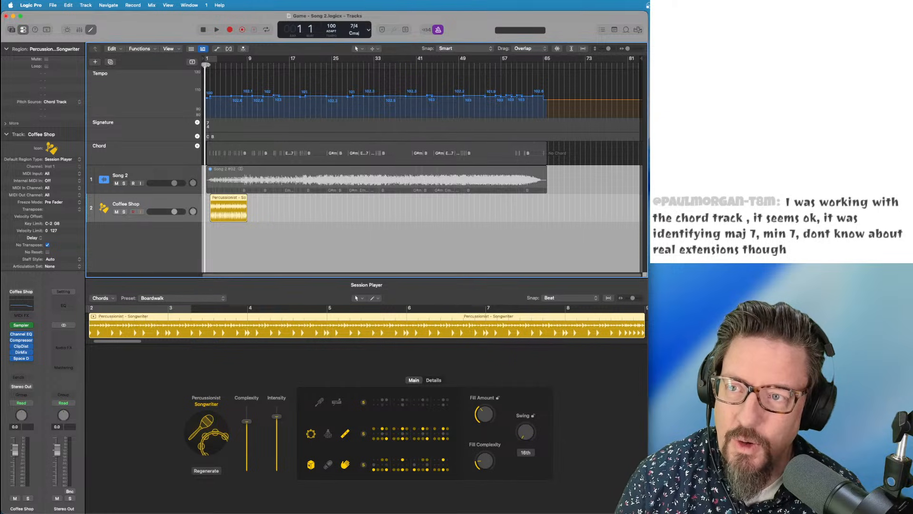
left_click_drag(206, 65, 210, 65)
key("space")
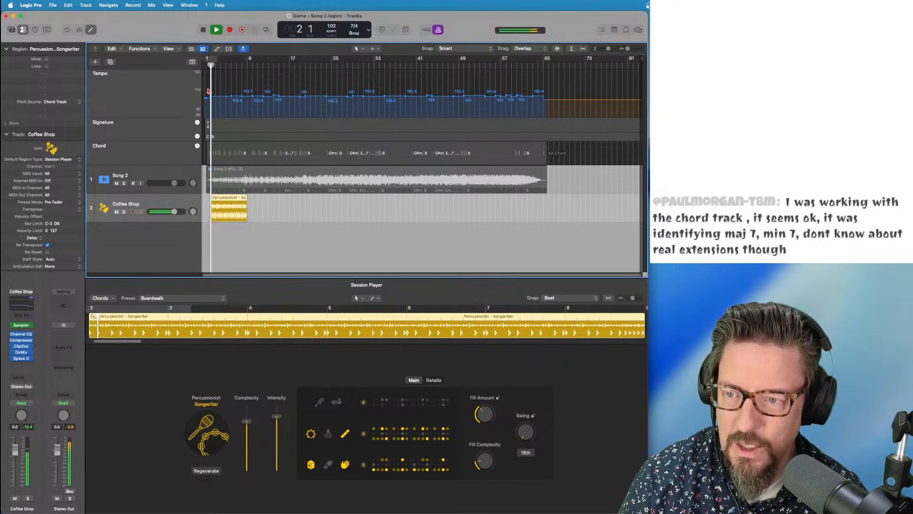
Add stick percussion and drop the top-row shaker, then turn off the metronome and hide Signature/Chord tracks
left_click(328, 434)
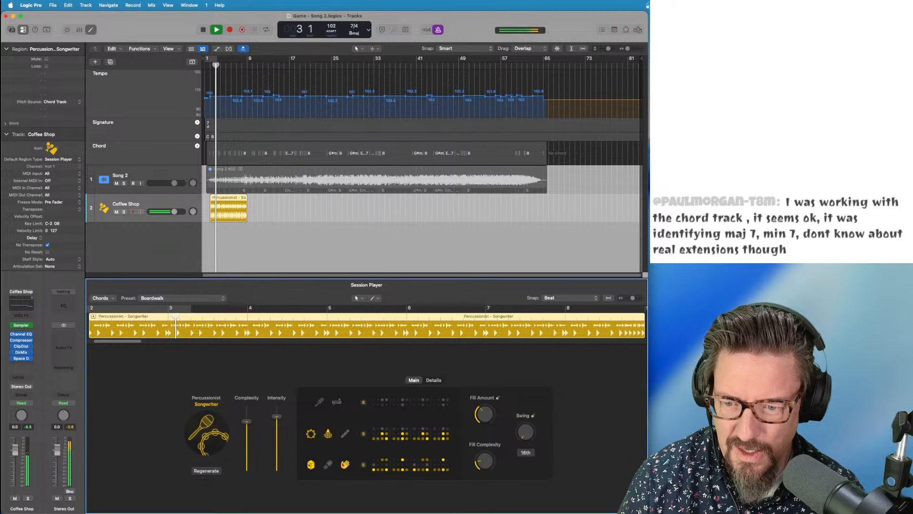
left_click(311, 434)
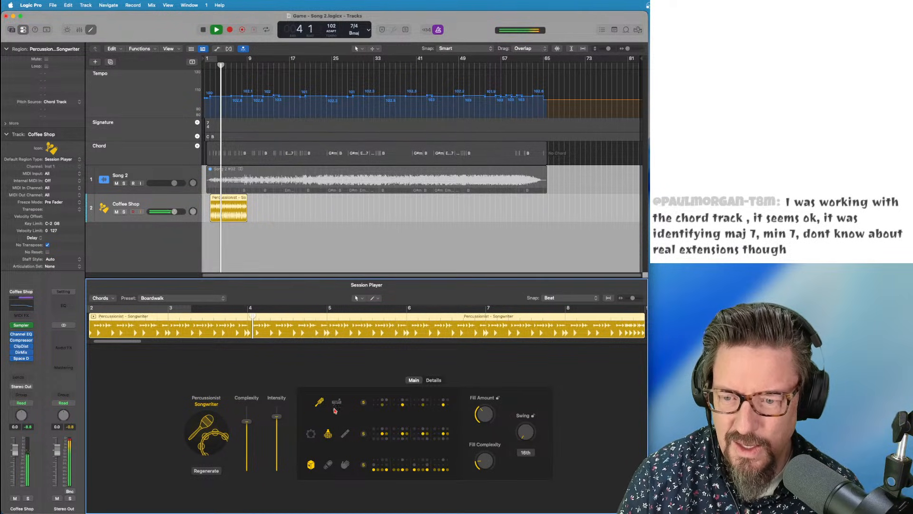
left_click(319, 402)
left_click(336, 403)
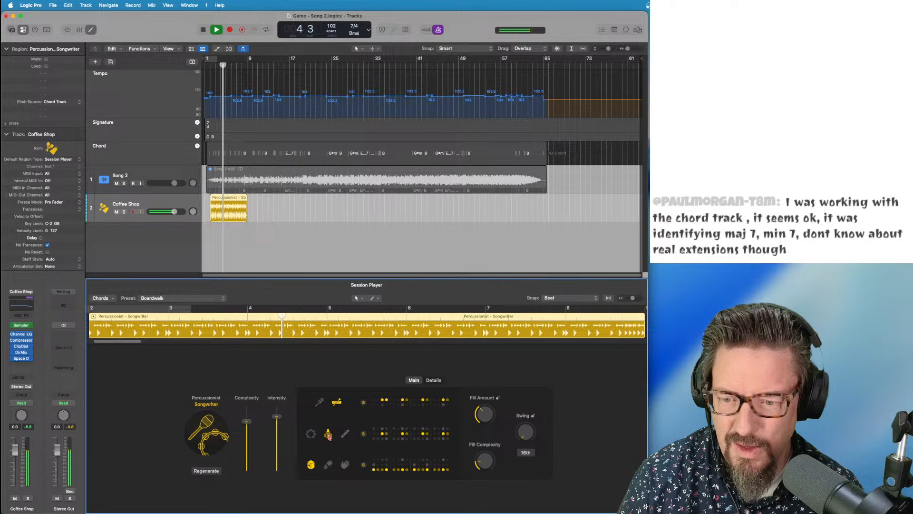
left_click(312, 465)
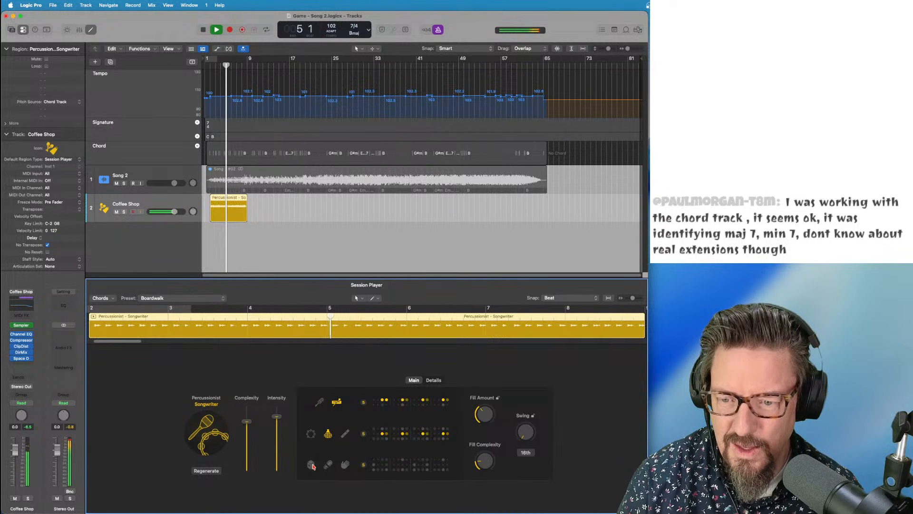
left_click(312, 465)
left_click(336, 403)
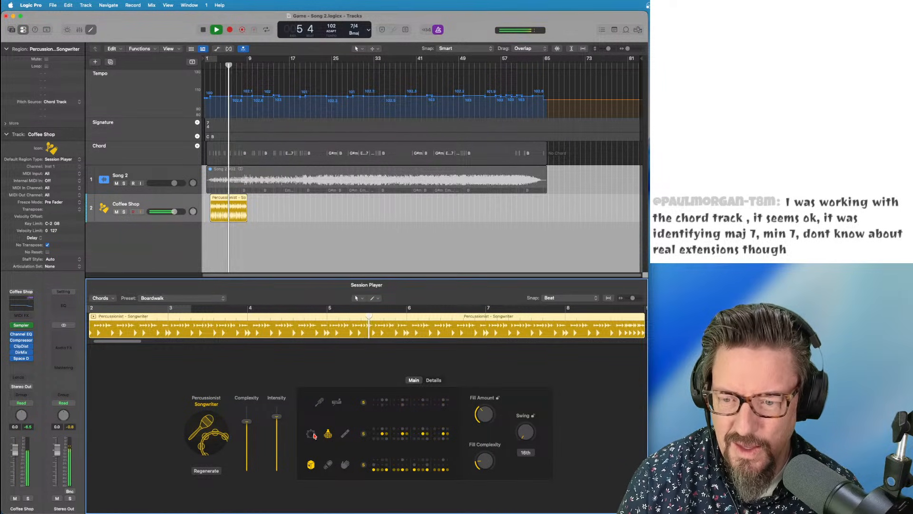
left_click(346, 434)
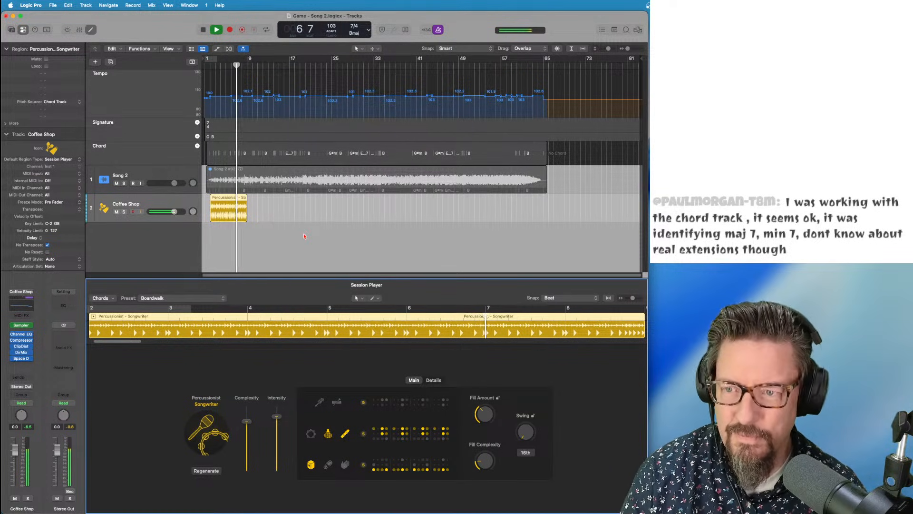
key("k")
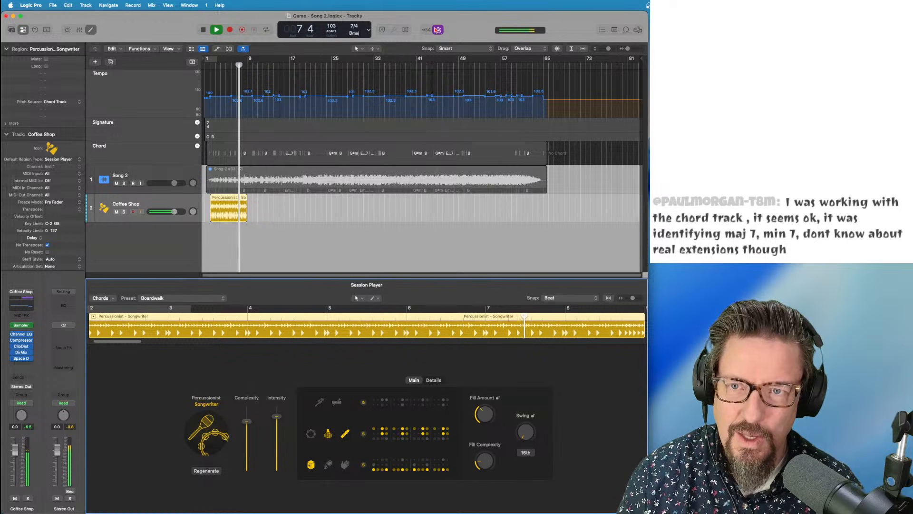
key("g")
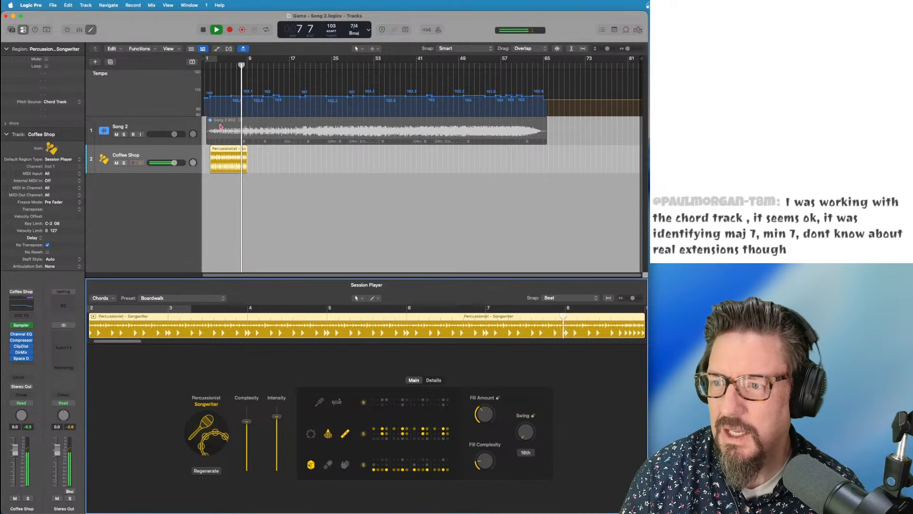
Show the global tracks again with Signature and Chord included
left_click(148, 97)
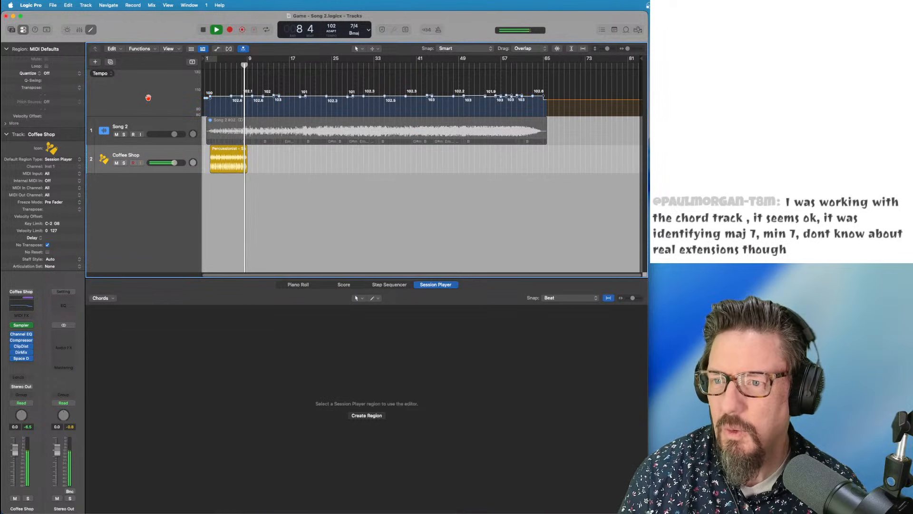
right_click(149, 98)
left_click(143, 81)
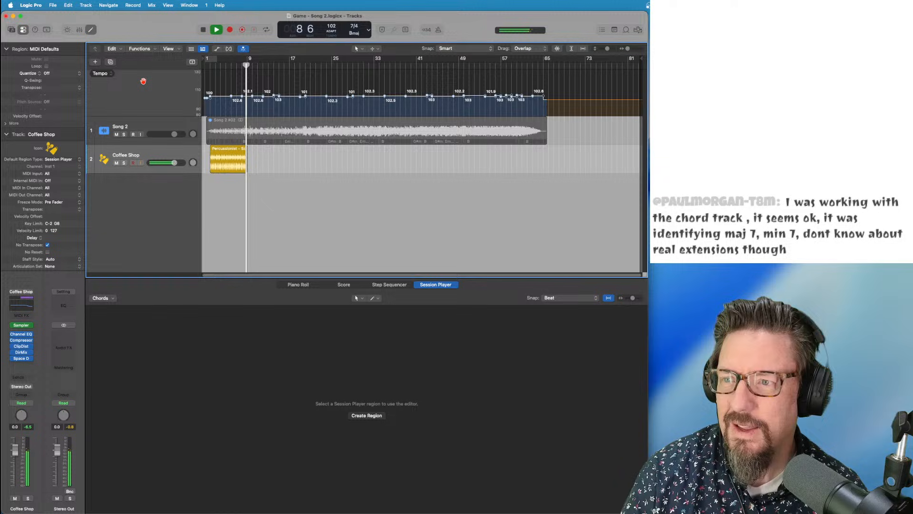
left_click(192, 63)
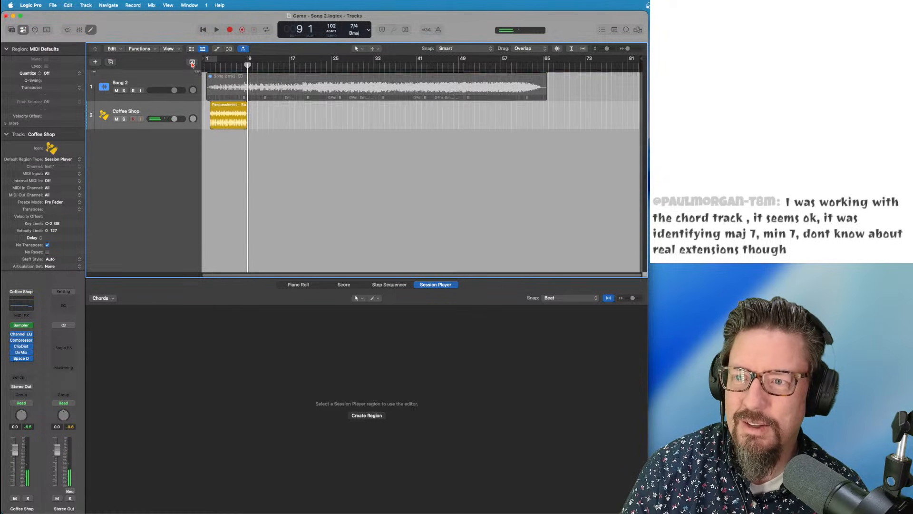
left_click(192, 62)
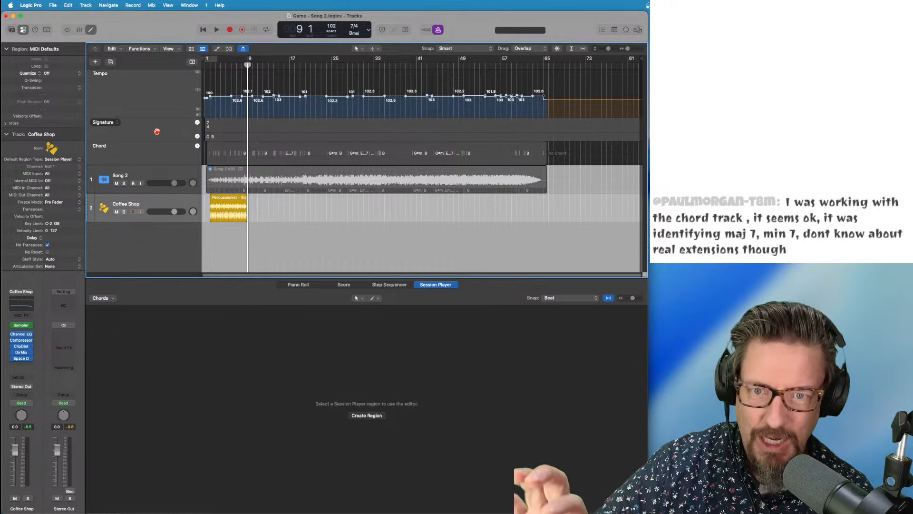
Set the project tempo mode to Keep and play from bar 1 with the metronome on
left_click(333, 32)
left_click(339, 42)
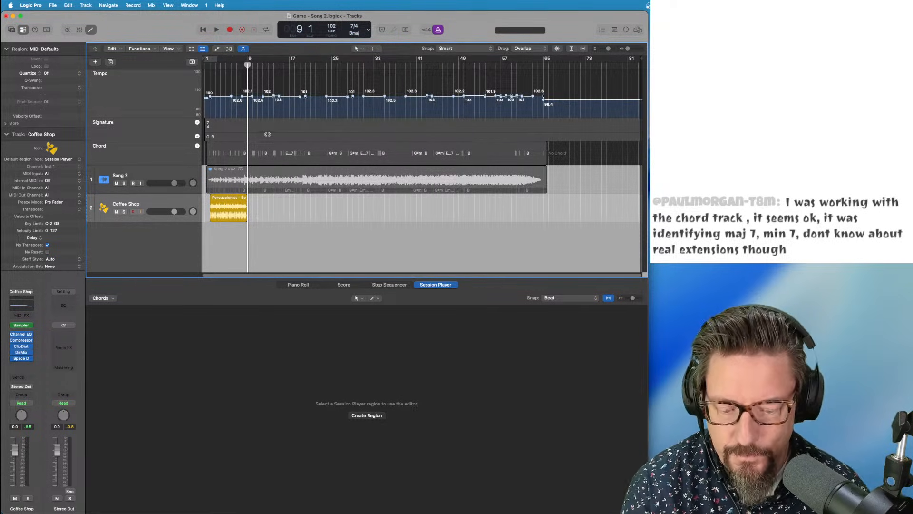
key("super+Up")
key("super+Up")
key("super+Down")
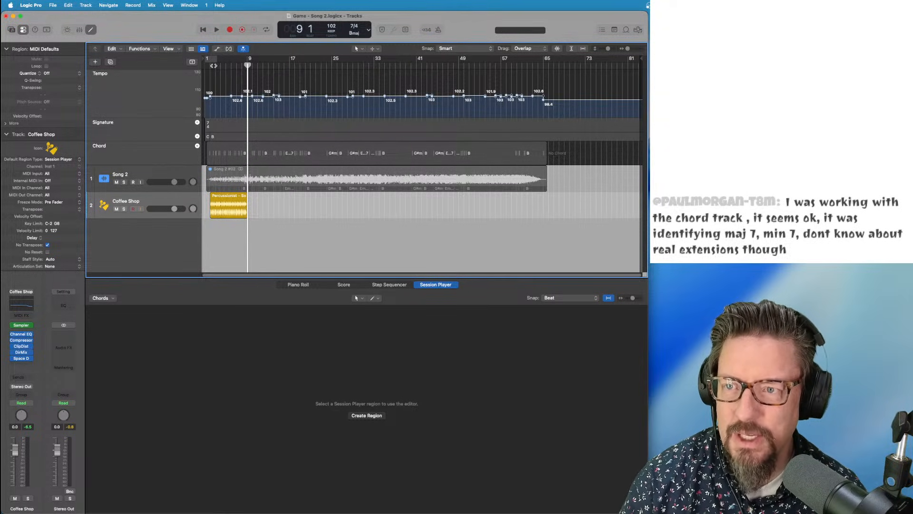
key("Return")
key("space")
left_click(438, 29)
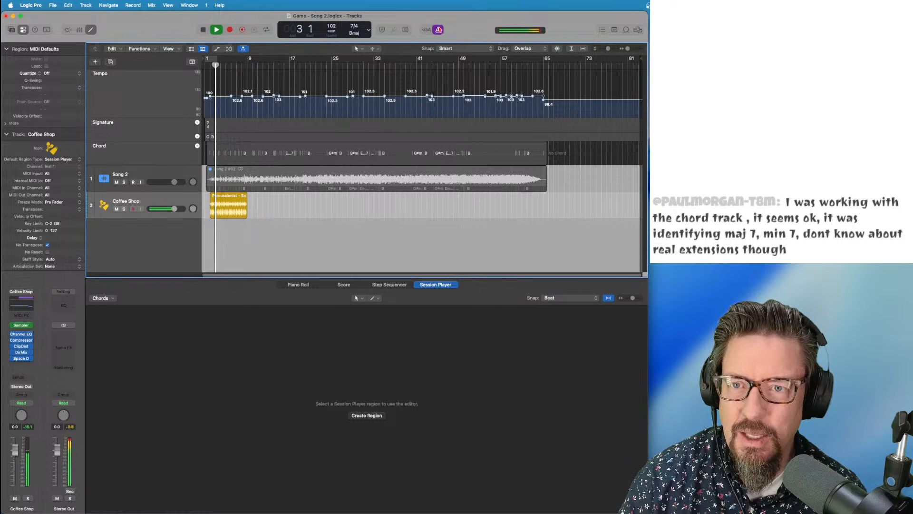
Turn the metronome off, zoom in on the opening bars and park the playhead at bar 2
left_click(438, 31)
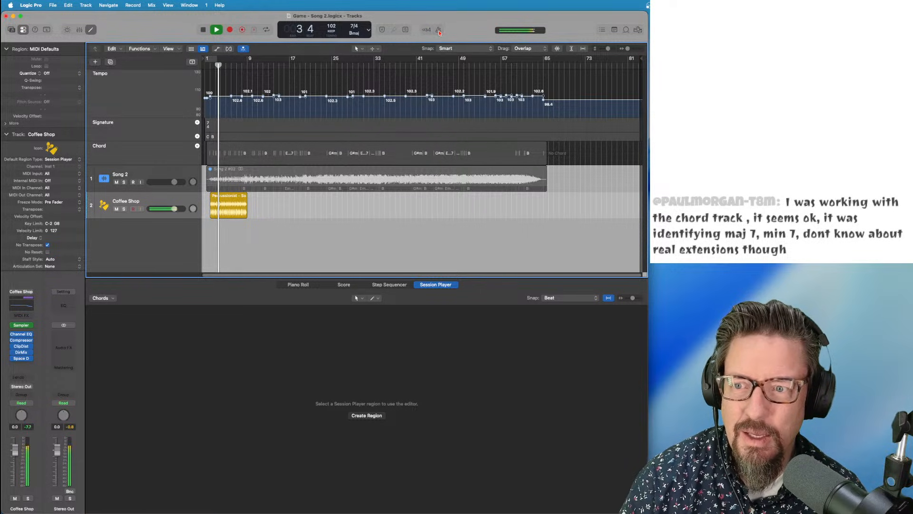
left_click(439, 30)
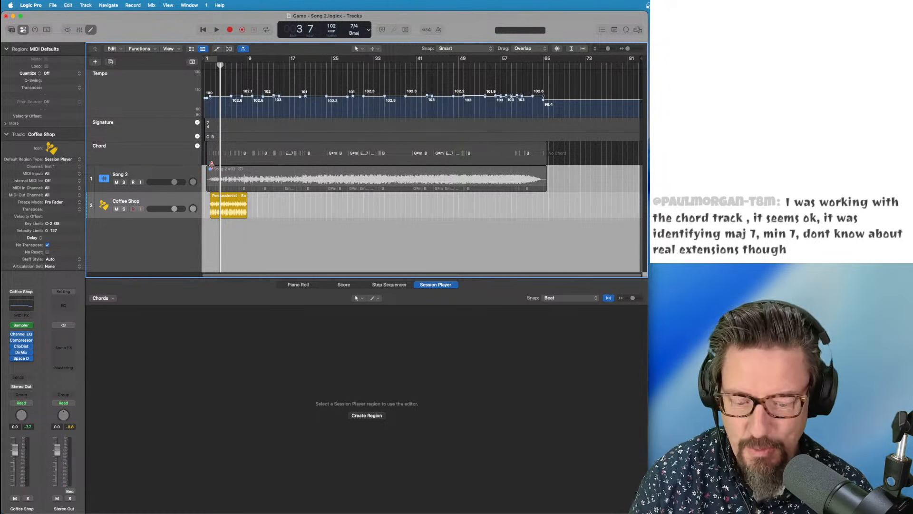
key("super+Right")
key("super+Right")
key("super+Right")
key("super+Right")
key("super+Right")
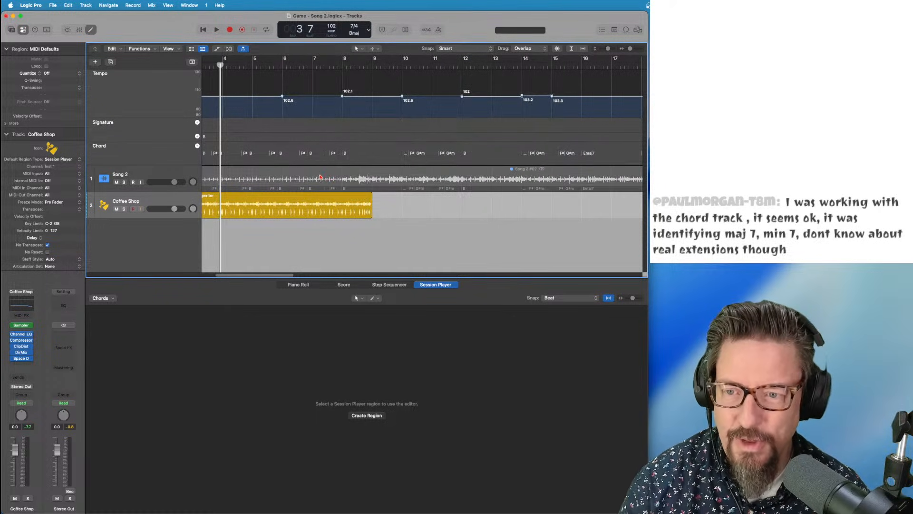
scroll(320, 177, "left", 3)
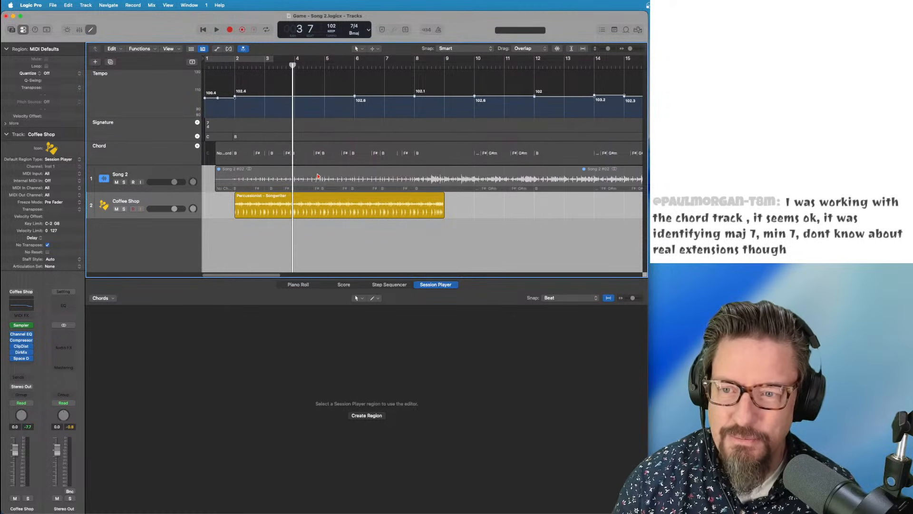
left_click(232, 65)
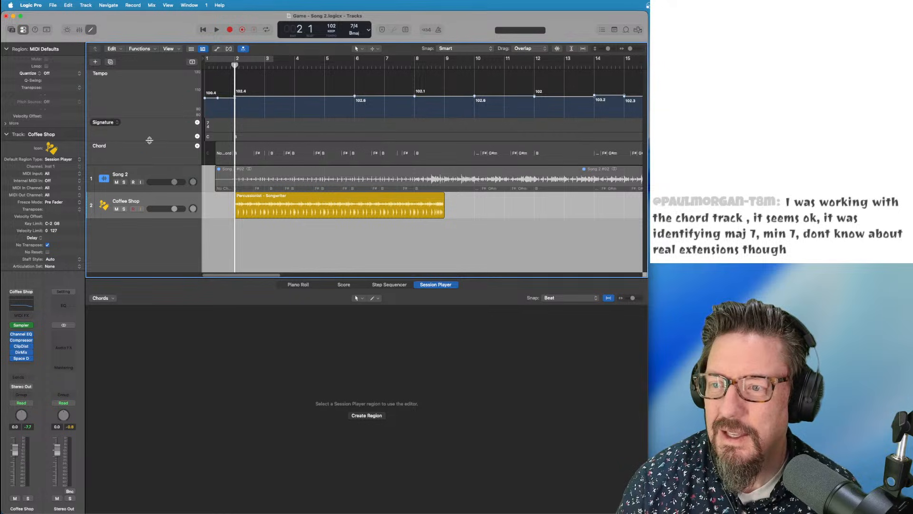
Create a Keyboard Player Session Player track in the Freely style
left_click(85, 5)
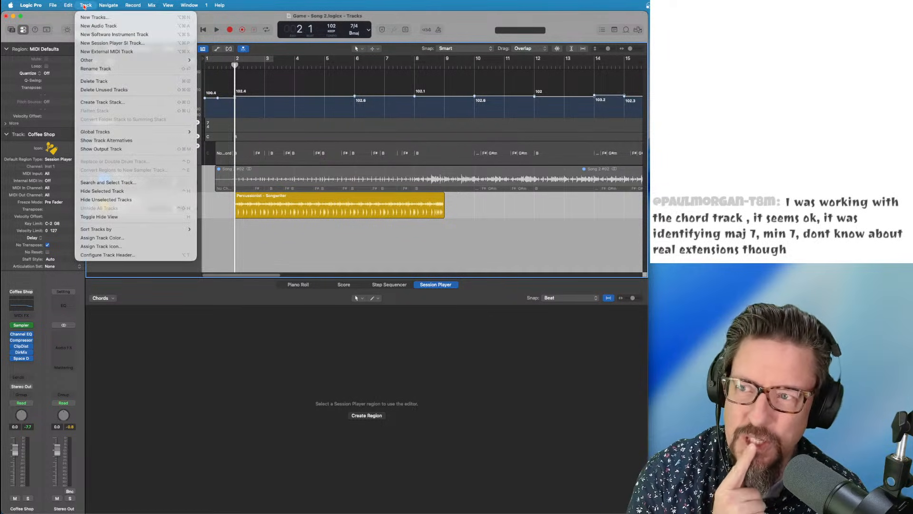
left_click(97, 43)
left_click(370, 236)
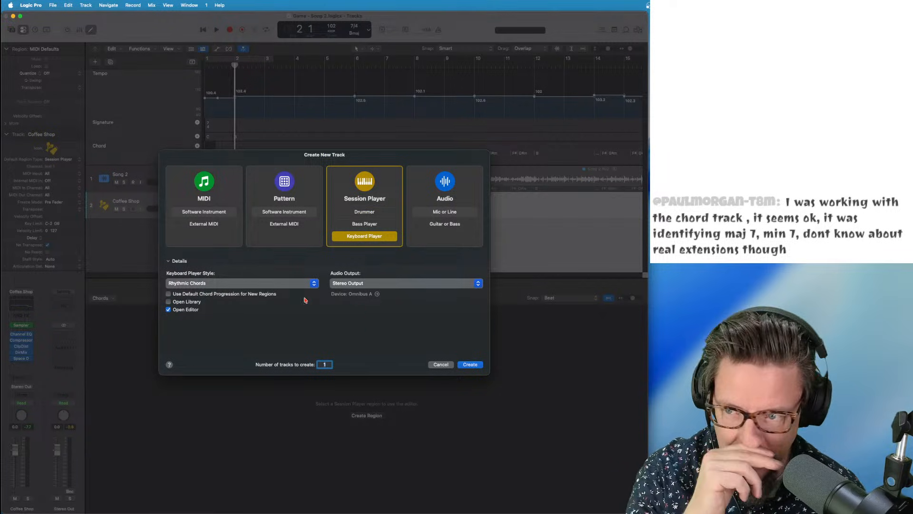
left_click(211, 284)
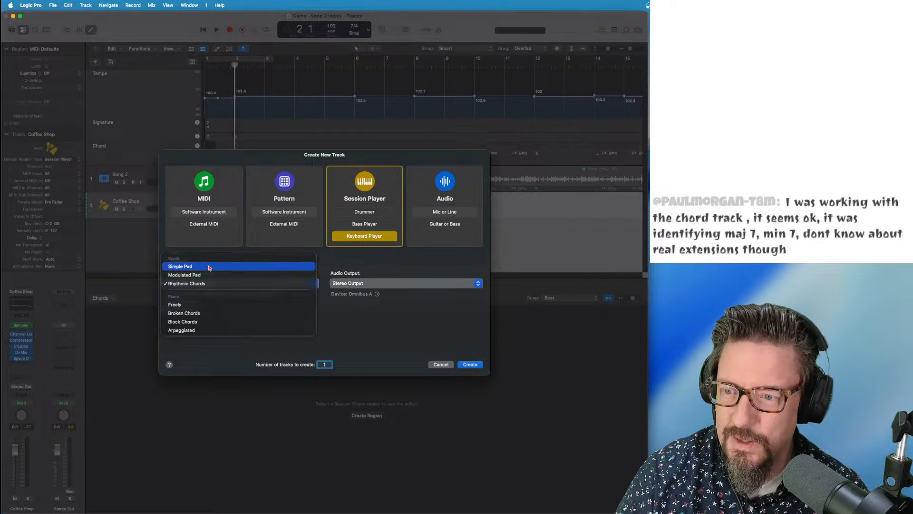
left_click(218, 308)
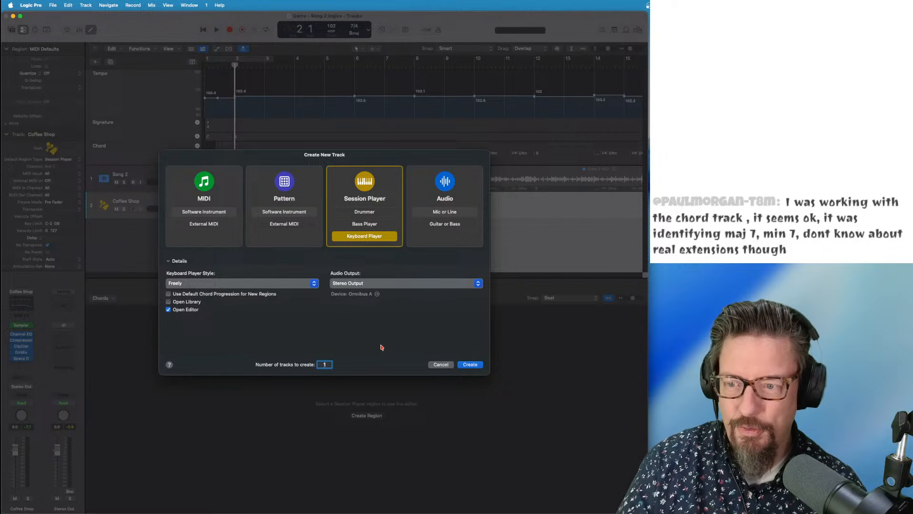
left_click(464, 365)
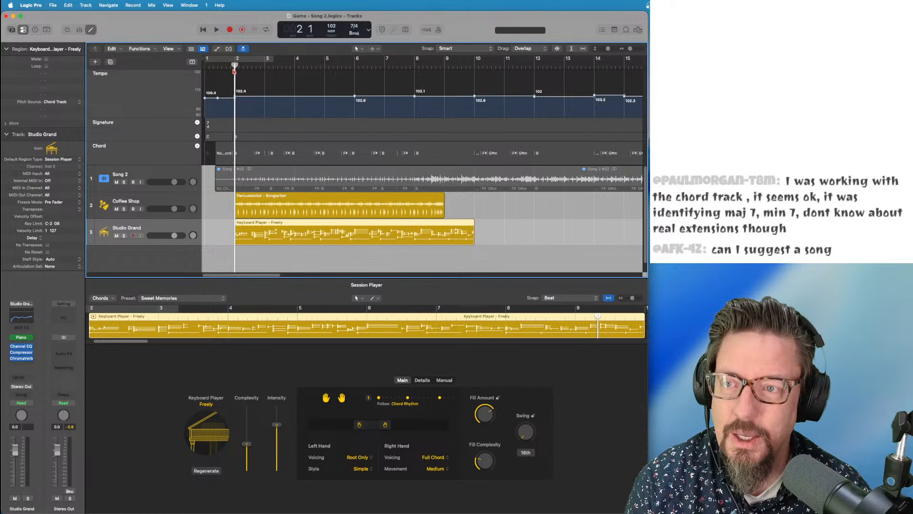
Play back the new Freely keyboard part to audition it against the song
scroll(418, 219, "down", 1)
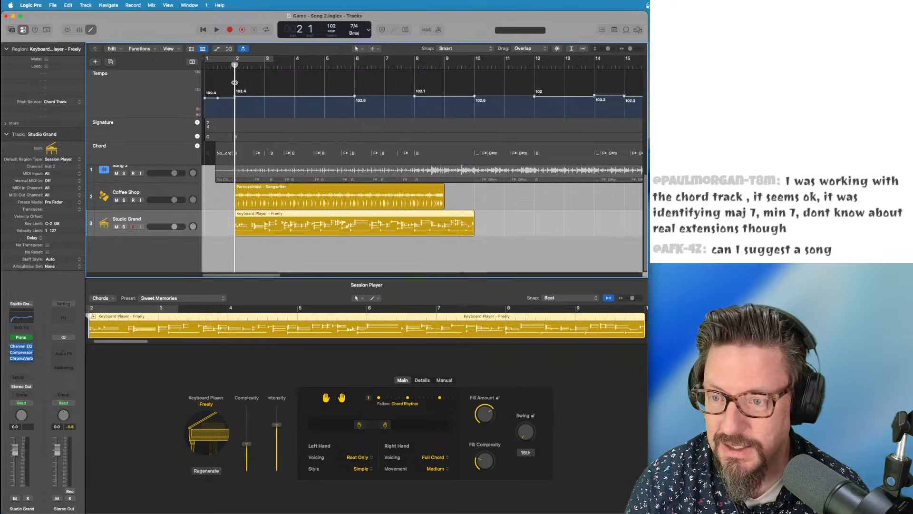
key("space")
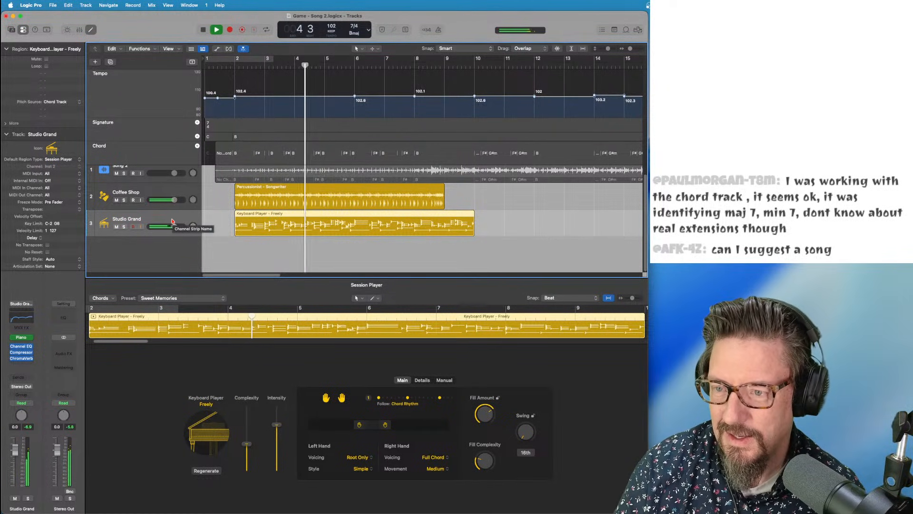
key("space")
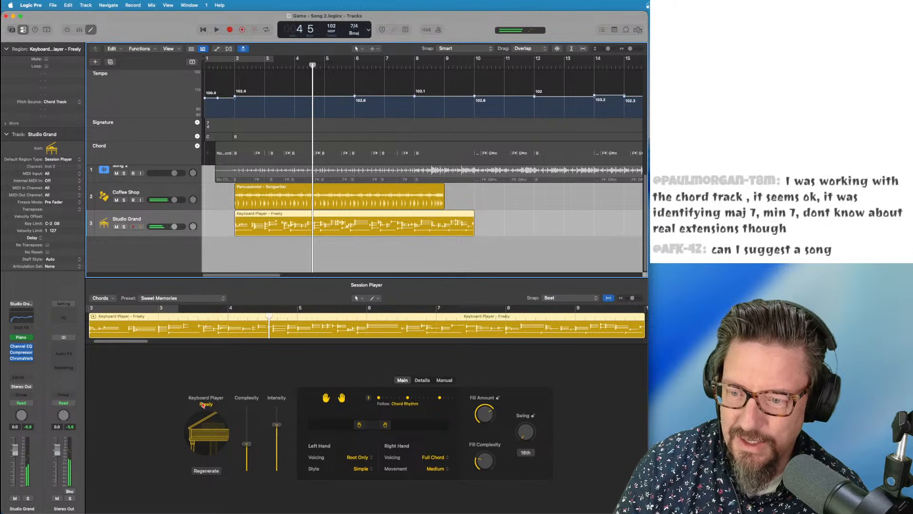
Switch the keyboard player to Block Chords, lower its playing range and audition it
left_click(204, 404)
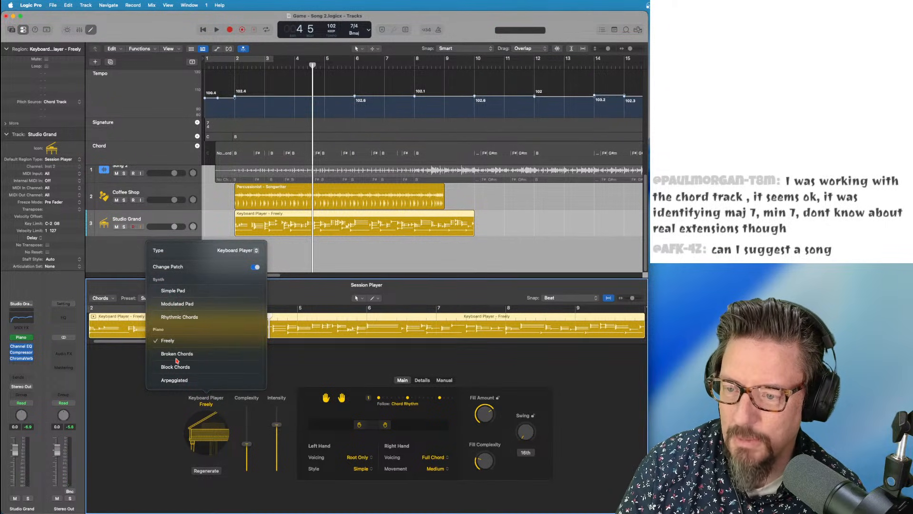
left_click(181, 368)
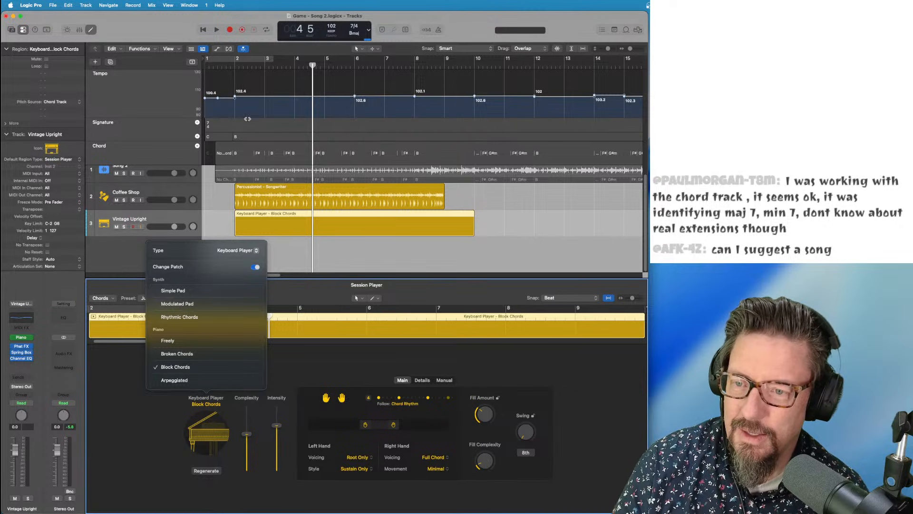
left_click(235, 66)
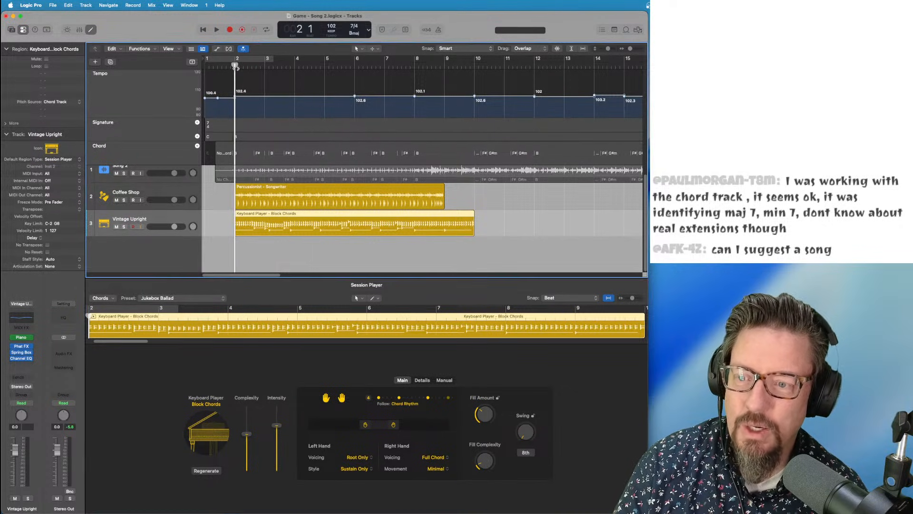
key("space")
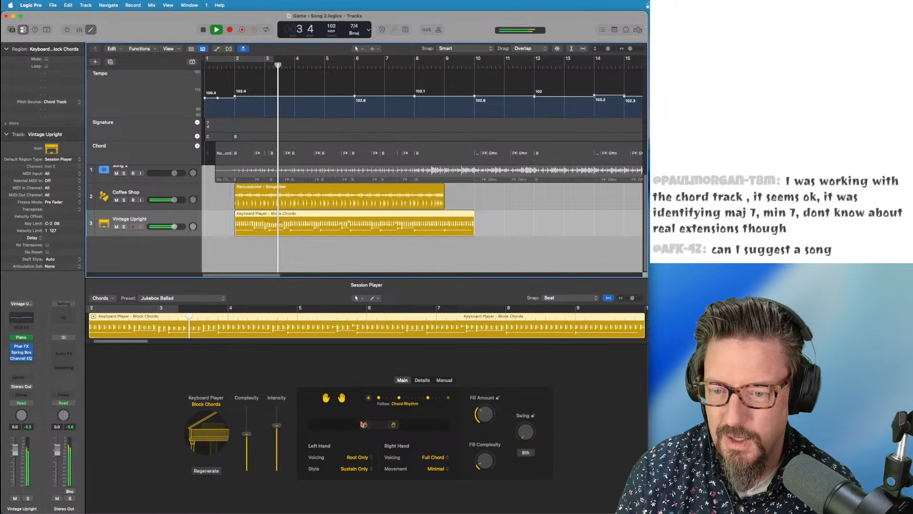
left_click_drag(394, 426, 371, 427)
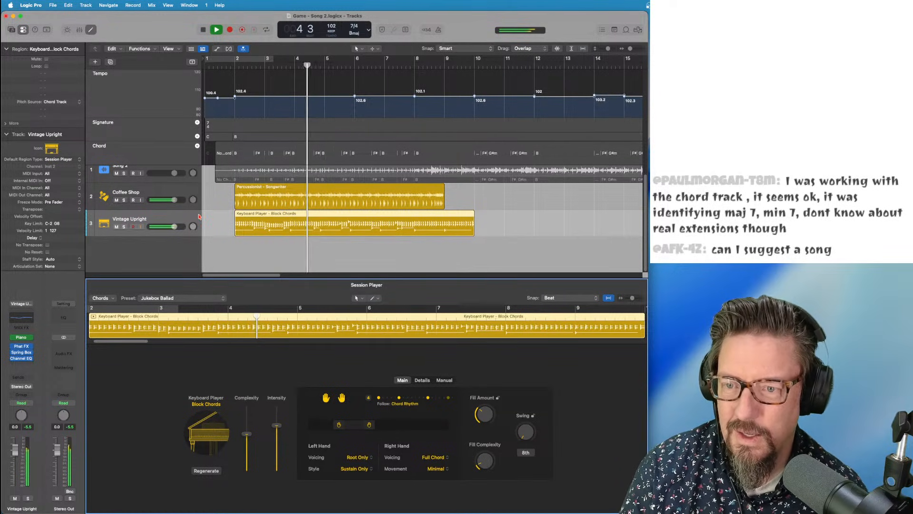
key("space")
scroll(159, 178, "up", 1)
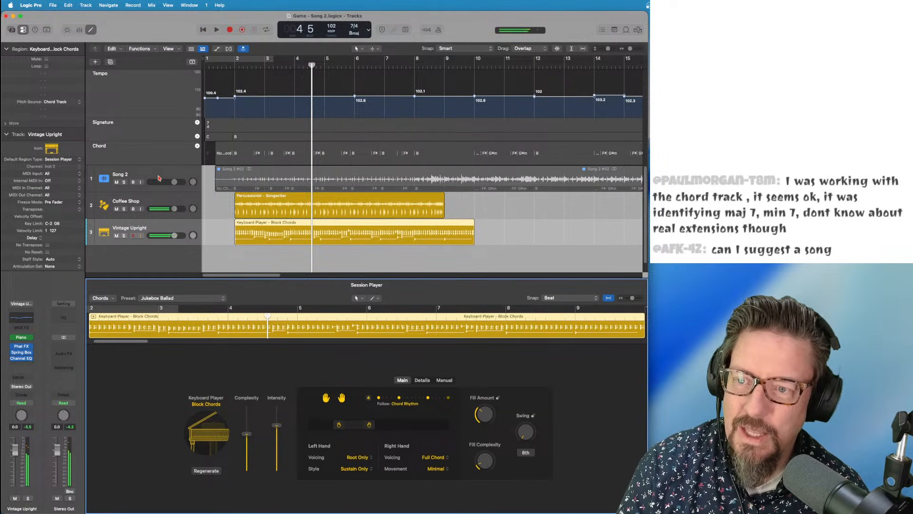
Show the Groove Track column, make Song 2 the groove track, and play from bar 2
left_click(133, 175)
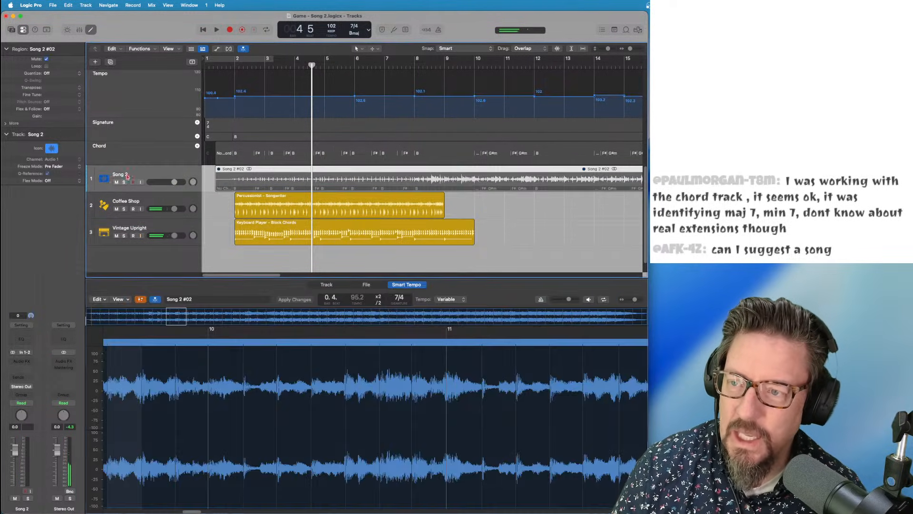
right_click(91, 179)
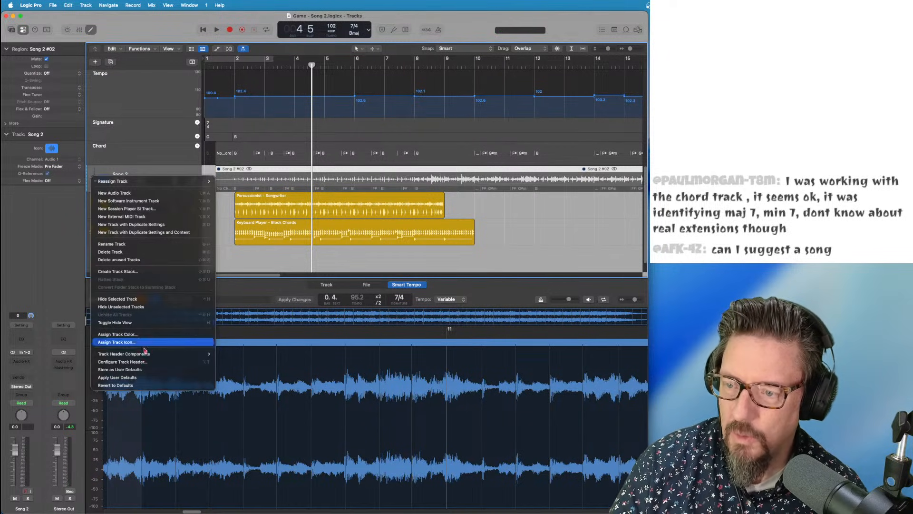
mouse_move(152, 354)
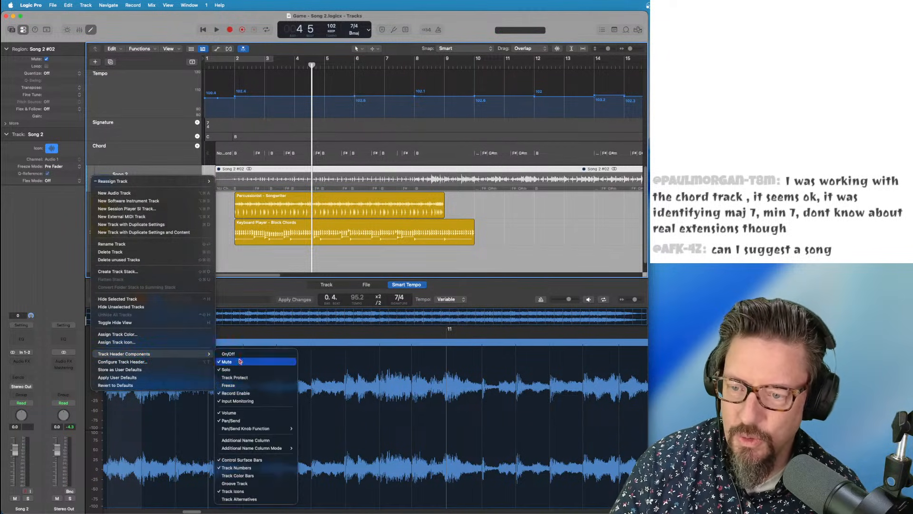
left_click(242, 483)
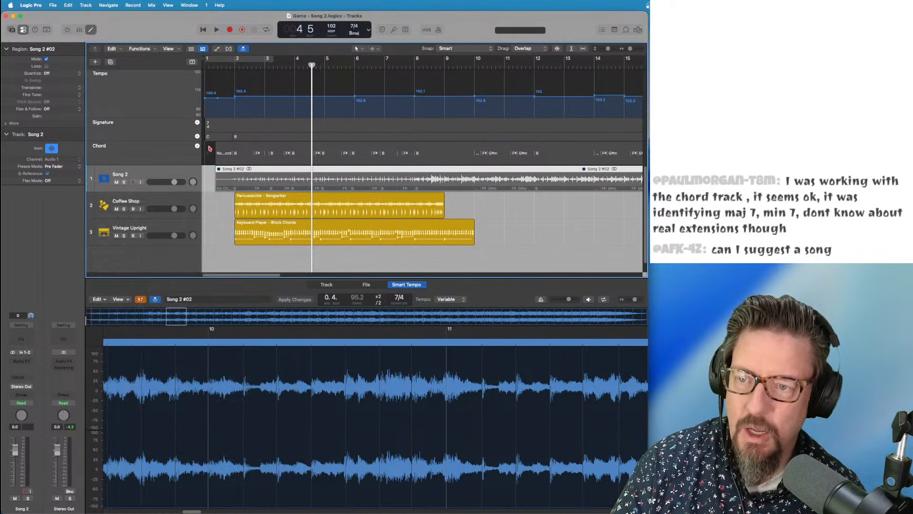
left_click(90, 180)
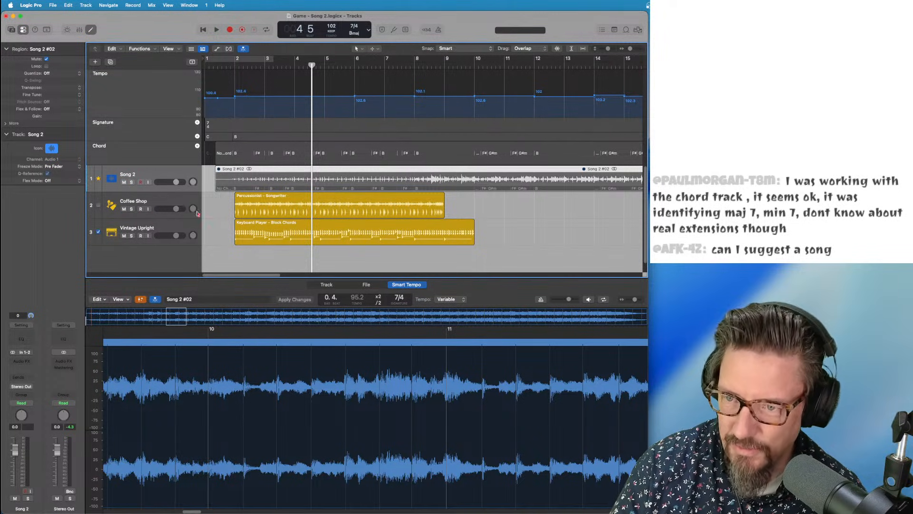
left_click_drag(224, 65, 235, 66)
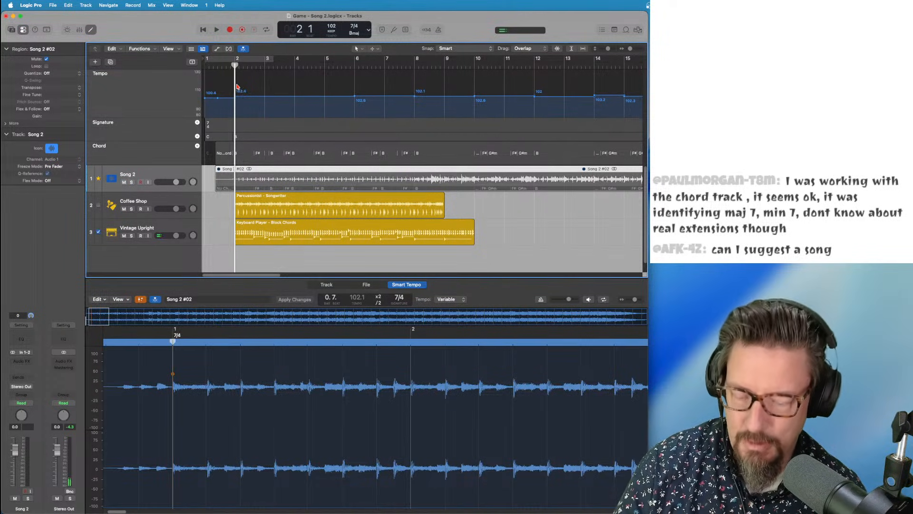
key("space")
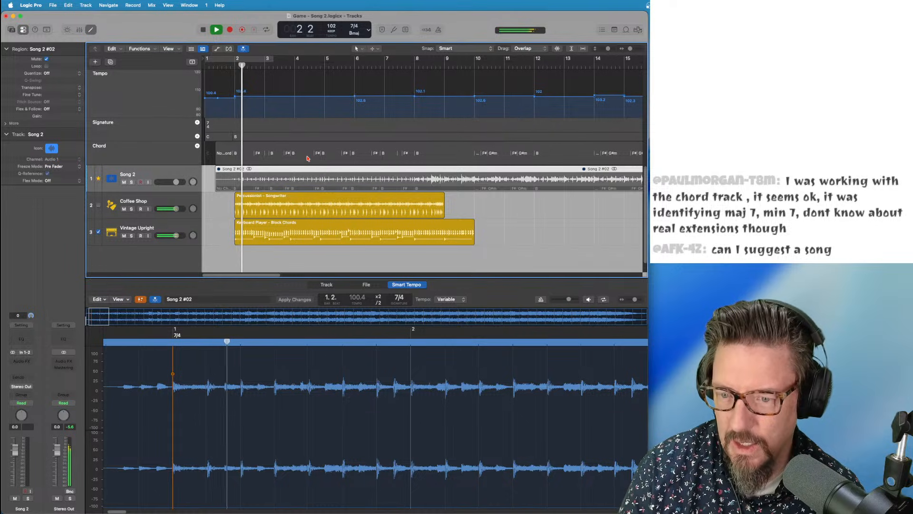
Add swing to the Block Chords part, end its region at bar 9 and adjust its left-hand range
left_click(358, 231)
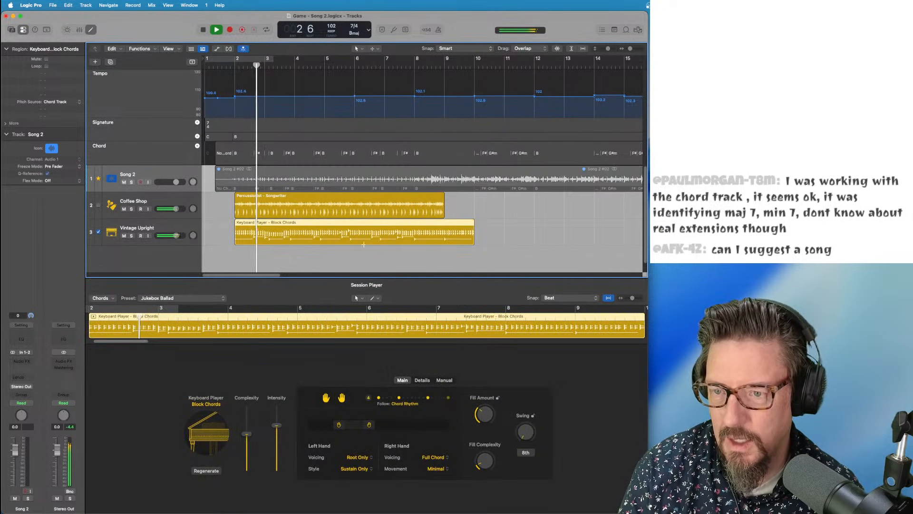
left_click_drag(525, 433, 514, 389)
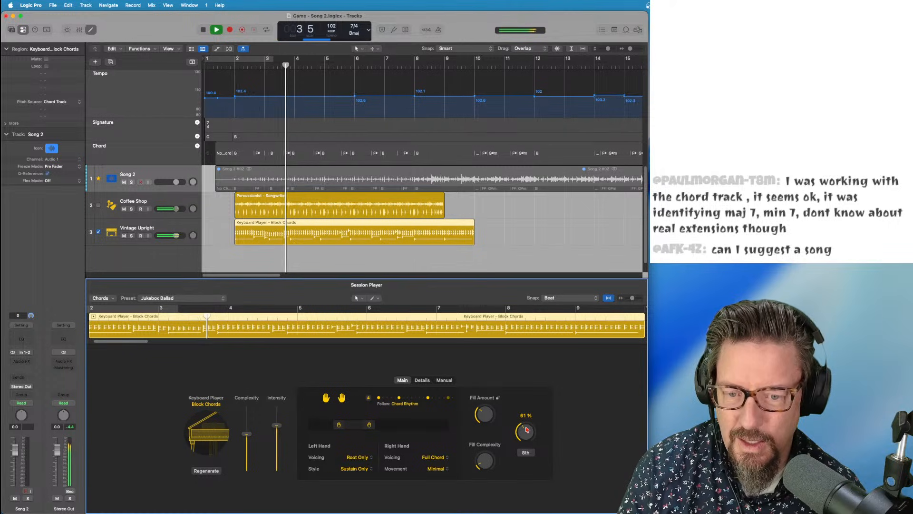
left_click_drag(525, 432, 523, 426)
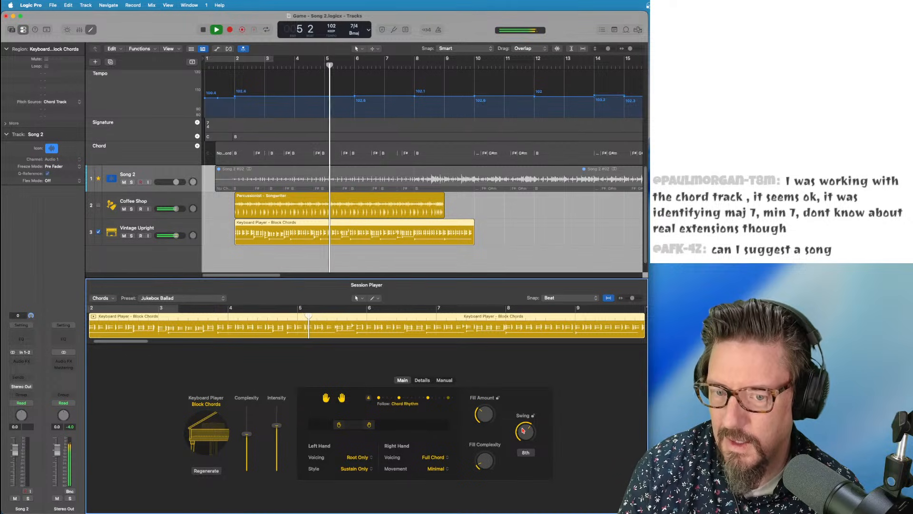
left_click(525, 429)
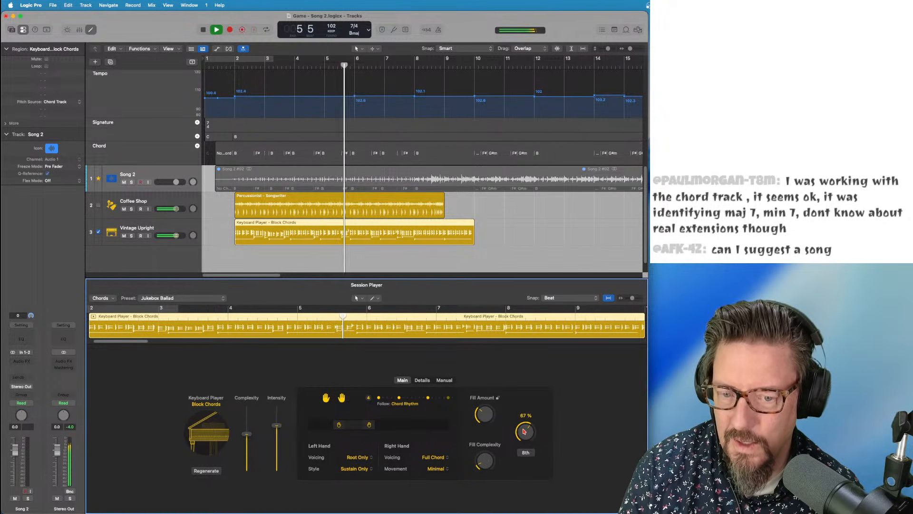
left_click_drag(525, 429, 525, 434)
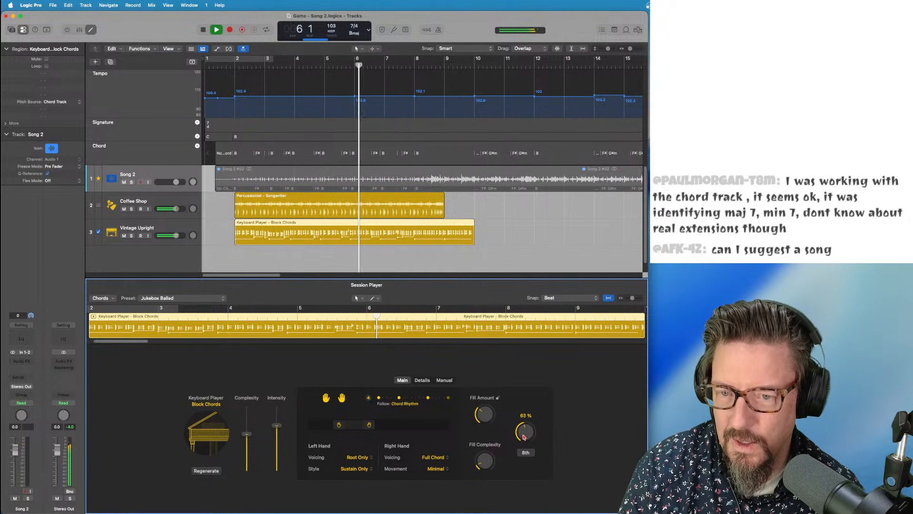
left_click_drag(473, 238, 442, 237)
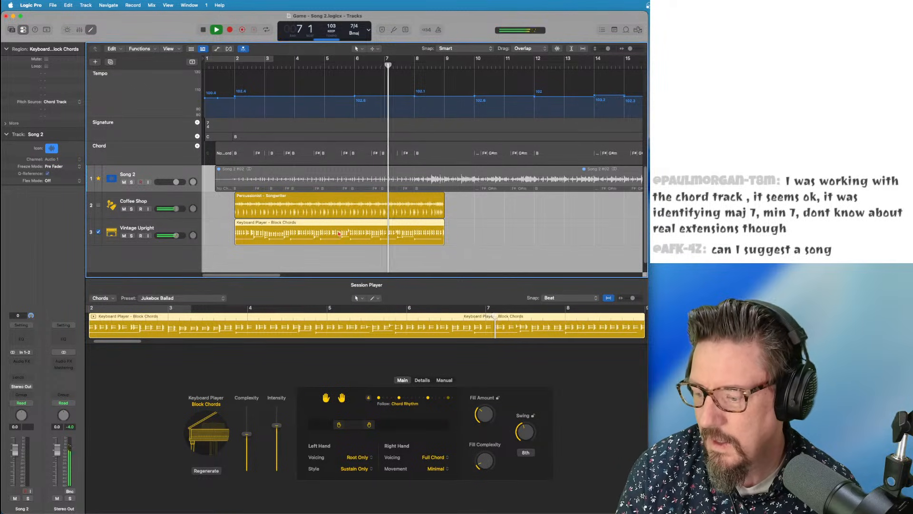
mouse_move(340, 424)
left_mouse_down()
mouse_move(385, 425)
mouse_move(355, 425)
left_mouse_up()
key("space")
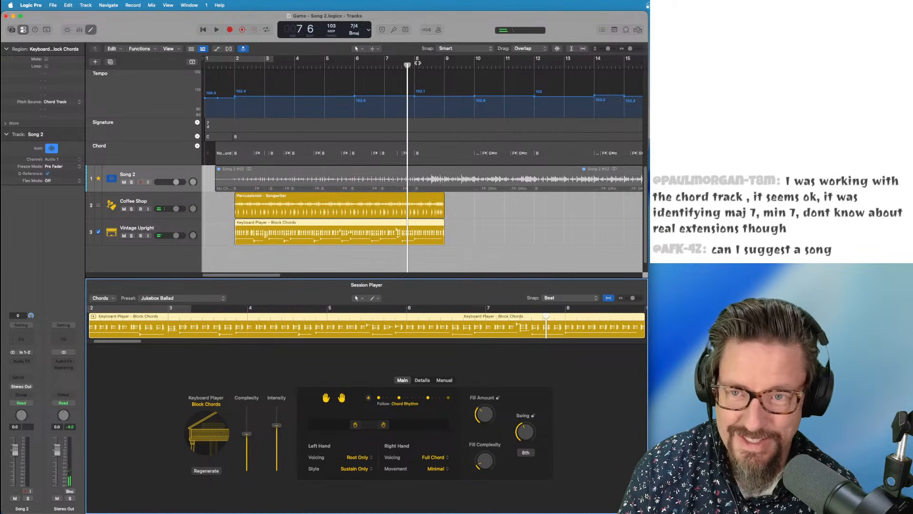
Audition from bars 8 and 6, raise keyboard swing to 69%, then set percussion swing to 68%
left_click(416, 65)
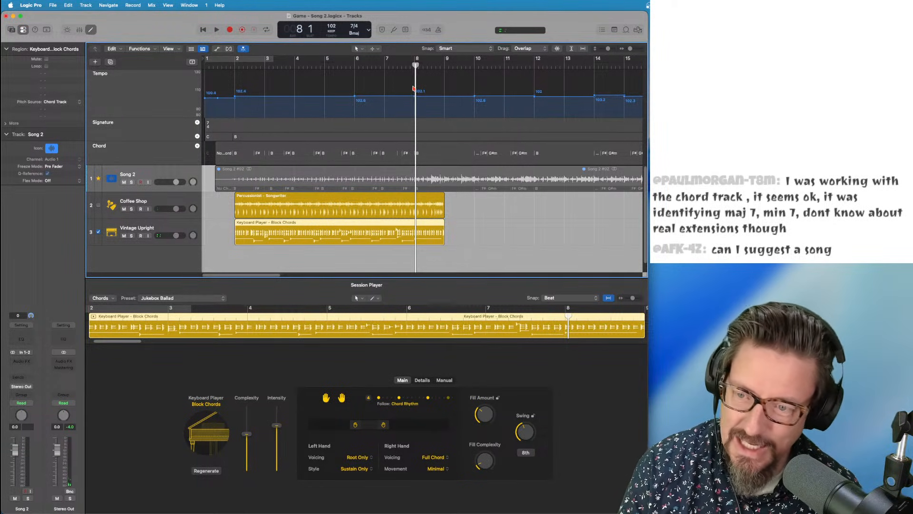
key("space")
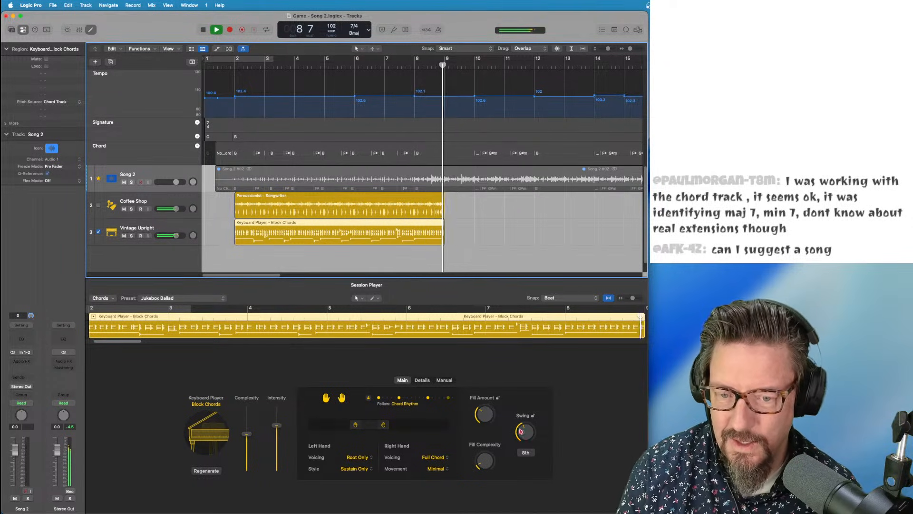
key("space")
left_click_drag(520, 432, 521, 420)
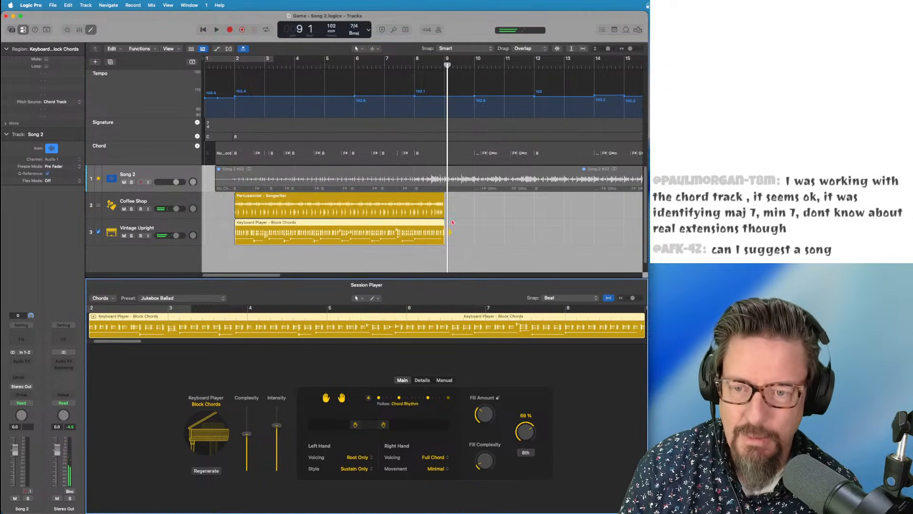
left_click(364, 62)
key("space")
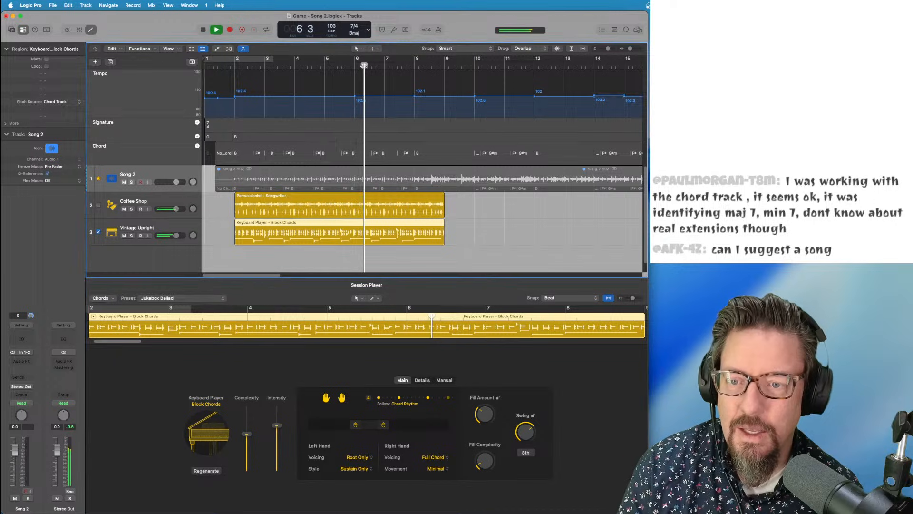
left_click_drag(525, 432, 525, 431)
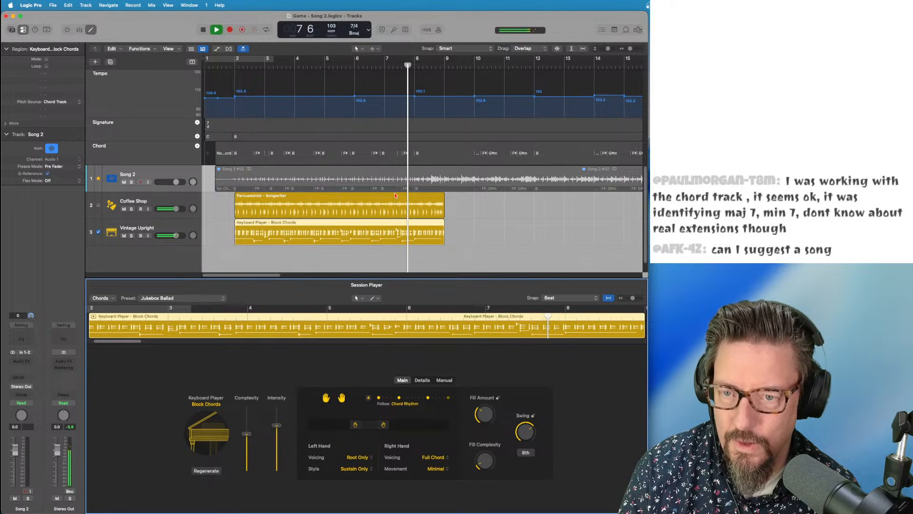
left_click(418, 205)
left_click(512, 367)
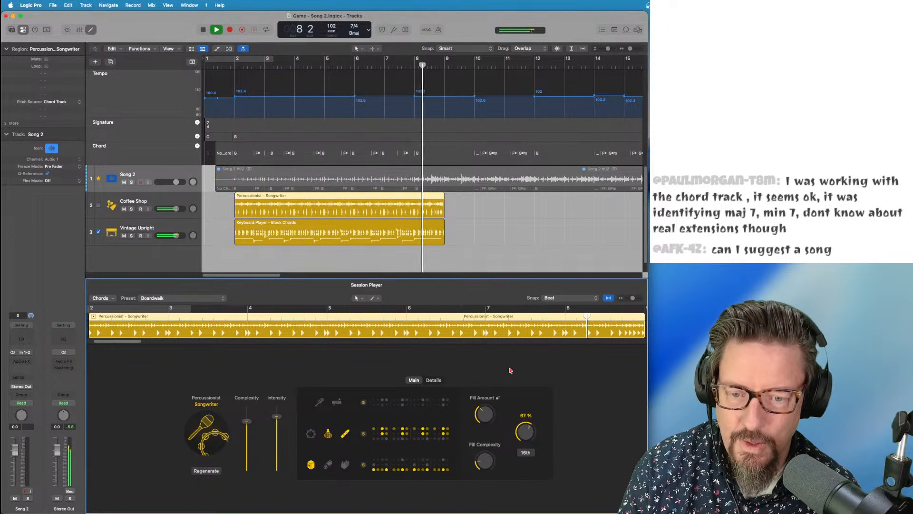
Switch the percussion swing to 8th notes at 67% while auditioning from bar 5
left_click(99, 205)
key("space")
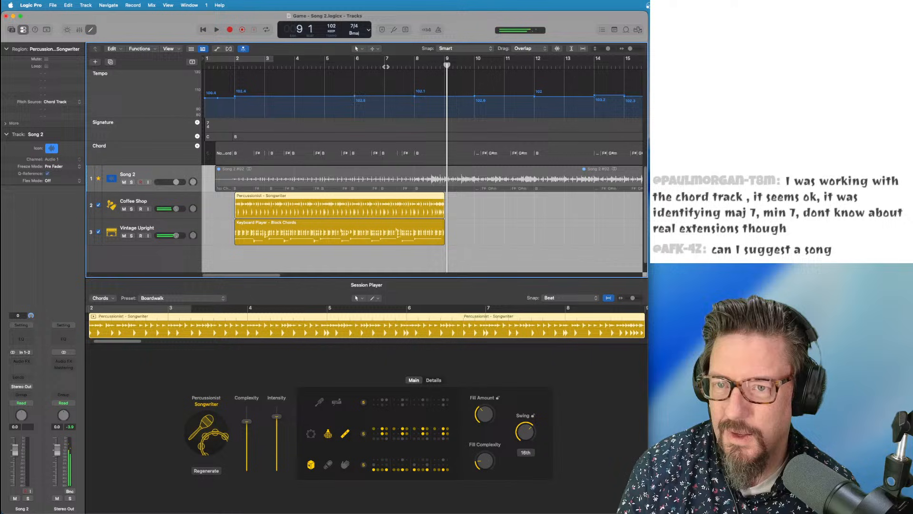
left_click(338, 65)
left_click(528, 431)
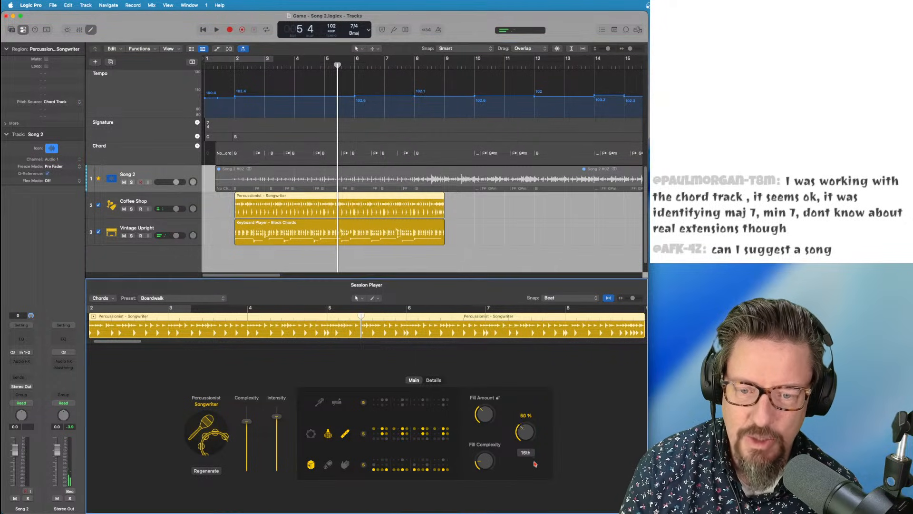
key("space")
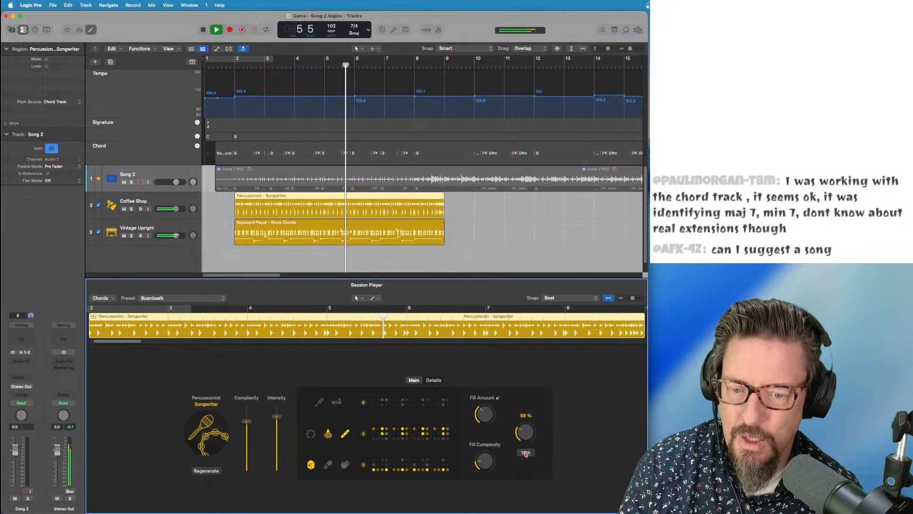
left_click(526, 452)
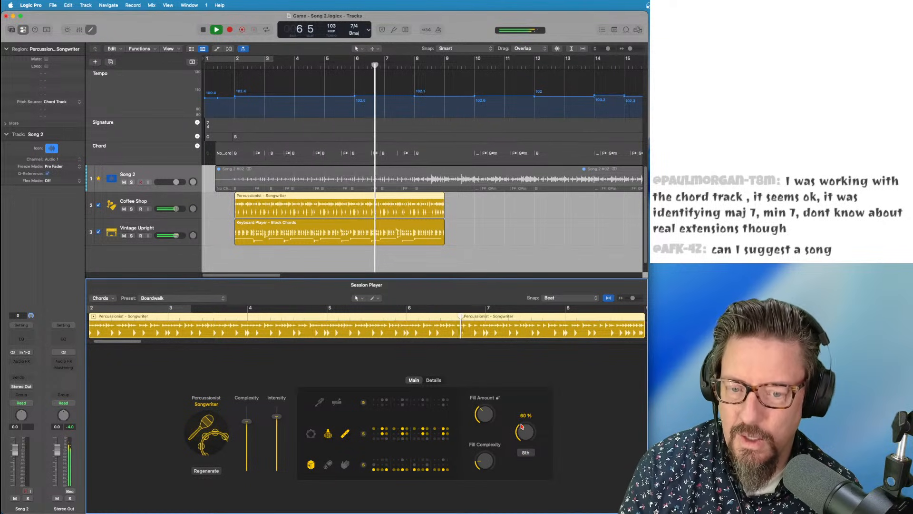
left_click(431, 270)
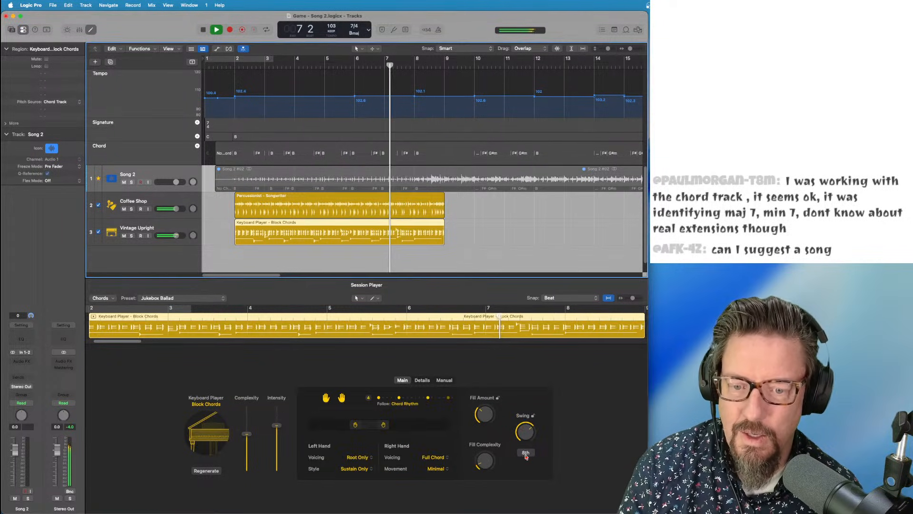
left_click(512, 406)
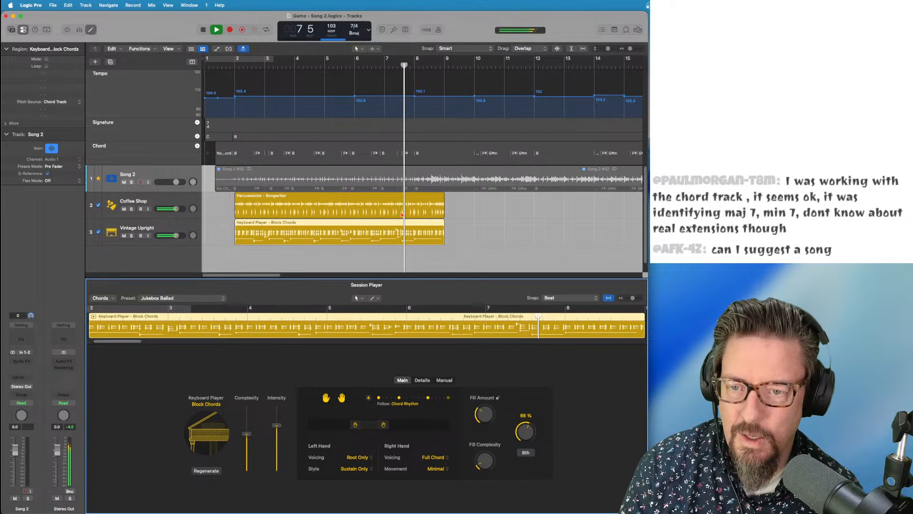
left_click(424, 206)
left_click_drag(520, 436, 521, 431)
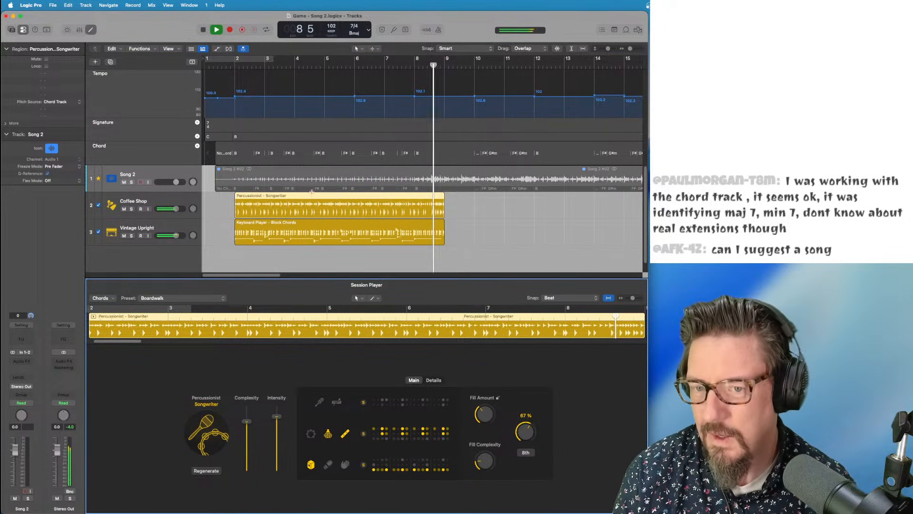
Set the Block Chords swing to 16th notes at 57% and audition it from bar 6
key("space")
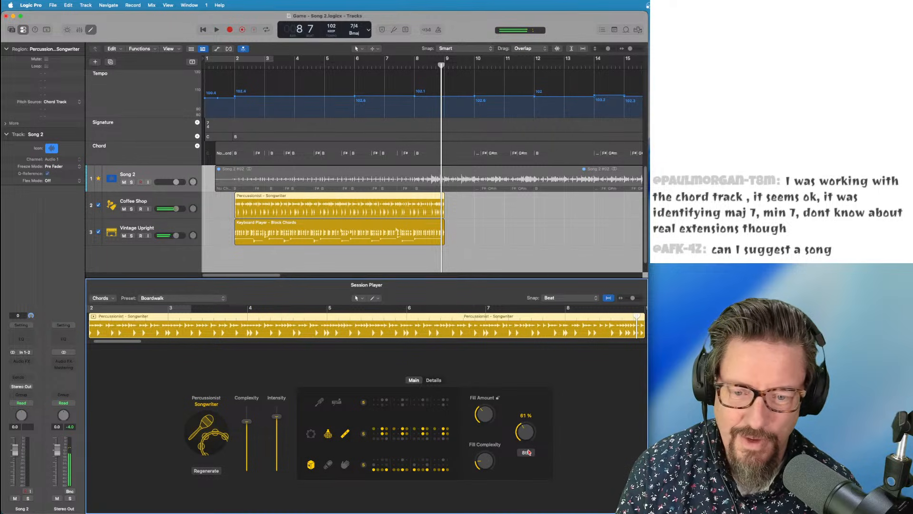
left_click(410, 225)
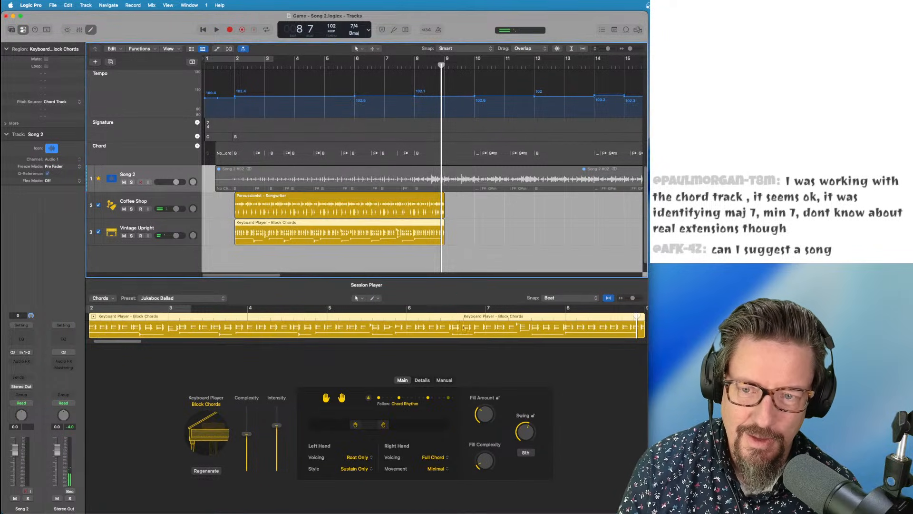
left_click_drag(527, 434, 531, 453)
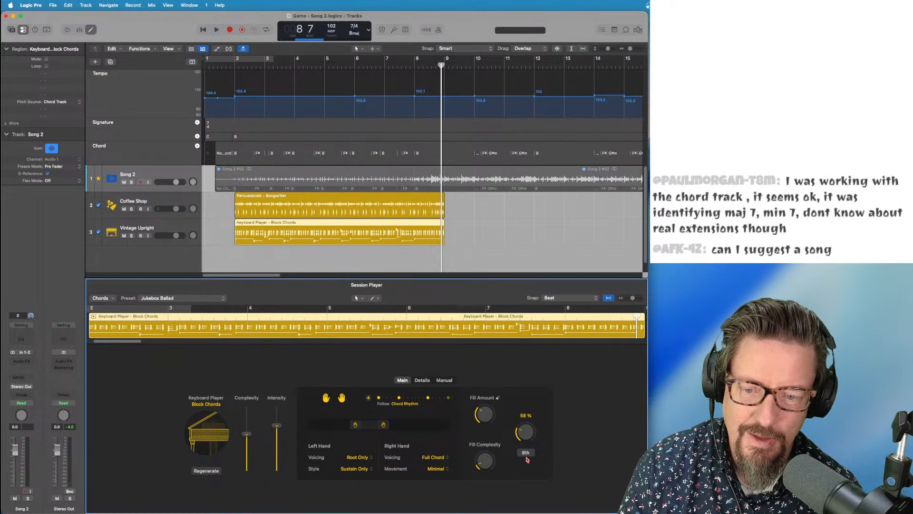
left_click(309, 66)
key("space")
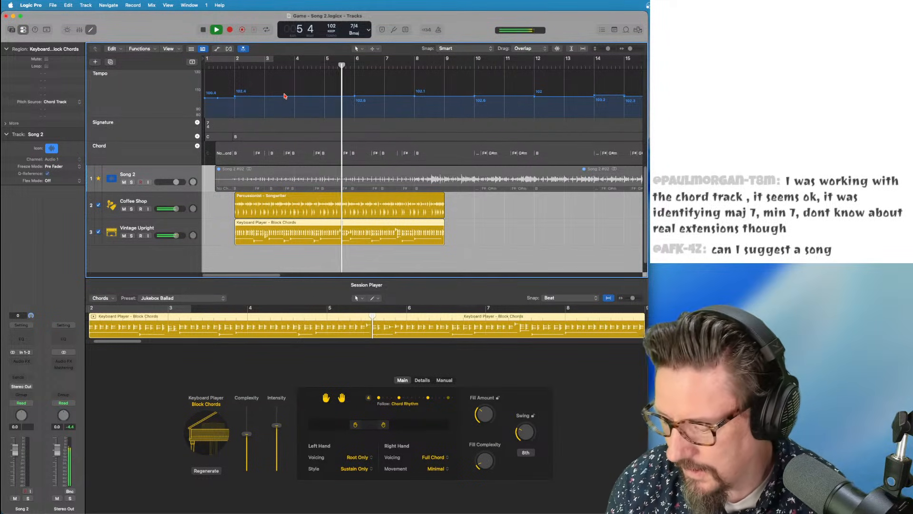
key("super+Left")
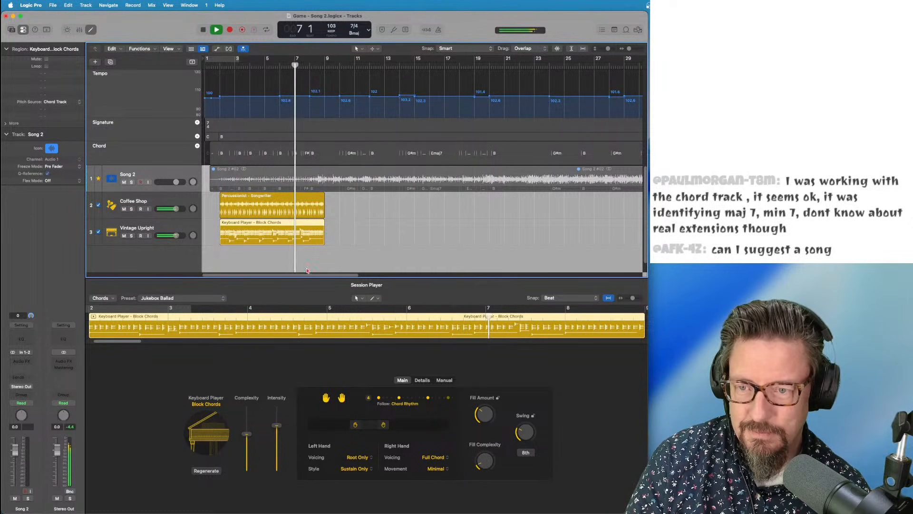
left_click(531, 456)
key("space")
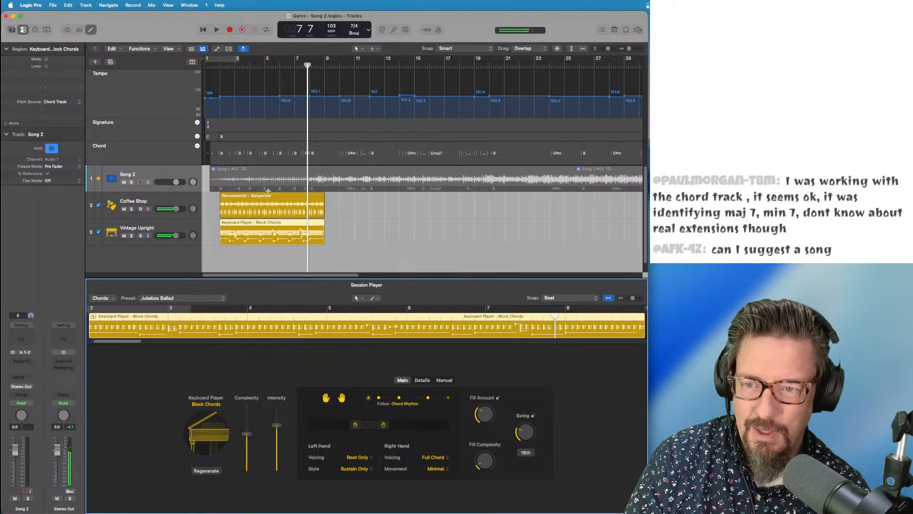
left_click(290, 64)
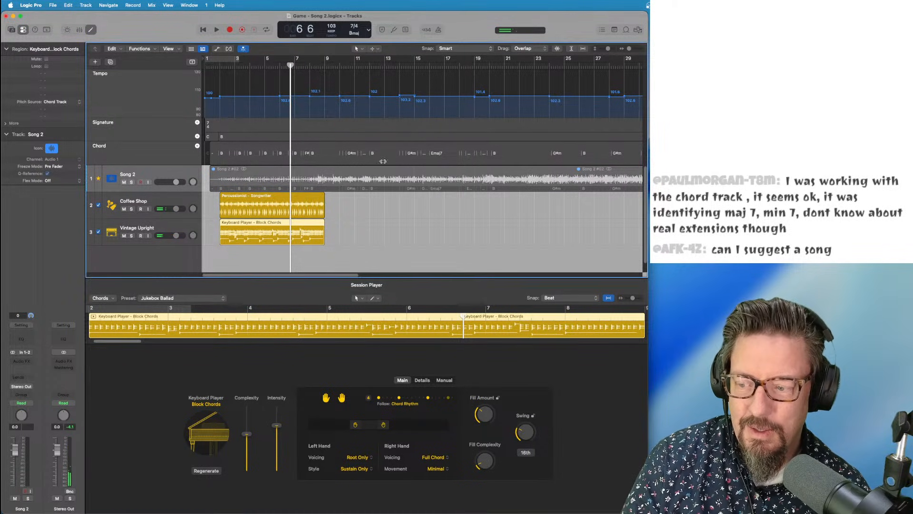
left_click(524, 432)
key("space")
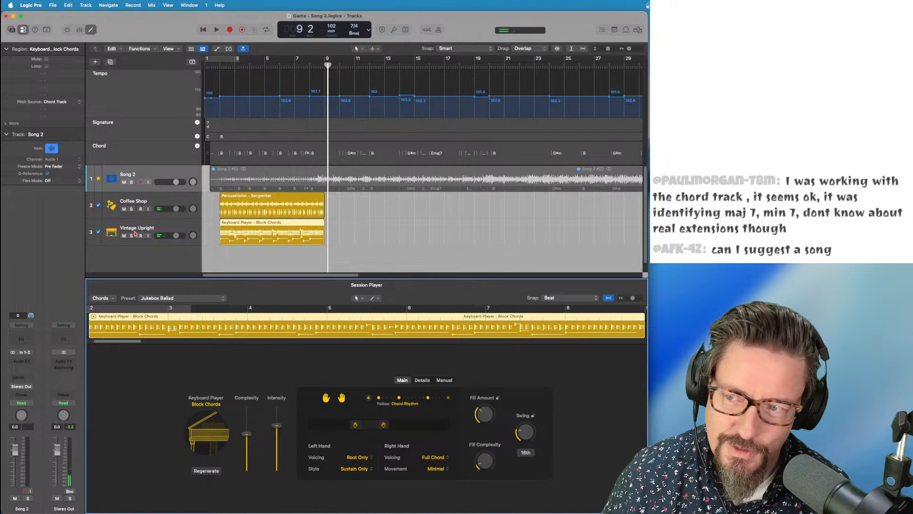
Add a Session Player Bass Player track using the Pop Rock style
left_click(87, 5)
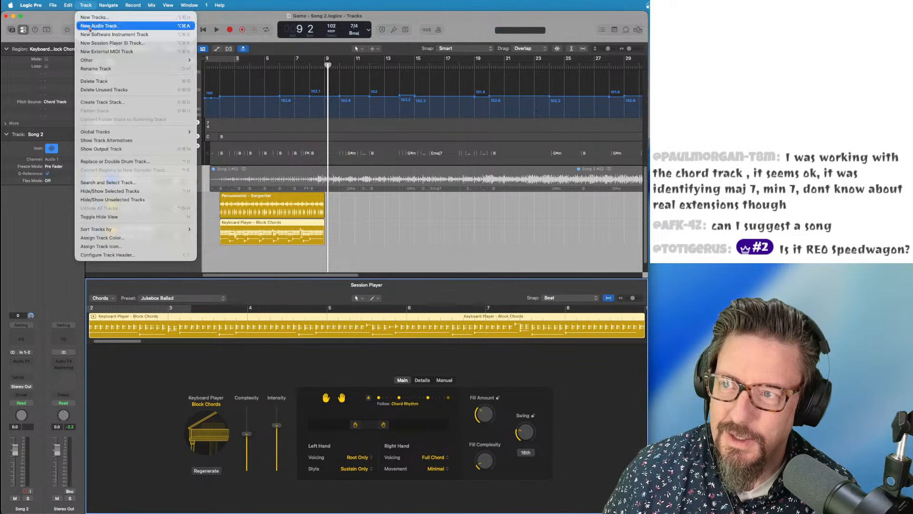
mouse_move(96, 60)
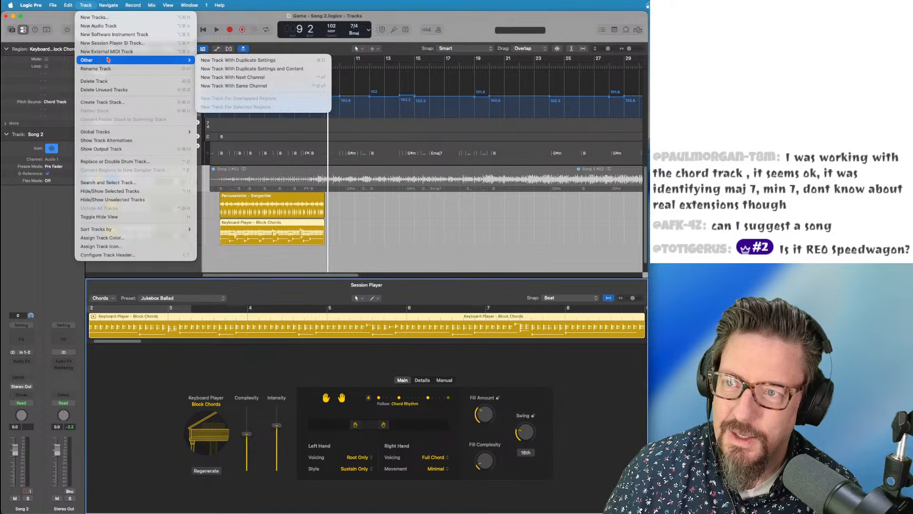
left_click(110, 44)
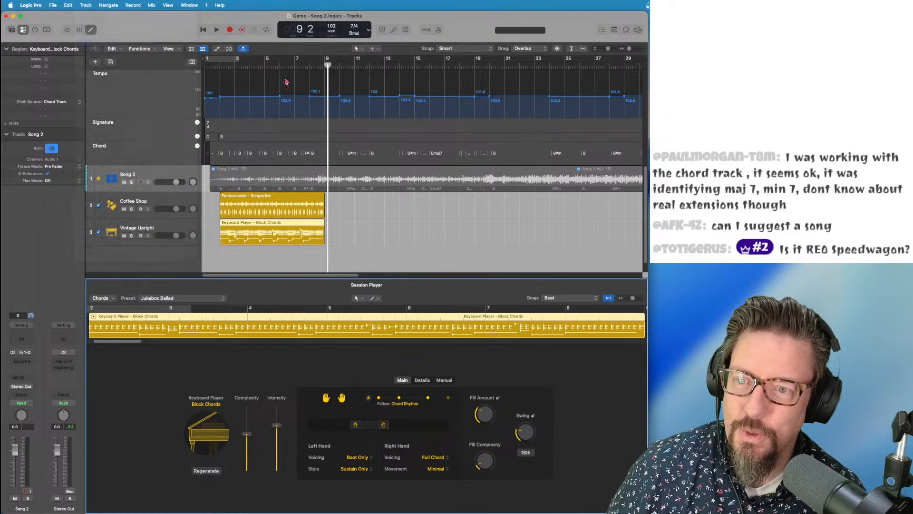
left_click(369, 226)
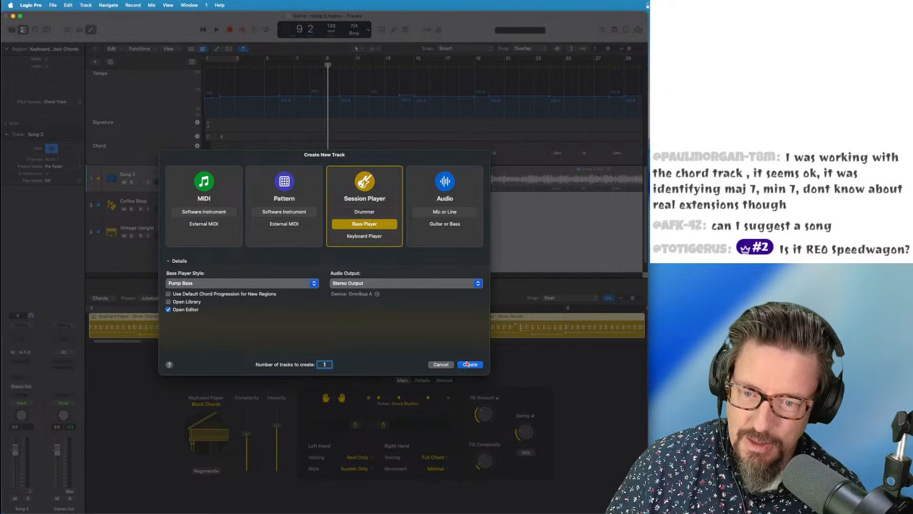
left_click(241, 284)
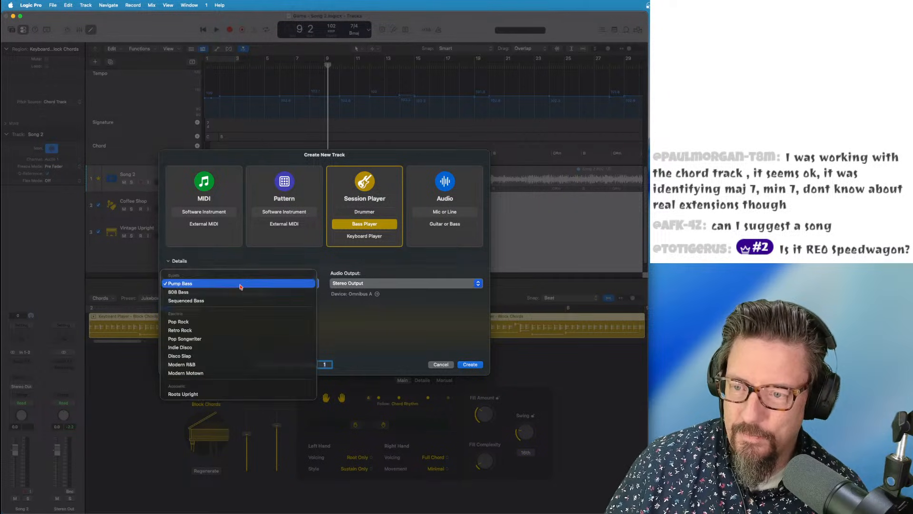
left_click(197, 324)
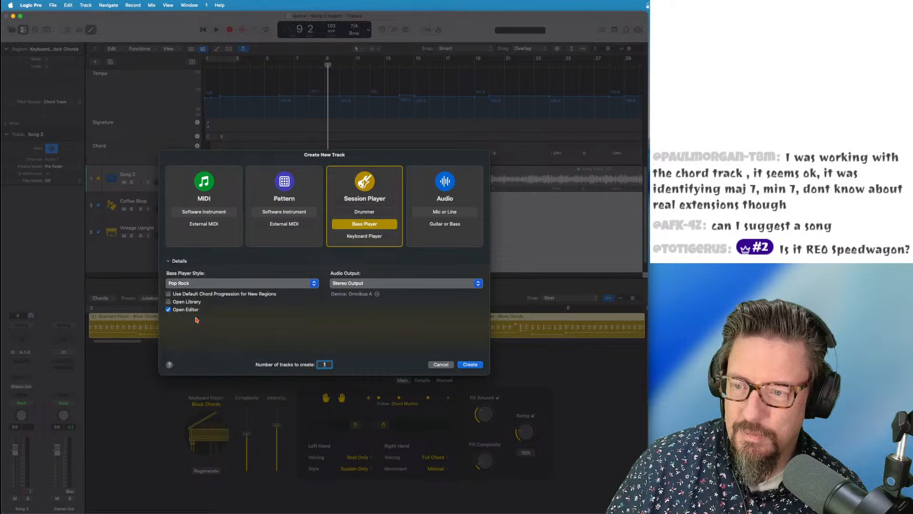
left_click(470, 365)
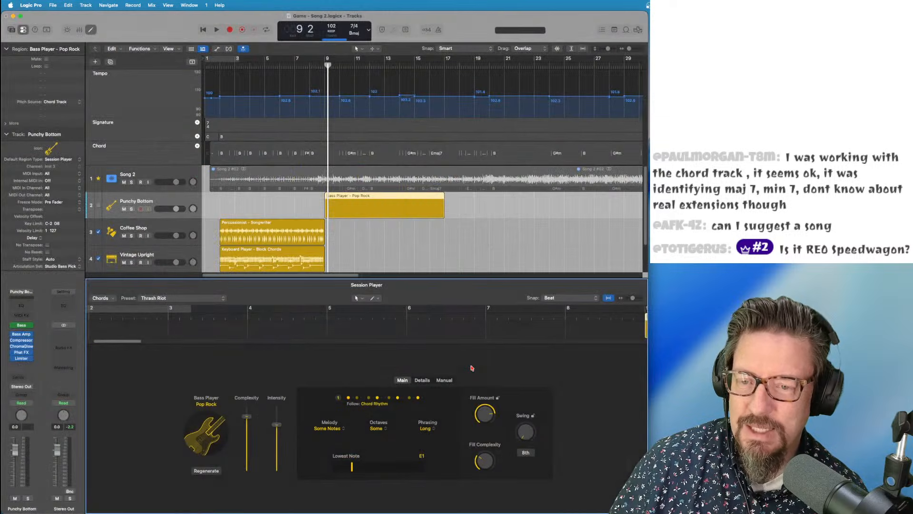
Copy the Percussionist and Block Chords keyboard regions so the copies start at bar 9
mouse_move(390, 197)
left_mouse_down()
mouse_move(333, 217)
mouse_move(281, 218)
mouse_move(408, 194)
mouse_move(389, 202)
left_mouse_up()
left_click_drag(255, 228, 360, 230)
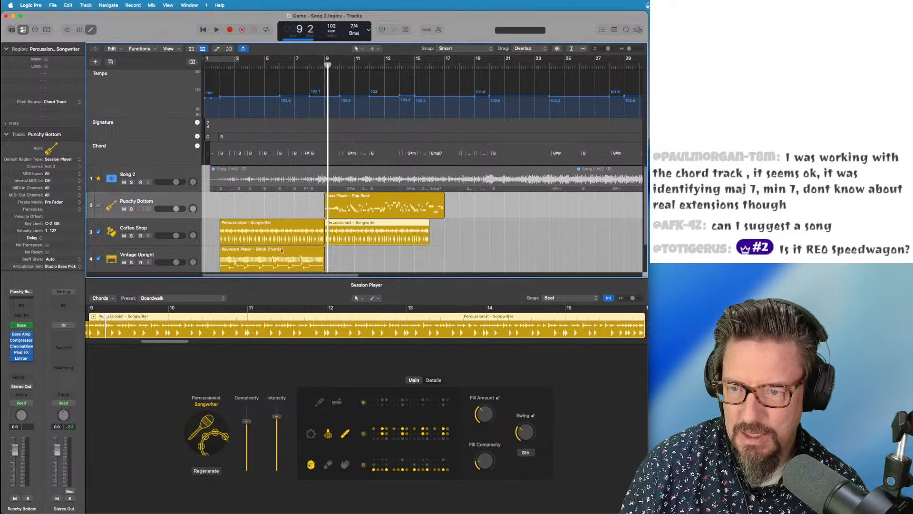
left_click_drag(276, 257, 381, 255)
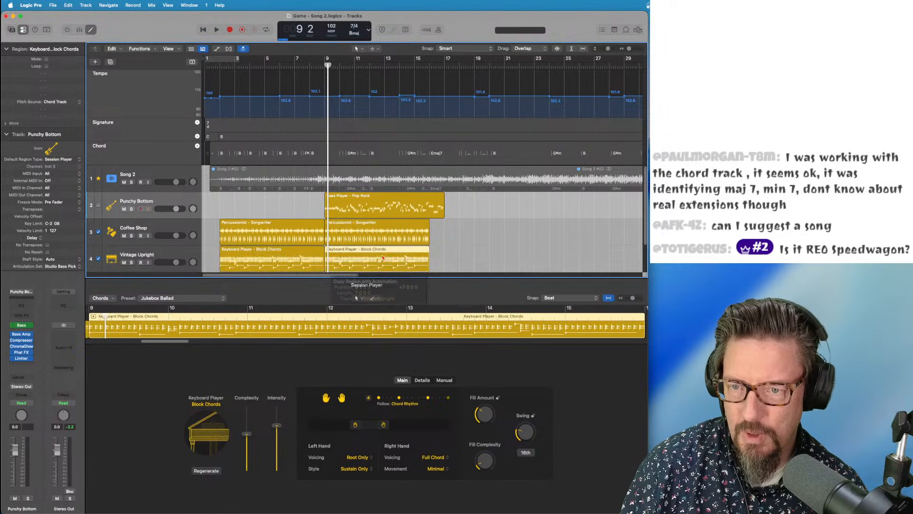
scroll(298, 230, "down", 3)
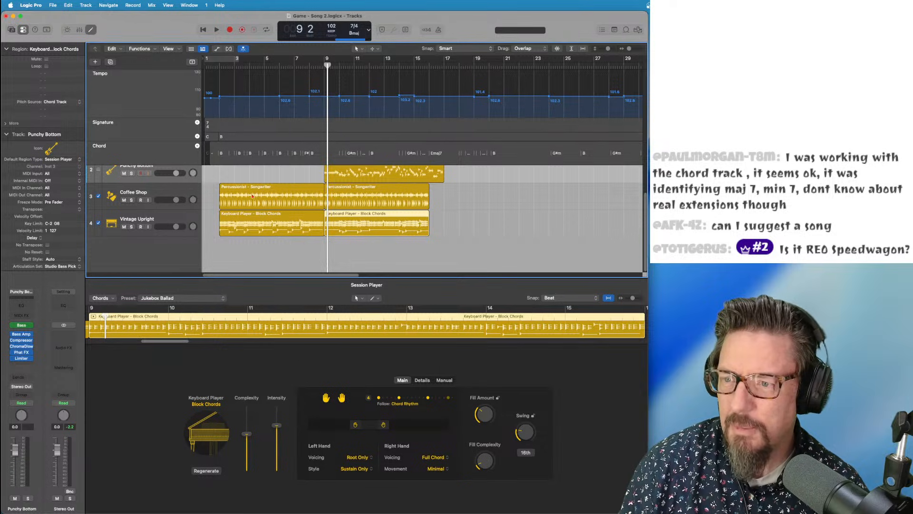
left_click(352, 190)
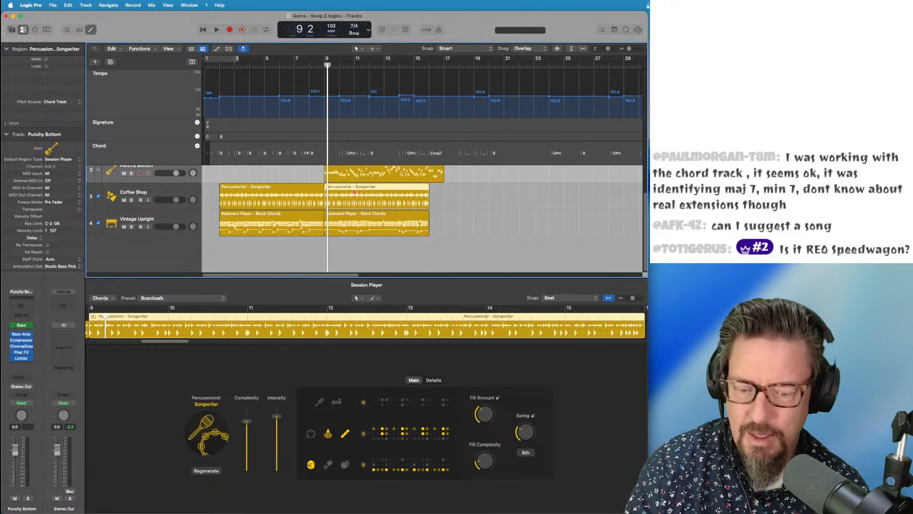
Add a Session Player Drummer track using the Retro Rock style
left_click(86, 6)
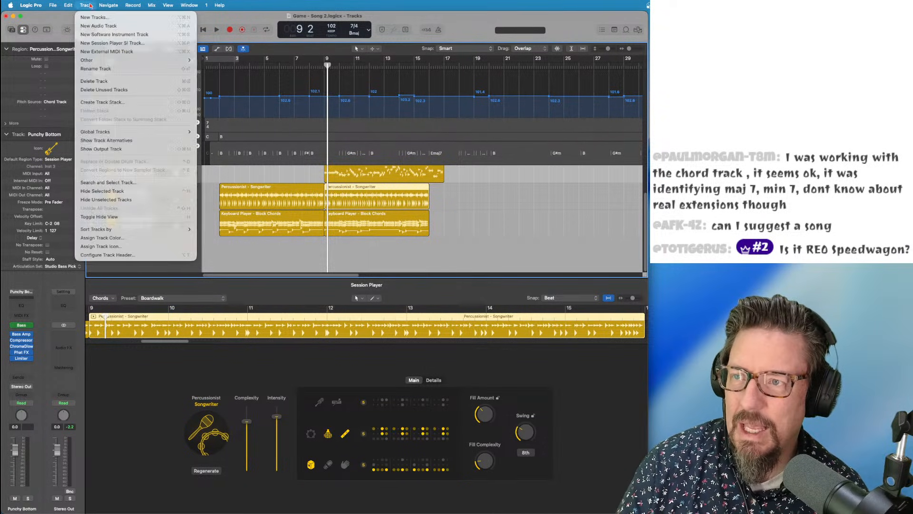
left_click(95, 43)
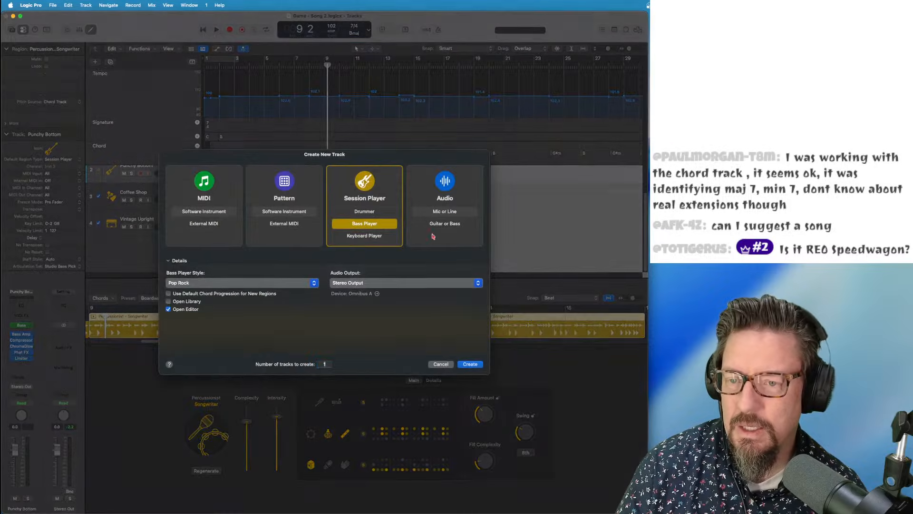
left_click(364, 212)
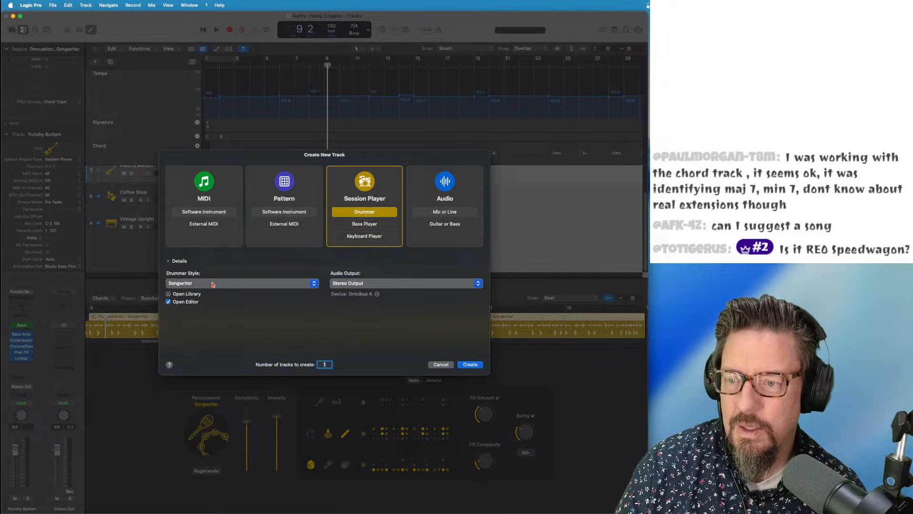
left_click(204, 284)
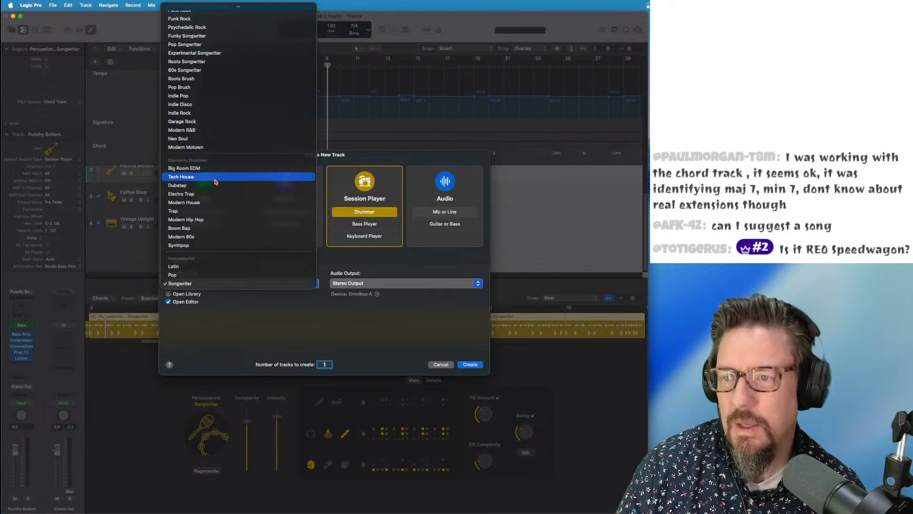
scroll(168, 25, "up", 2)
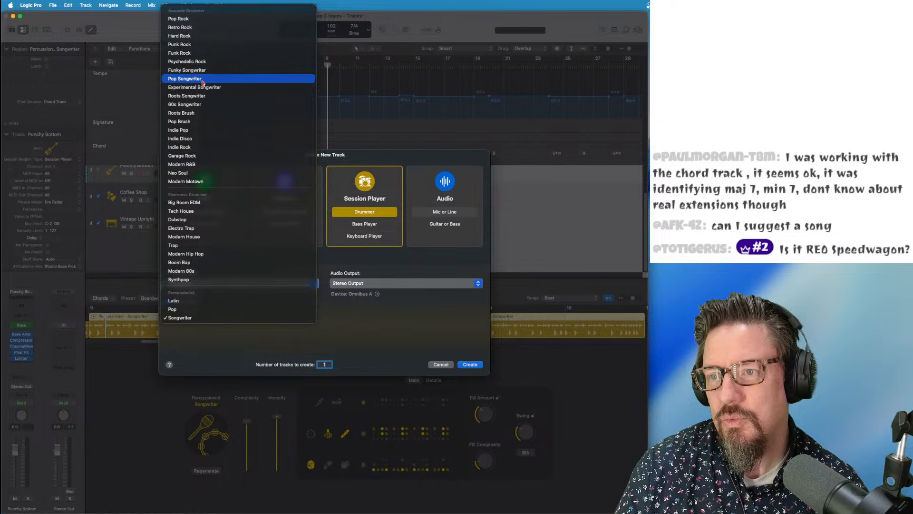
left_click(209, 29)
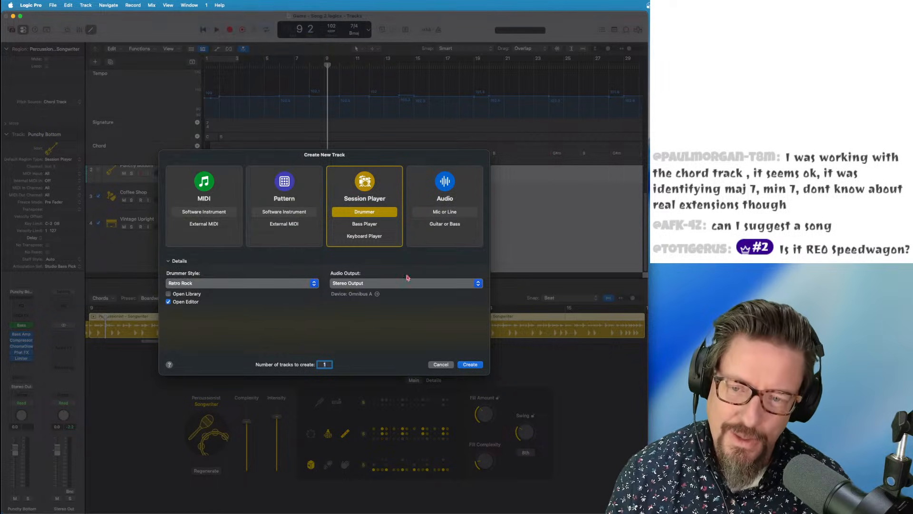
left_click(470, 364)
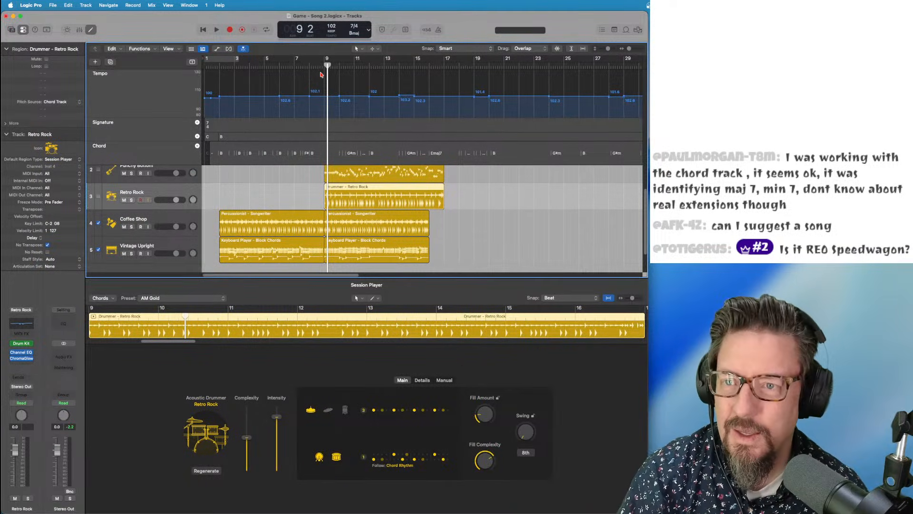
Play back from around bar 8 with the Punchy Bottom bass track turned on
double_click(321, 75)
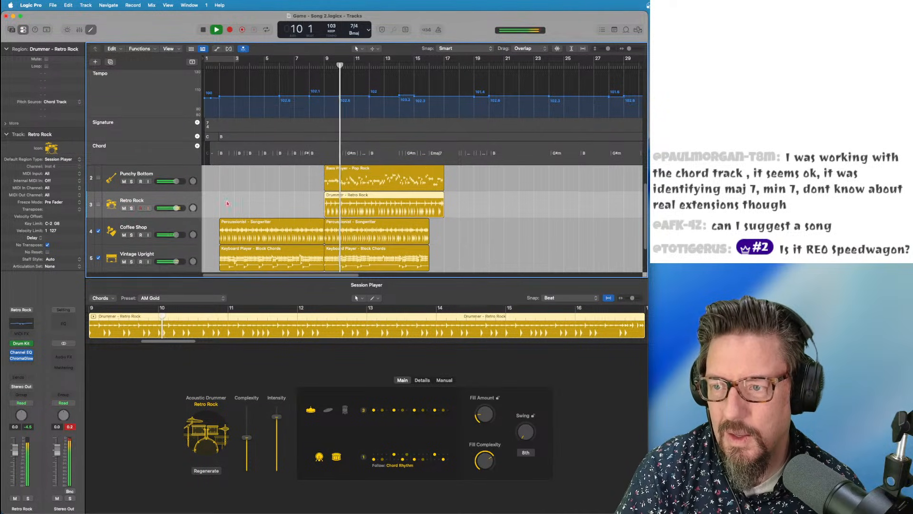
scroll(329, 203, "up", 1)
left_click(98, 178)
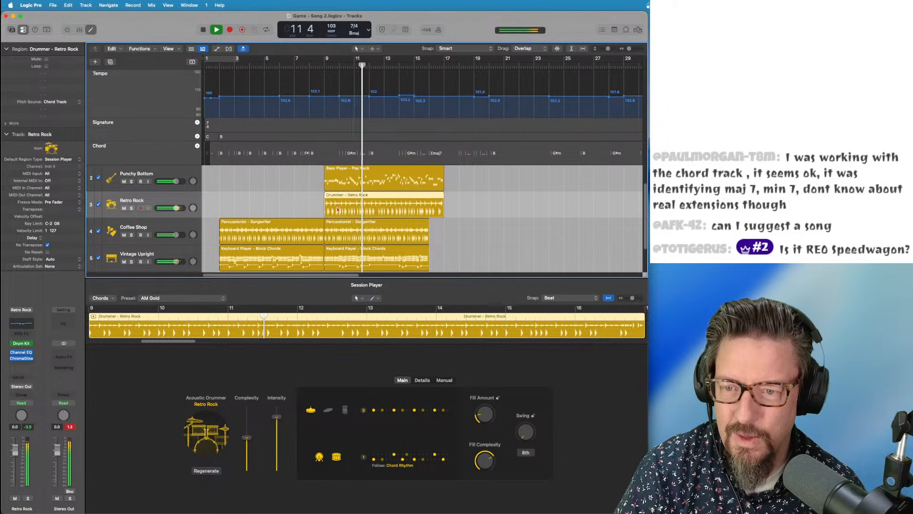
key("space")
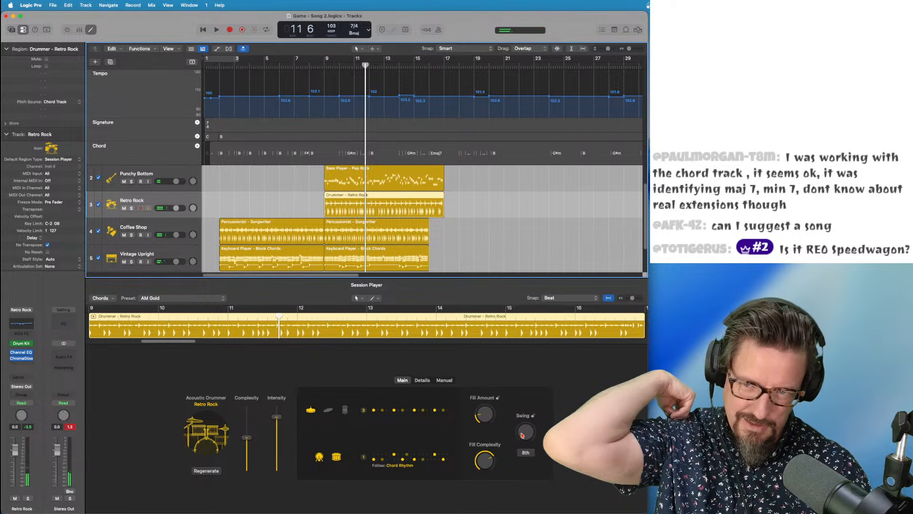
Raise the swing to 53% on the drummer and 56% on the Pop Rock bass
left_click_drag(522, 433, 513, 412)
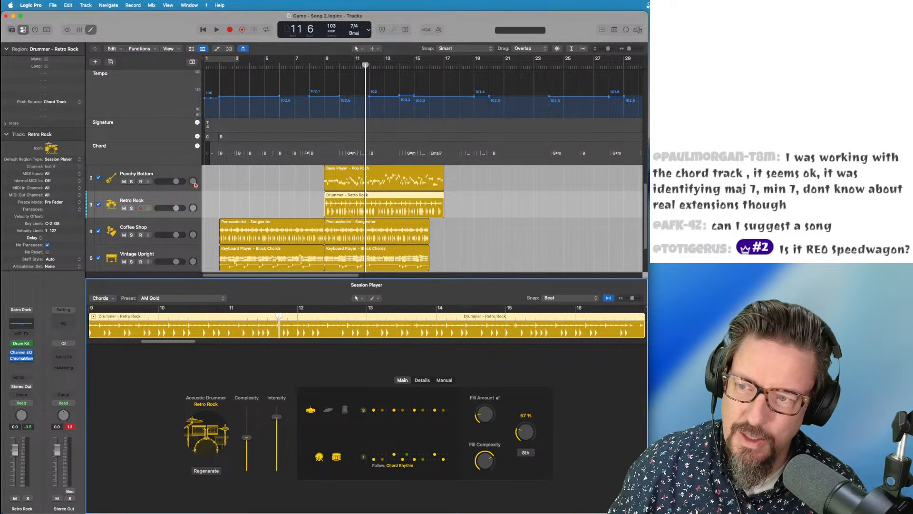
left_click(182, 175)
left_click_drag(532, 435, 517, 412)
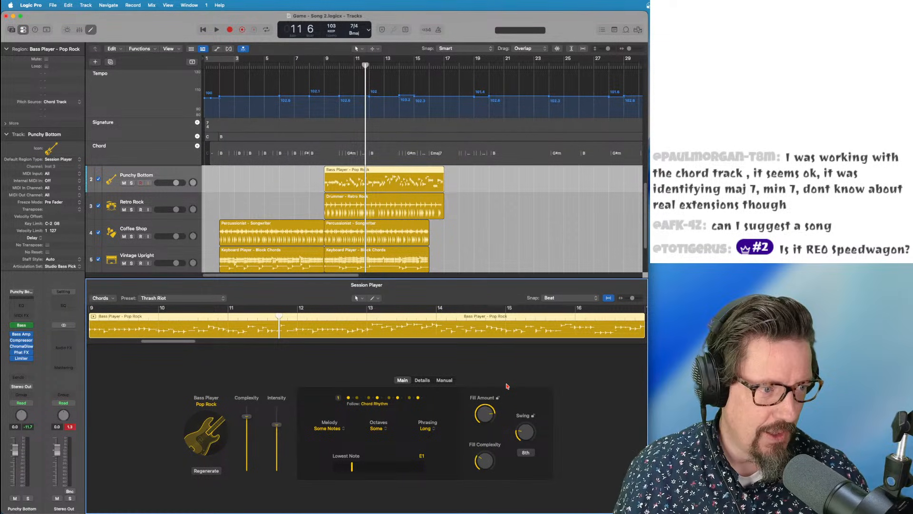
Play the arrangement from bar 9, then stop
left_click(324, 65)
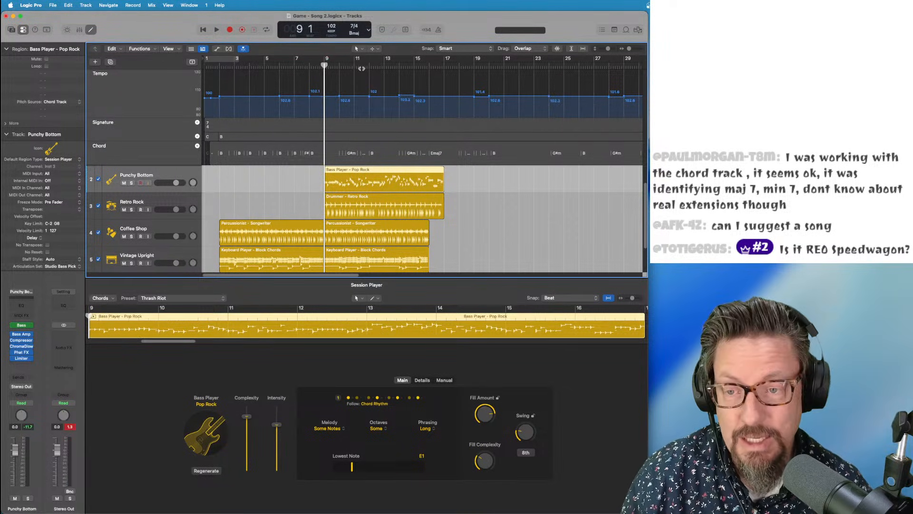
key("space")
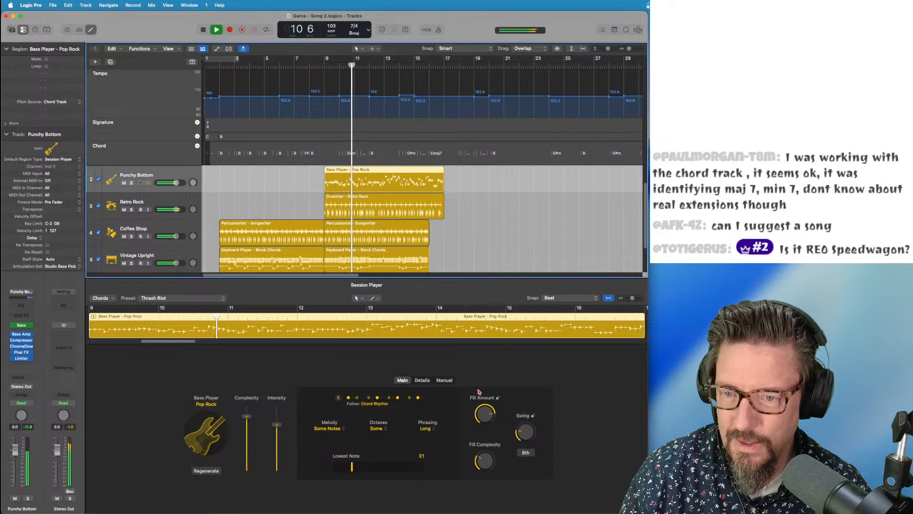
key("space")
Reset swing to 50% on the Block Chords, Percussionist, Retro Rock drummer and Pop Rock bass regions
left_click(363, 259)
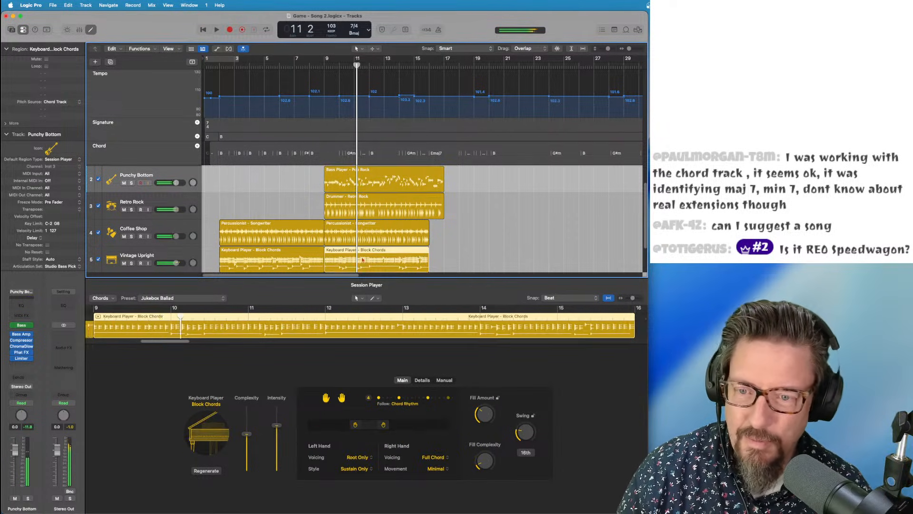
left_click(527, 435, "alt")
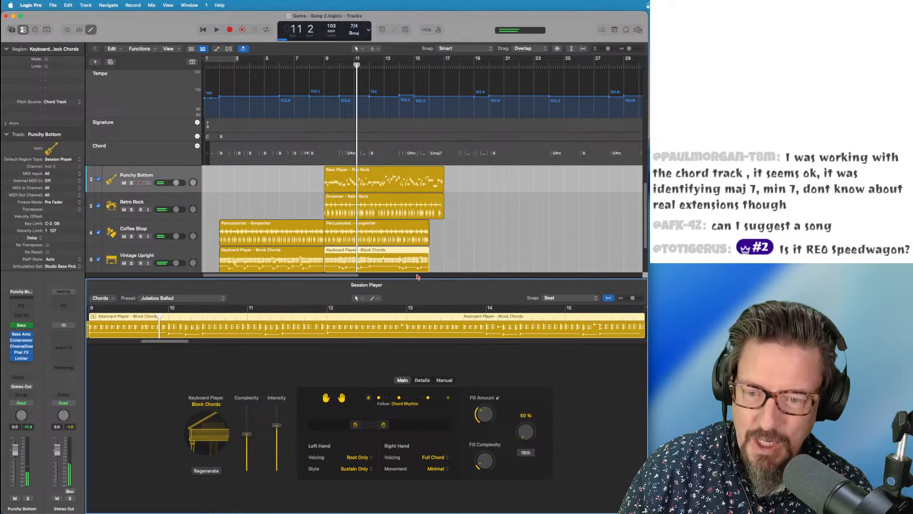
left_click(381, 231)
left_click(532, 435, "alt")
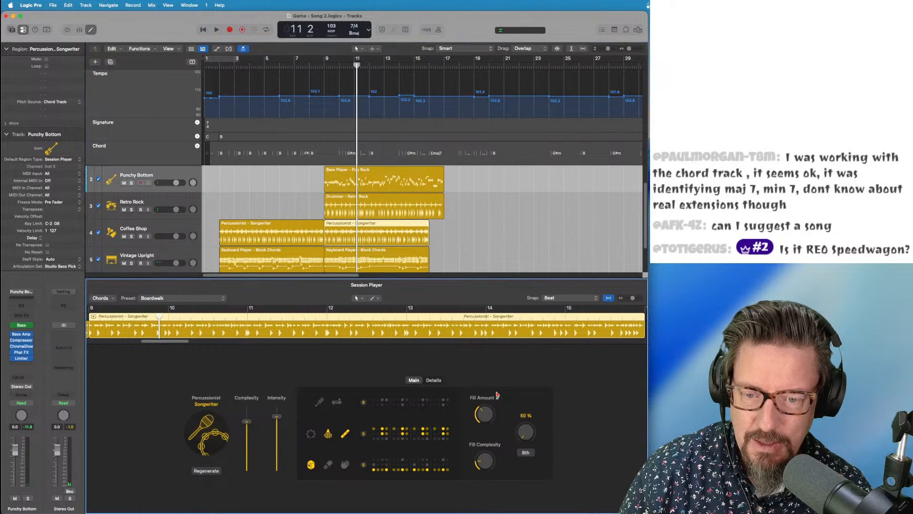
left_click(369, 197)
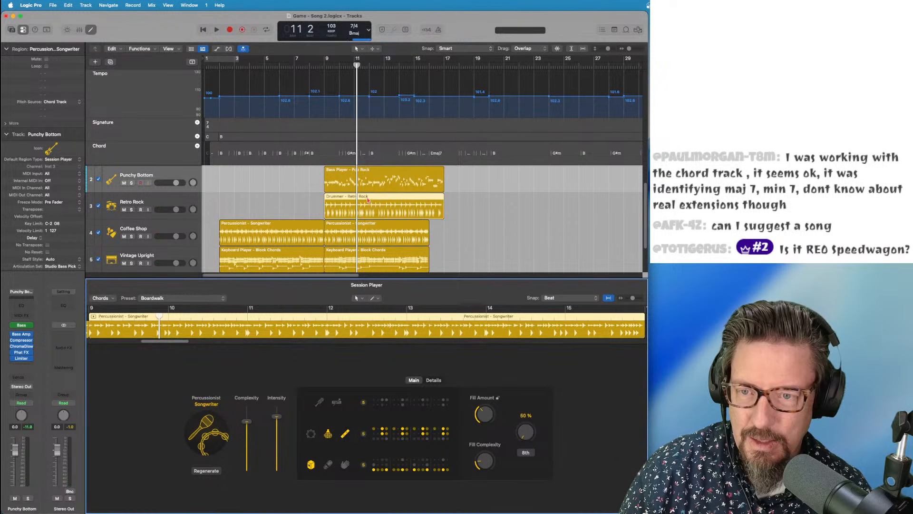
left_click(526, 432, "alt")
left_click(367, 178)
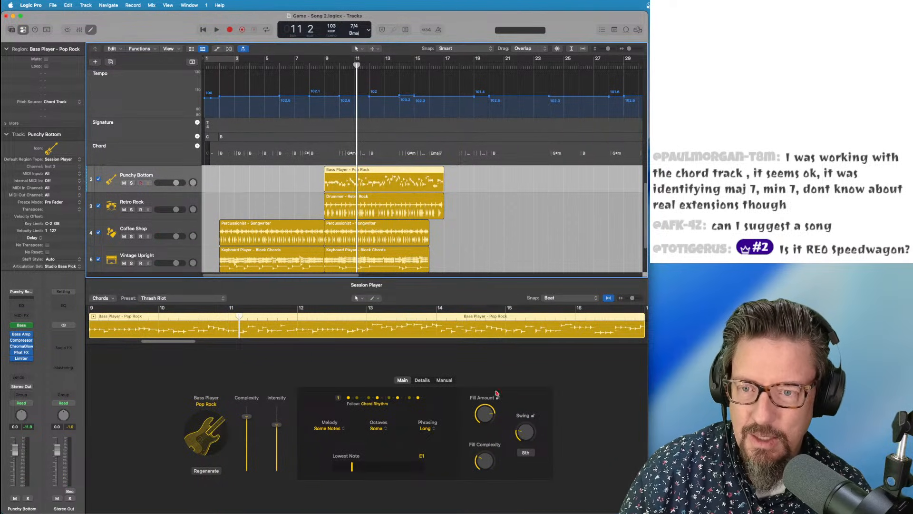
left_click(524, 431, "alt")
Listen back from just before bar 9, leaving track hide mode and resetting the Stereo Out peak reading
double_click(318, 64)
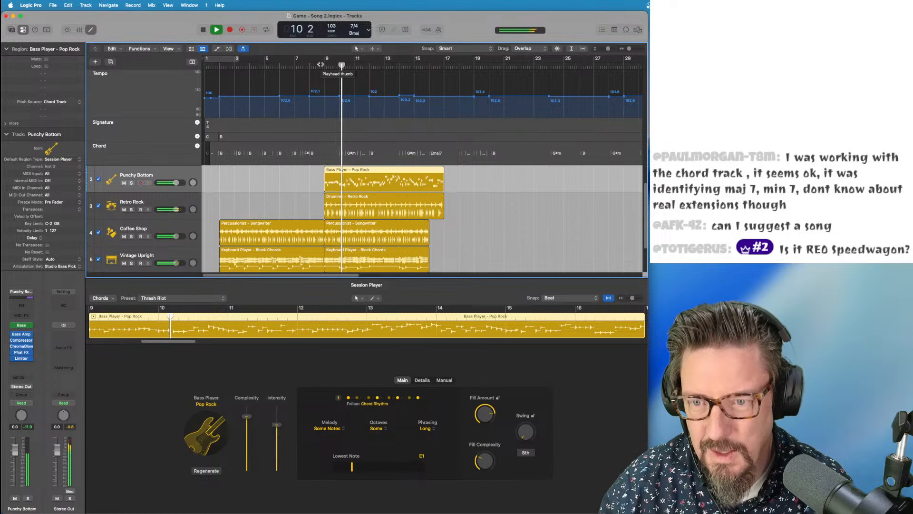
scroll(359, 179, "up", 1)
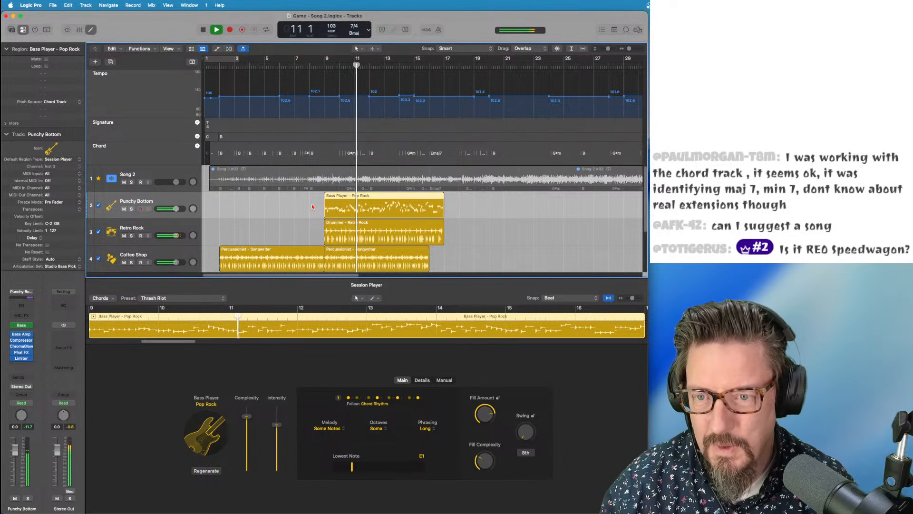
scroll(355, 209, "down", 2)
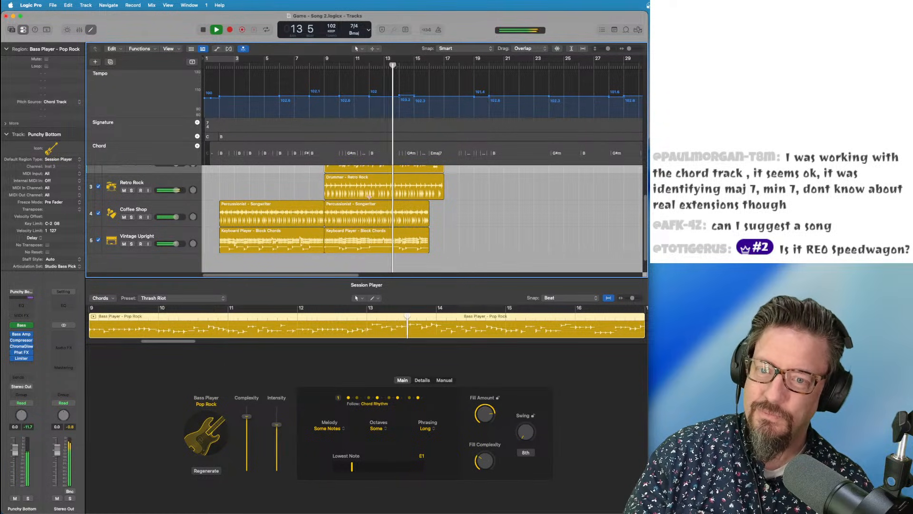
key("space")
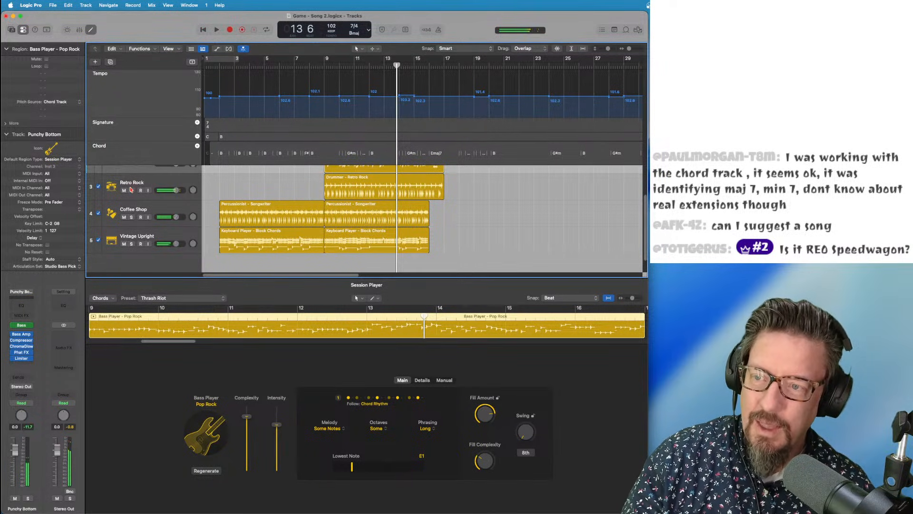
scroll(114, 186, "up", 3)
key("h")
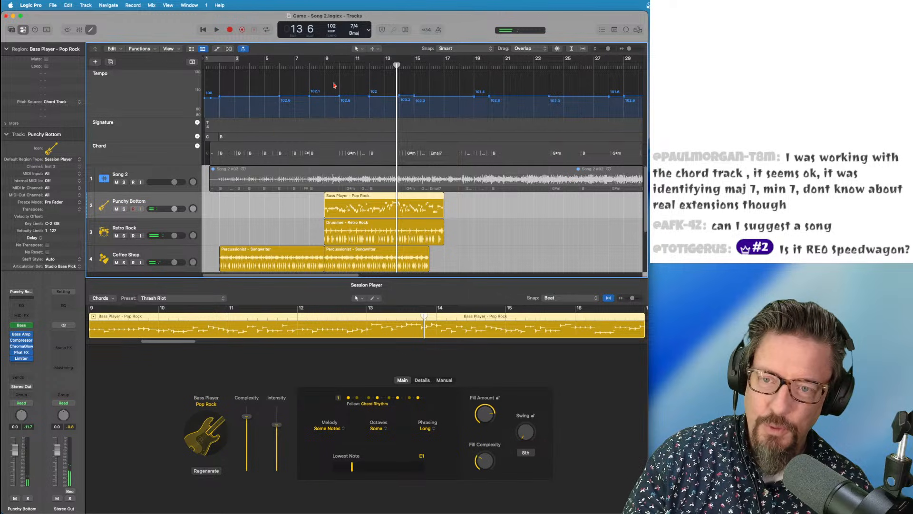
left_click_drag(397, 66, 325, 71)
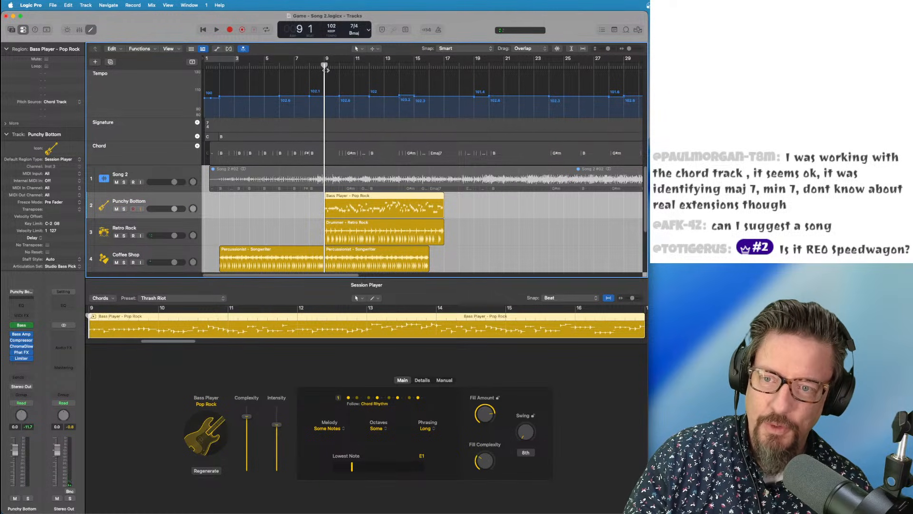
key("space")
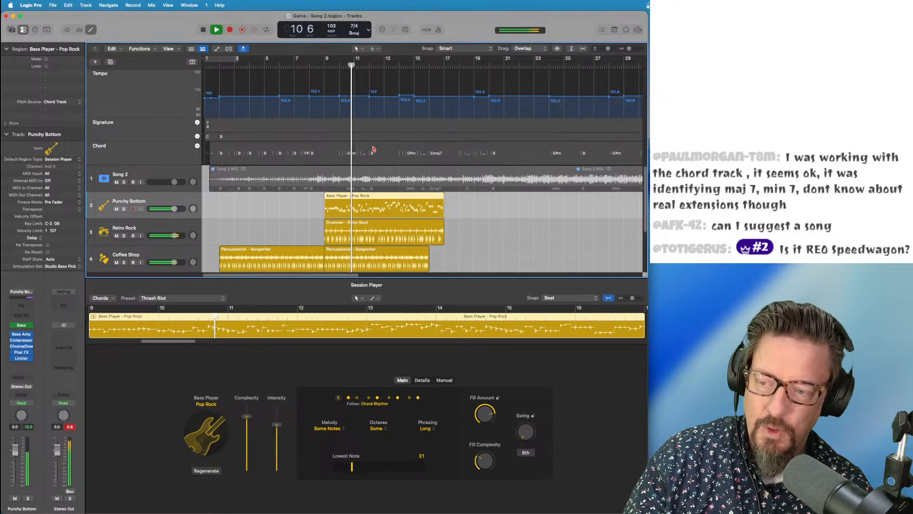
left_click(74, 427)
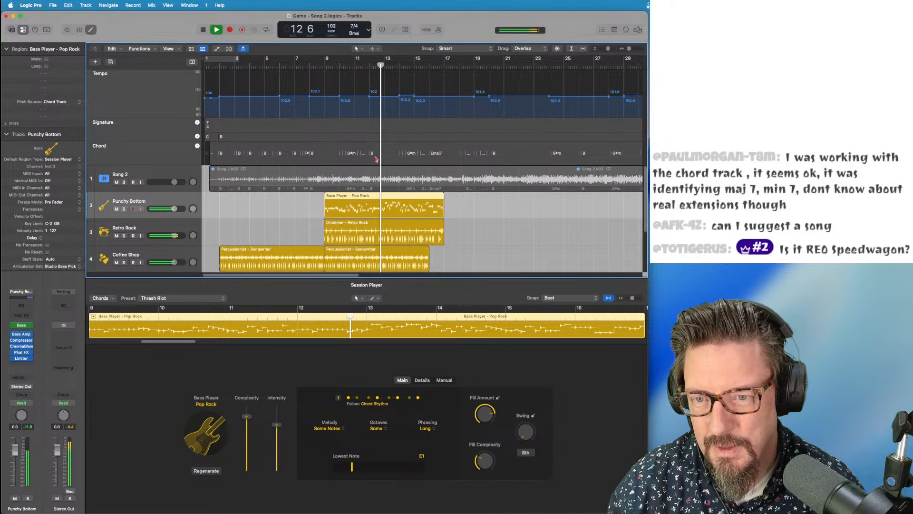
key("space")
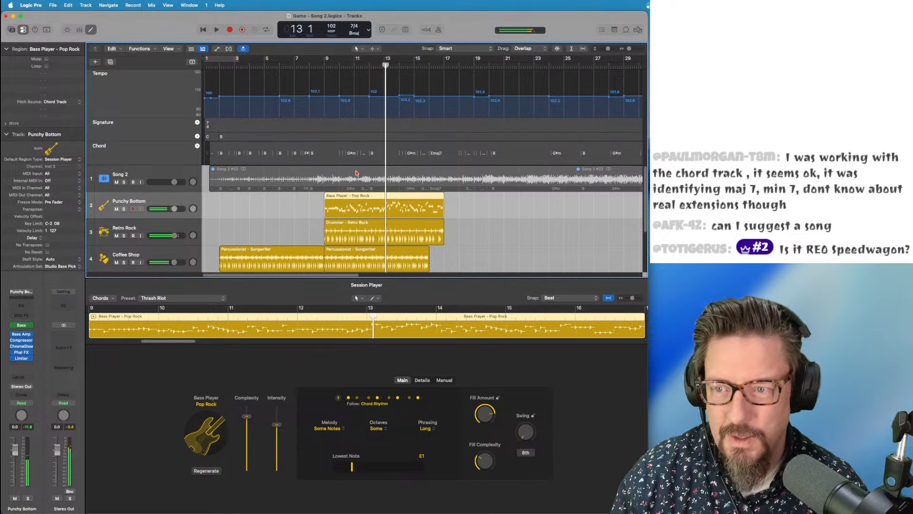
Apply Stem Splitter to the Song 2 region to separate it into six stem tracks
right_click(357, 173)
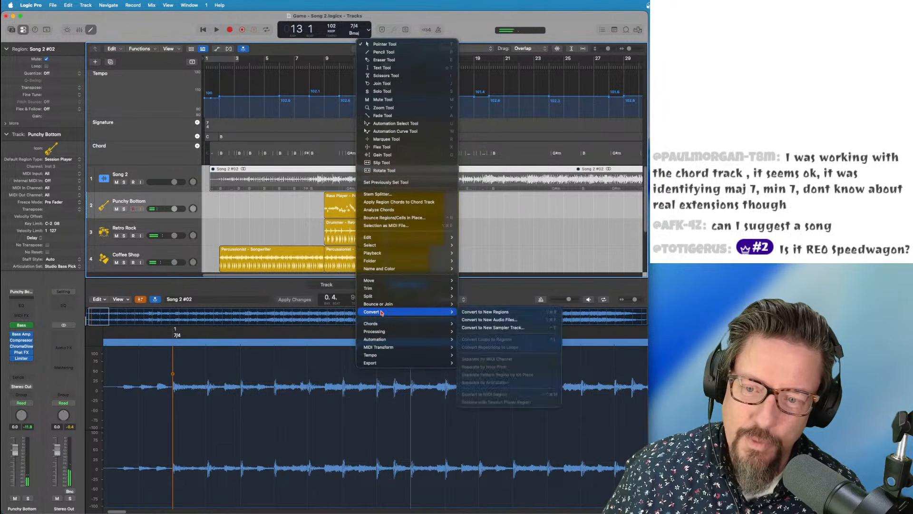
mouse_move(377, 332)
left_click(476, 331)
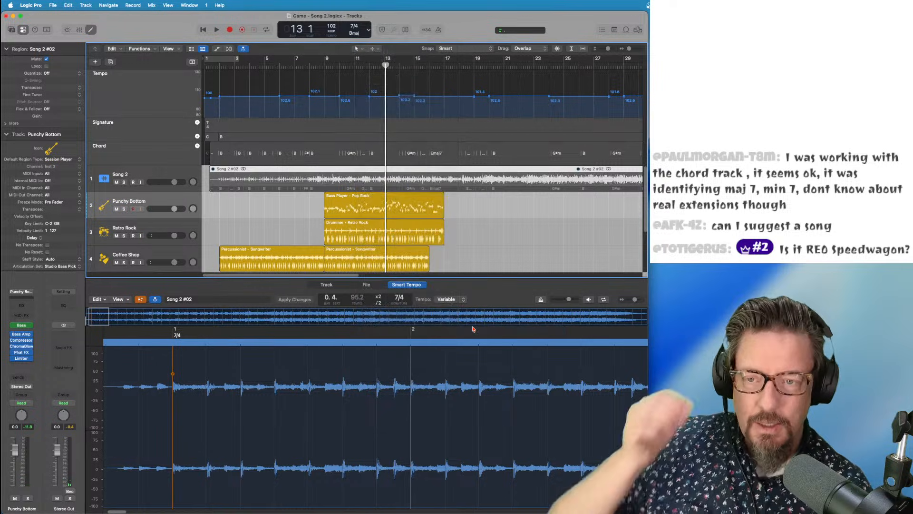
left_click(387, 352)
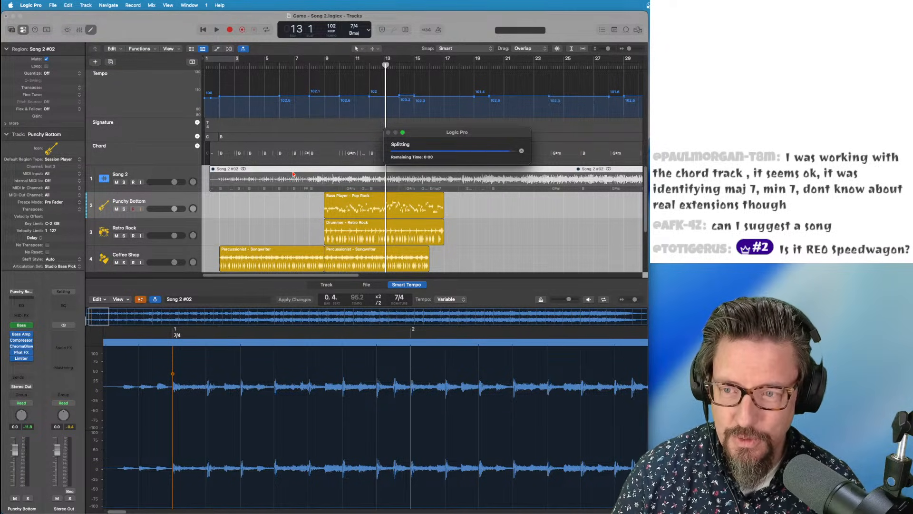
Close the audio editor and mute the Vocals and Drums stems
scroll(327, 204, "down", 3)
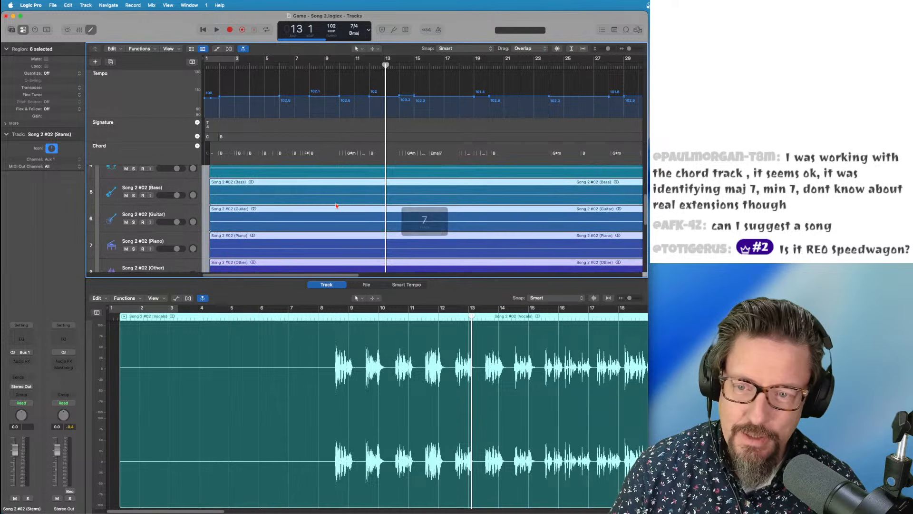
key("e")
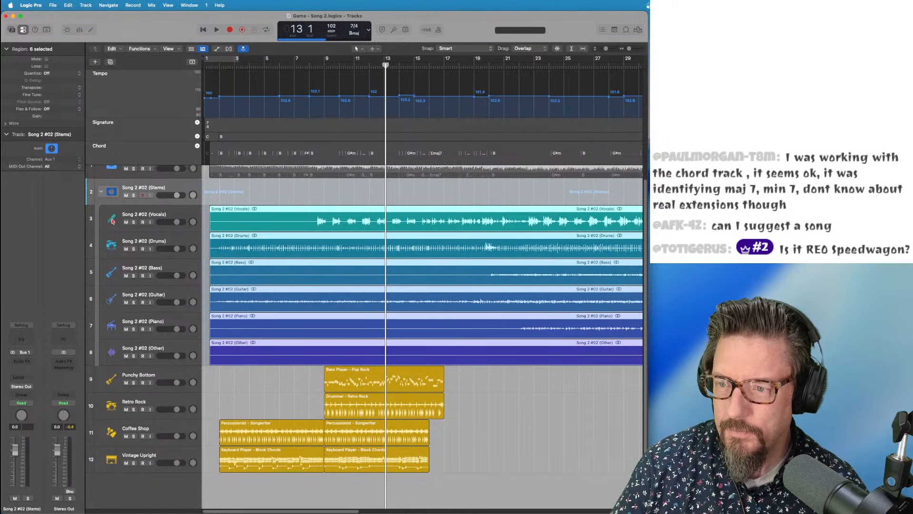
left_click(126, 222)
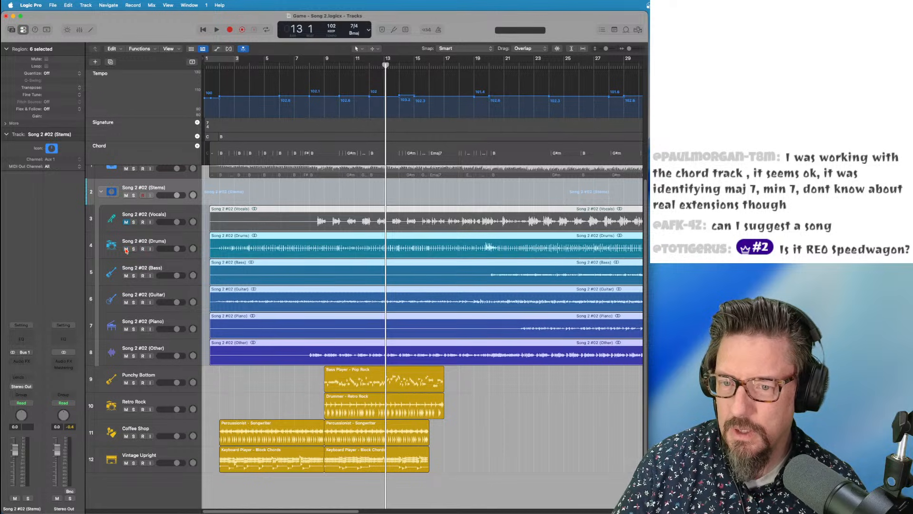
left_click(126, 249)
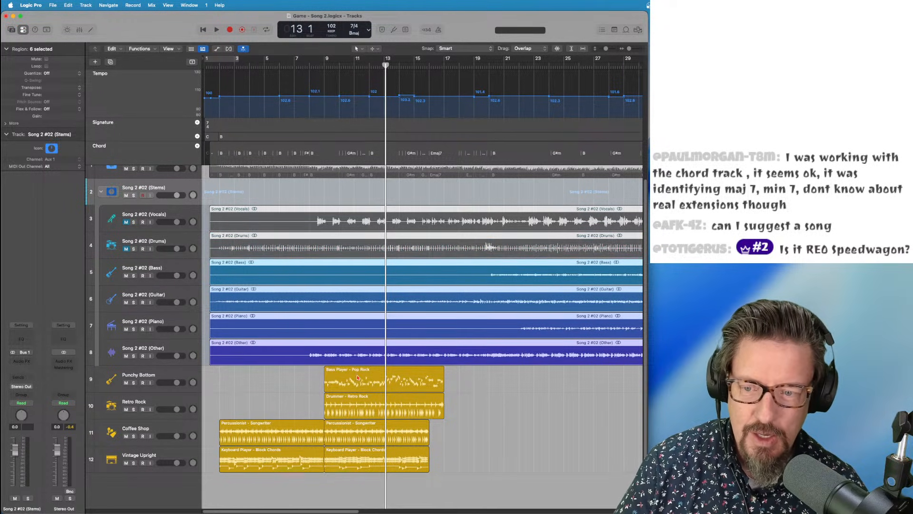
Move the Pop Rock bass, Retro Rock drummer, second Percussionist and second Block Chords regions to bar 20
left_click_drag(348, 375, 515, 373)
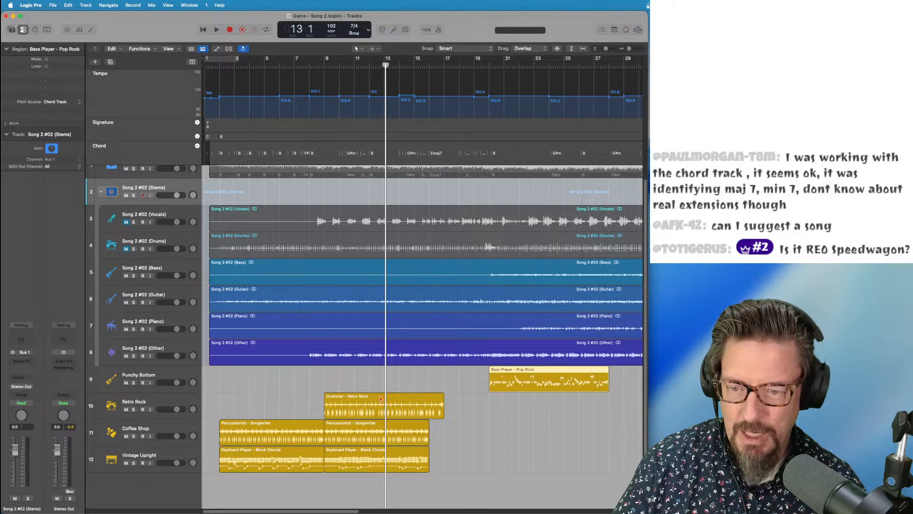
left_click_drag(356, 399, 520, 395)
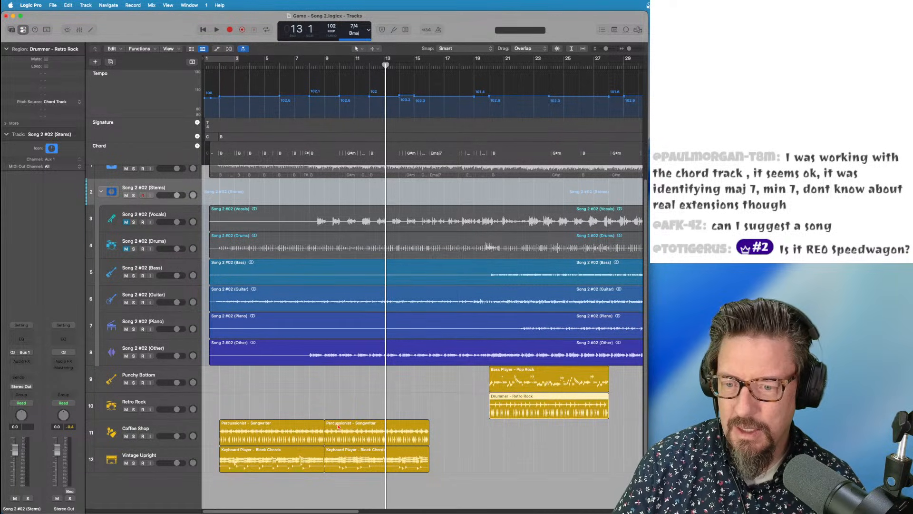
left_click_drag(338, 427, 505, 424)
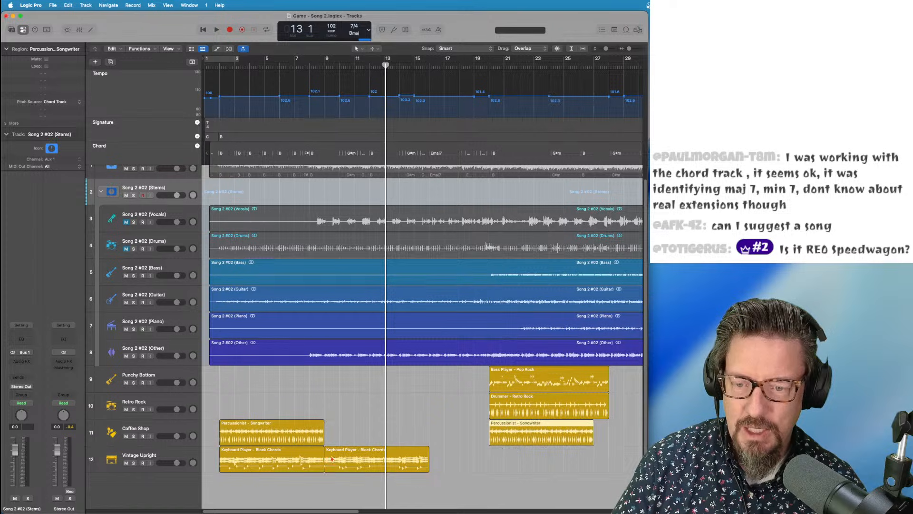
left_click_drag(336, 453, 501, 453)
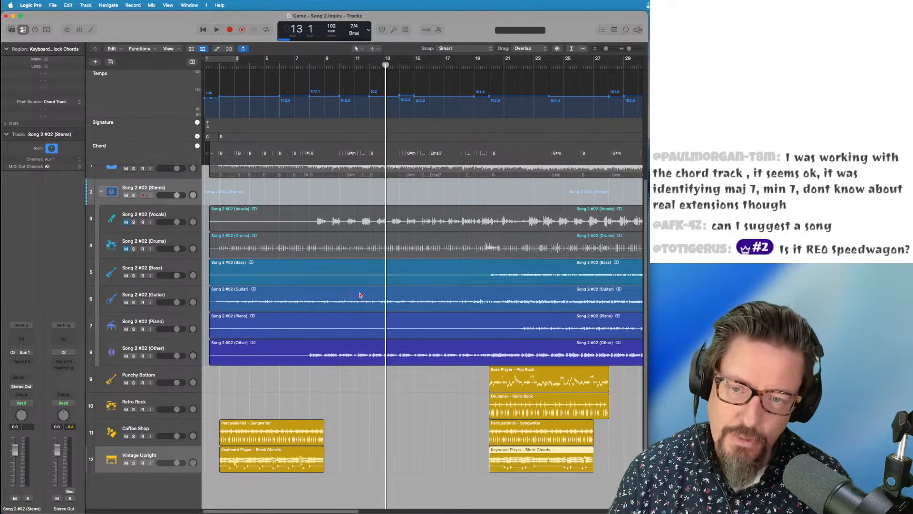
Mute the Guitar, Piano and Other stems
left_click(126, 302)
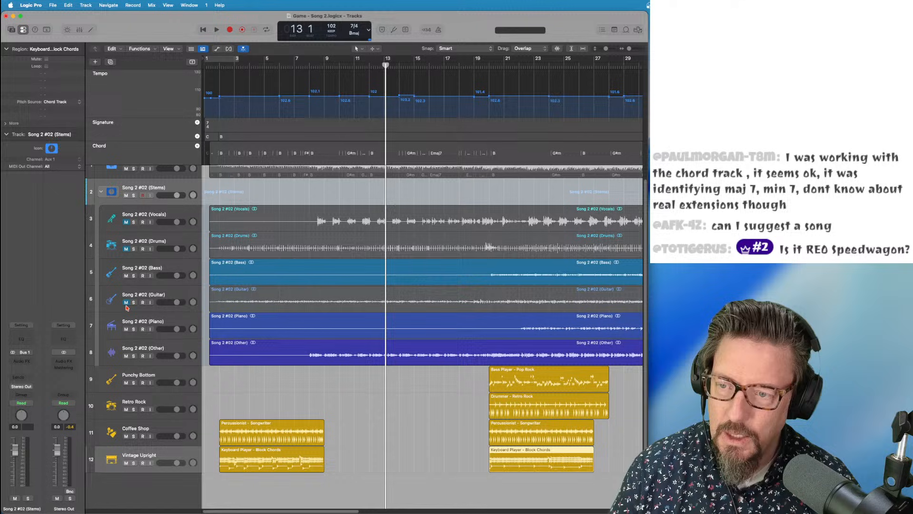
left_click(126, 329)
left_click(127, 355)
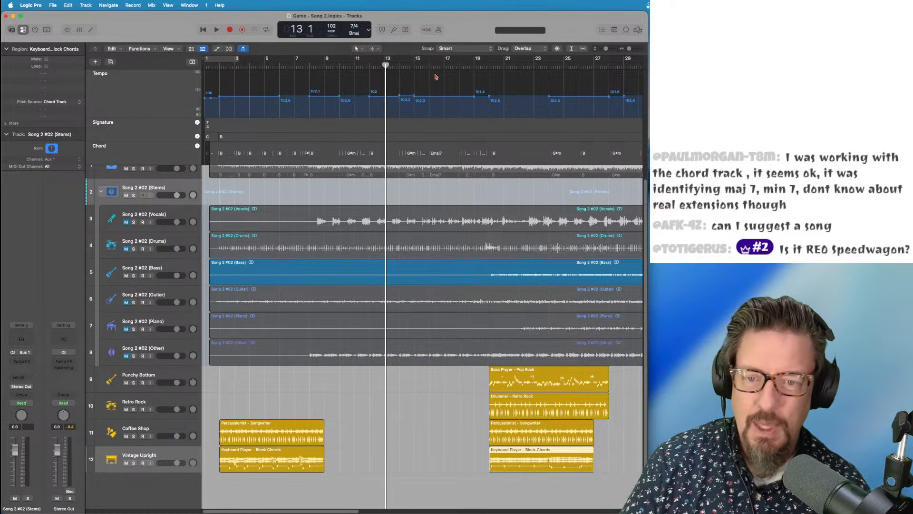
Play from bar 19, solo and then unsolo the Bass stem, and mute Vintage Upright
left_click(480, 67)
key("space")
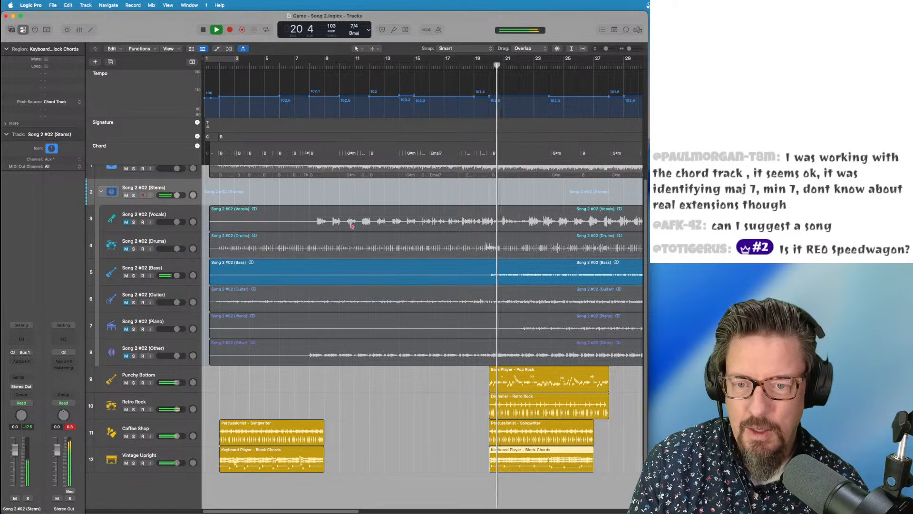
left_click(133, 275)
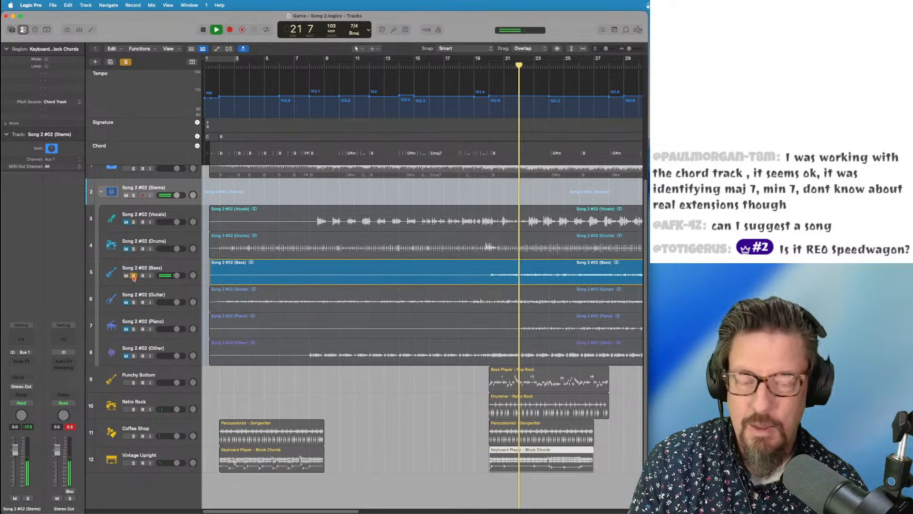
left_click(134, 276)
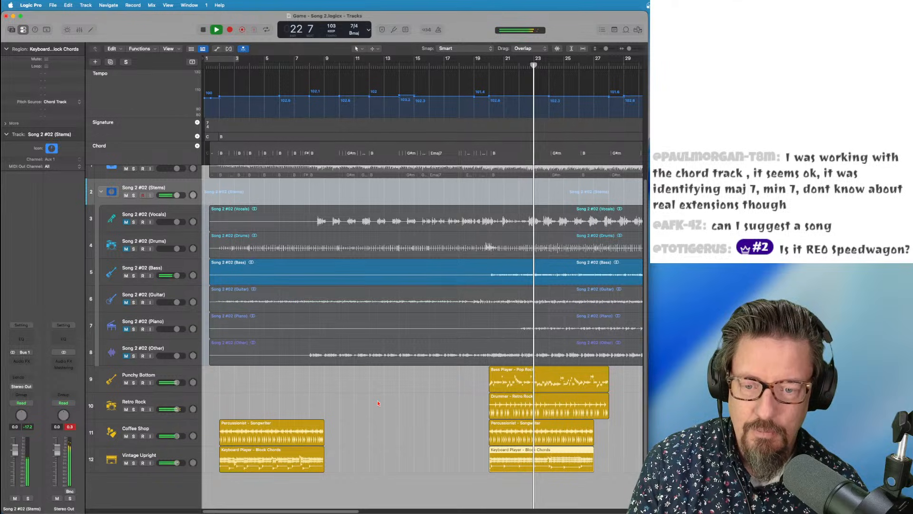
left_click(126, 463)
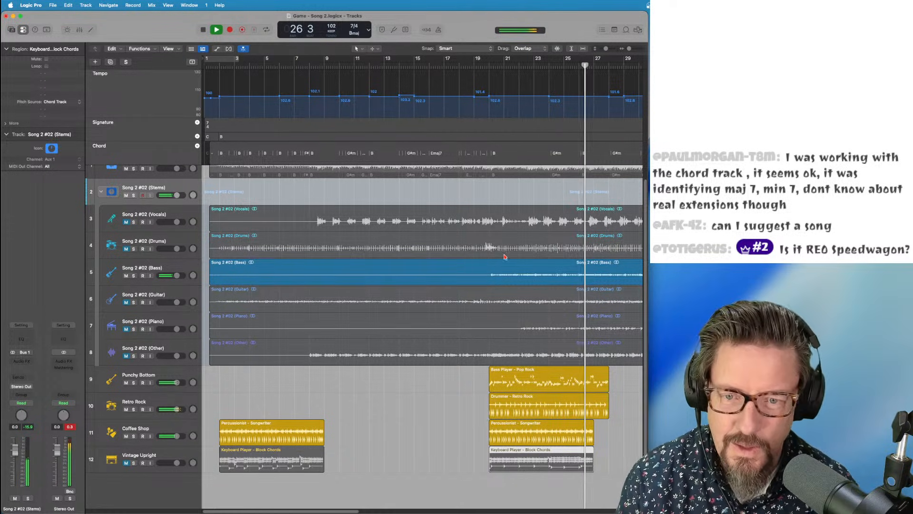
Stop playback, unmute the Drums stem, return to bar 20, and mute the Retro Rock track
key("space")
left_click(126, 249)
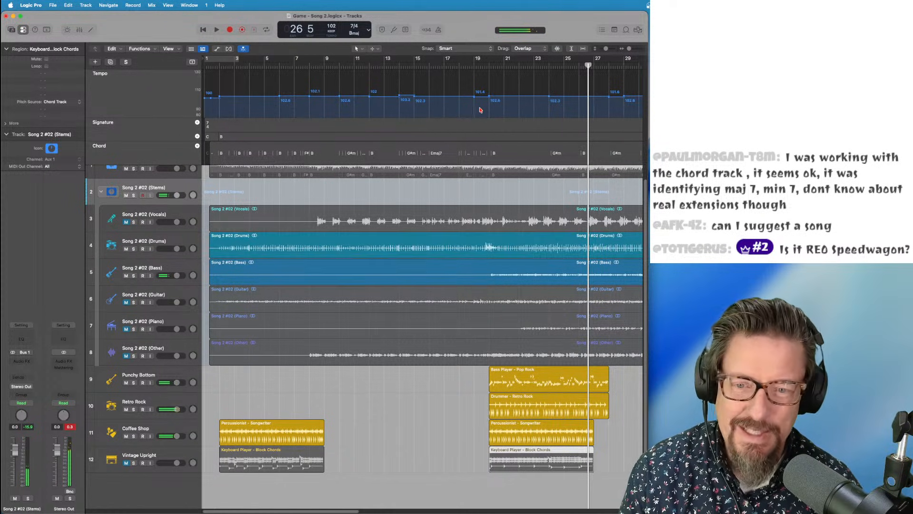
left_click_drag(509, 72, 490, 65)
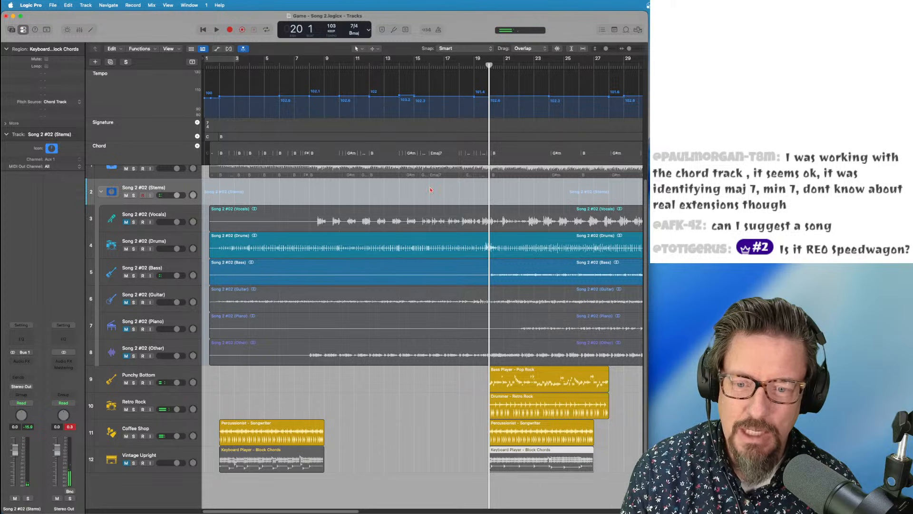
left_click(126, 409)
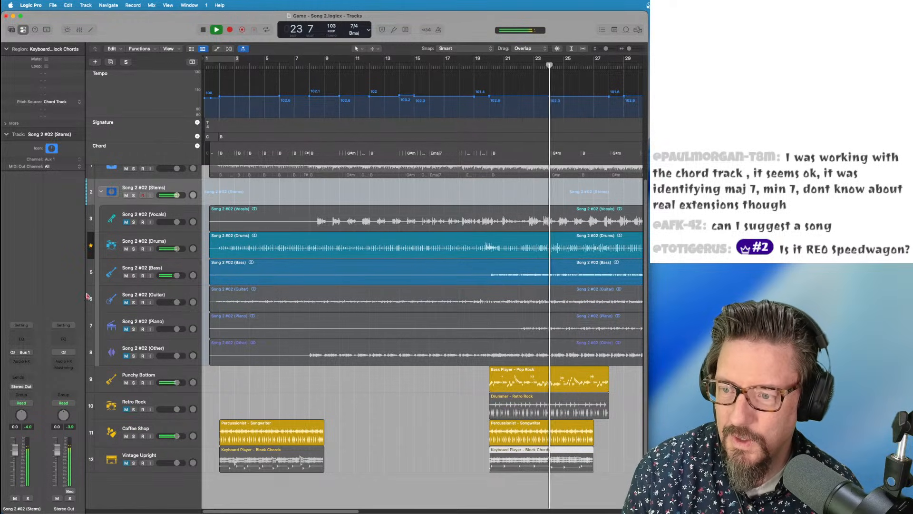
From bar 20, mute the Drums and Bass stems, unmute Retro Rock, and select its drummer region
left_click(91, 433)
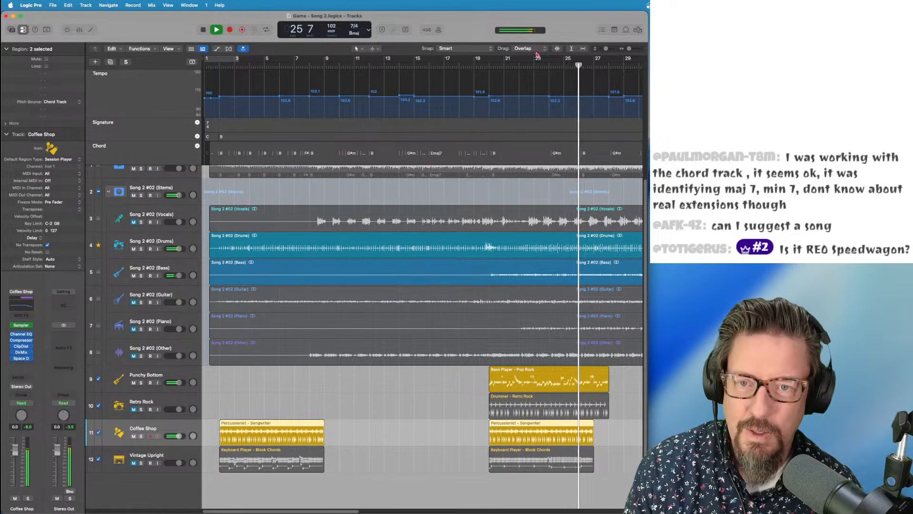
left_click(490, 65)
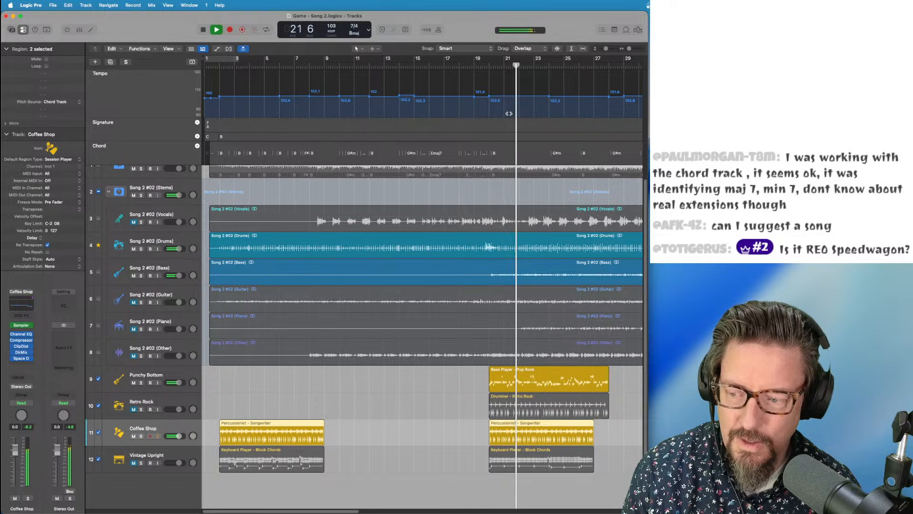
left_click(134, 249)
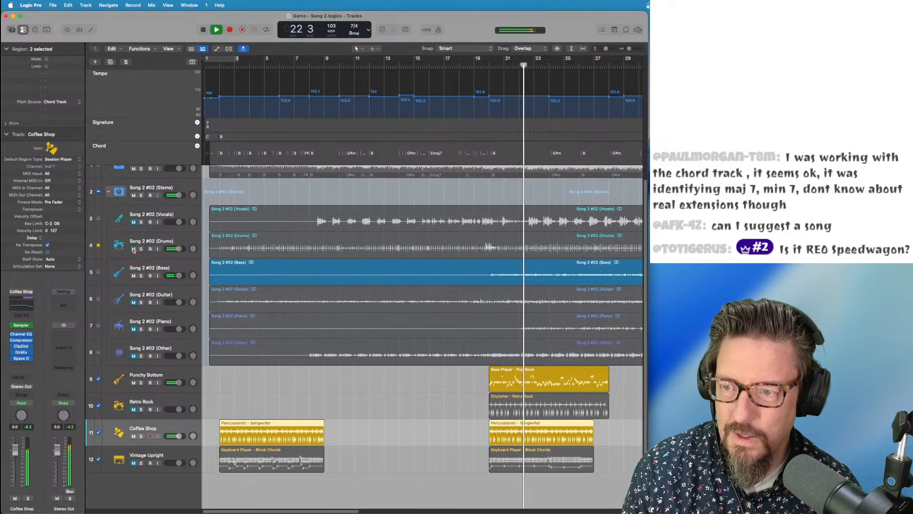
left_click(134, 276)
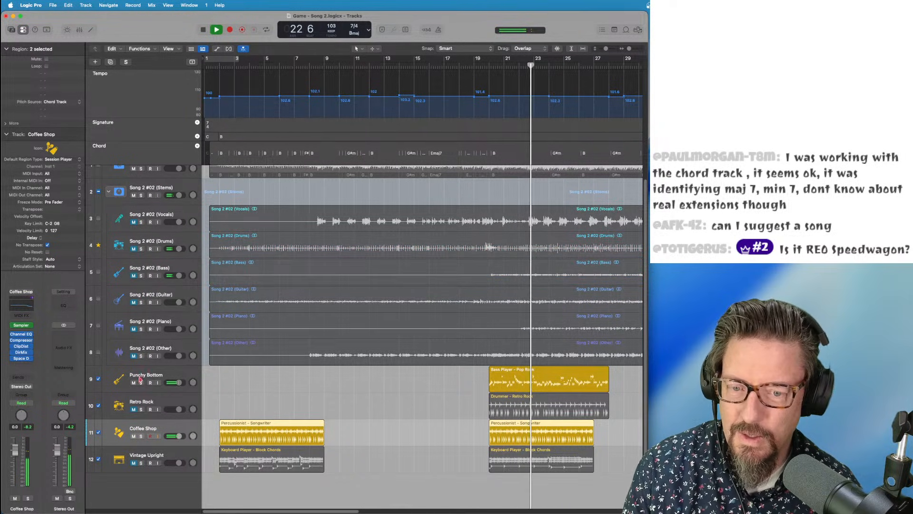
left_click(134, 409)
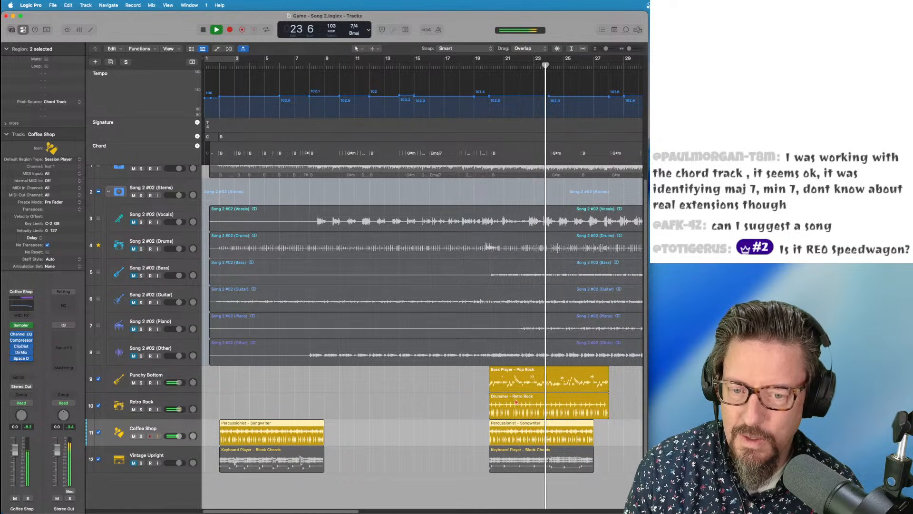
left_click(501, 405)
Change the Retro Rock drummer's hi-hat to pattern variation 5 in the Session Player editor
key("e")
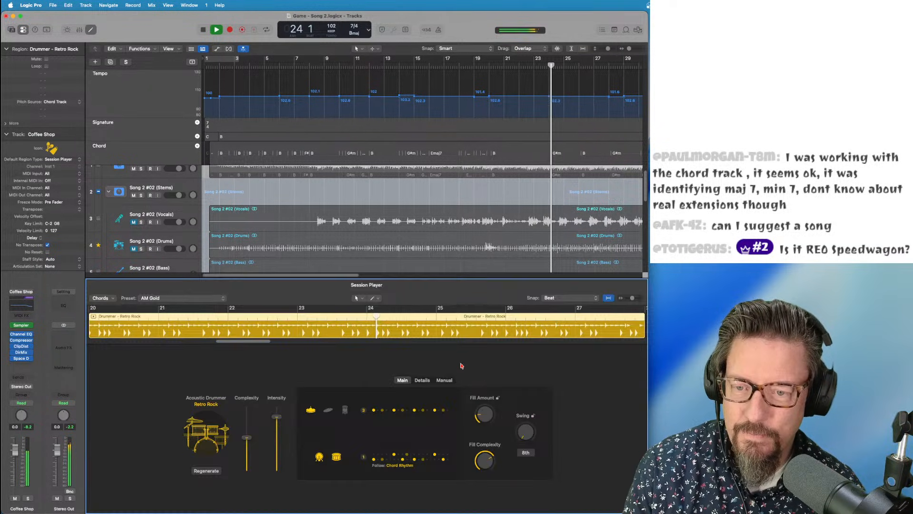
left_click(397, 409)
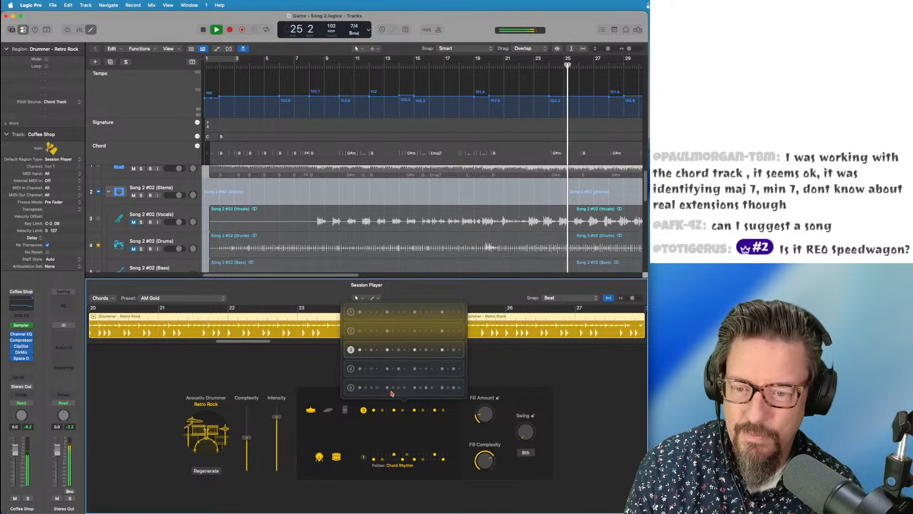
left_click(392, 389)
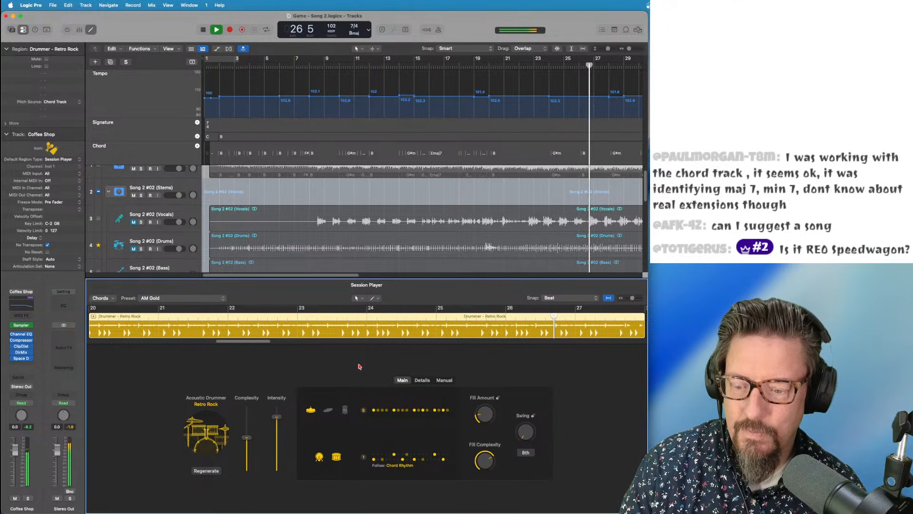
key("e")
Stop playback, close Song 2, and open Game - Song 3.logicx
key("space")
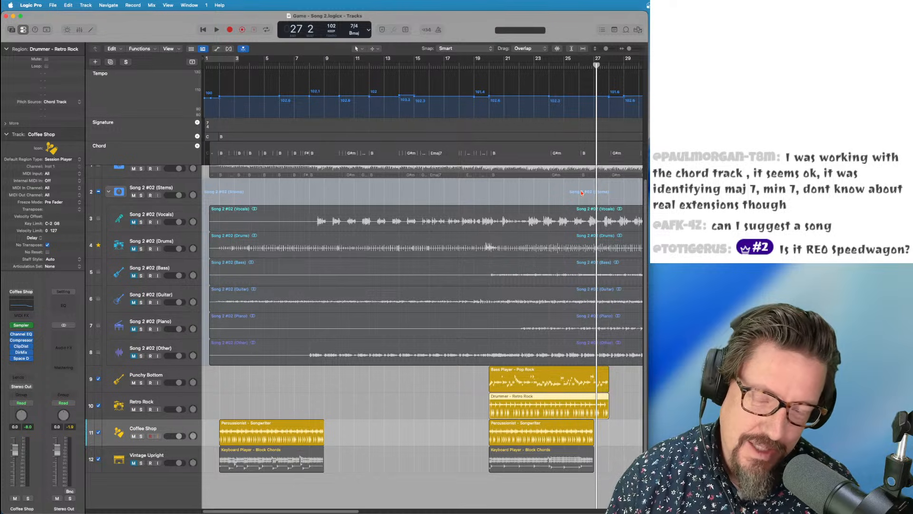
left_click_drag(498, 64, 489, 65)
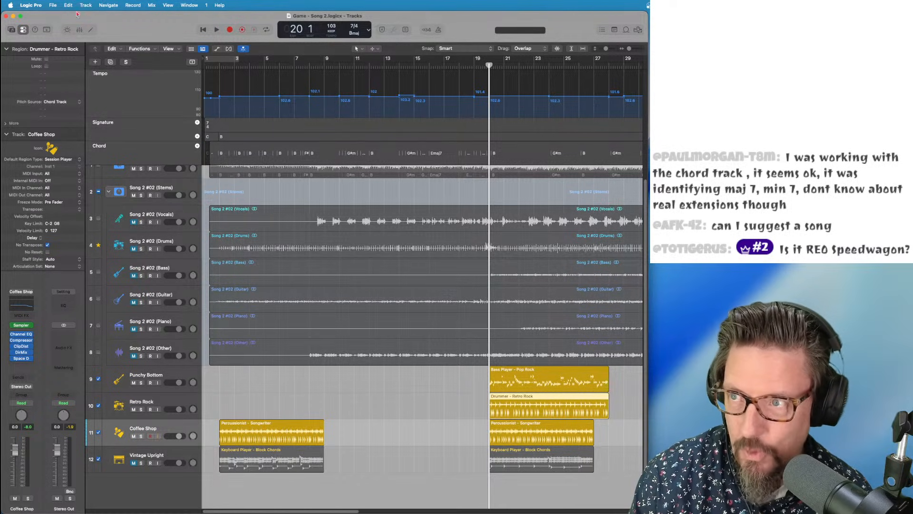
key("super+w")
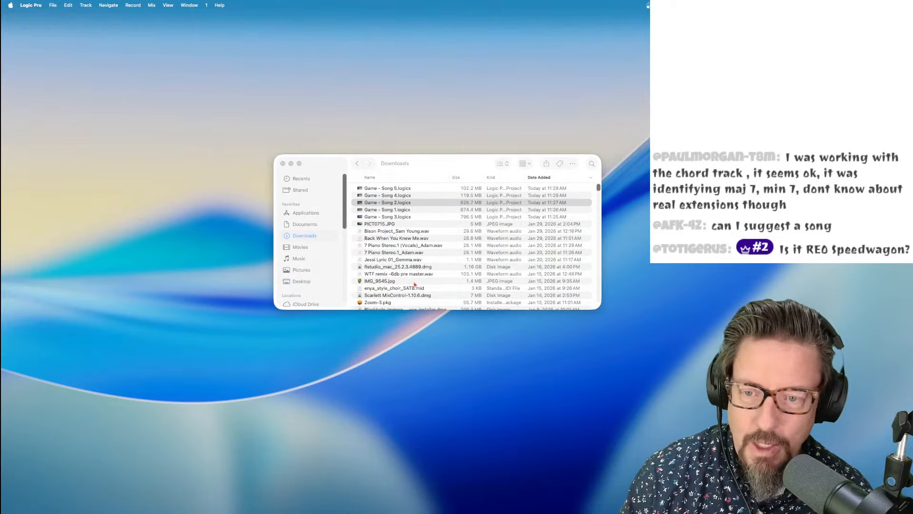
double_click(402, 217)
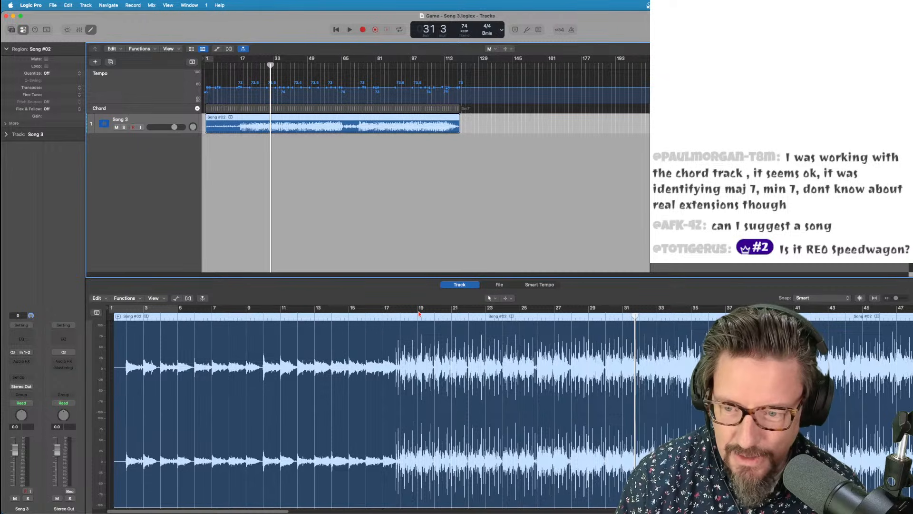
Zoom in around bar 17 and make the Song 3 track taller so its chord names are readable
left_click(238, 66)
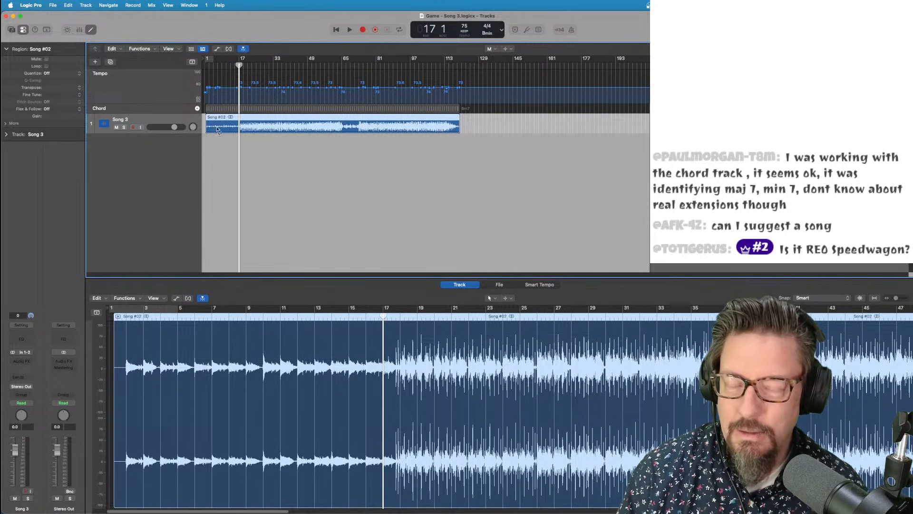
key("super+Right")
key("super+Right")
key("super+Right")
key("super+Right")
key("super+Right")
key("super+Right")
key("super+Right")
key("super+Right")
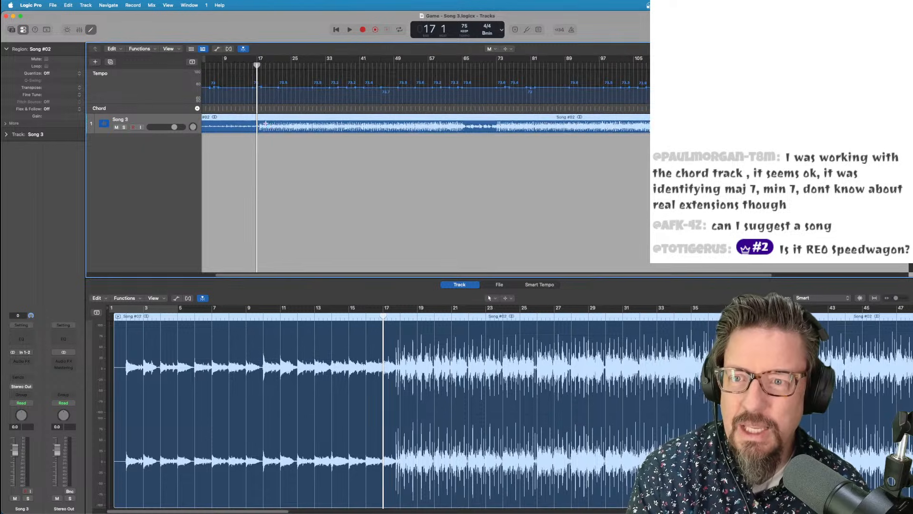
key("super+Down")
key("super+Down")
key("super+Down")
key("super+Down")
key("super+Down")
key("super+Down")
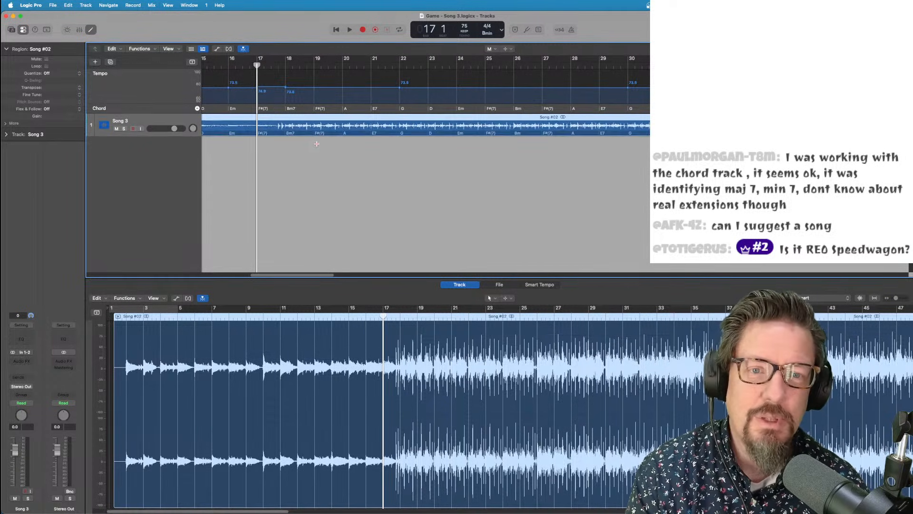
key("super+Down")
key("super+Down")
key("super+Down")
key("super+Down")
key("super+Down")
key("super+Down")
key("super+Down")
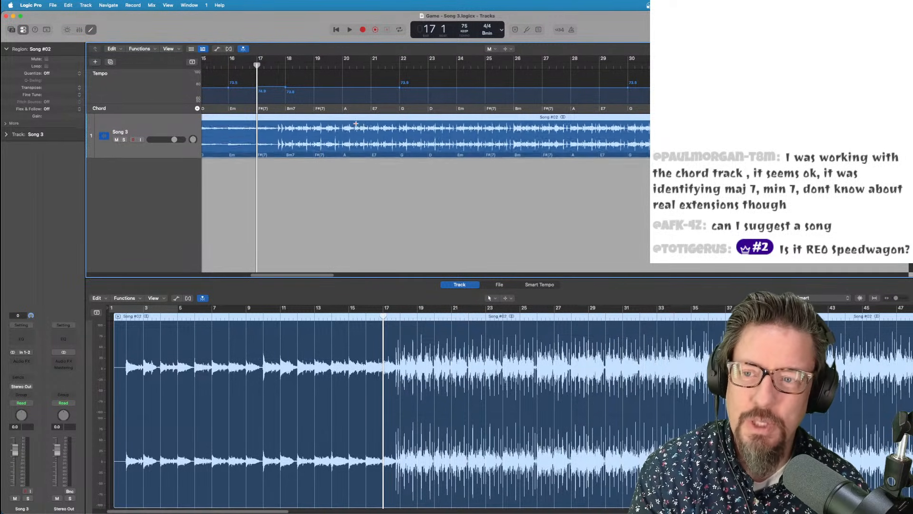
key("super+Left")
key("super+Left")
key("super+Left")
key("super+Left")
key("super+Left")
key("super+Left")
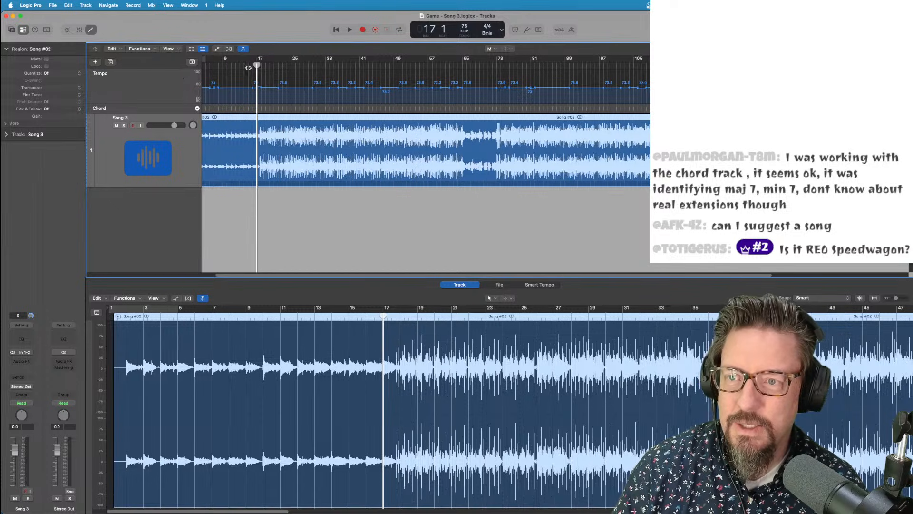
key("super+Right")
key("super+Right")
key("super+Right")
key("super+Right")
key("super+Right")
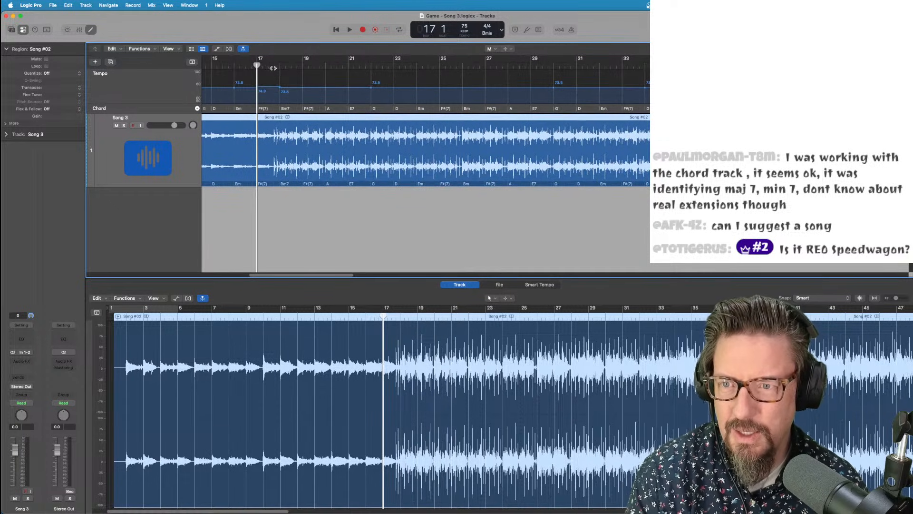
Set the playhead near bar 18 and start a new Retro Rock Session Player drummer track
left_click(268, 67)
left_click_drag(268, 67, 279, 67)
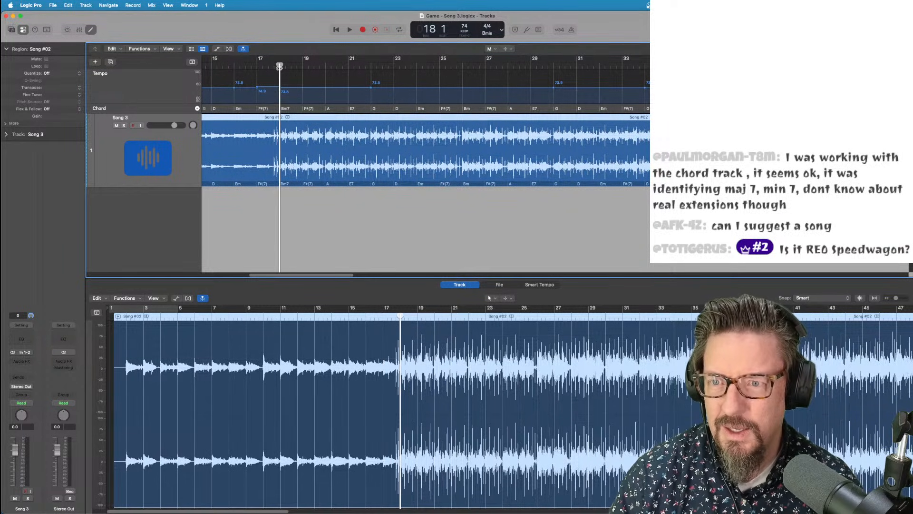
left_click(94, 4)
left_click(95, 35)
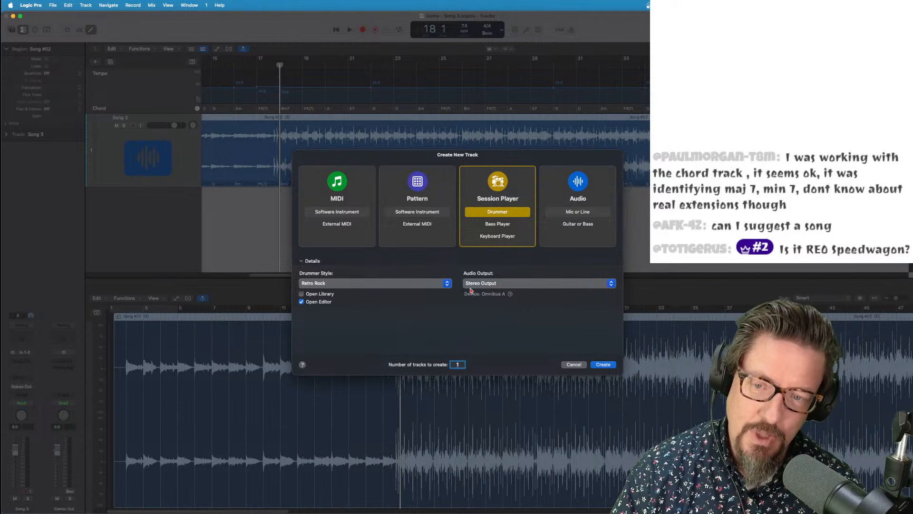
Create the Retro Rock drummer track, extend its region to the song's end, and mute the Song #02 region
left_click(595, 363)
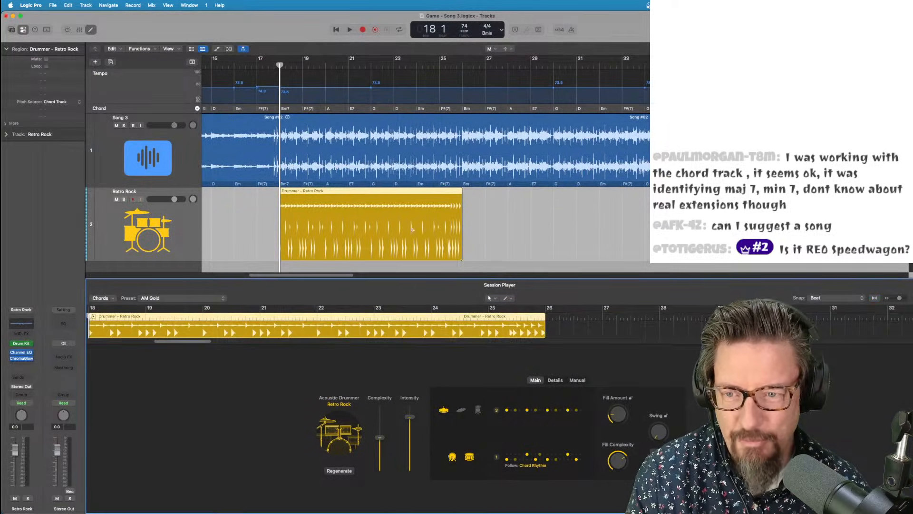
left_click(477, 198)
key("super+Left")
key("super+Left")
key("super+Left")
key("super+Left")
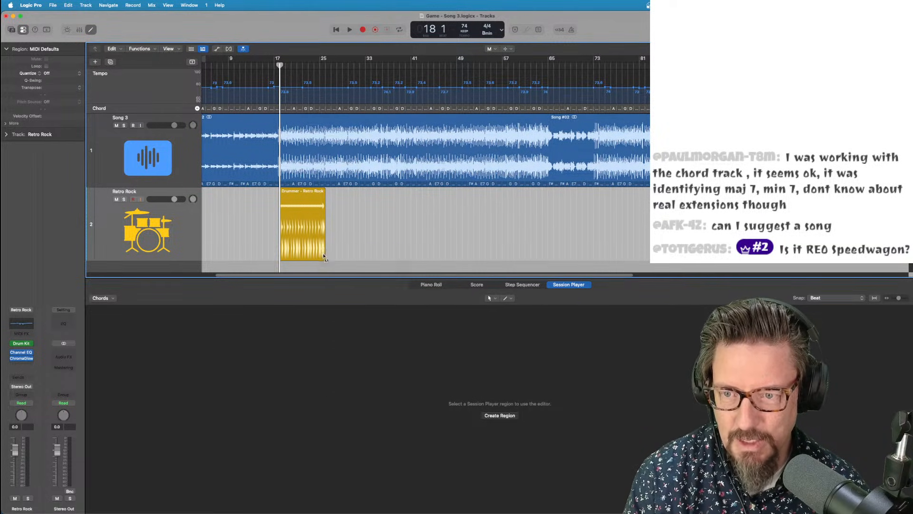
left_click_drag(323, 255, 648, 253)
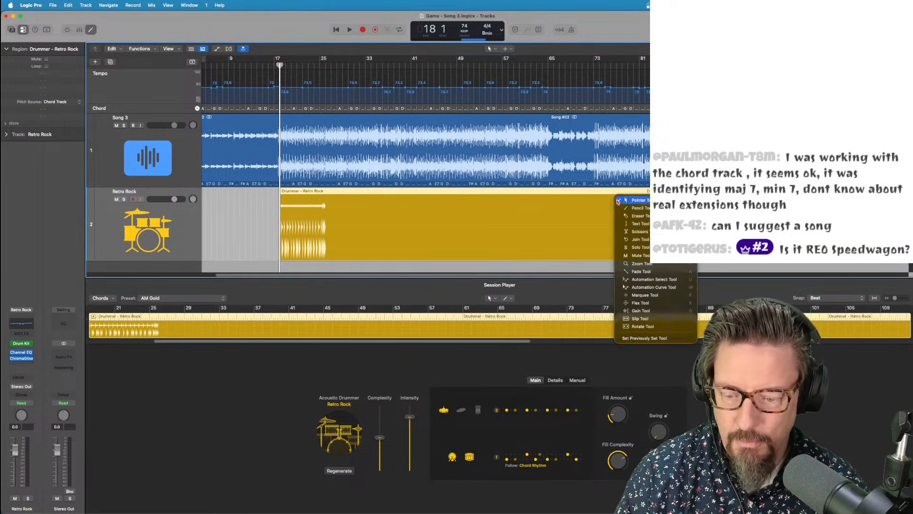
key("t")
key("m")
left_click(491, 142)
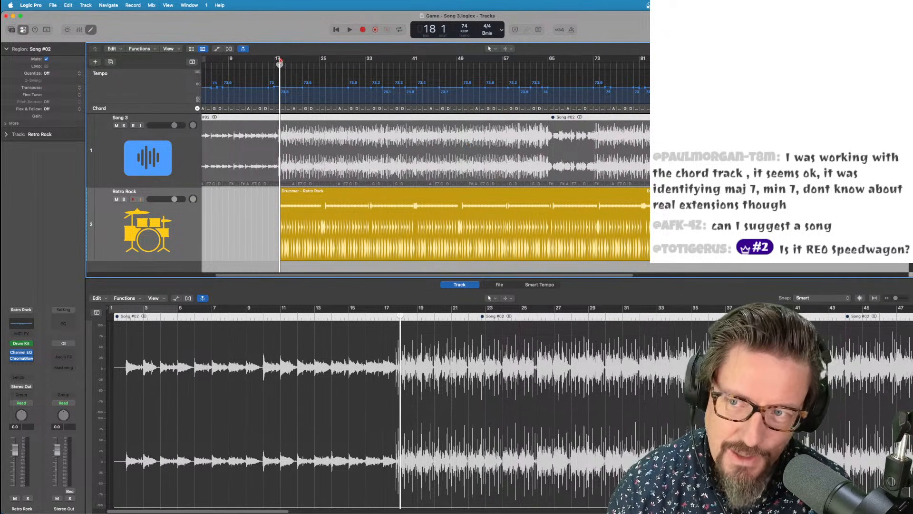
Make Song 3 the groove track and set the Retro Rock drummer to match it
key("super+Up")
key("super+Up")
key("super+Up")
key("super+Up")
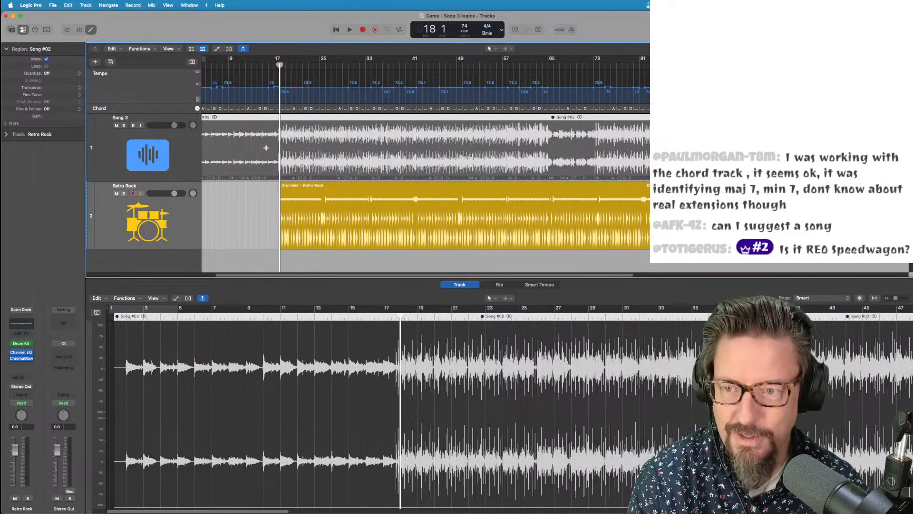
key("space")
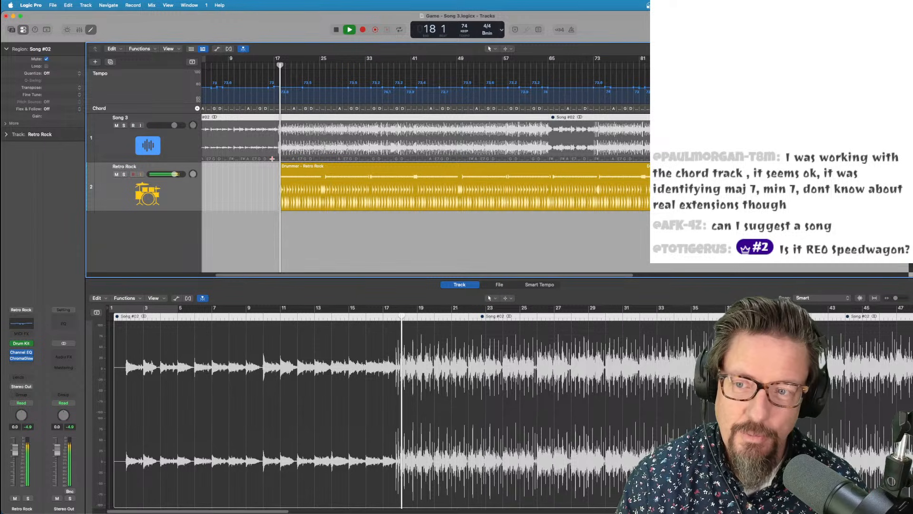
left_click(91, 138)
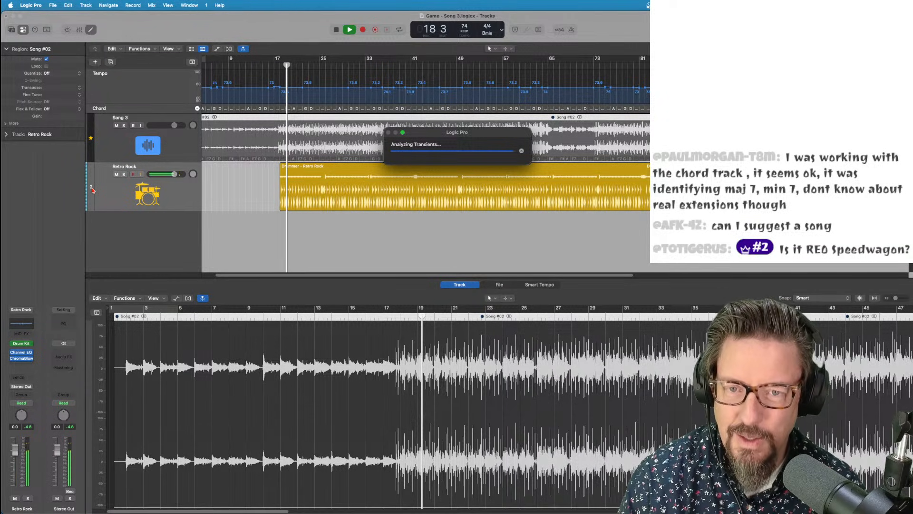
left_click(98, 187)
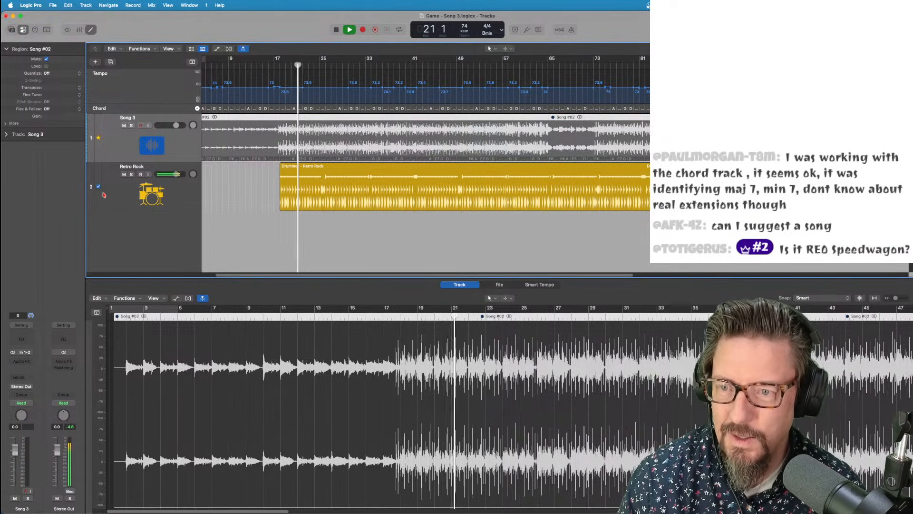
Create a Session Player Bass Player track in the Retro Rock style
key("space")
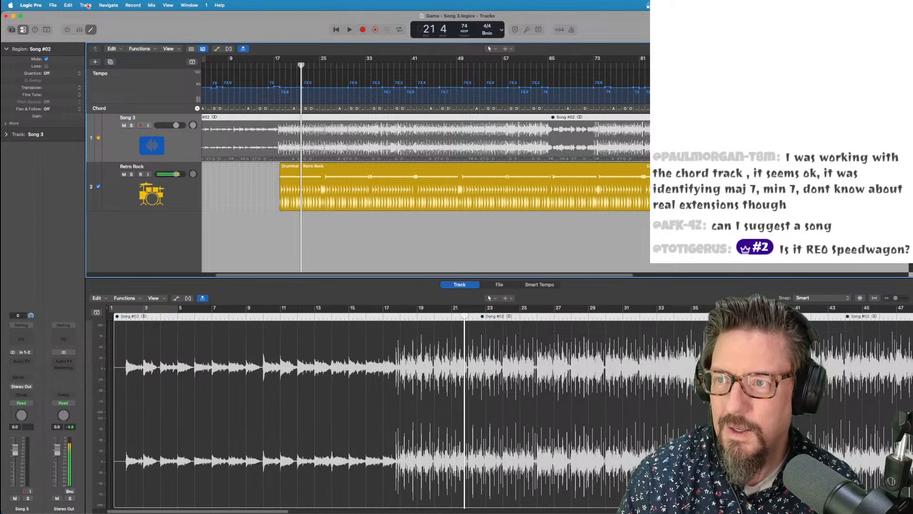
left_click(86, 5)
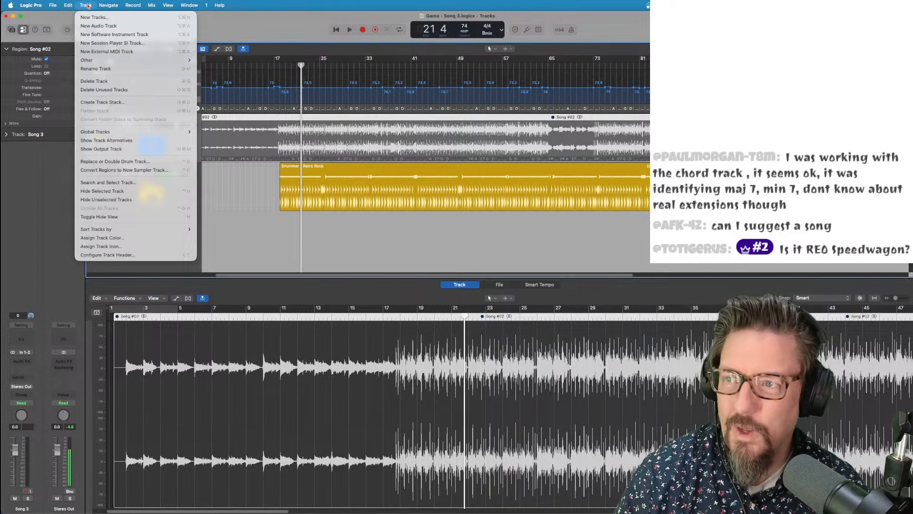
left_click(148, 43)
left_click(497, 224)
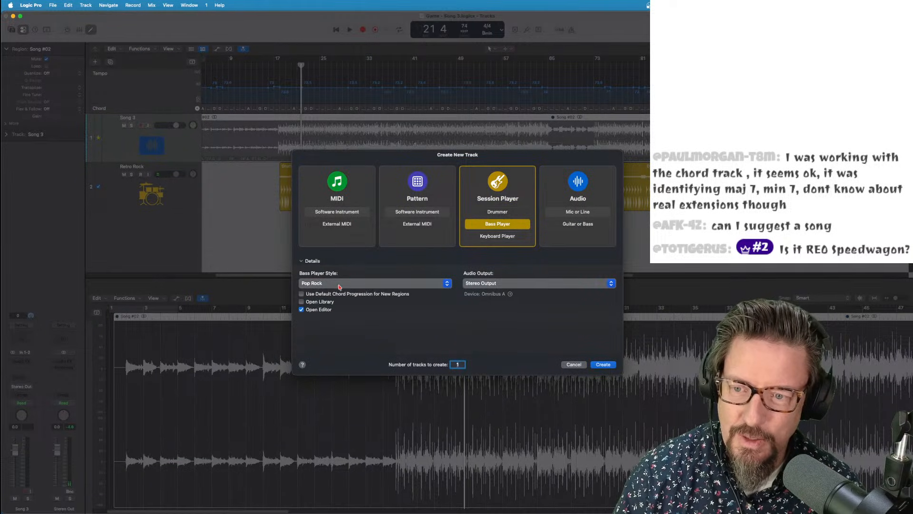
left_click(328, 283)
left_click(329, 292)
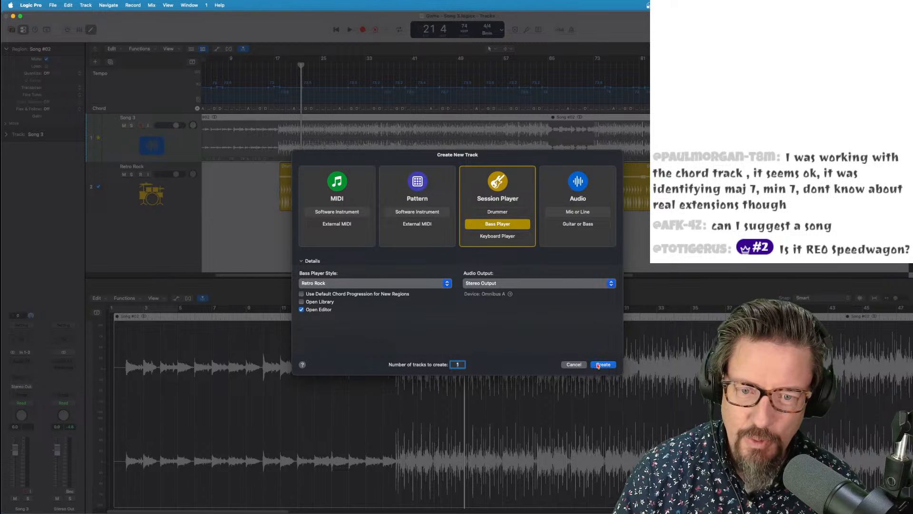
key("Return")
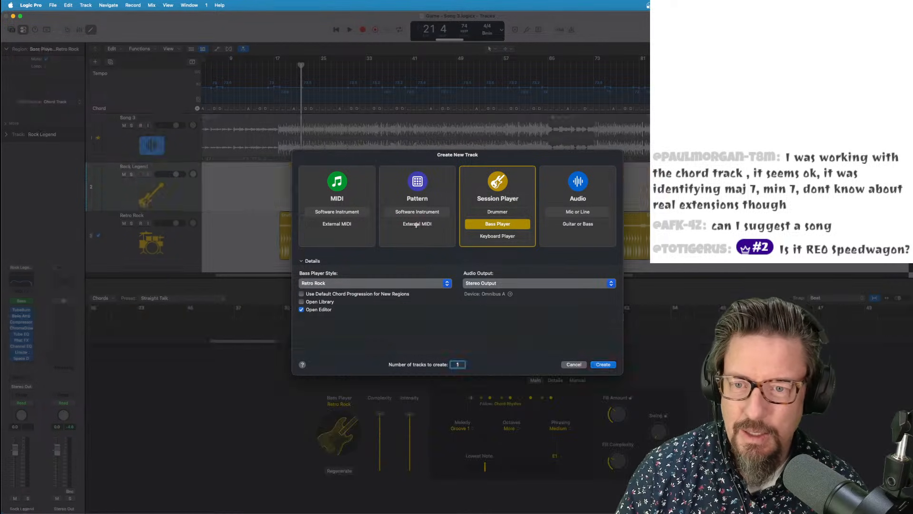
Move the bass region earlier, shorten it, and lower its Complexity and Intensity
left_click_drag(322, 168, 304, 169)
left_click_drag(323, 207, 816, 207)
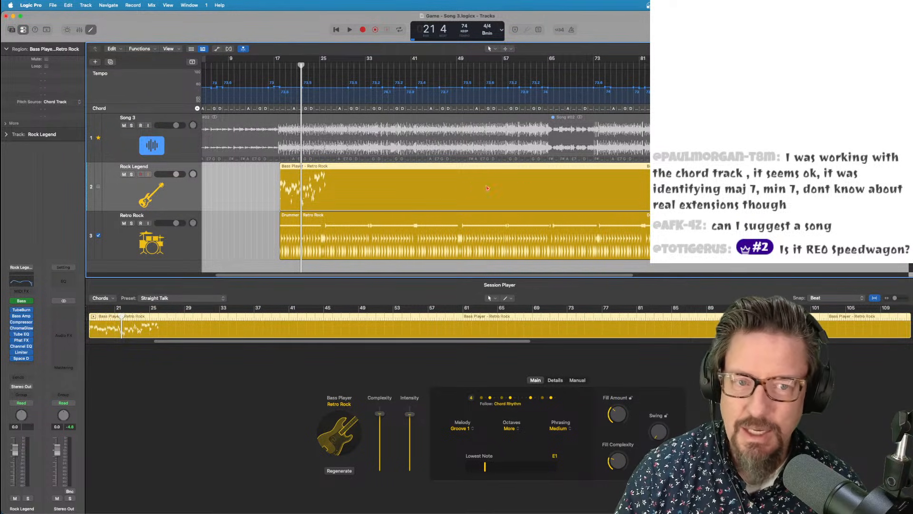
left_click_drag(815, 207, 508, 207)
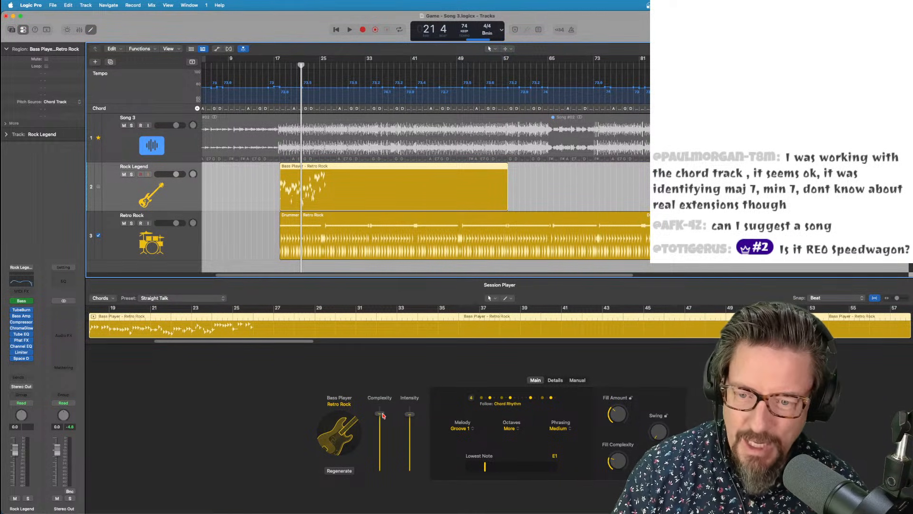
left_click_drag(380, 413, 380, 458)
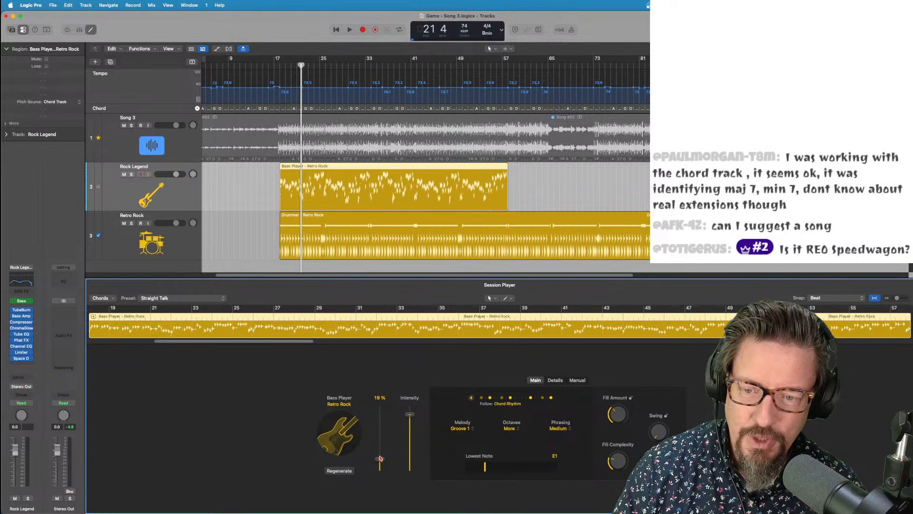
left_click_drag(408, 419, 402, 436)
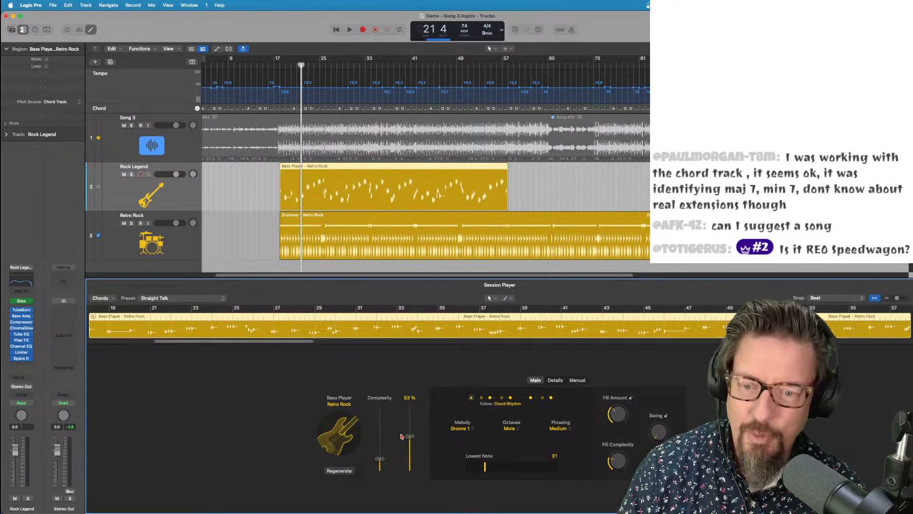
Play the new bass back from around bar 18 and make the Logic window narrower
left_click_drag(301, 65, 279, 65)
key("space")
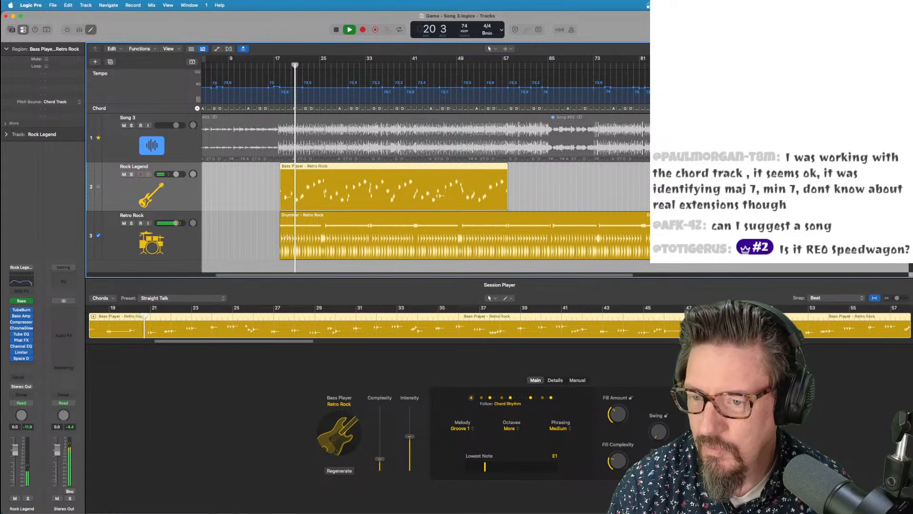
scroll(286, 236, "down", 2)
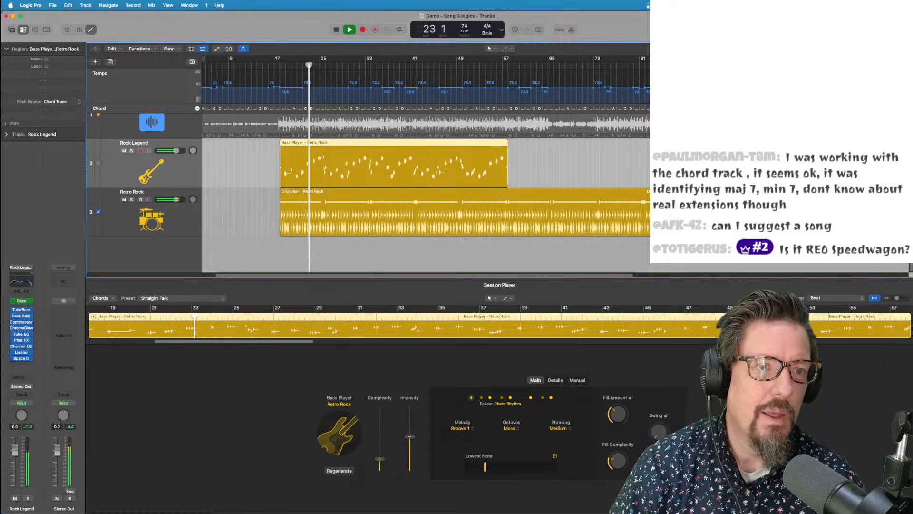
left_click_drag(912, 380, 648, 380)
left_click_drag(647, 20, 649, 19)
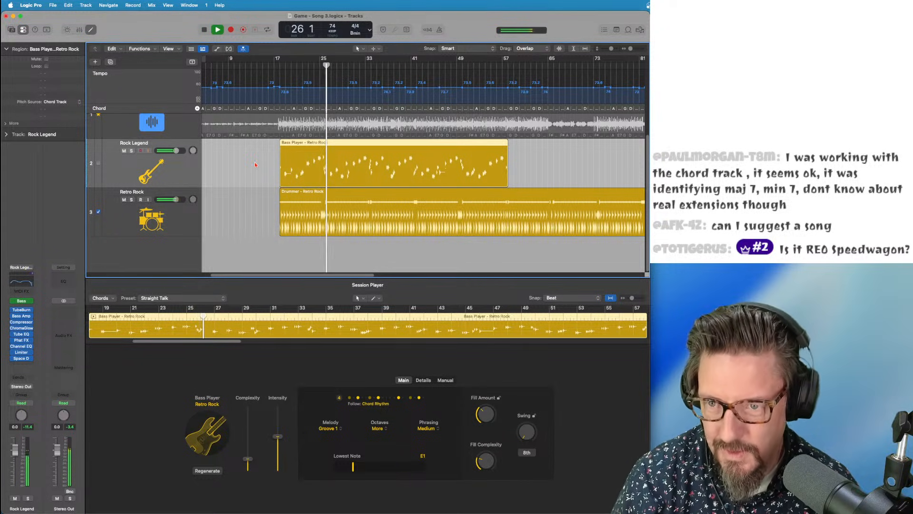
left_click_drag(313, 58, 281, 66)
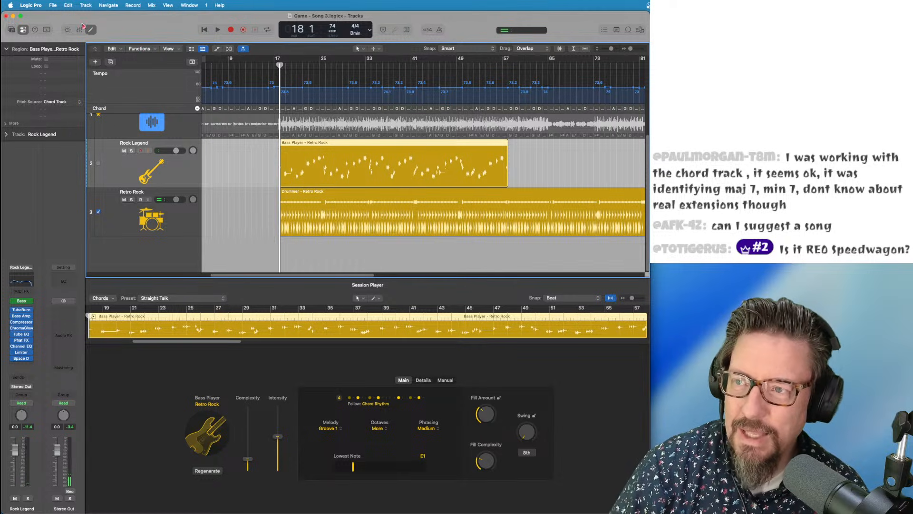
left_click(85, 6)
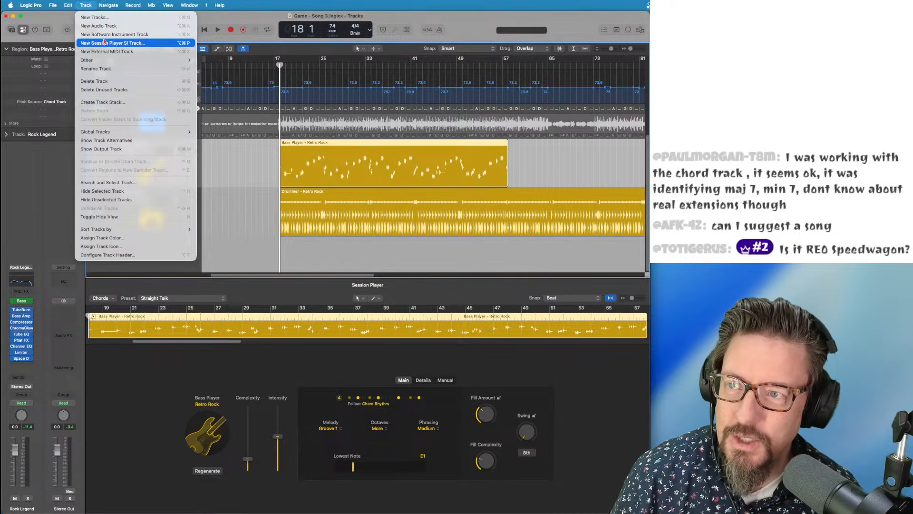
Create a Keyboard Player Session Player track in the Broken Chords style
left_click(104, 42)
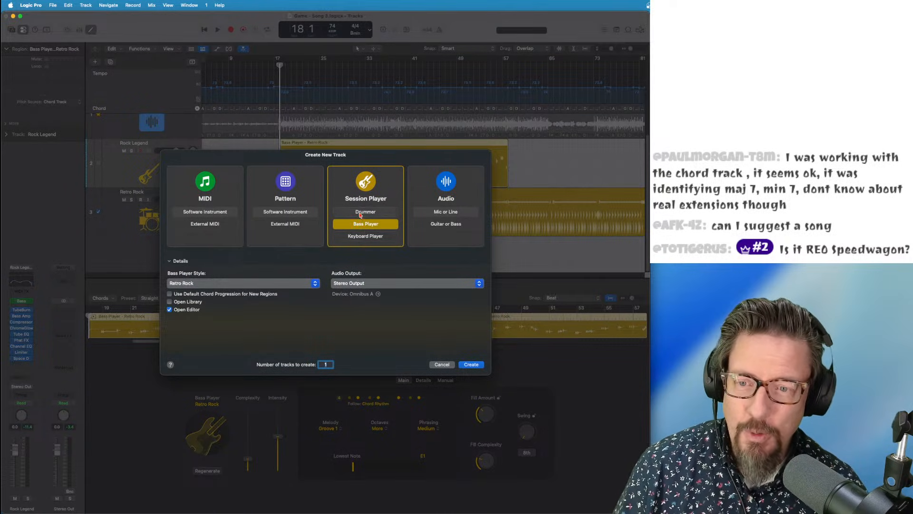
left_click(363, 236)
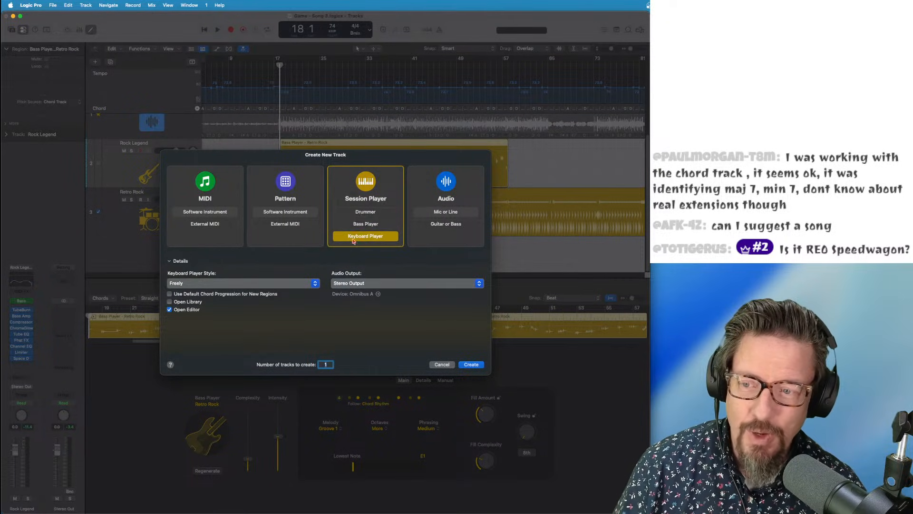
left_click(233, 283)
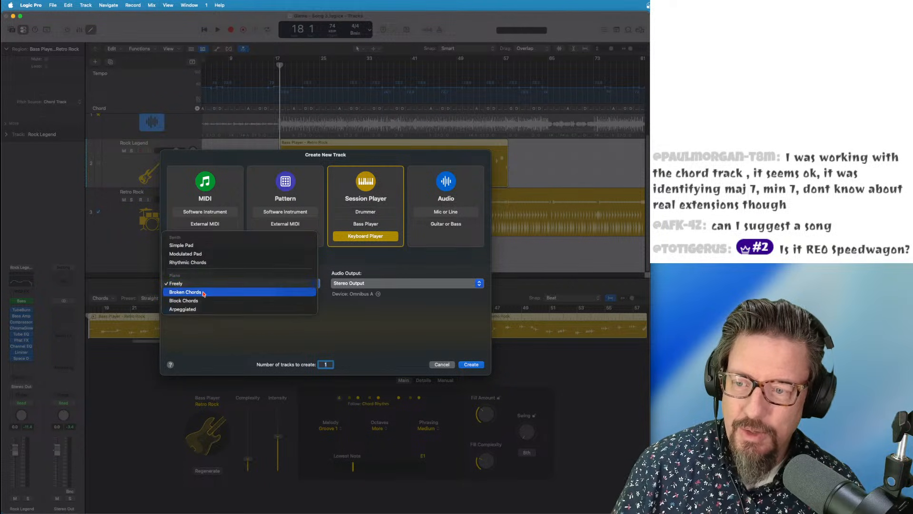
left_click(204, 293)
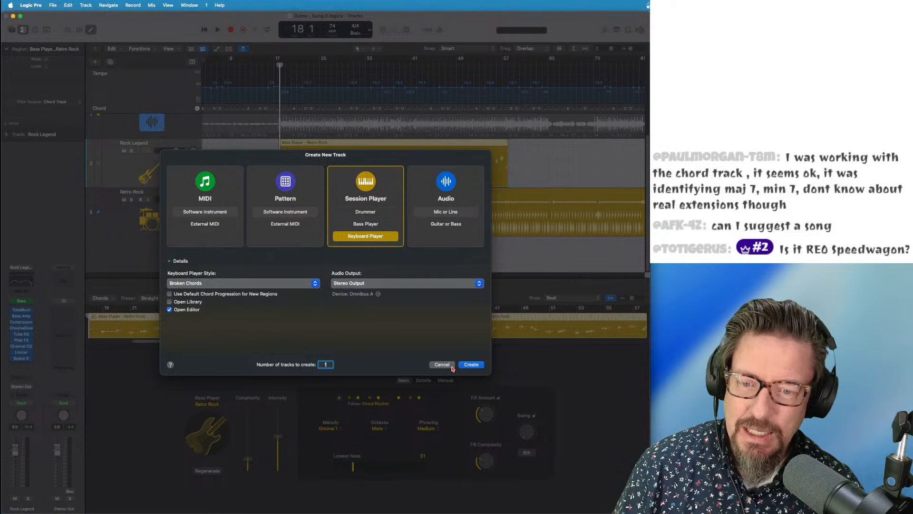
left_click(470, 366)
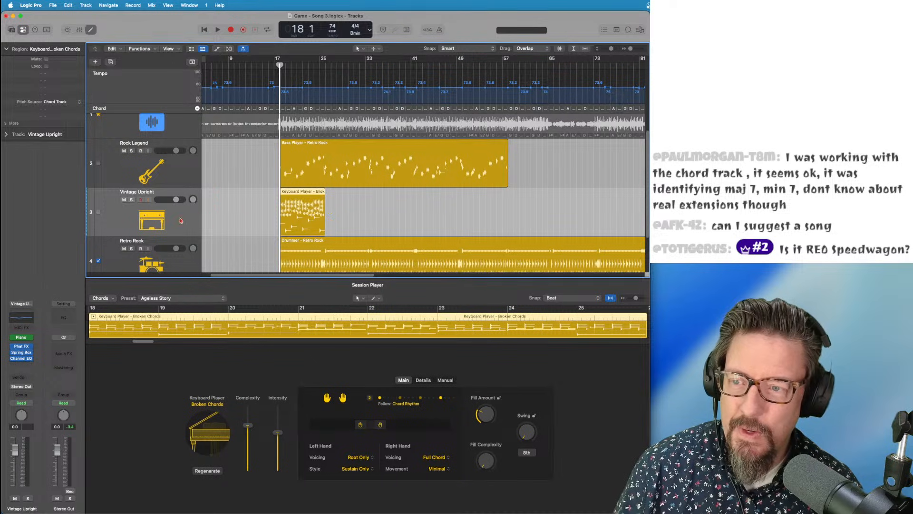
Remove an effect plug-in and load the Vintage B3 Organ (Stereo) as the keyboard's instrument
left_click(23, 359, "ctrl+super")
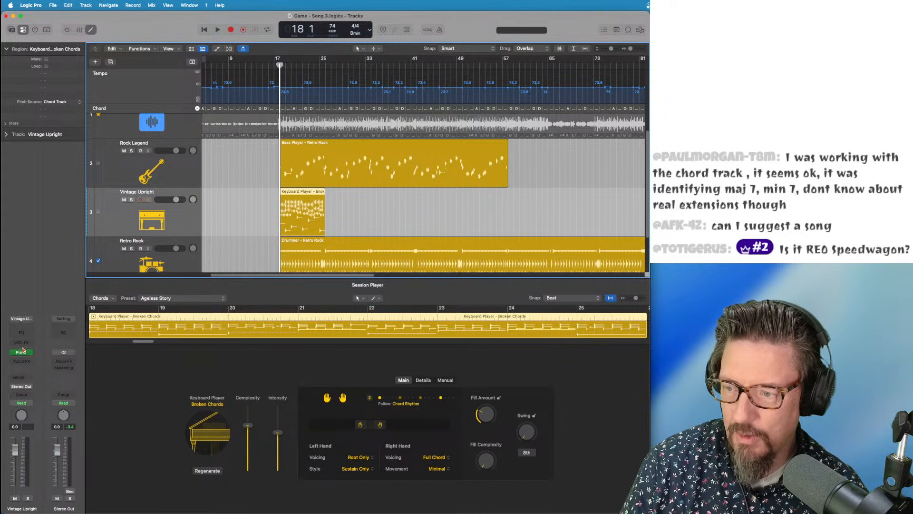
left_click(32, 353)
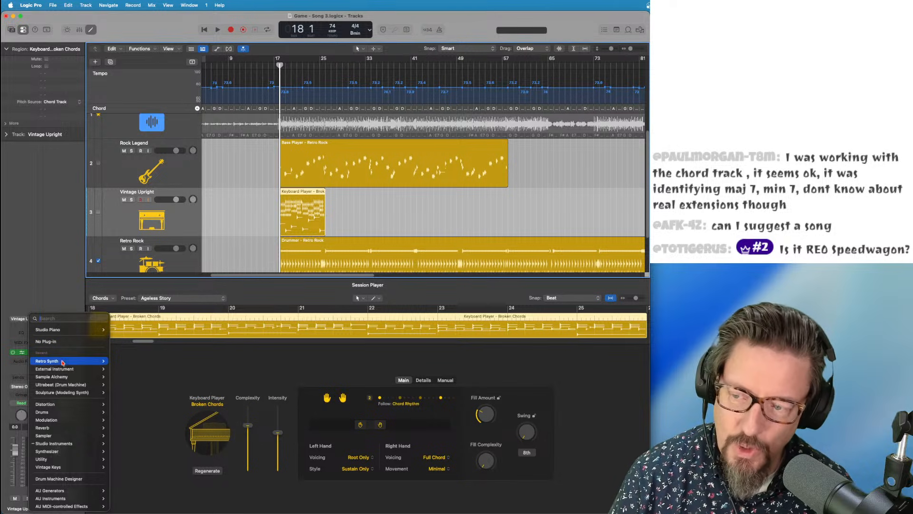
mouse_move(47, 450)
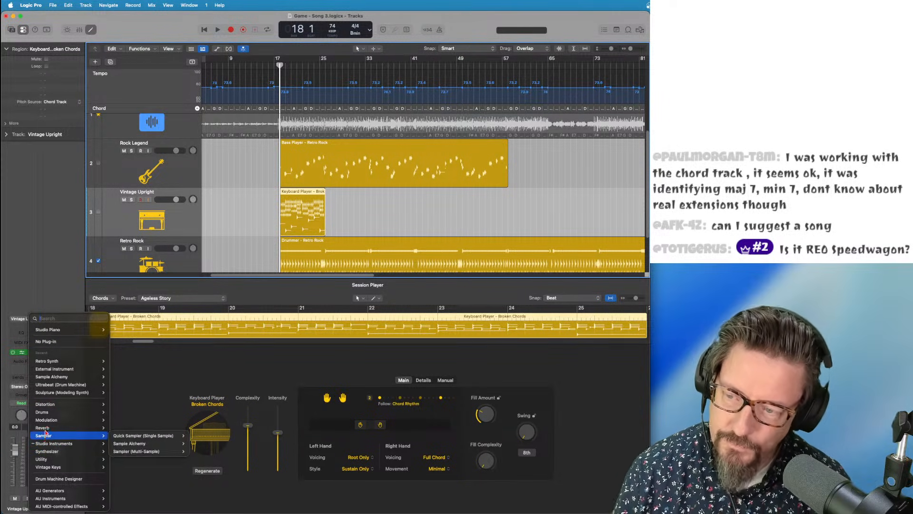
mouse_move(51, 468)
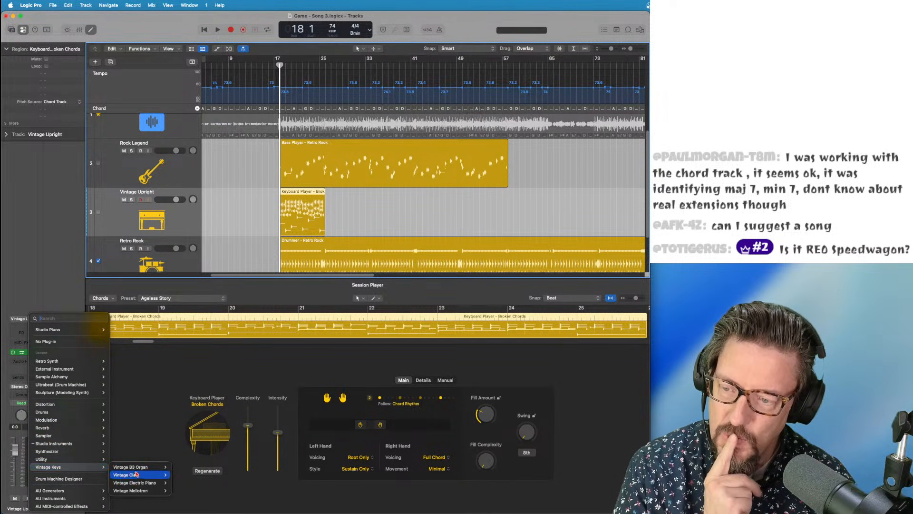
mouse_move(138, 467)
left_click(181, 475)
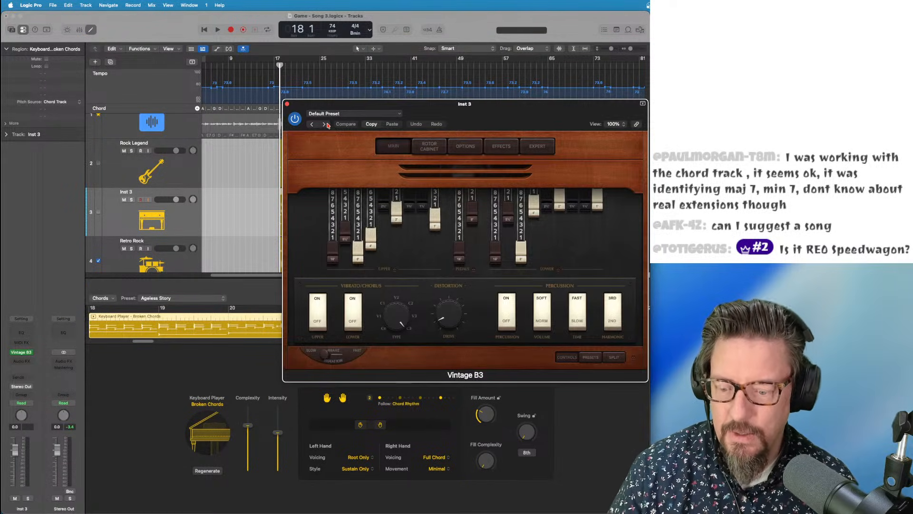
Step through the organ presets, then go back one to Classic Rock Organ
left_click(325, 125)
left_click(326, 124)
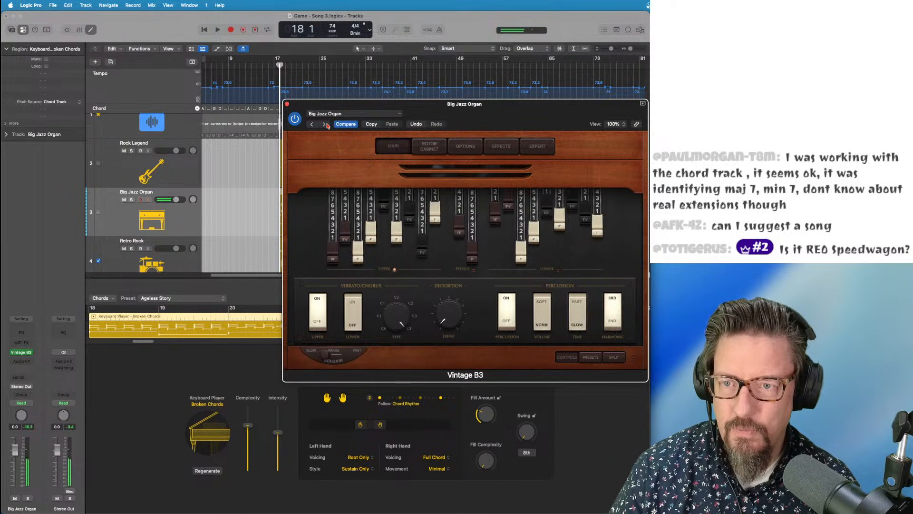
left_click(326, 125)
left_click(325, 124)
left_click(325, 125)
left_click(326, 125)
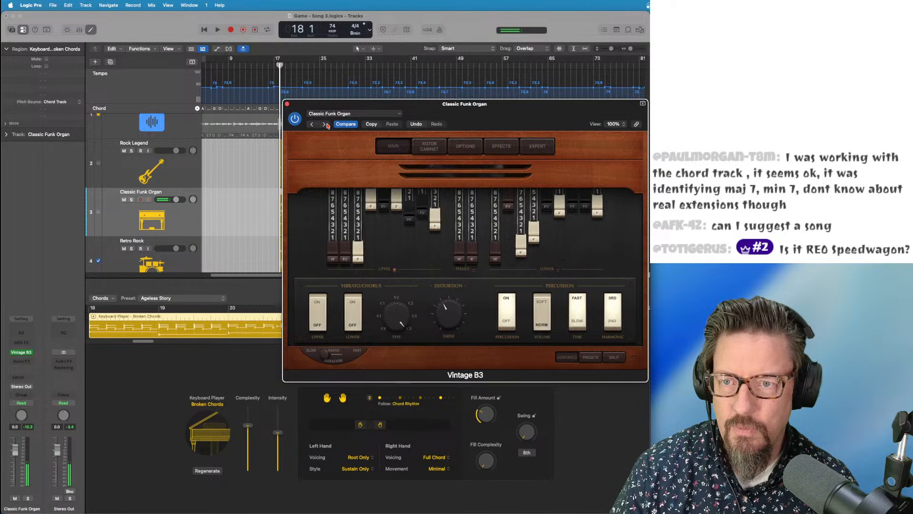
left_click(325, 124)
left_click(311, 124)
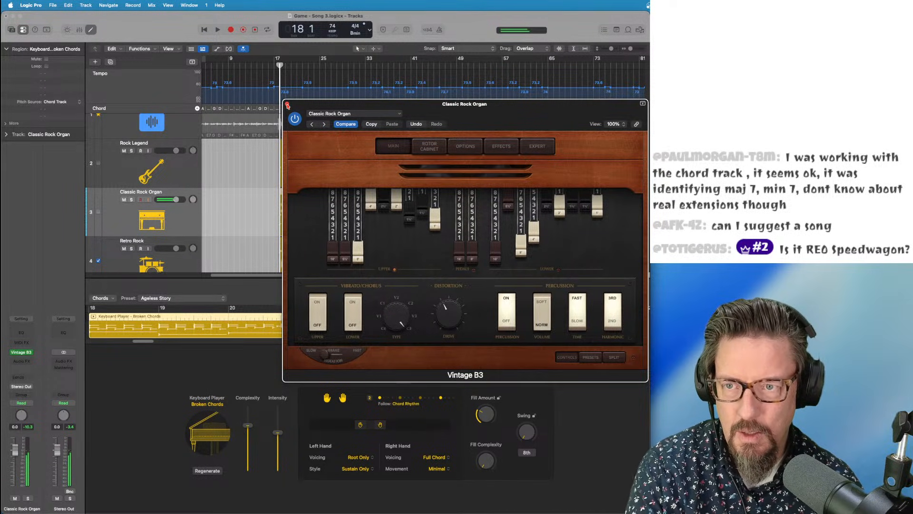
Close the Vintage B3 window and extend the Broken Chords region to about bar 41
left_click(287, 104)
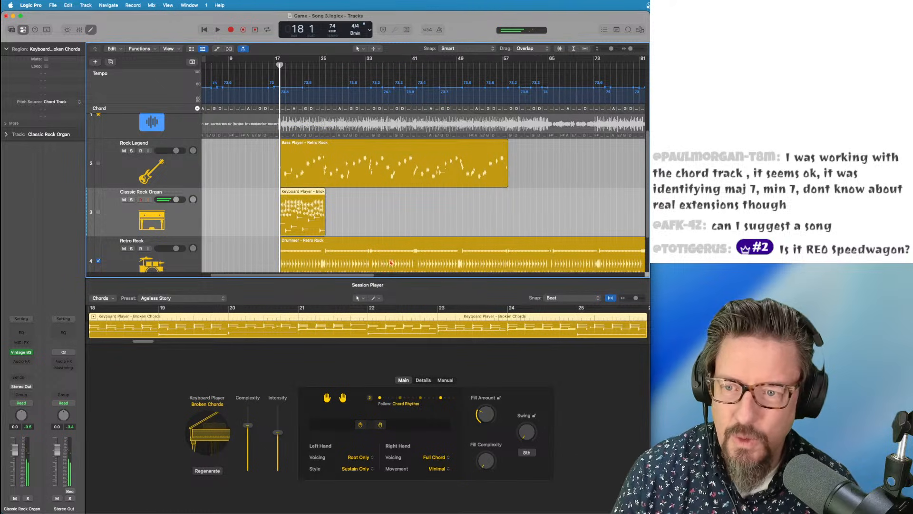
left_click(325, 232)
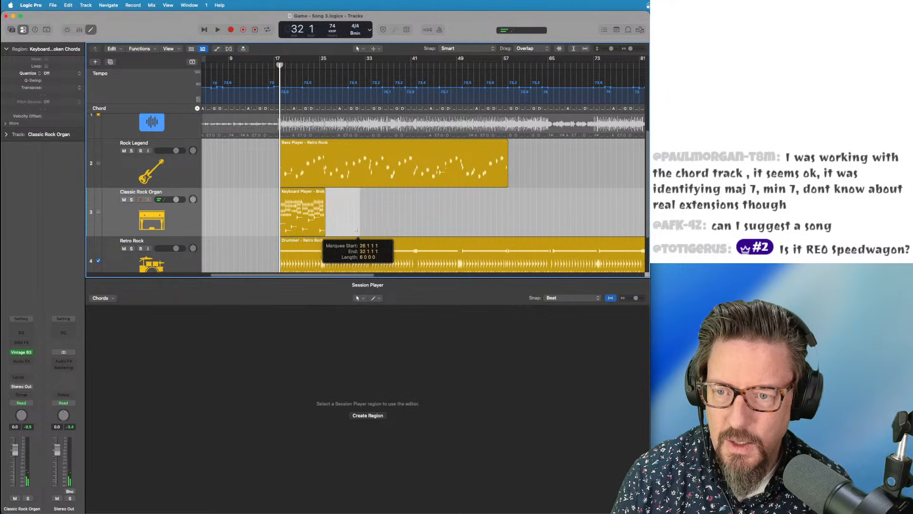
left_click_drag(325, 232, 420, 233)
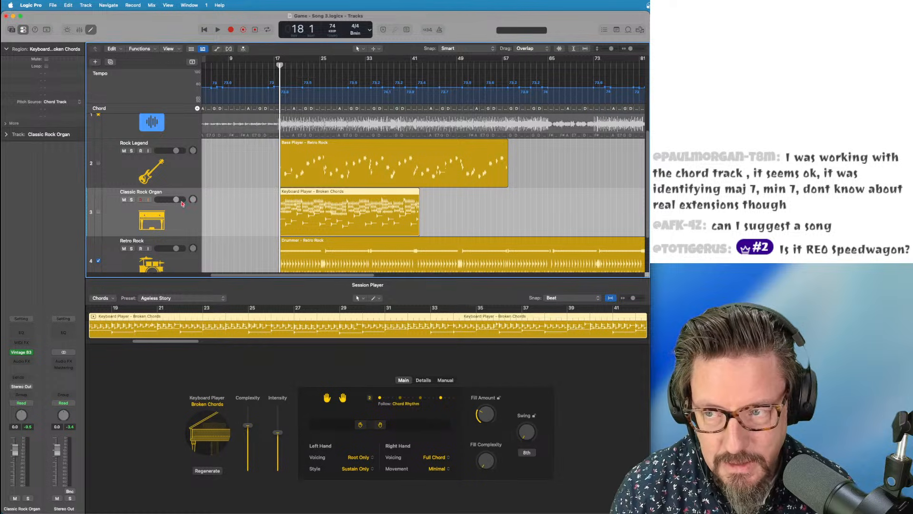
Lower the Classic Rock Organ to -4.6 dB and adjust the keyboard hand range during playback
left_click_drag(180, 200, 179, 200)
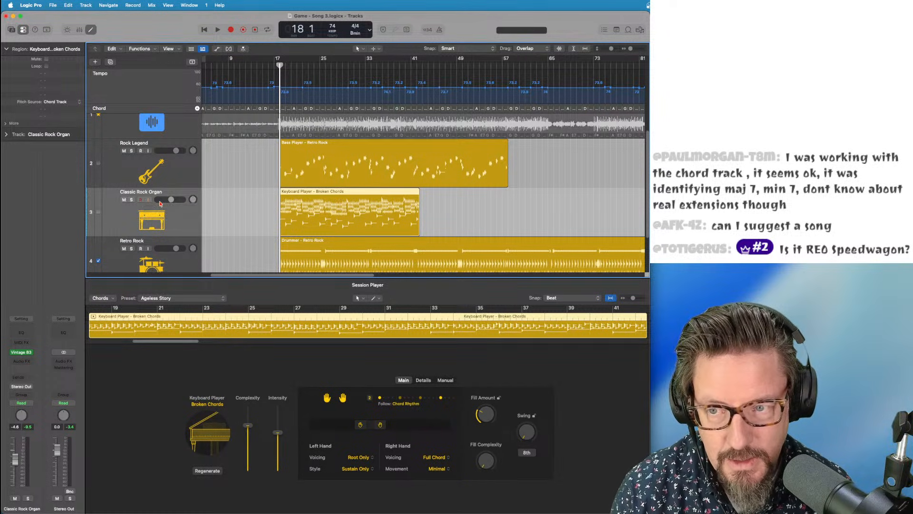
key("space")
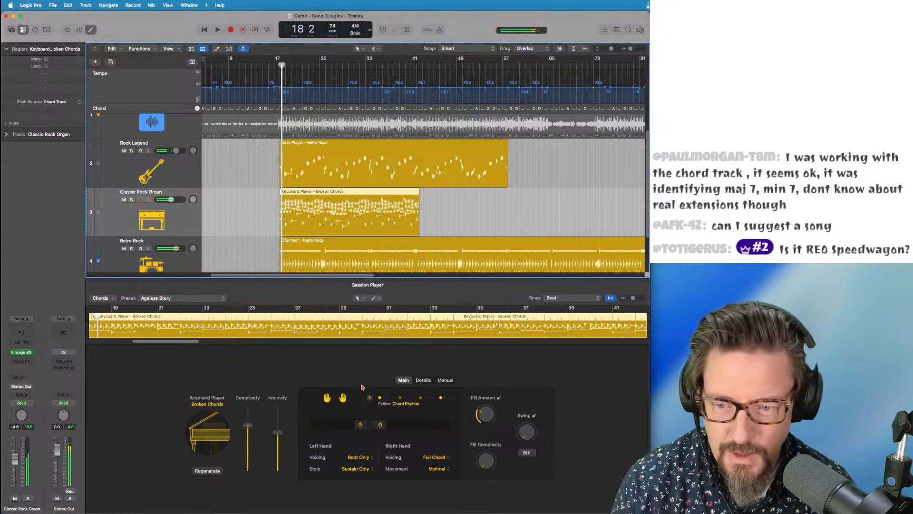
left_click_drag(382, 424, 423, 426)
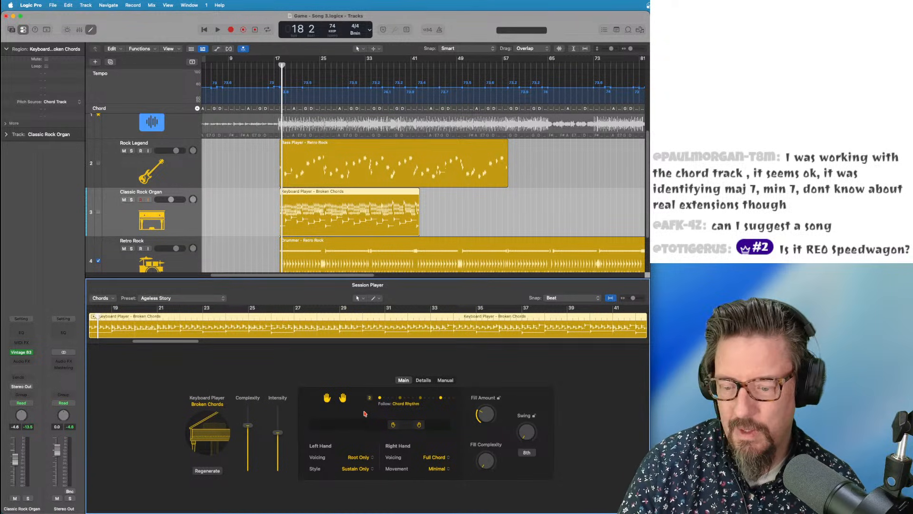
key("space")
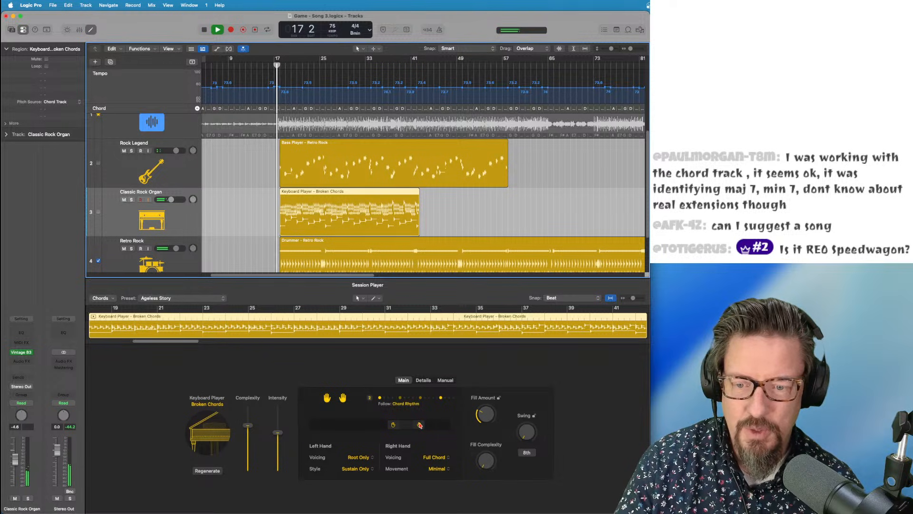
left_click_drag(420, 424, 394, 427)
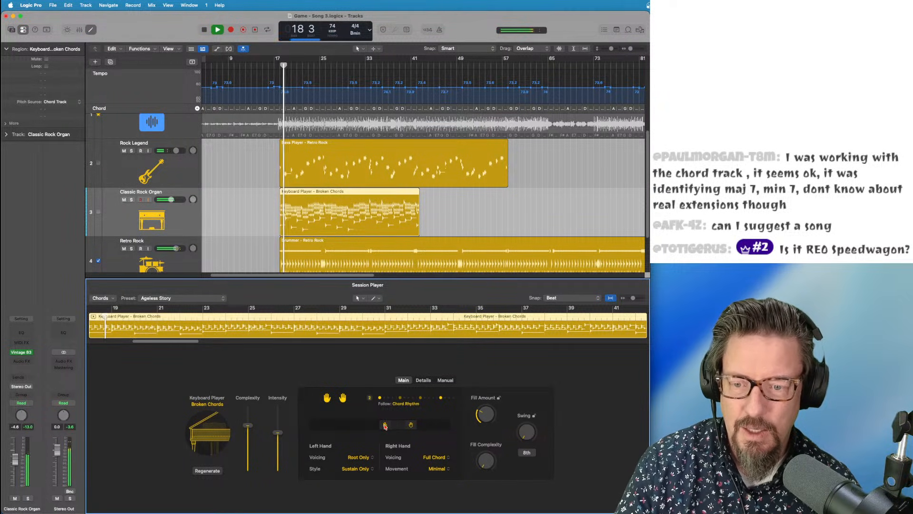
Try the Ageless Story and Digging Deep keyboard presets, settling on Looking Back
left_click(162, 298)
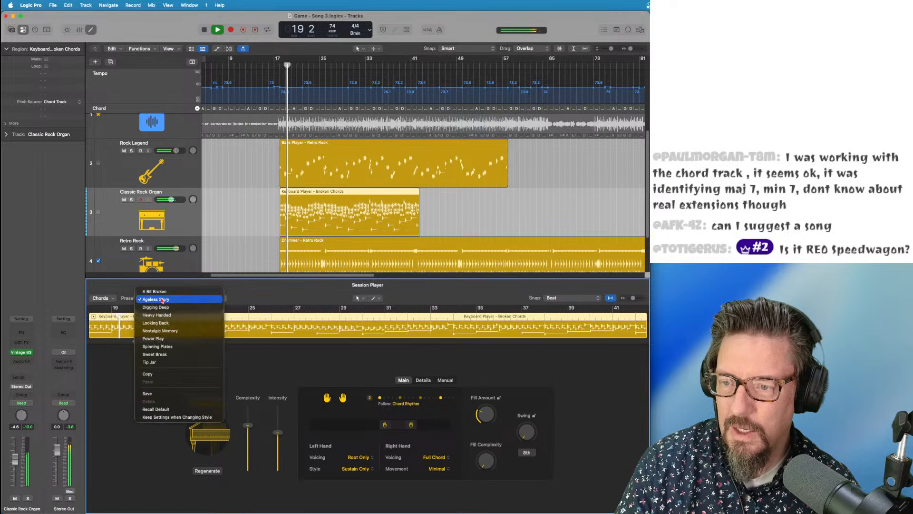
left_click(163, 299)
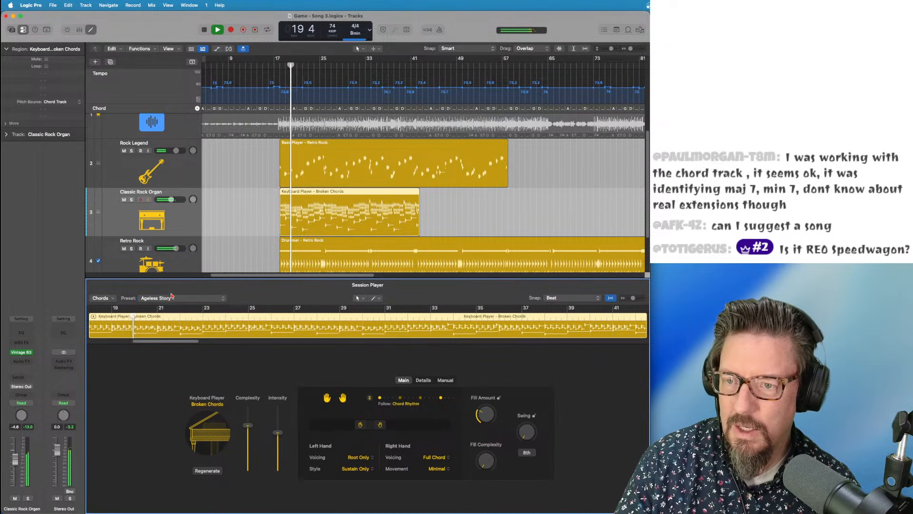
left_click(168, 298)
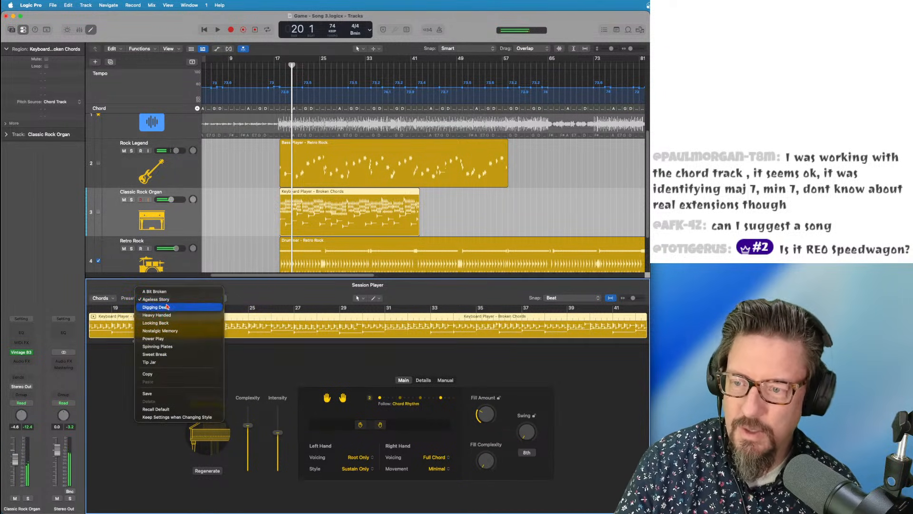
left_click(166, 308)
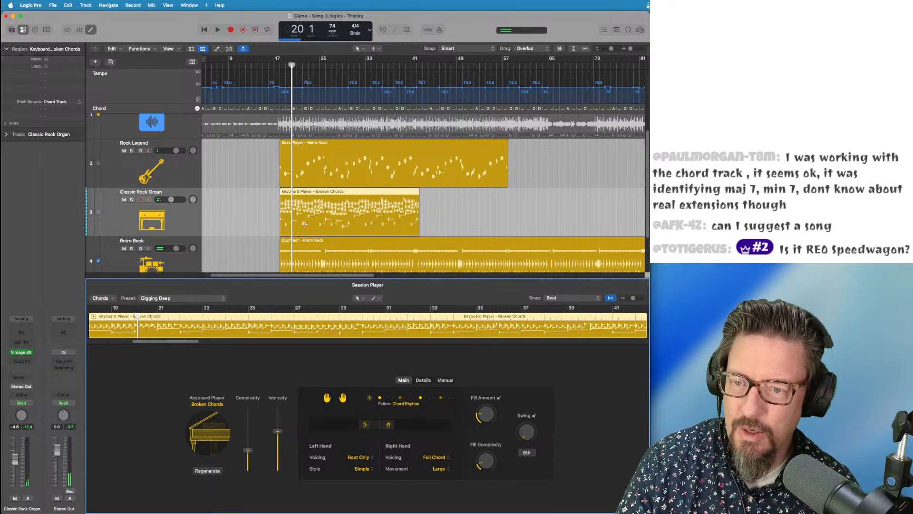
left_click(169, 299)
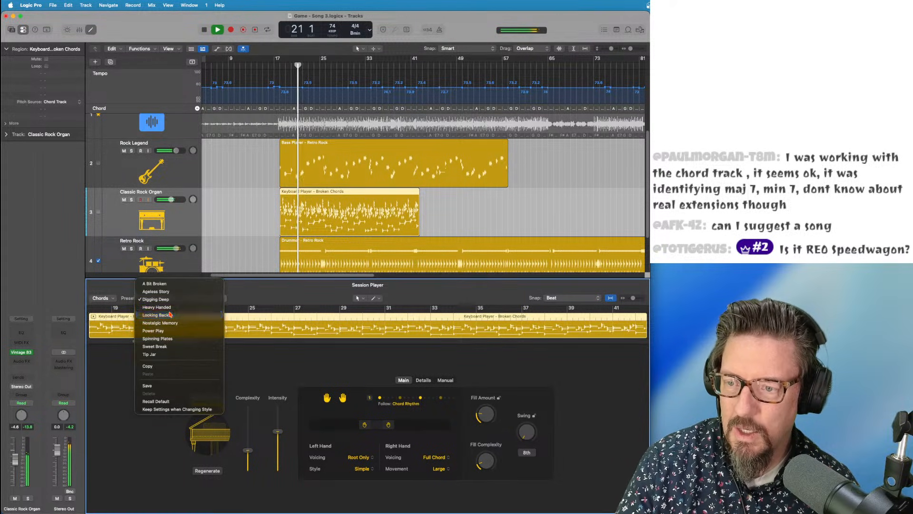
left_click(169, 315)
left_click(172, 299)
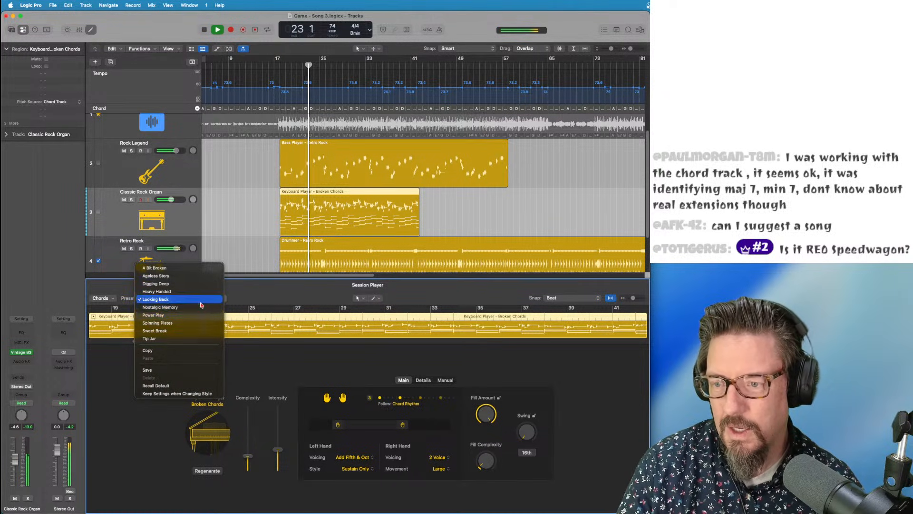
left_click(121, 286)
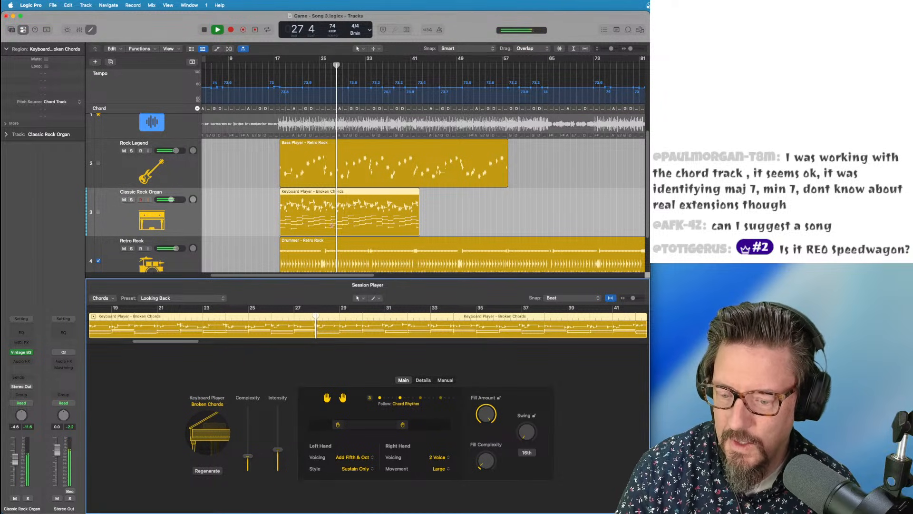
Replay the keyboard part from bar 17, then select the Rock Legend bass track
key("space")
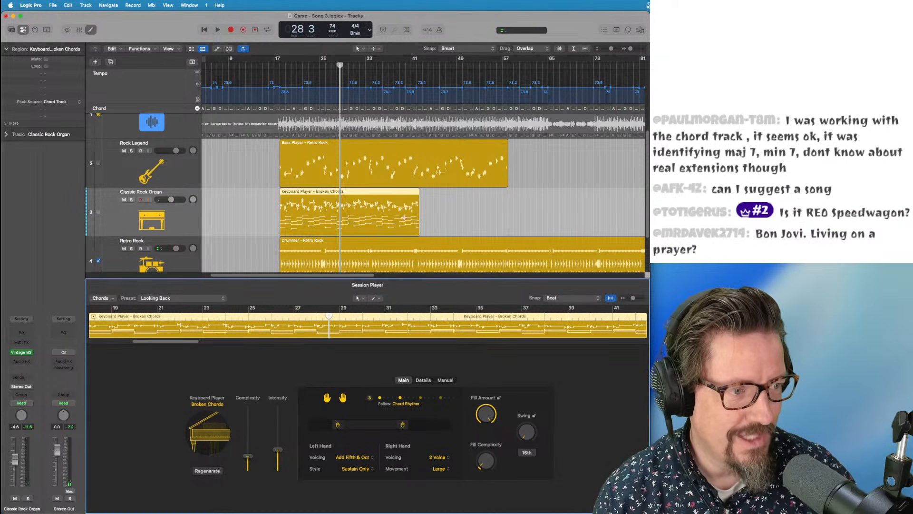
left_click(281, 64)
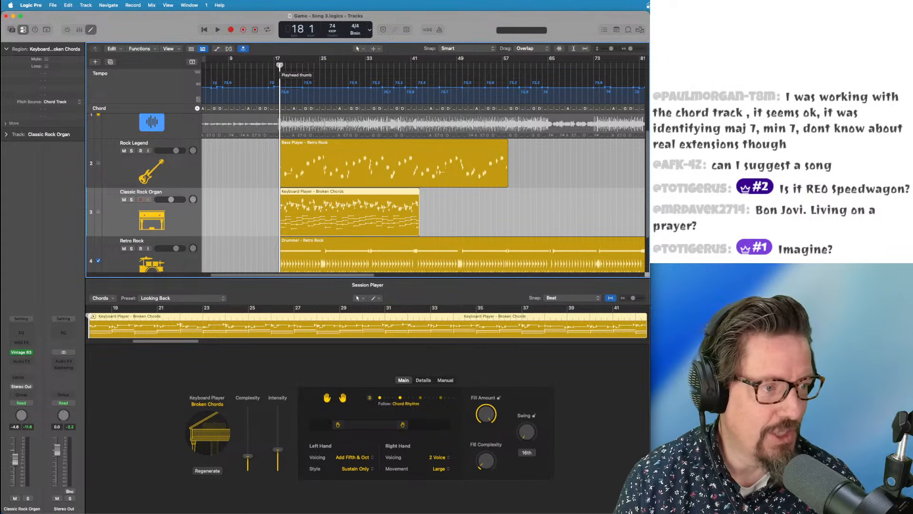
key("space")
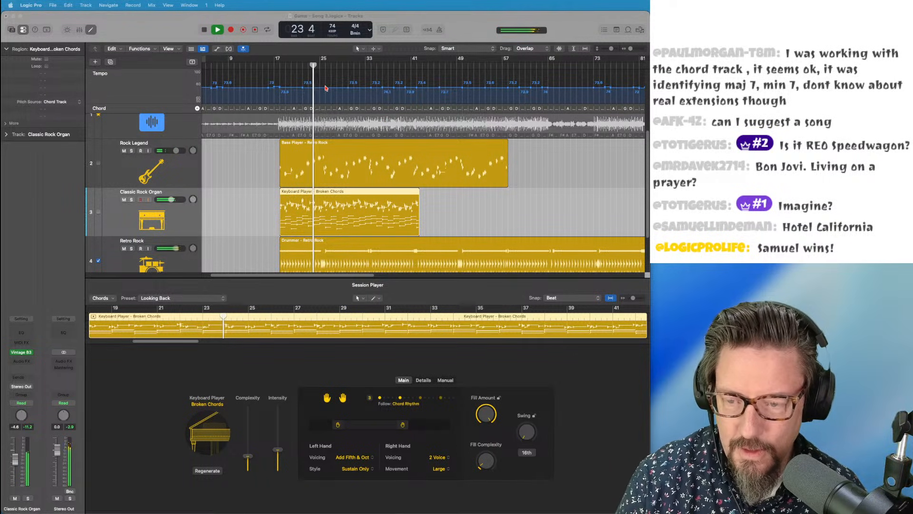
left_click(154, 177)
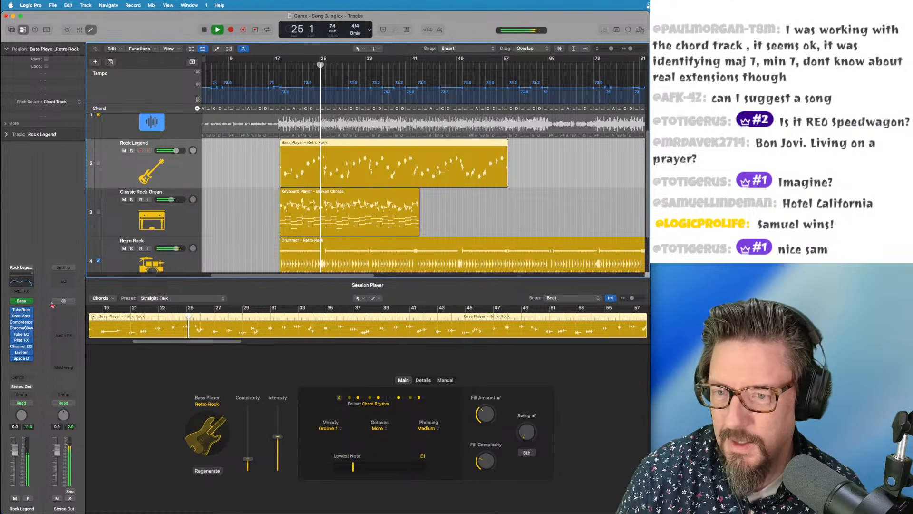
Select the Retro Rock drummer track and drag the playhead back in the ruler
left_click(153, 265)
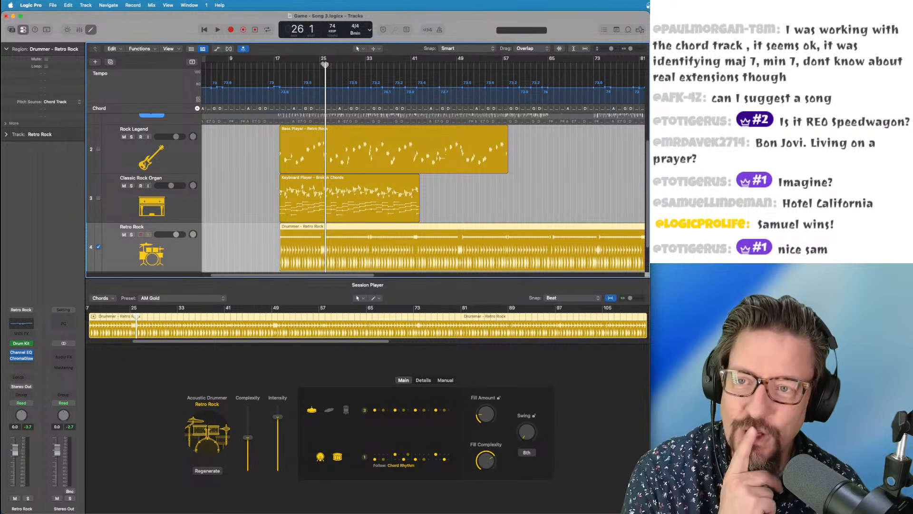
left_click_drag(325, 64, 279, 67)
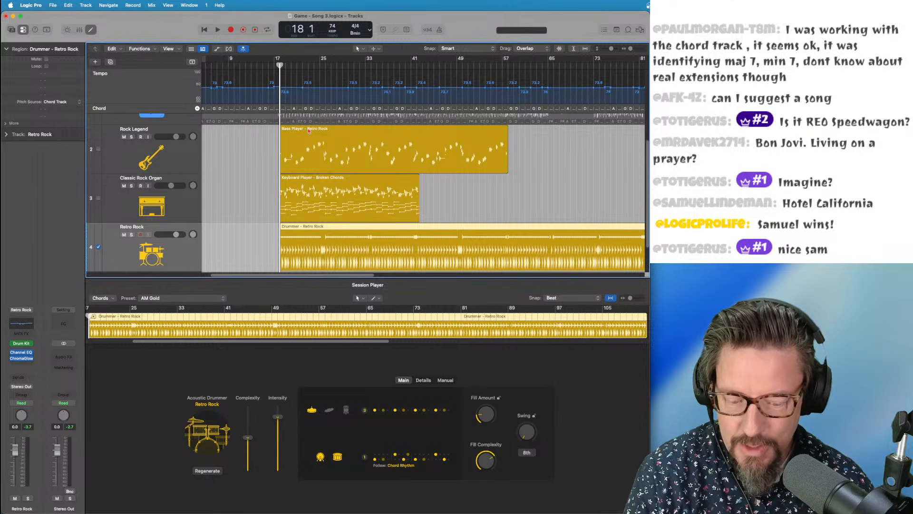
Zoom in horizontally and vertically and scroll through the bass, organ and drum regions
key("super+Right")
key("super+Right")
key("super+Right")
key("super+Right")
key("super+Right")
key("super+Down")
key("super+Down")
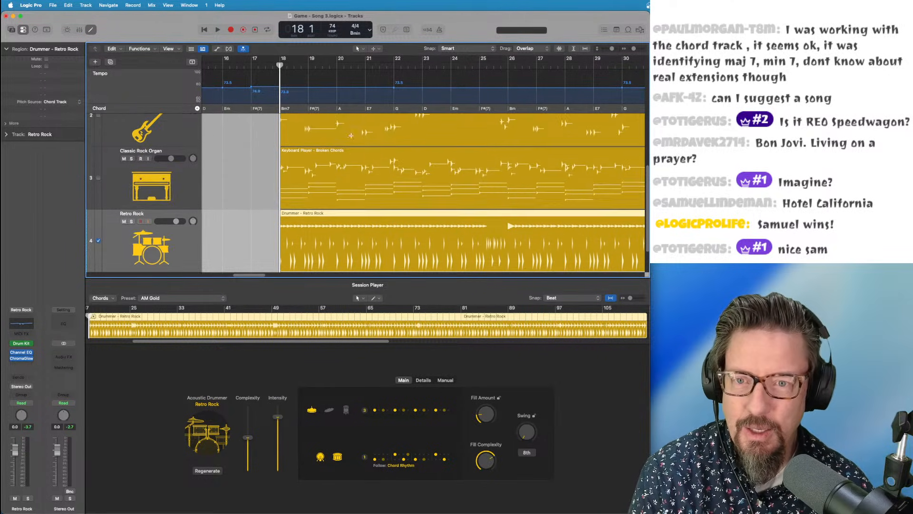
key("super+Down")
scroll(351, 136, "right", 3)
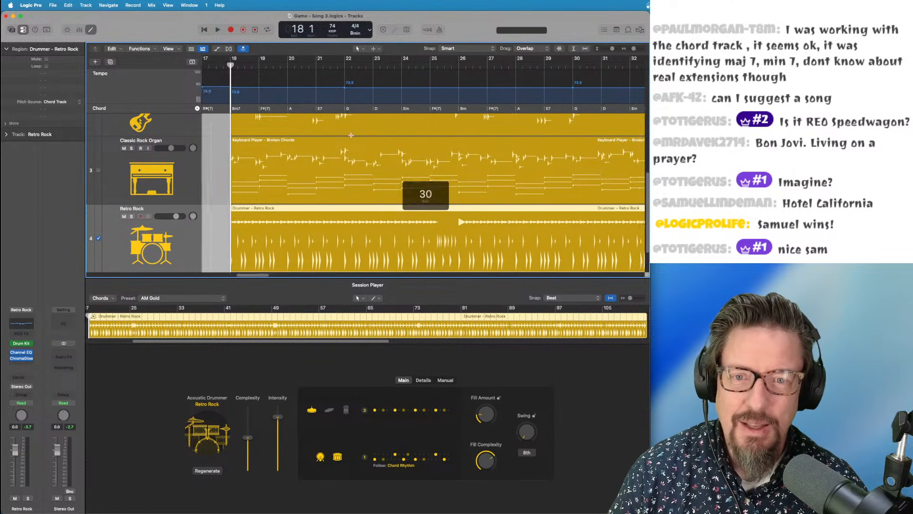
scroll(351, 135, "up", 5)
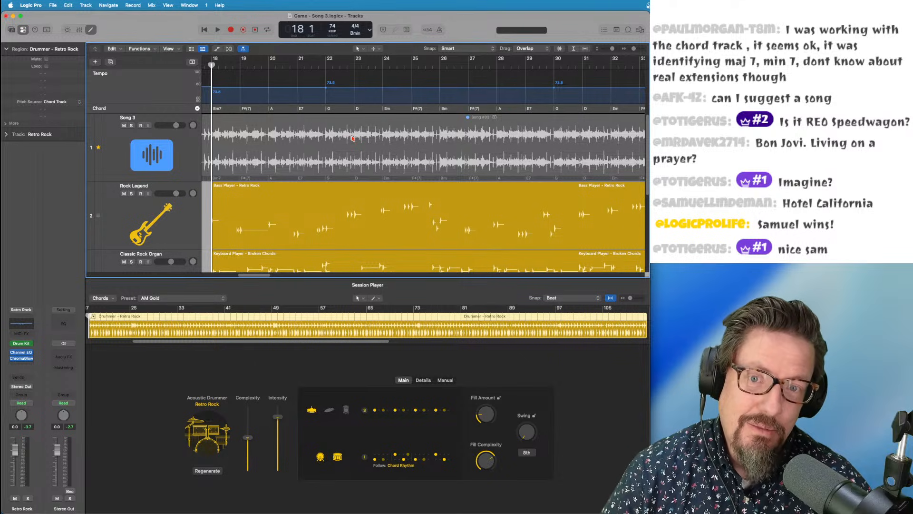
scroll(353, 138, "down", 3)
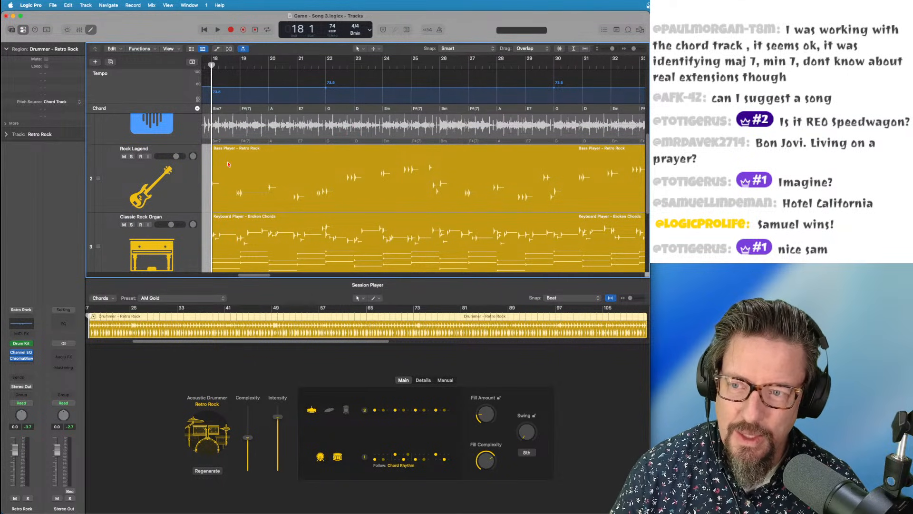
scroll(229, 166, "down", 8)
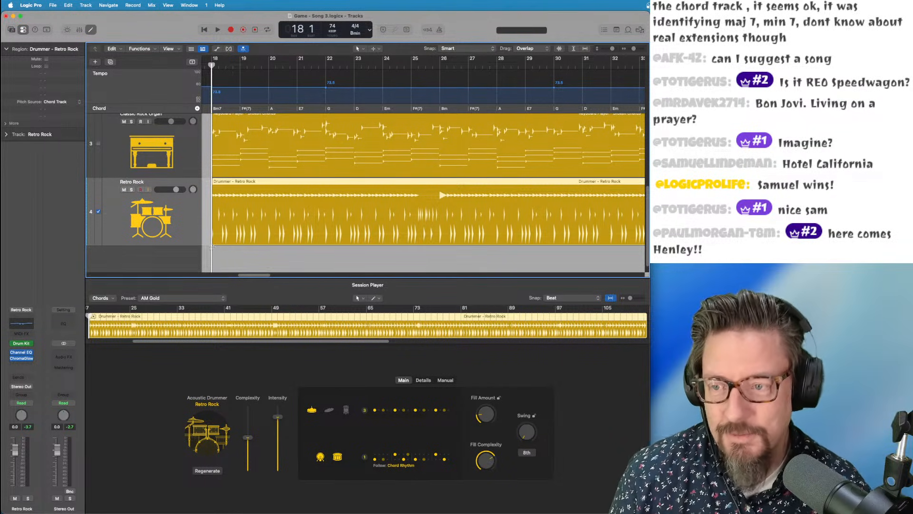
Close and save the Song 3 project, then open Game - Song 4.logicx from Downloads
left_click(50, 5)
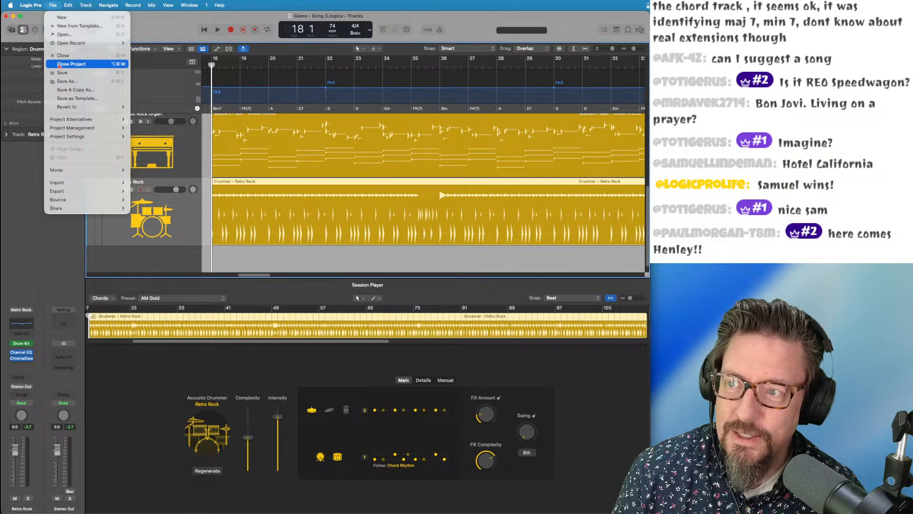
left_click(59, 65)
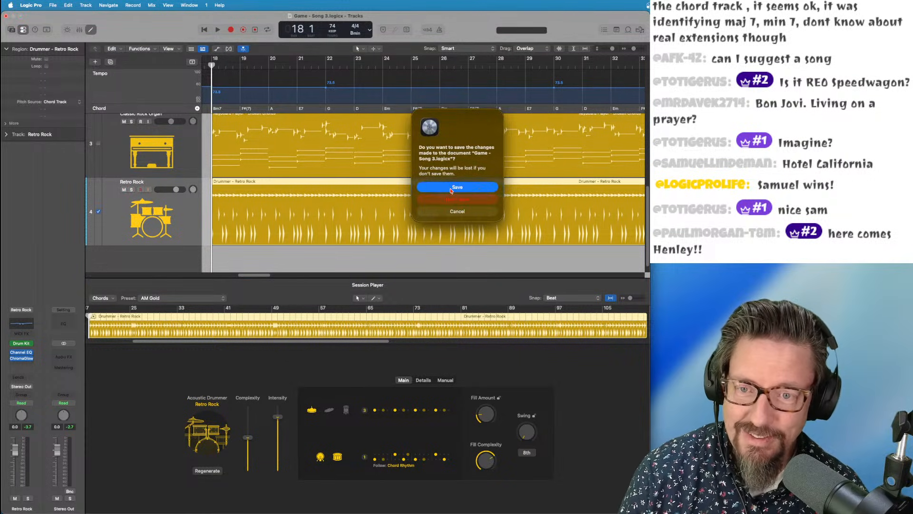
left_click(450, 188)
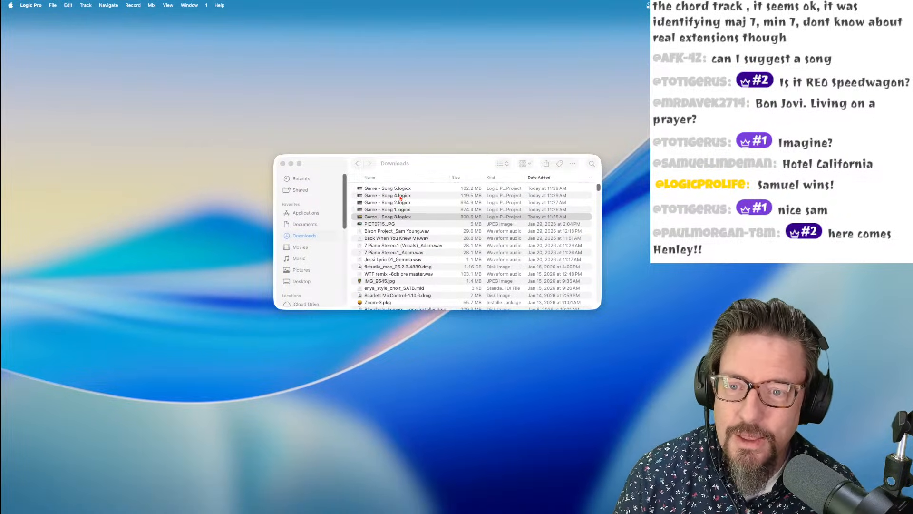
double_click(400, 195)
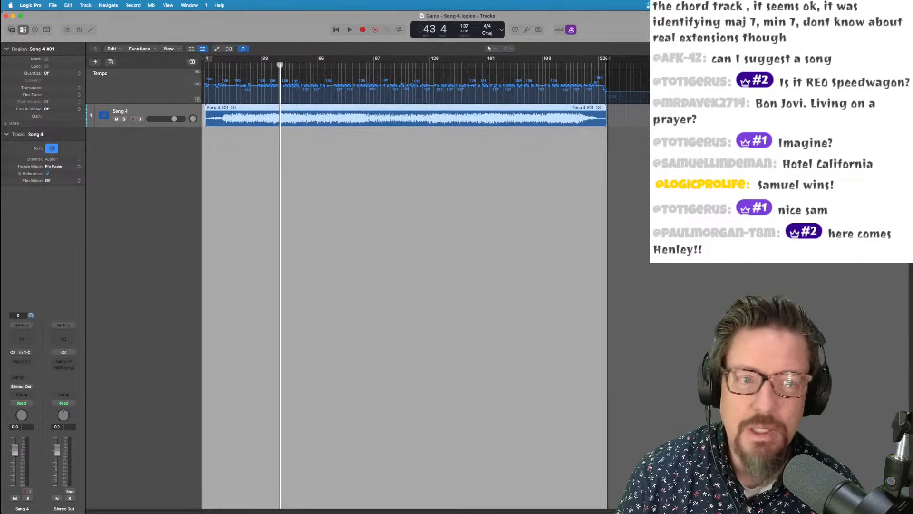
Narrow the Tracks window and mute the Song 4 audio region with the Mute tool
left_click_drag(912, 23, 649, 23)
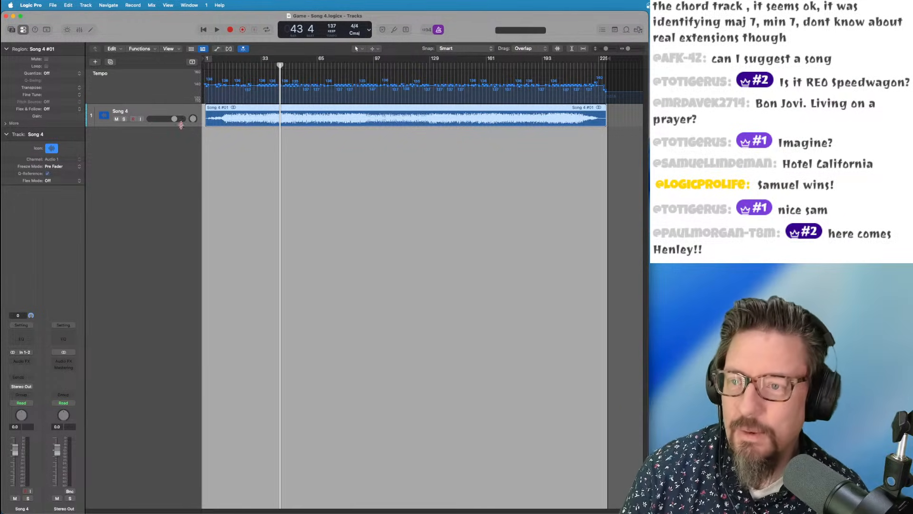
key("t")
key("Escape")
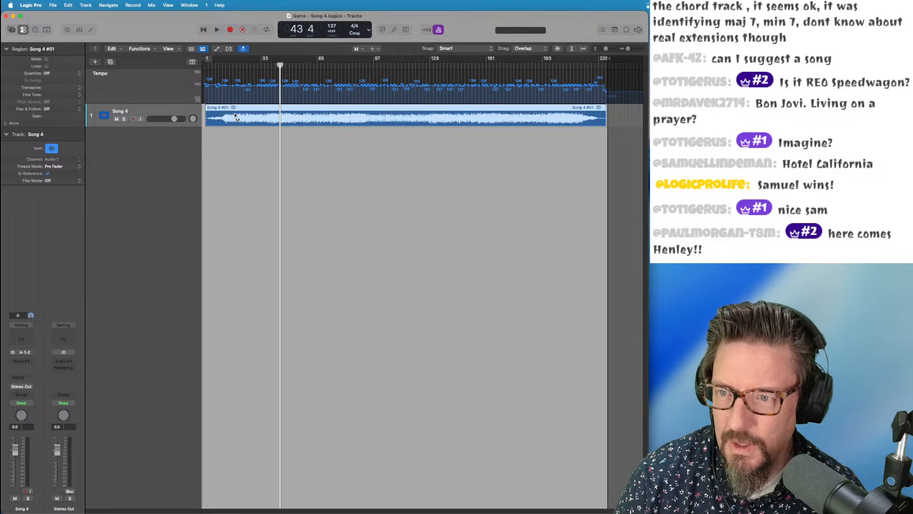
left_click(235, 115)
Show the Chord global track and drop the Song 4 region onto it for chord analysis
right_click(144, 79)
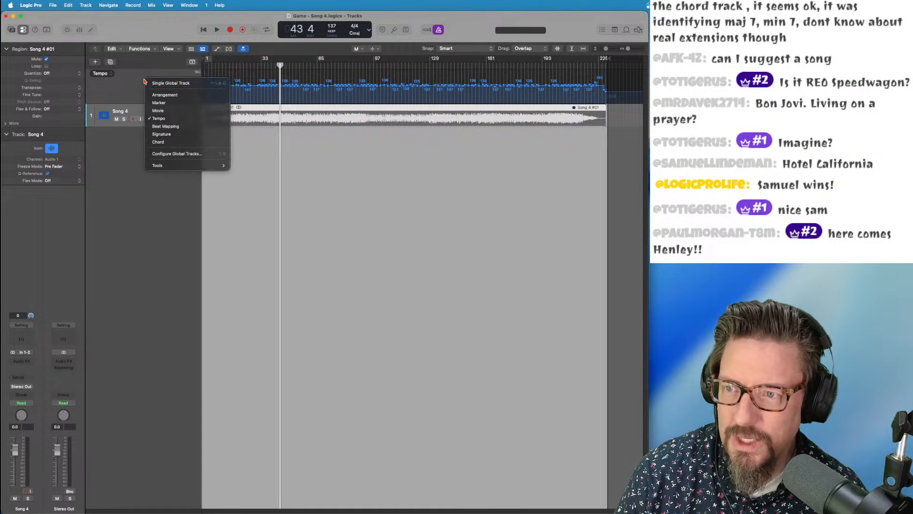
left_click(167, 141)
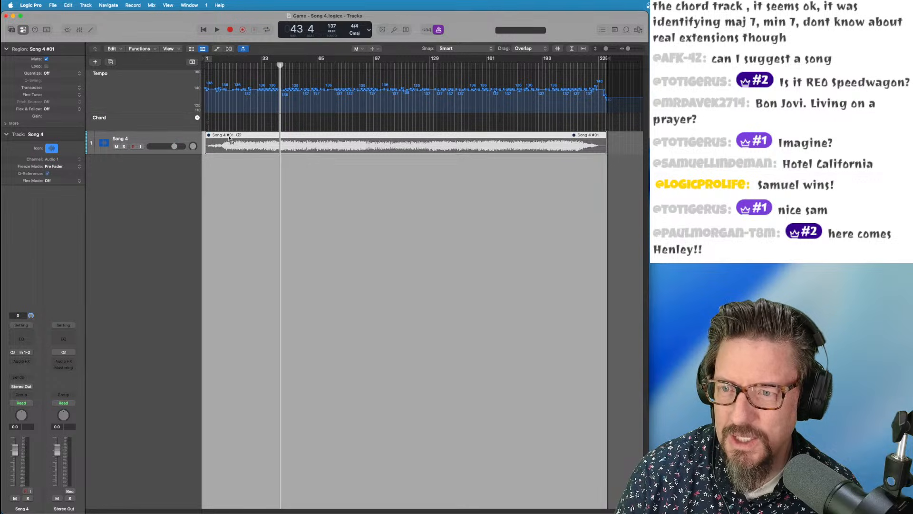
key("t")
key("t")
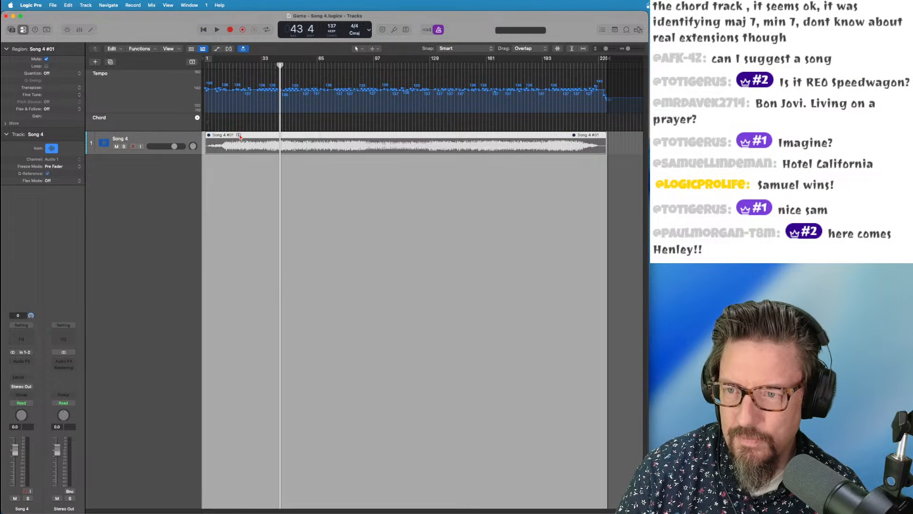
left_click_drag(239, 136, 238, 129)
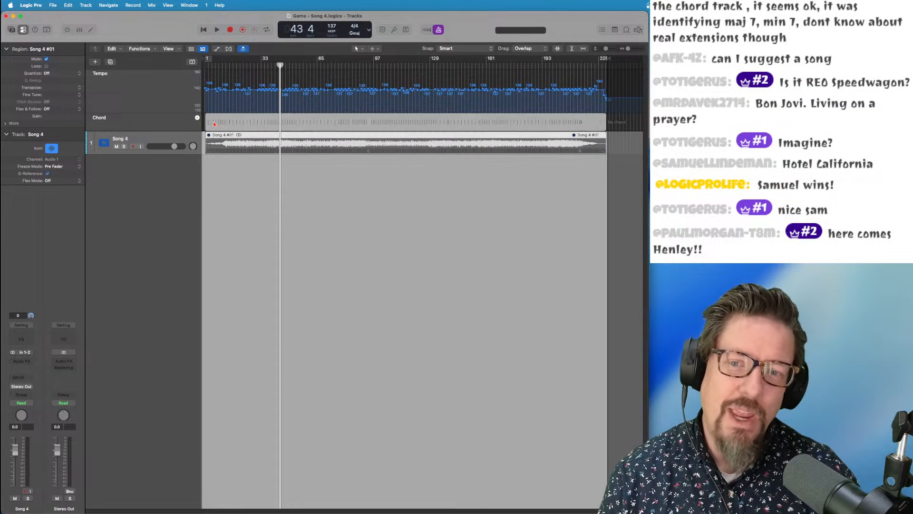
Zoom in and enlarge the Song 4 track, then park the playhead at bar 3 on Em
key("super+Right")
key("super+Right")
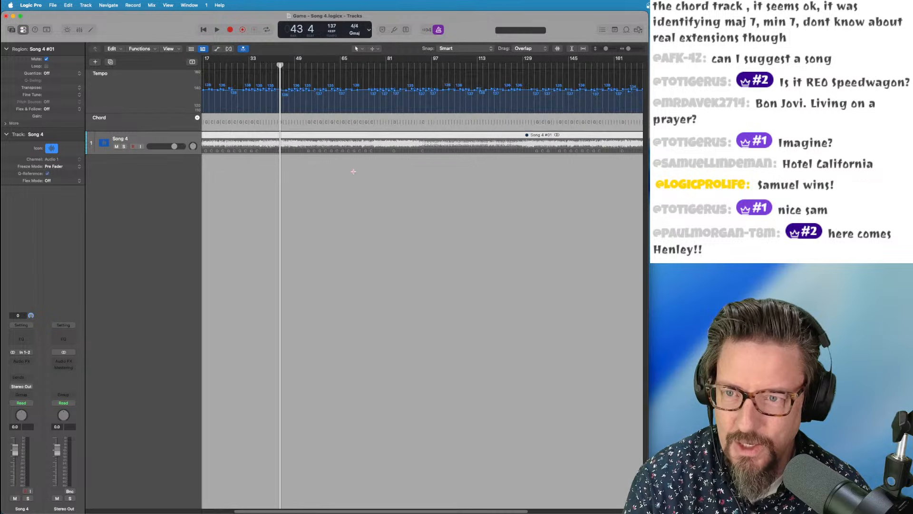
key("super+Down")
key("super+Down")
key("super+Down")
key("super+Down")
key("super+Down")
key("super+Down")
key("super+Down")
key("super+Left")
key("super+Left")
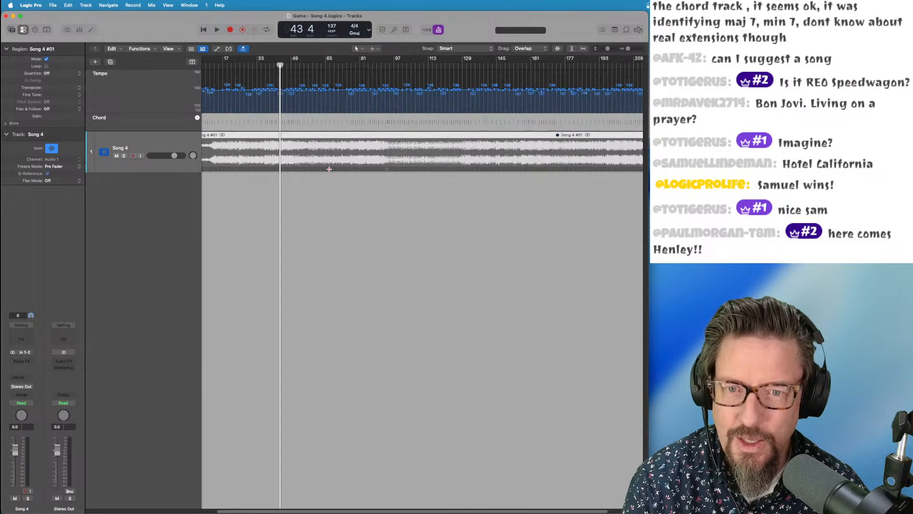
key("super+Right")
key("super+Right")
key("super+Right")
key("super+Right")
key("super+Right")
key("super+Right")
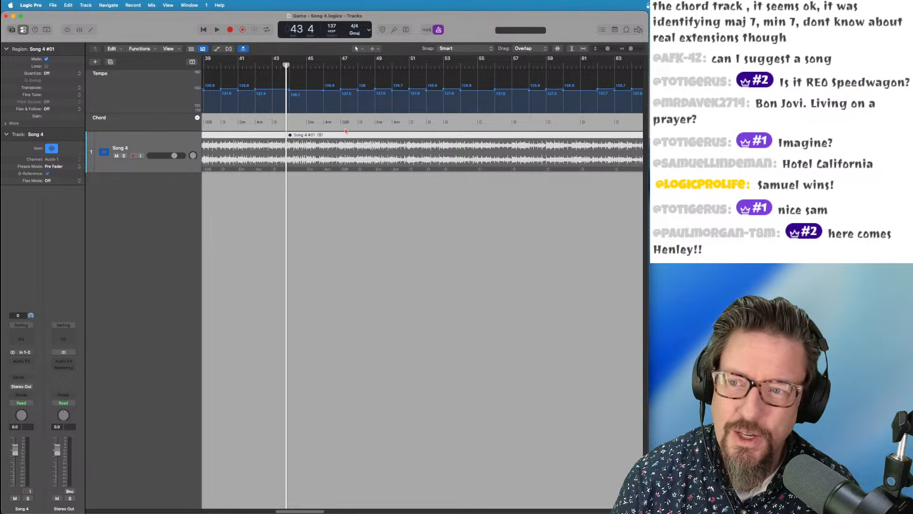
scroll(346, 130, "left", 15)
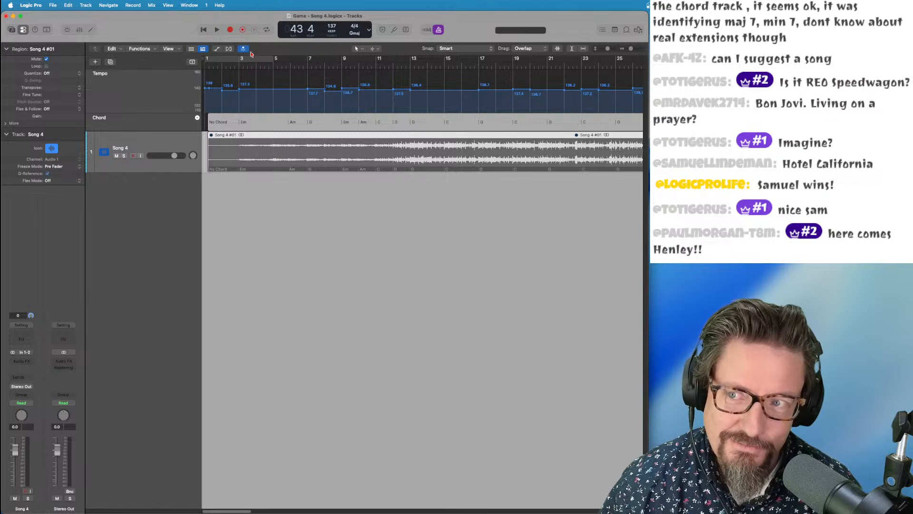
left_click_drag(228, 65, 238, 66)
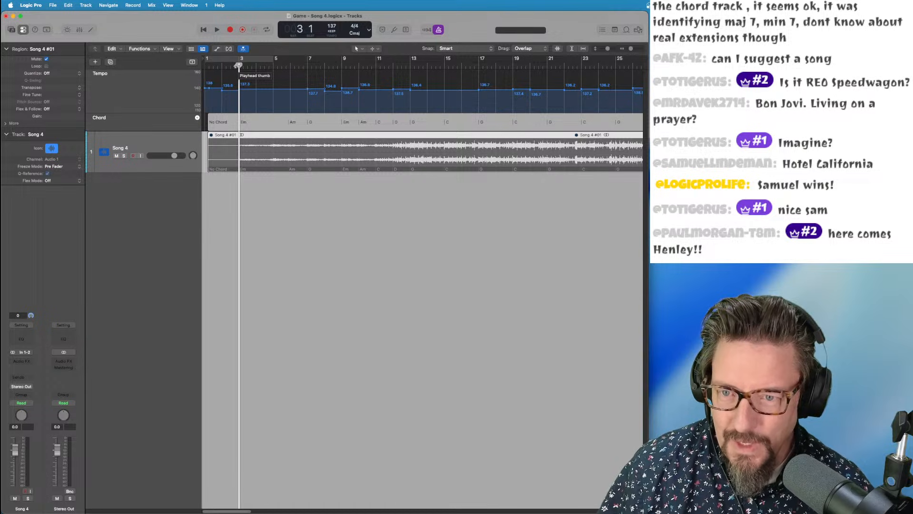
left_click(85, 5)
Add the Distant Dawn Session Player keyboard track with a Simple Pad region starting at bar 3
mouse_move(86, 60)
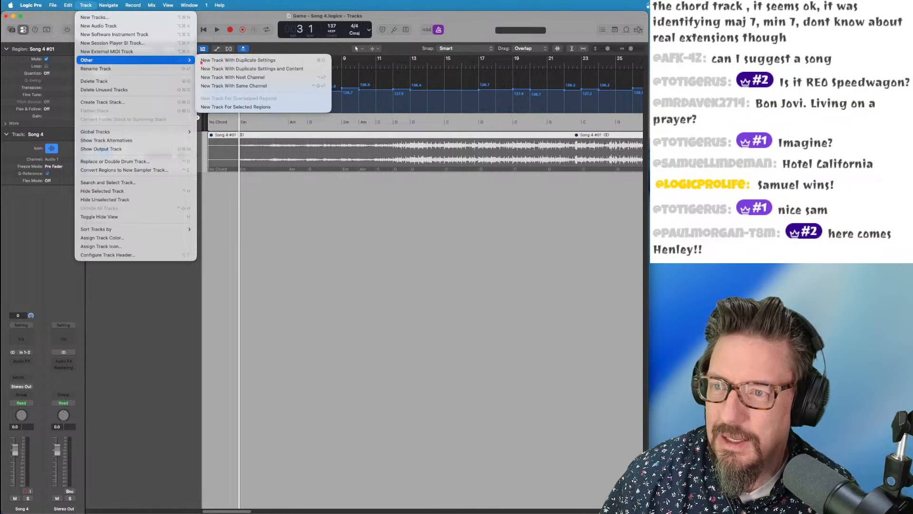
left_click(145, 45)
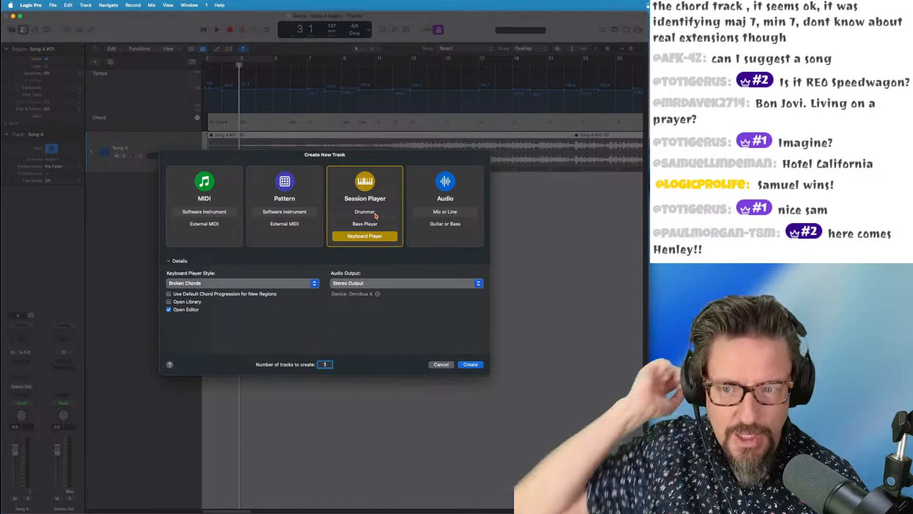
left_click(208, 285)
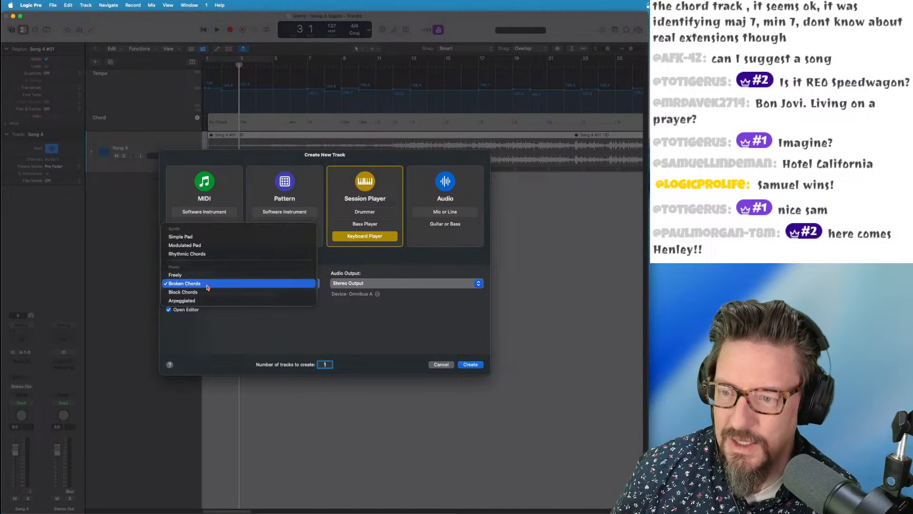
left_click(210, 237)
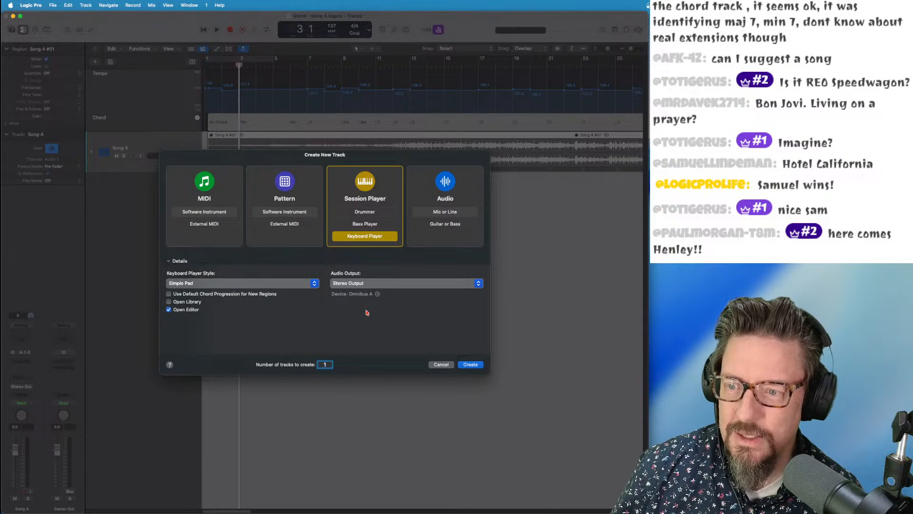
left_click(470, 365)
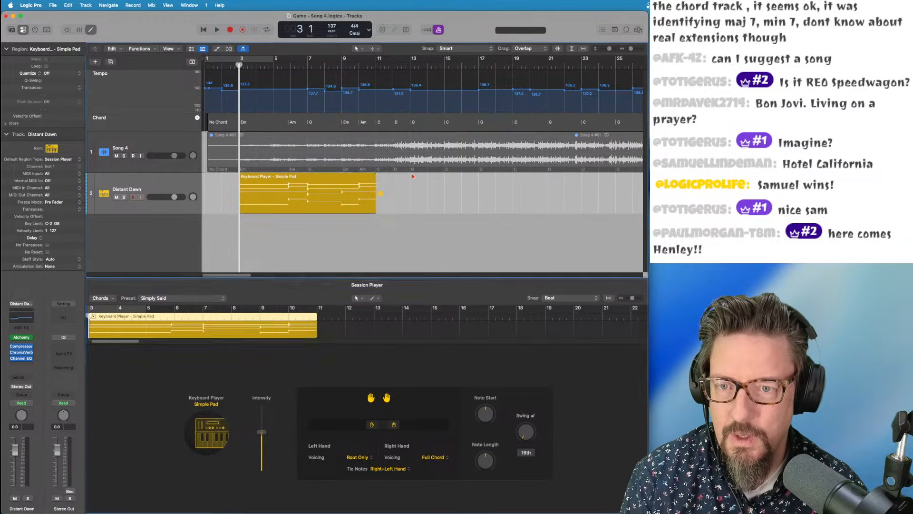
left_click(320, 204)
key("super+Left")
key("super+Left")
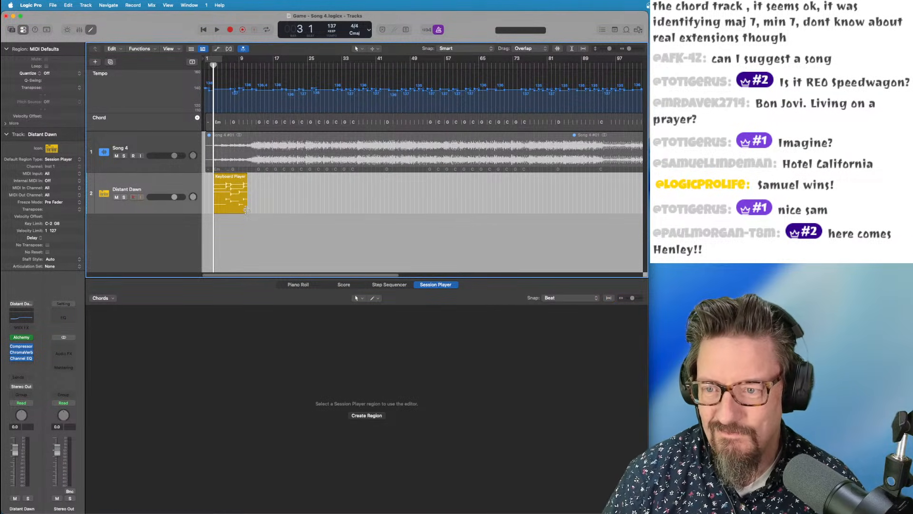
Extend the Simple Pad region to bar 44 and lower both hands' ranges while auditioning from bar 3
left_click_drag(245, 210, 397, 201)
left_click_drag(214, 65, 212, 65)
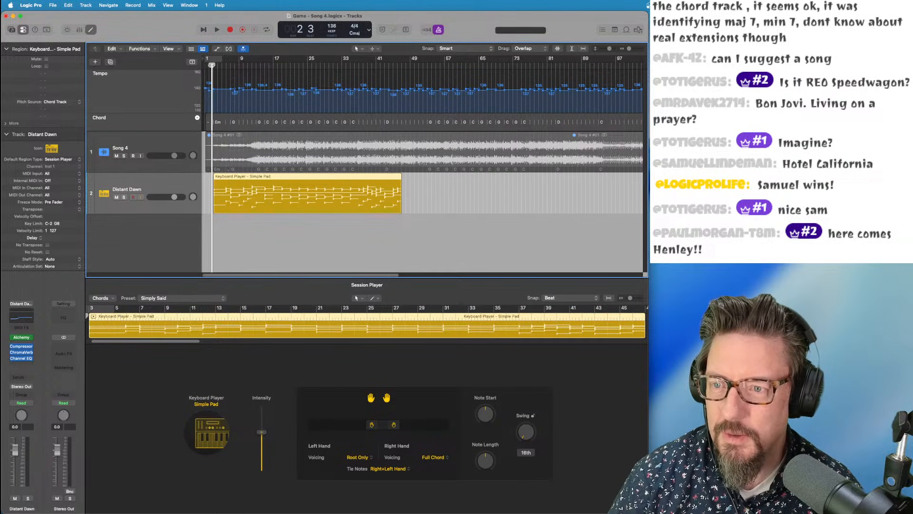
key("space")
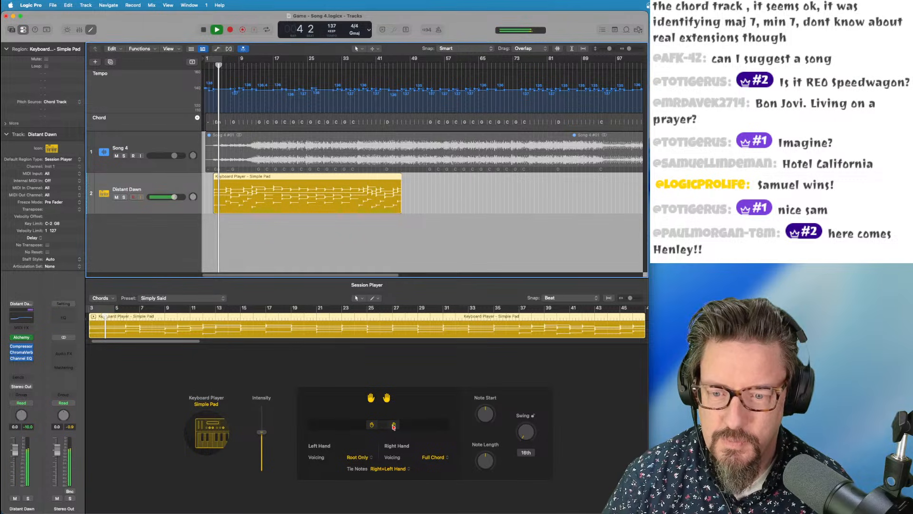
left_click_drag(372, 424, 339, 425)
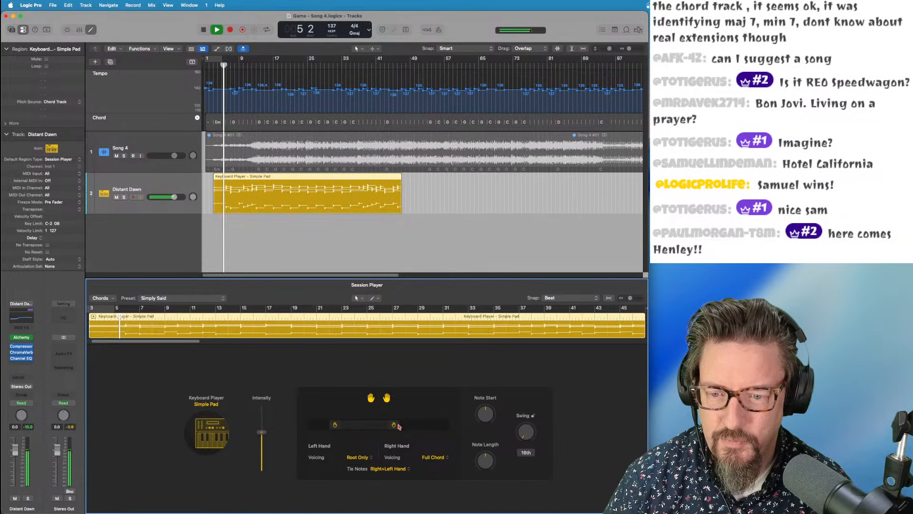
left_click_drag(394, 425, 381, 428)
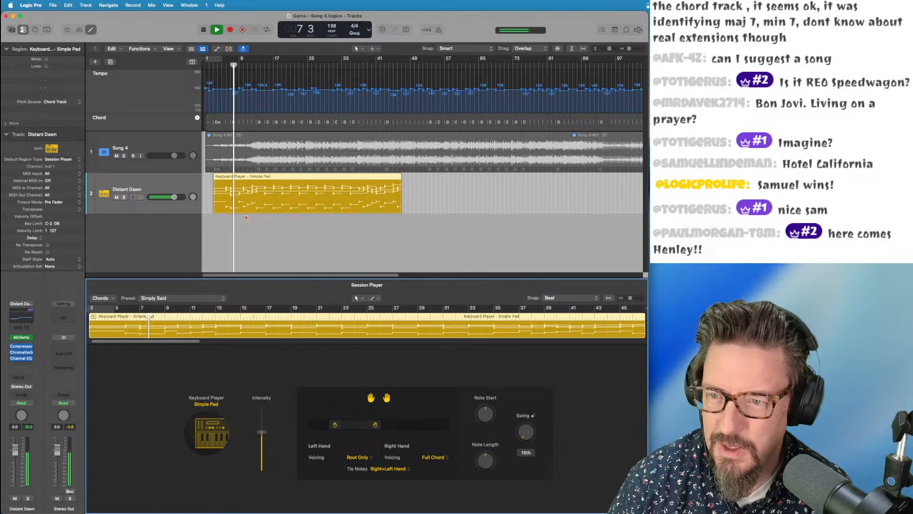
left_click(238, 178)
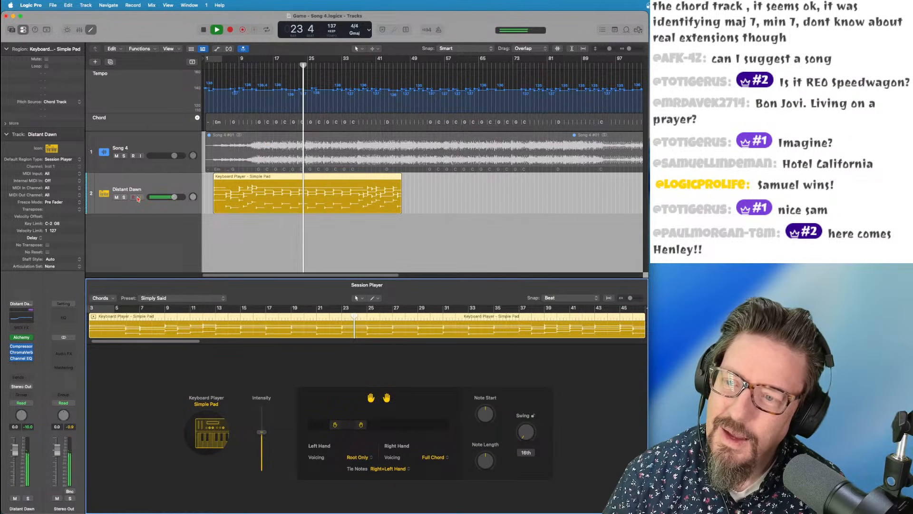
key("space")
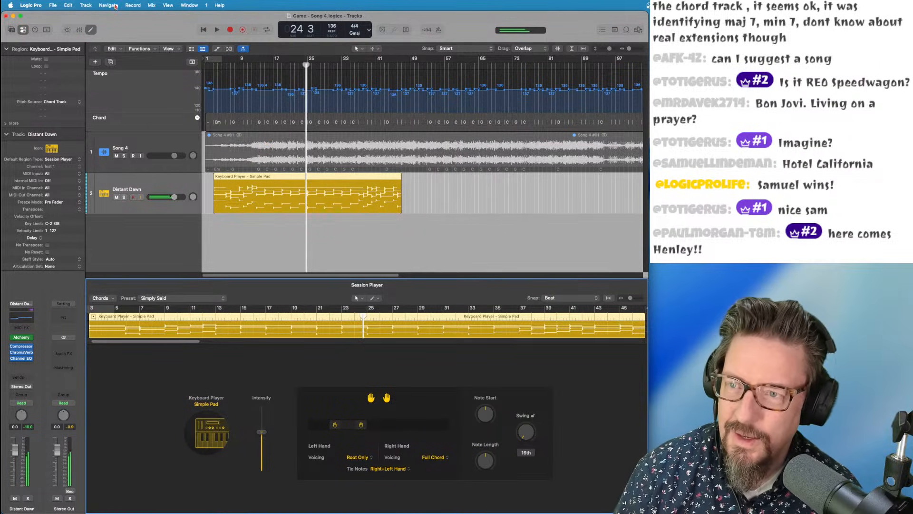
left_click(214, 64)
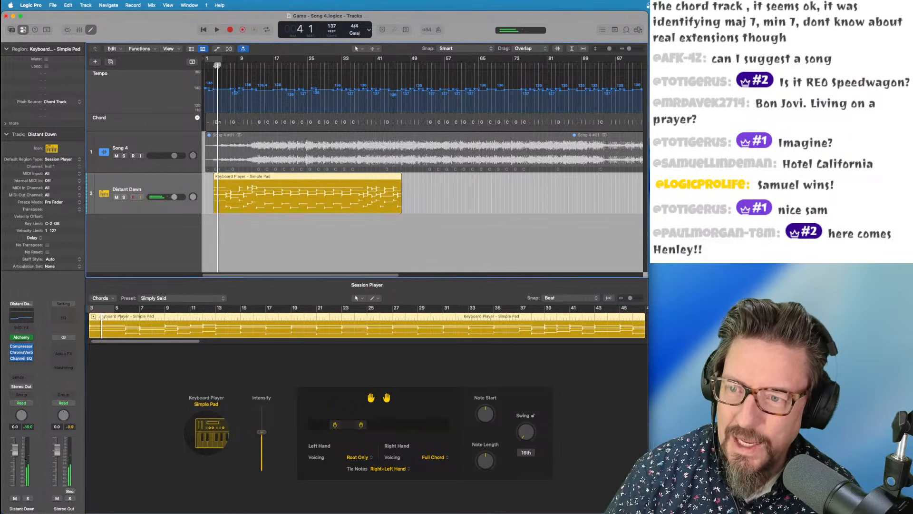
Add the Saw Prism Session Player keyboard track in the Rhythmic Chords style
left_click(84, 6)
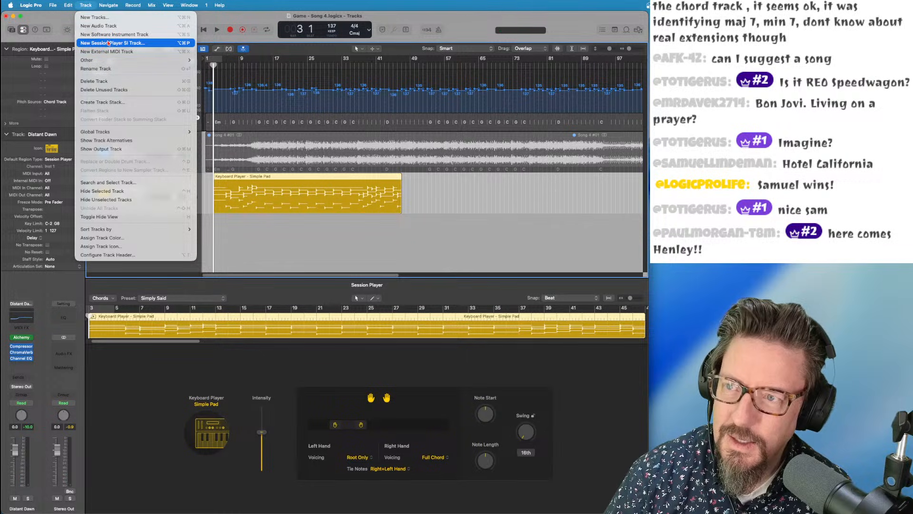
left_click(108, 43)
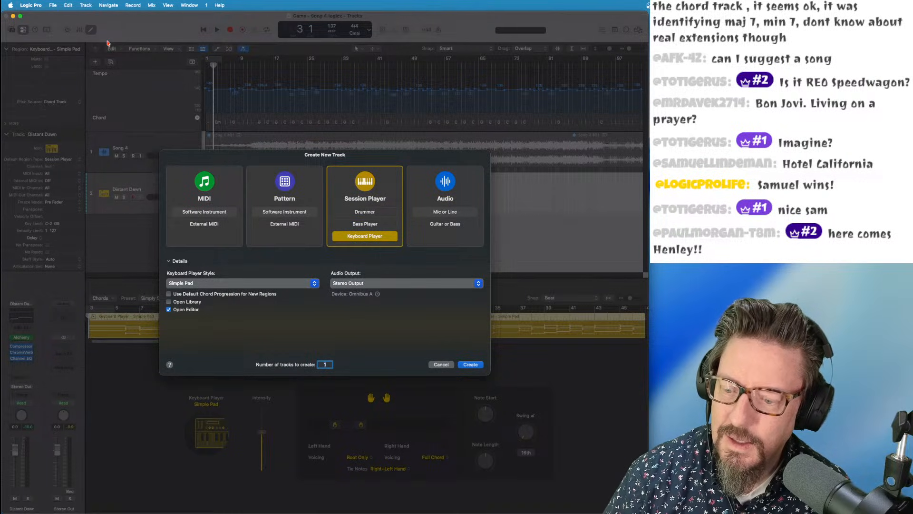
left_click(225, 284)
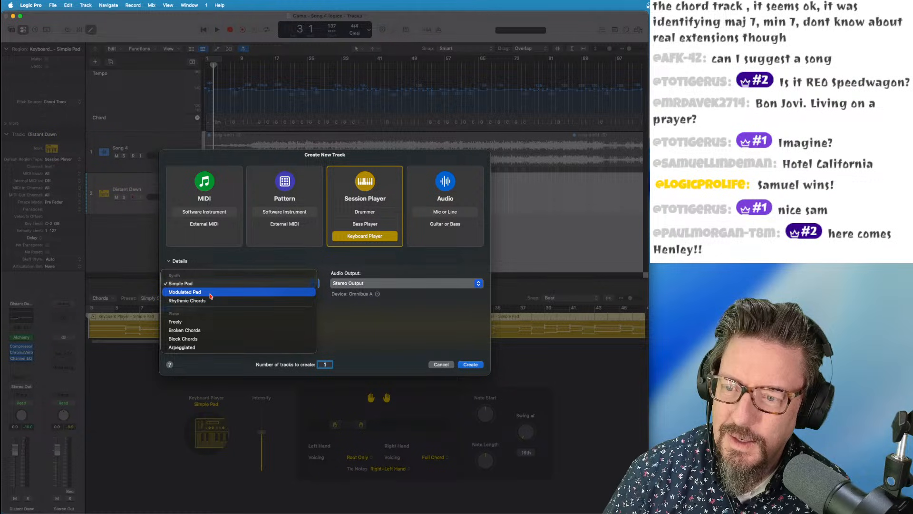
left_click(209, 301)
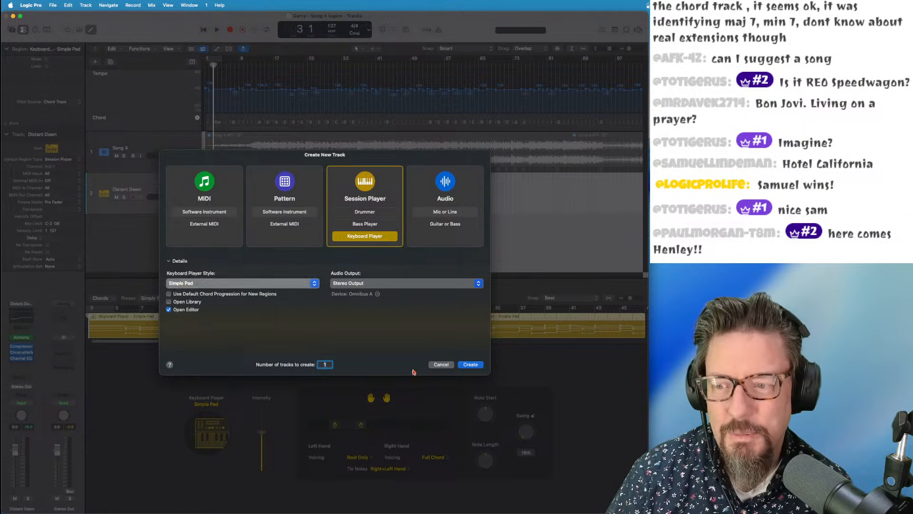
left_click(470, 364)
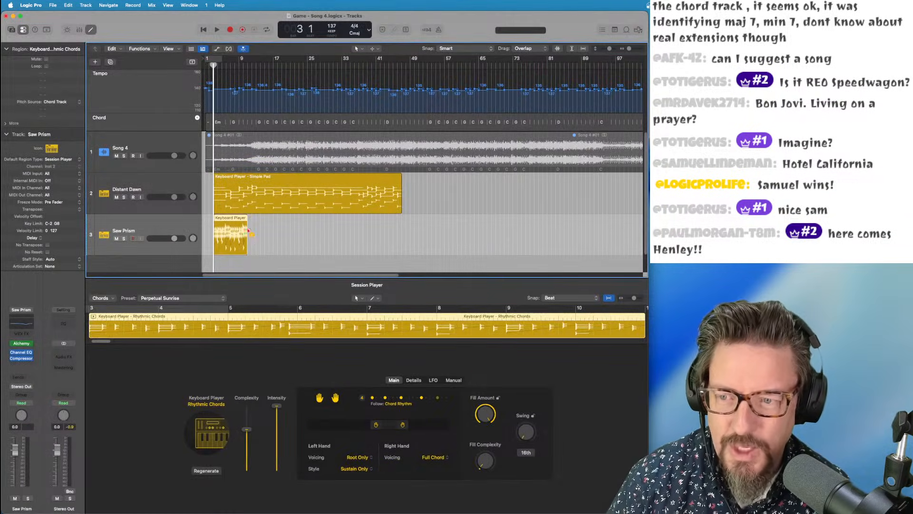
Extend the Saw Prism region to about bar 25 and zoom in on the timeline
left_click_drag(246, 252, 312, 252)
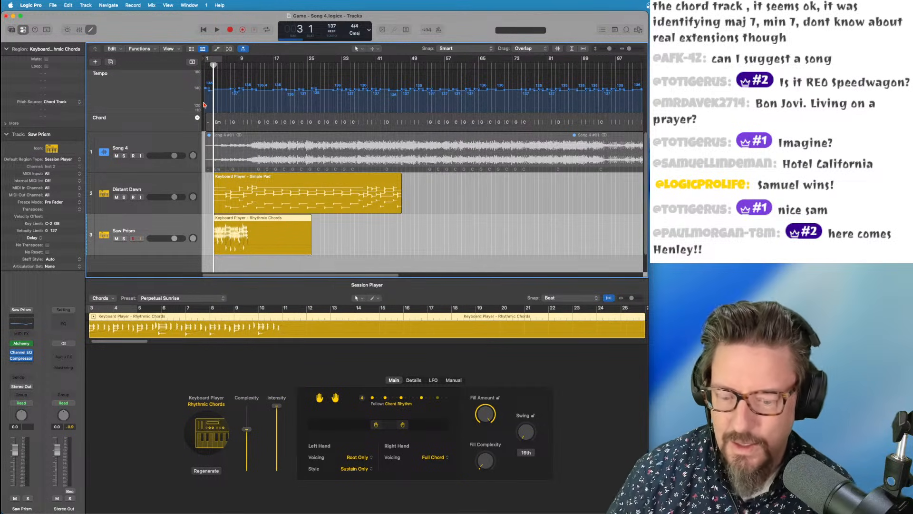
key("super+Right")
key("super+Right")
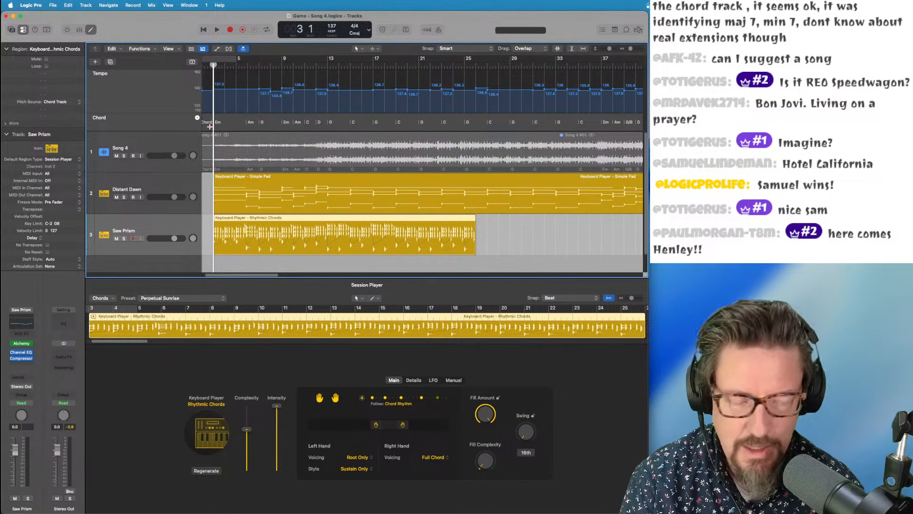
key("super+Right")
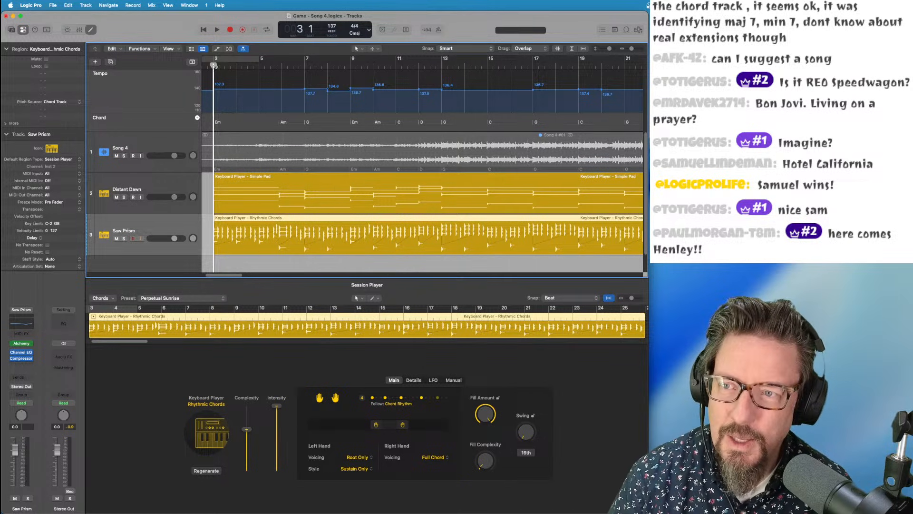
Switch the chords to the Twilight Mirage preset and narrow the hand range while auditioning
left_click(161, 298)
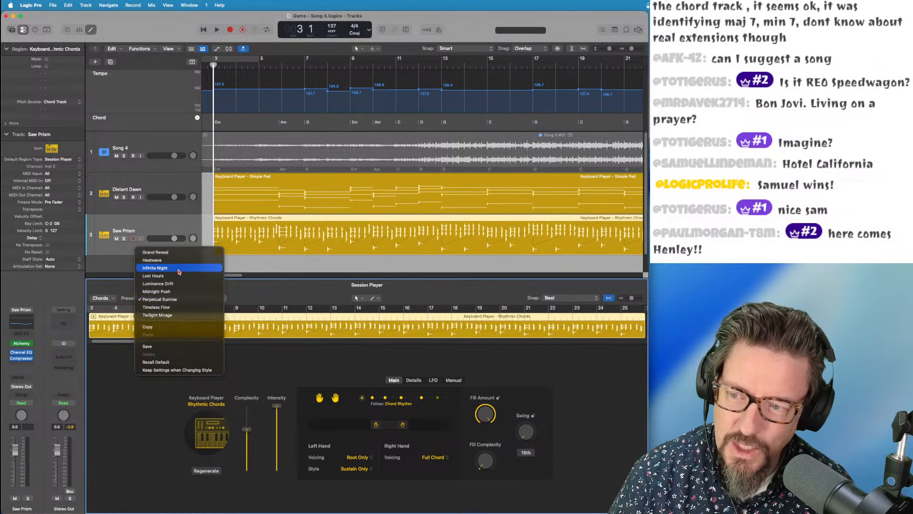
left_click(180, 318)
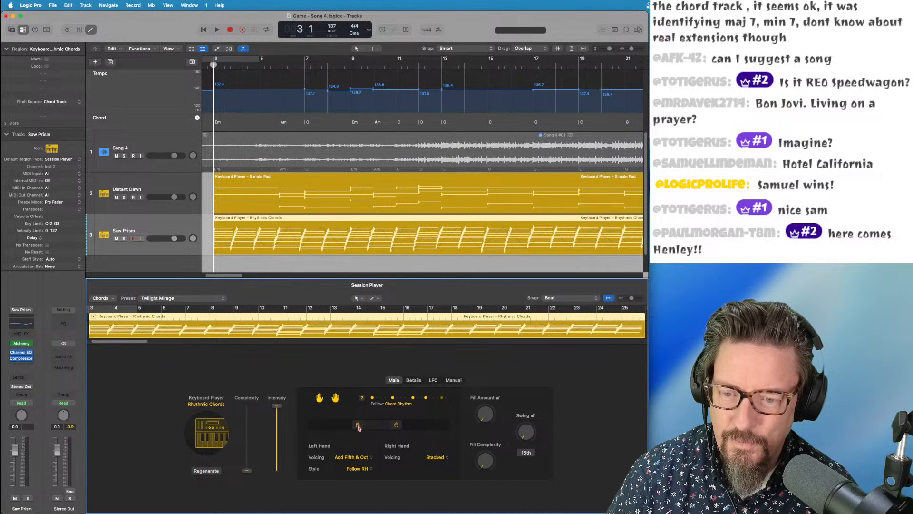
left_click_drag(359, 427, 387, 426)
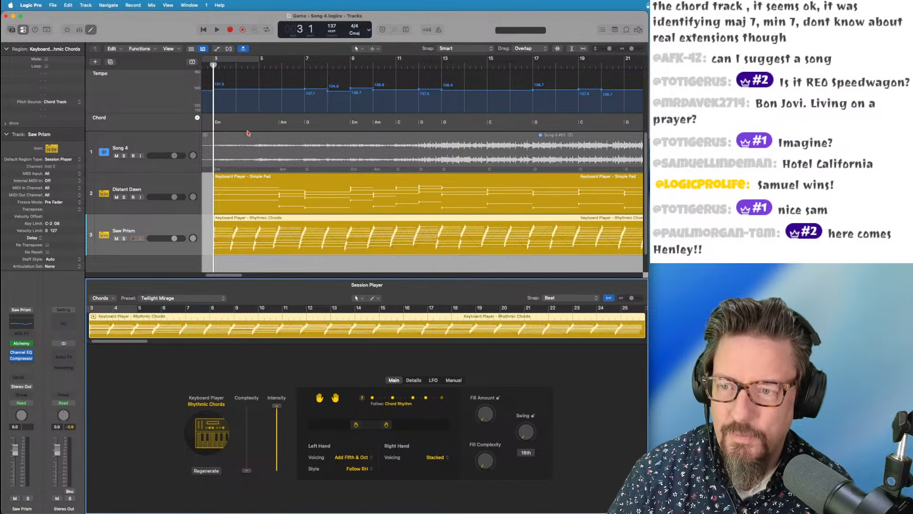
key("space")
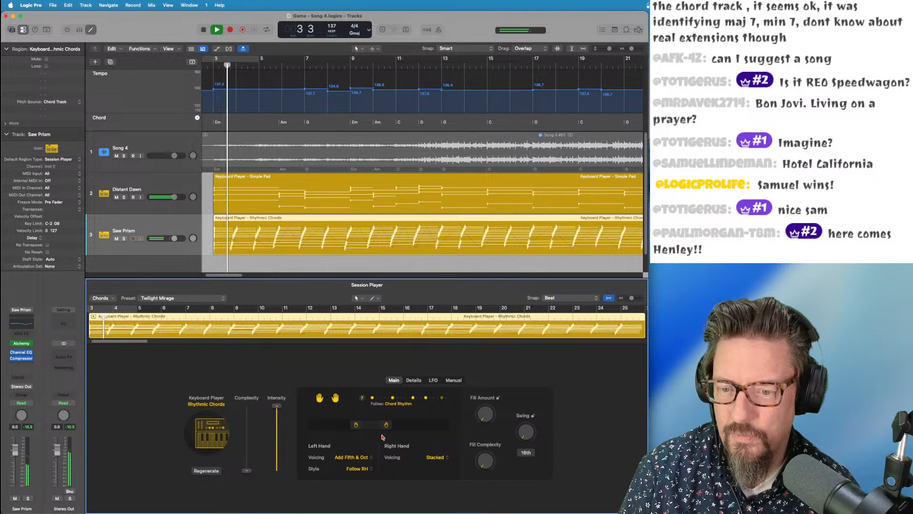
left_click_drag(385, 427, 380, 426)
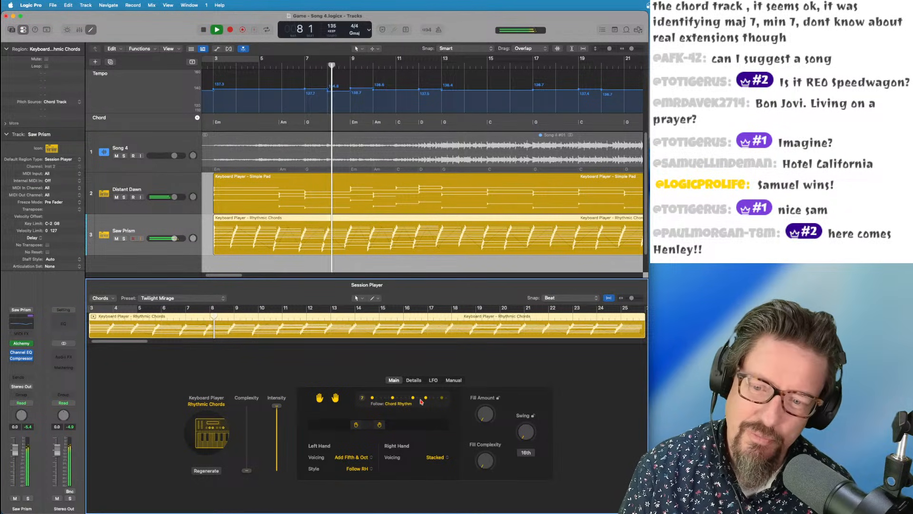
key("space")
left_click(181, 298)
Choose the Timeless Flow preset, turn down the Saw Prism volume, and play from bar 3
left_click(179, 291)
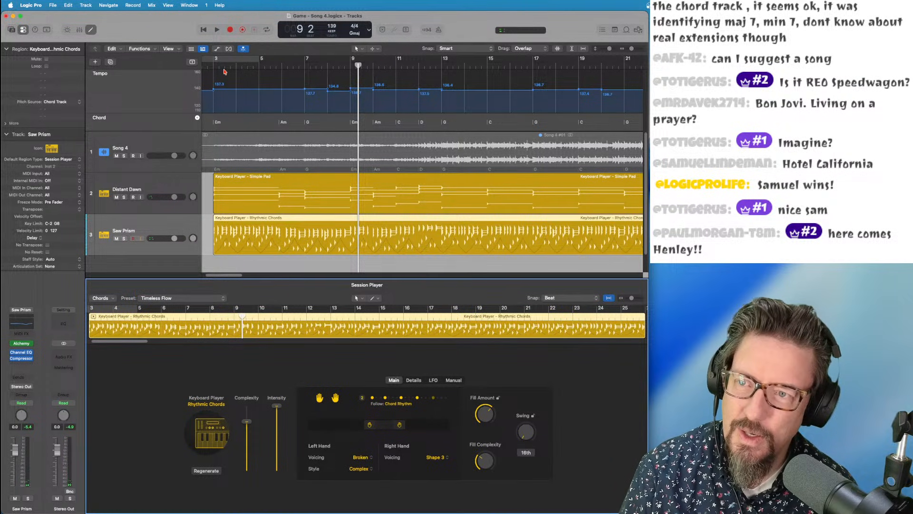
left_click_drag(221, 67, 213, 67)
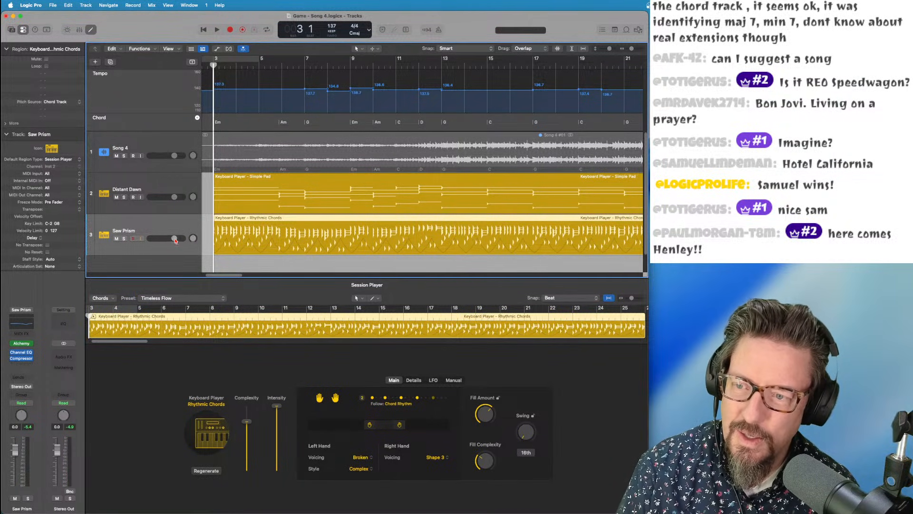
left_click_drag(175, 239, 162, 238)
key("space")
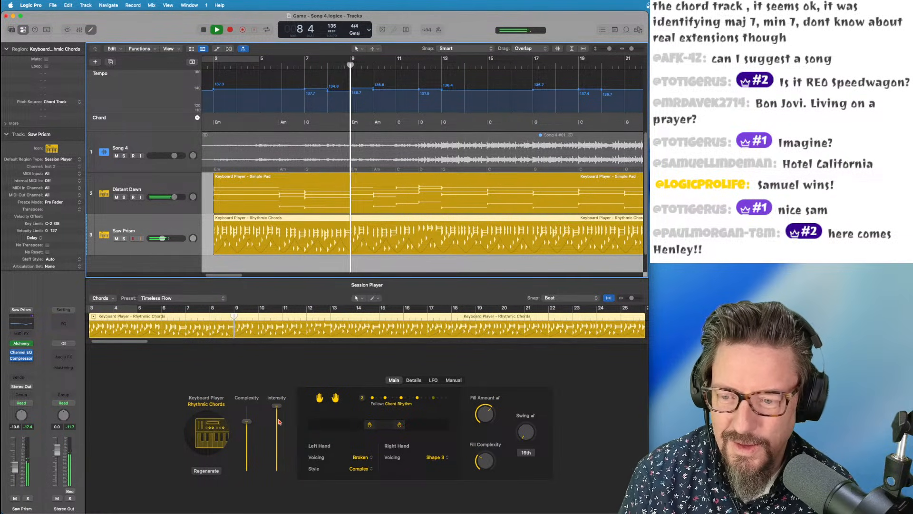
Set Complexity to 100% and Intensity to 33%, and lower Distant Dawn to -3.0 dB
left_click_drag(246, 421, 249, 453)
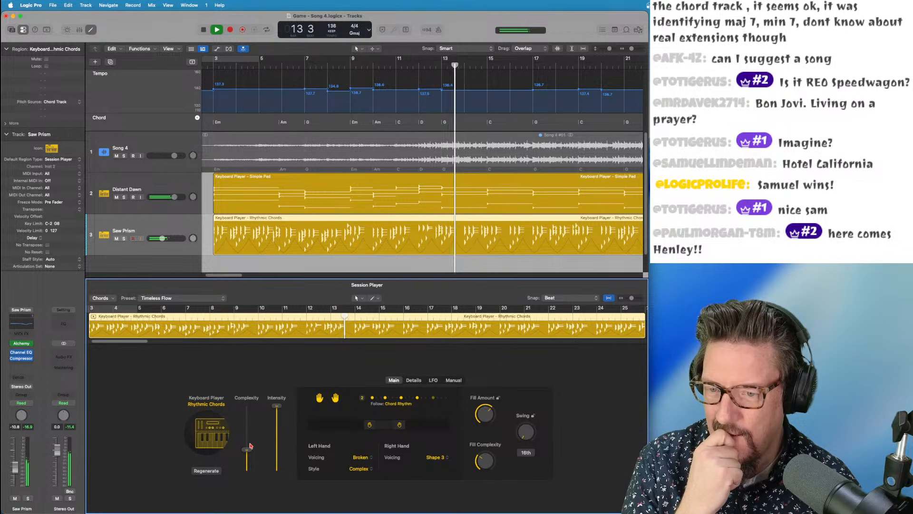
left_click_drag(248, 449, 245, 404)
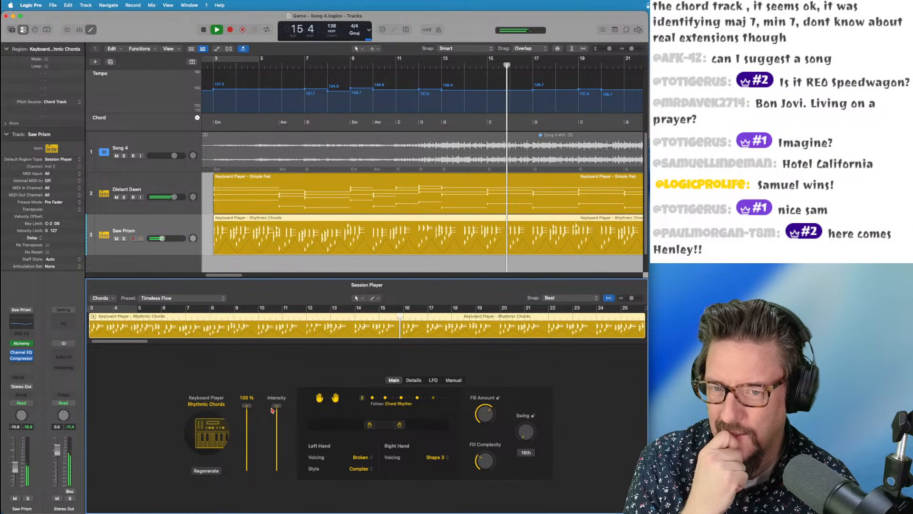
left_click_drag(274, 409, 278, 451)
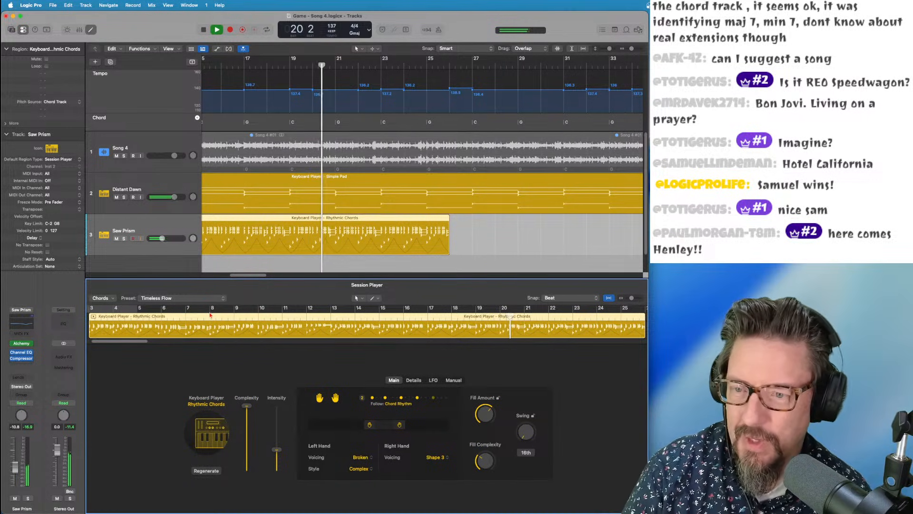
left_click_drag(174, 197, 170, 197)
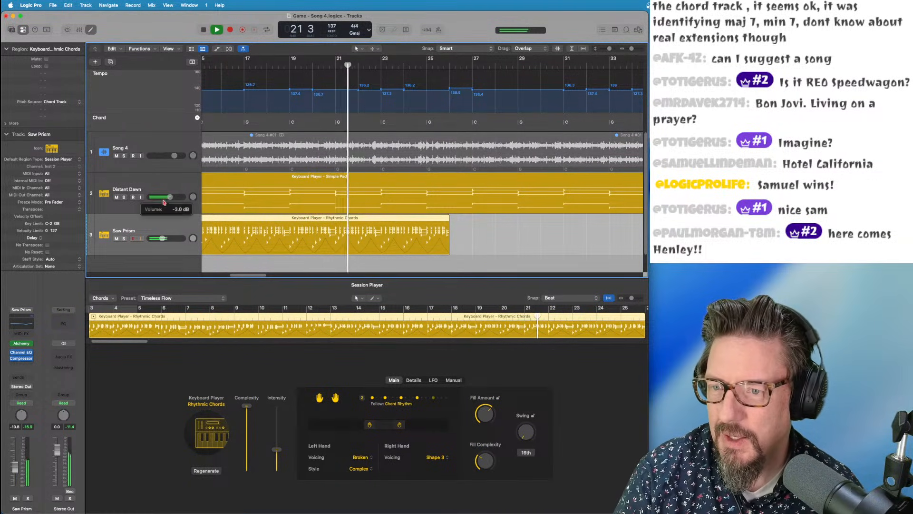
key("space")
scroll(287, 204, "down", 5)
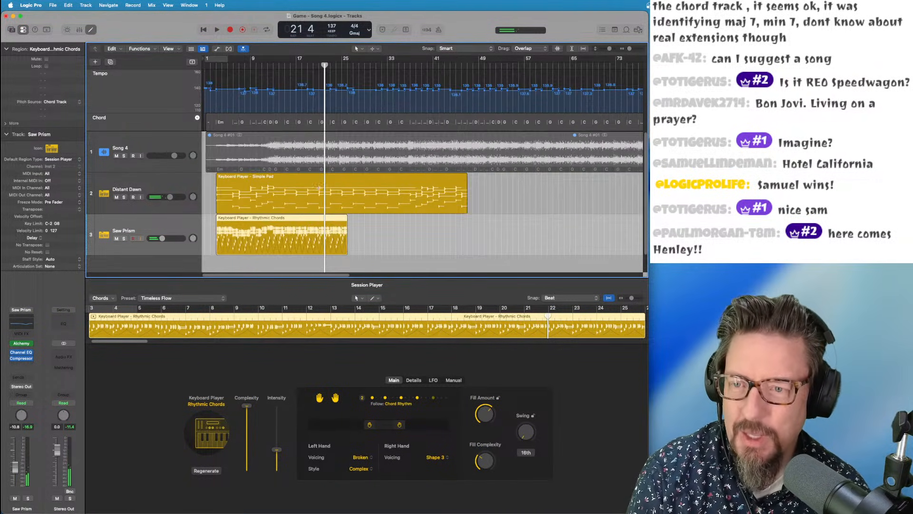
left_click_drag(245, 67, 274, 66)
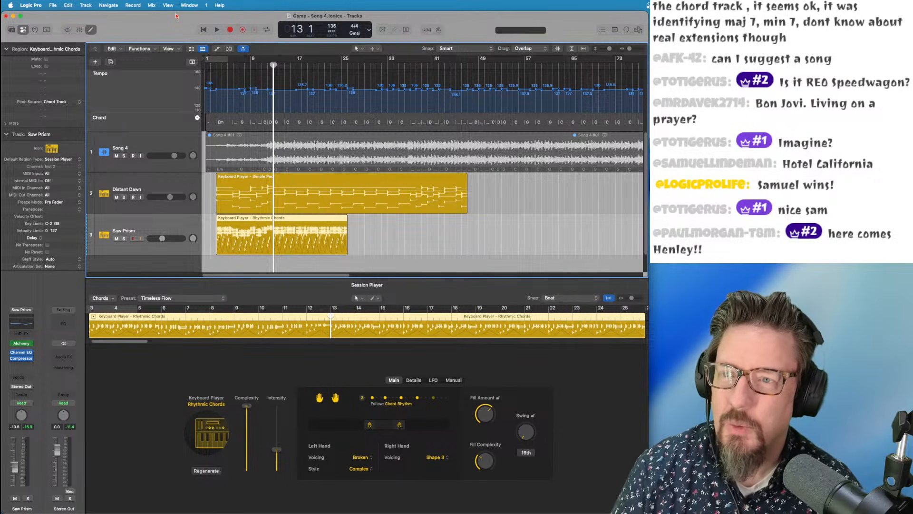
Create a Retro Rock Session Player drummer as the fourth track, with a region near bar 13
left_click(85, 5)
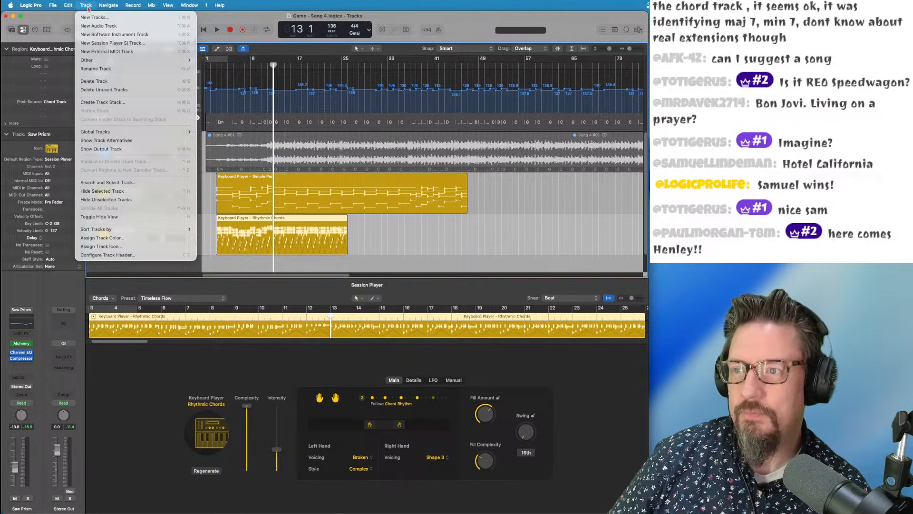
left_click(99, 43)
left_click(362, 212)
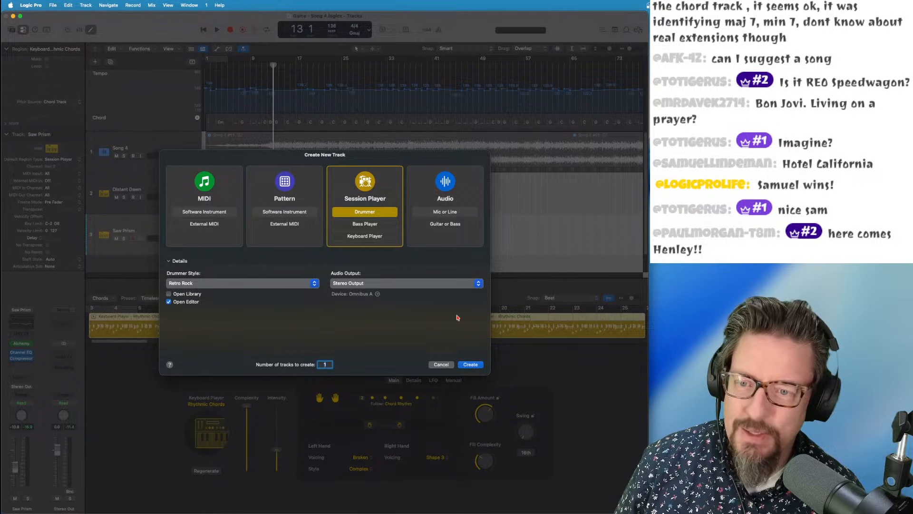
left_click(462, 365)
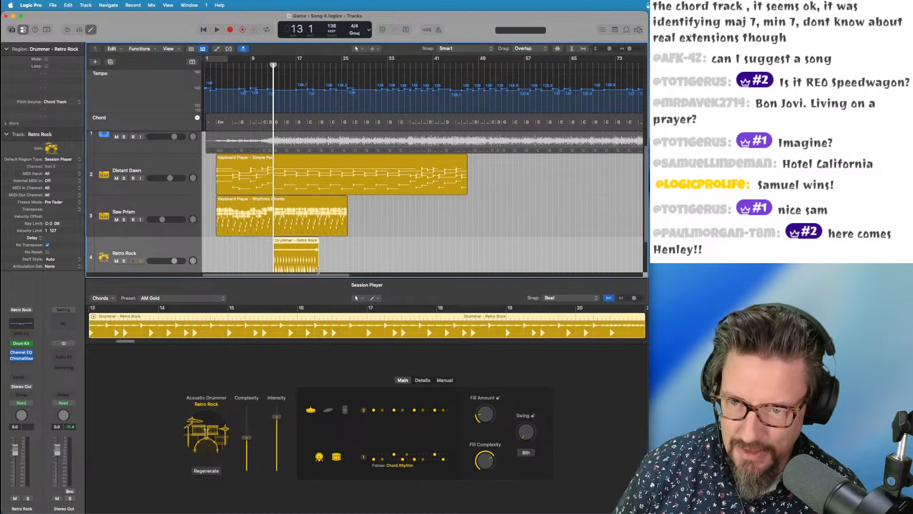
Stretch the Retro Rock drummer region to about bar 37 and play it with the keyboard parts
left_click_drag(320, 267, 421, 267)
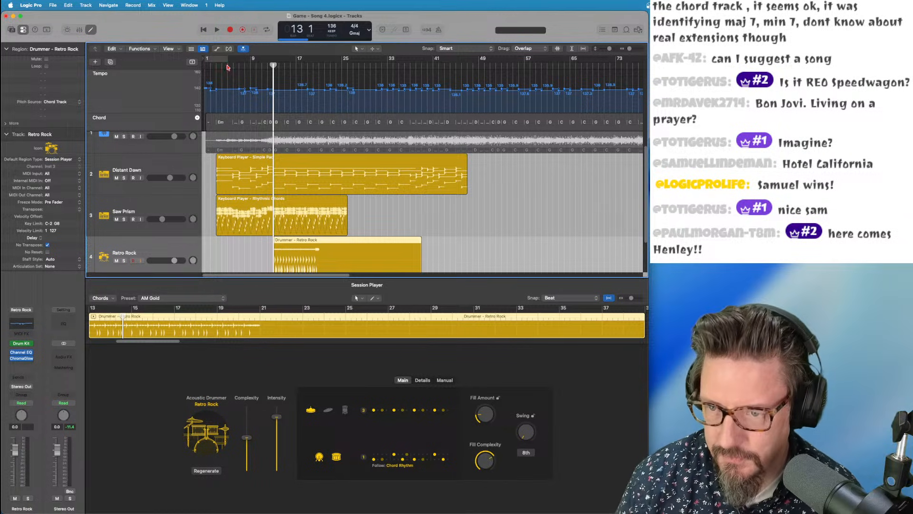
key("space")
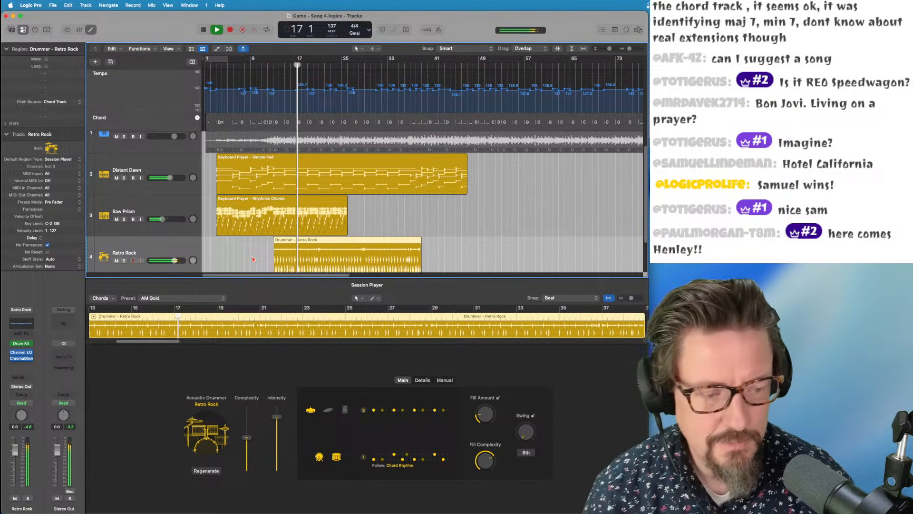
key("space")
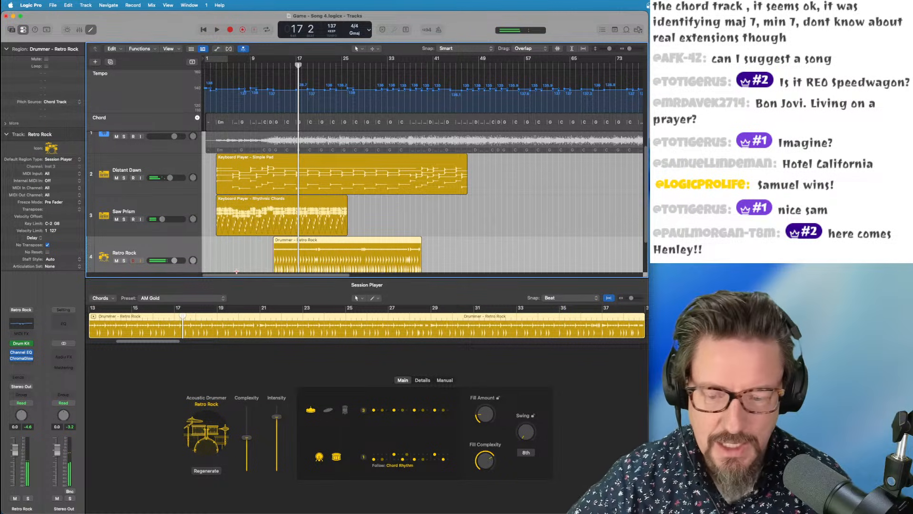
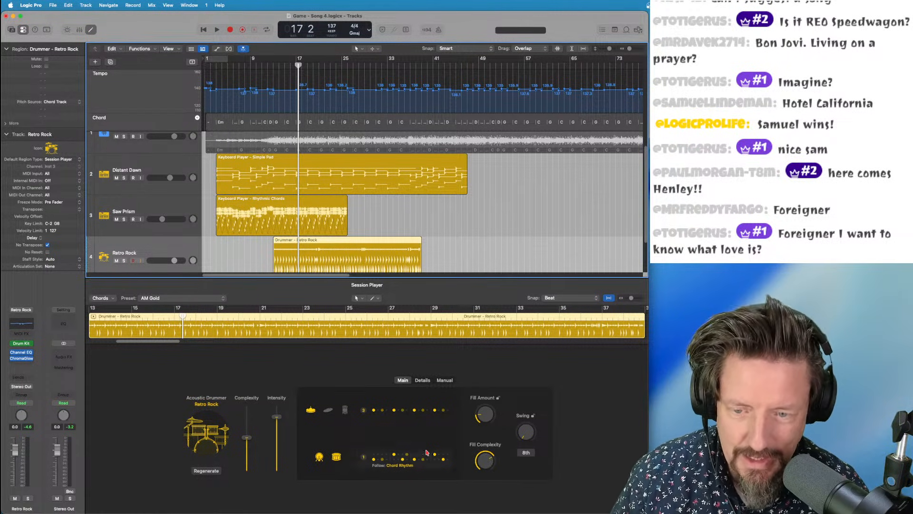
Set the Retro Rock drummer's tempo feel to Half Time and audition from bar 12
left_click(421, 381)
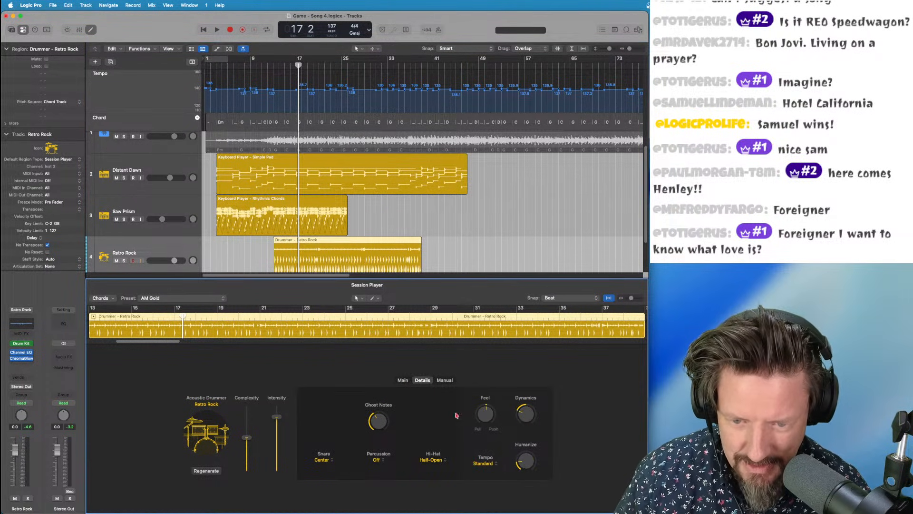
left_click(484, 464)
left_click(491, 474)
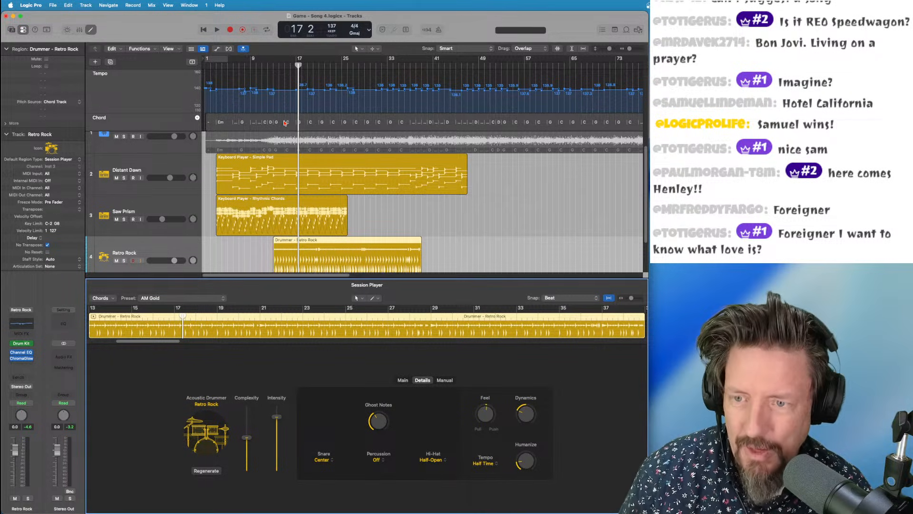
left_click(269, 64)
key("space")
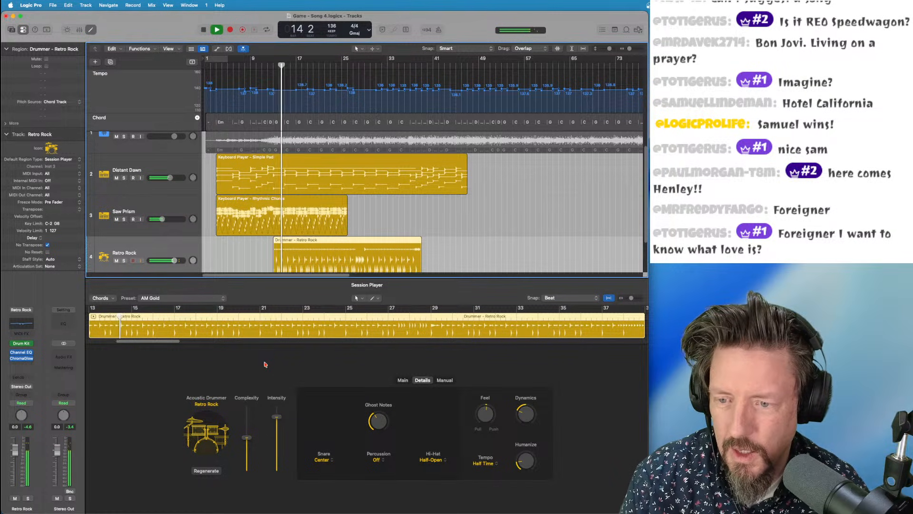
Try shaker and other percussion on the top pattern row, then keep hi-hat pattern 3
left_click(403, 380)
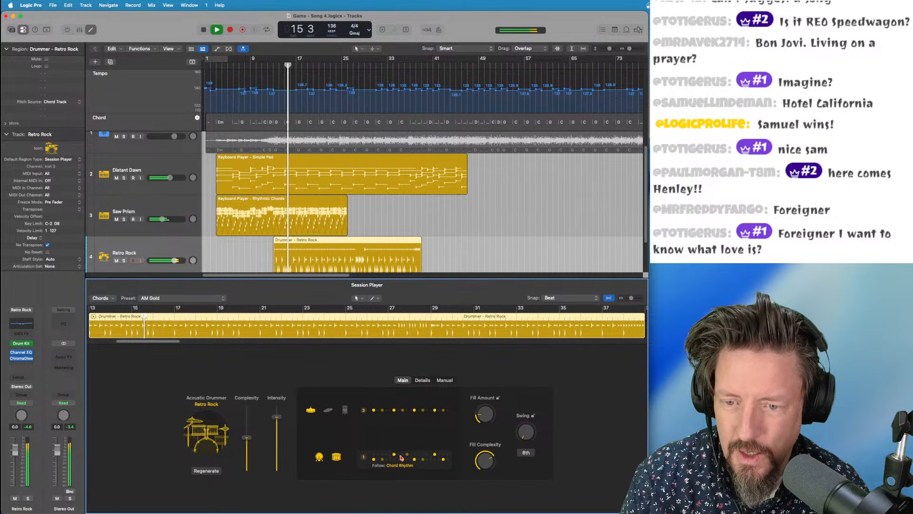
left_click(328, 409)
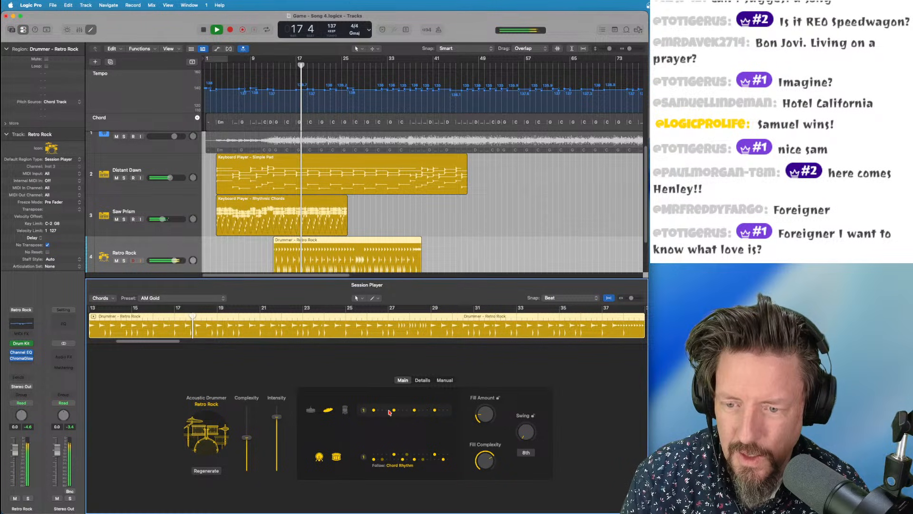
left_click(344, 410)
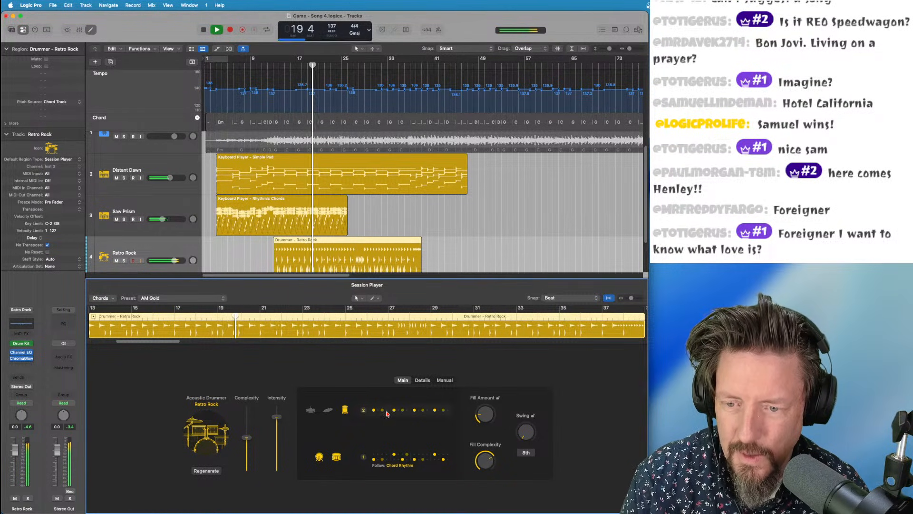
left_click(310, 411)
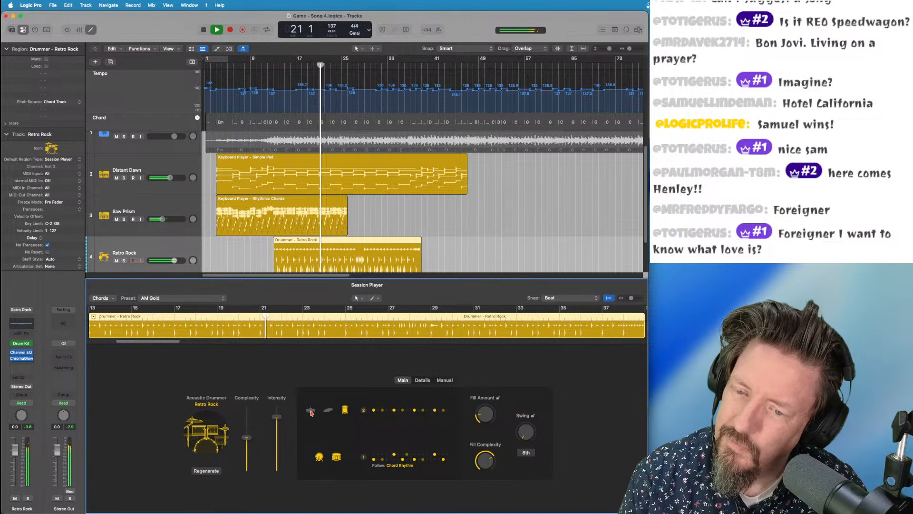
left_click(386, 412)
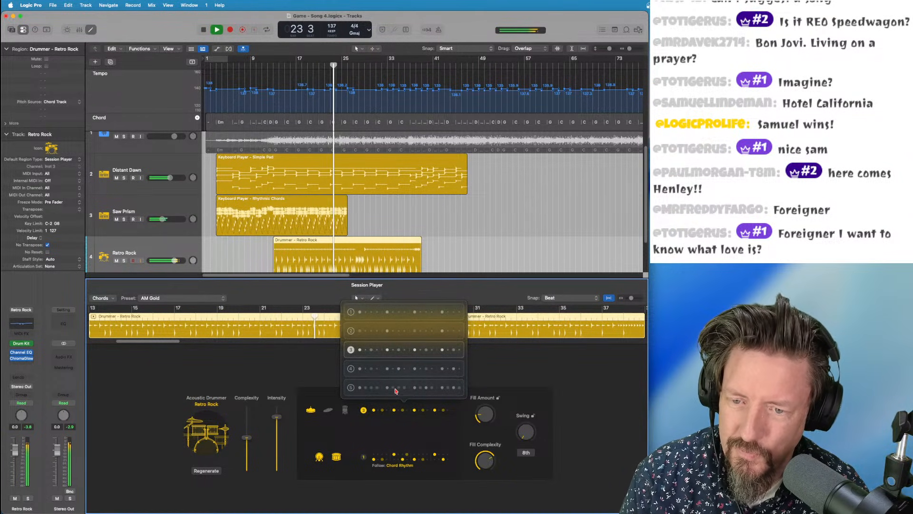
left_click(518, 383)
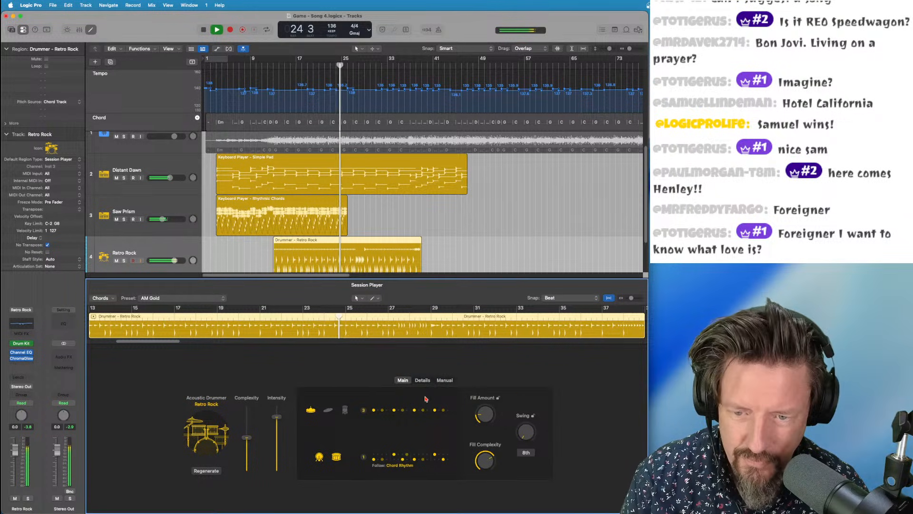
Set the drummer's hi-hat to Closed and return playback to bar 11
left_click(422, 380)
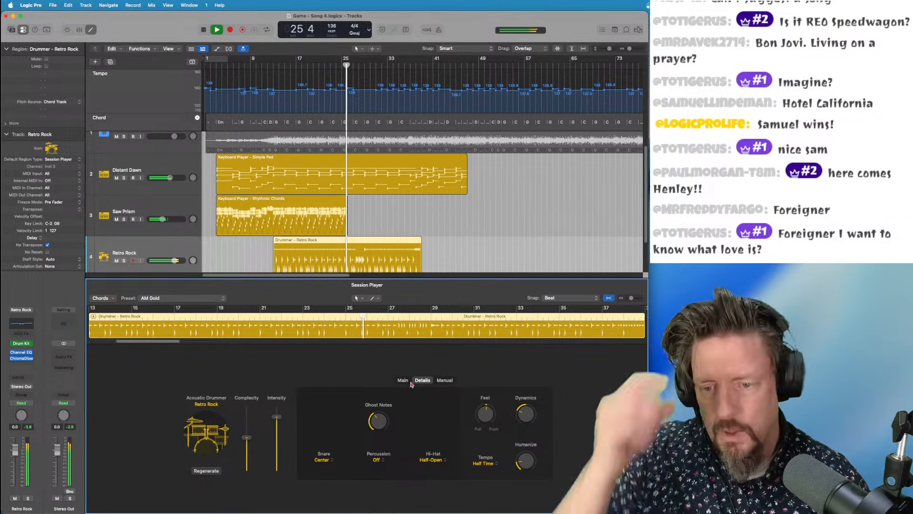
mouse_move(257, 511)
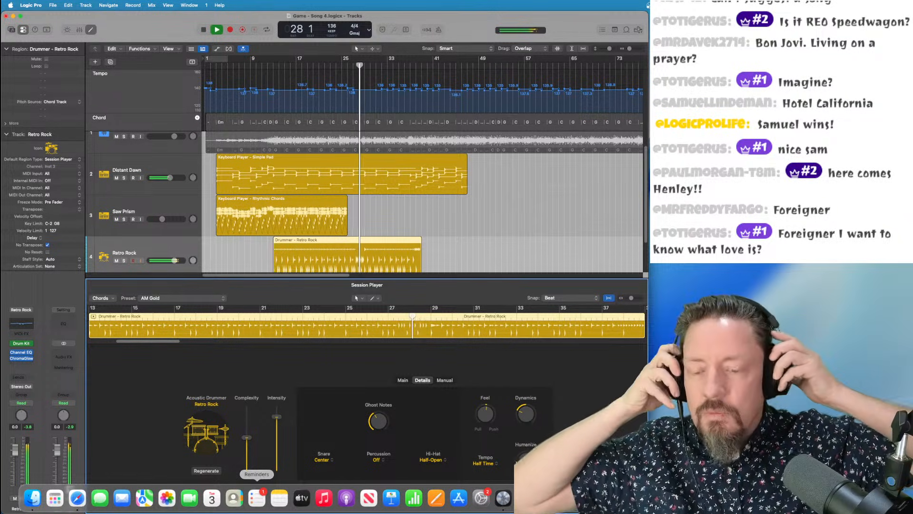
left_click(431, 460)
left_click(434, 414)
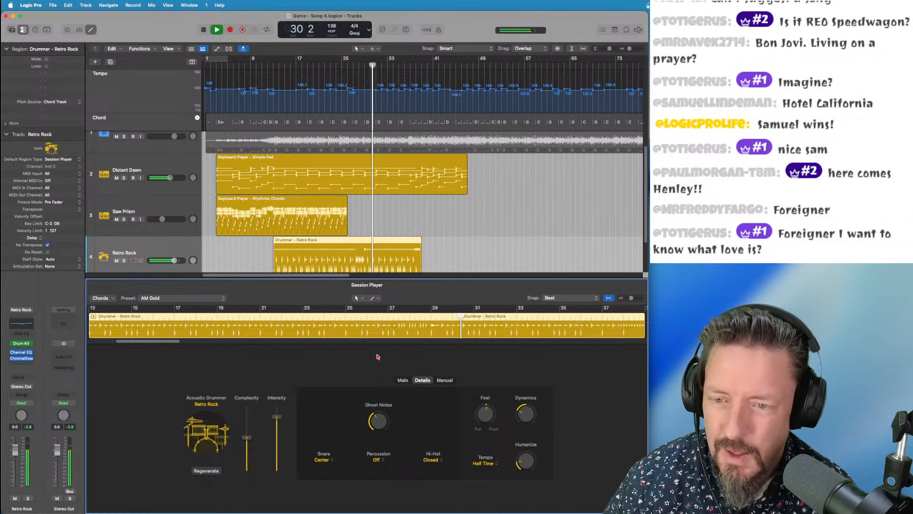
left_click(263, 61)
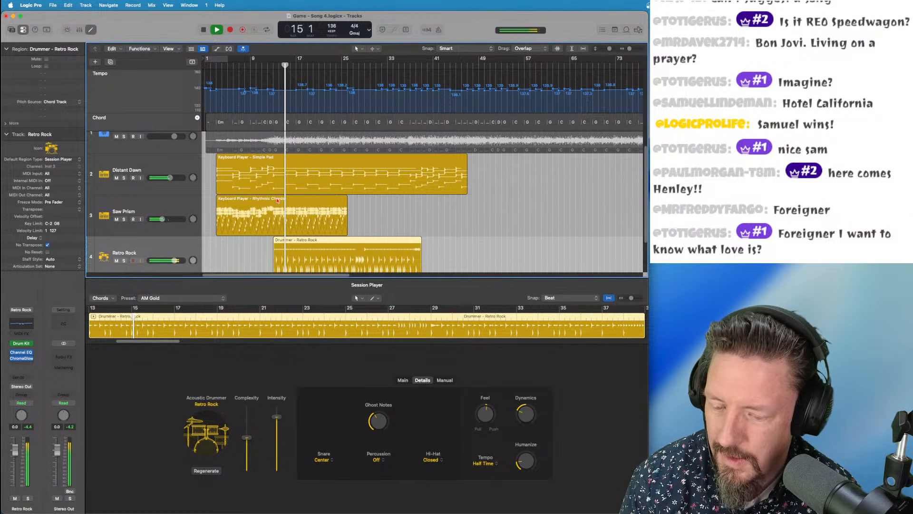
Extend the Rhythmic Chords region to bar 38 and set Saw Prism to -7.2 dB
left_click_drag(347, 233, 422, 230)
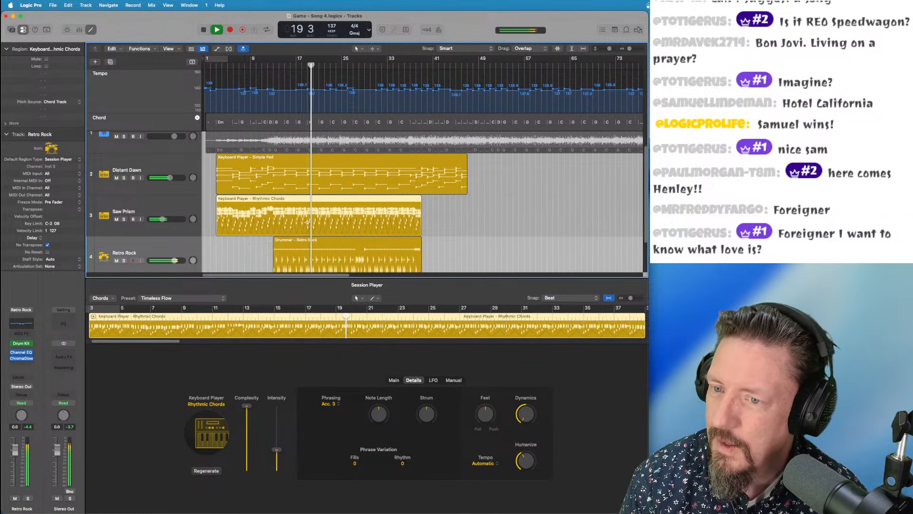
left_click_drag(162, 219, 165, 218)
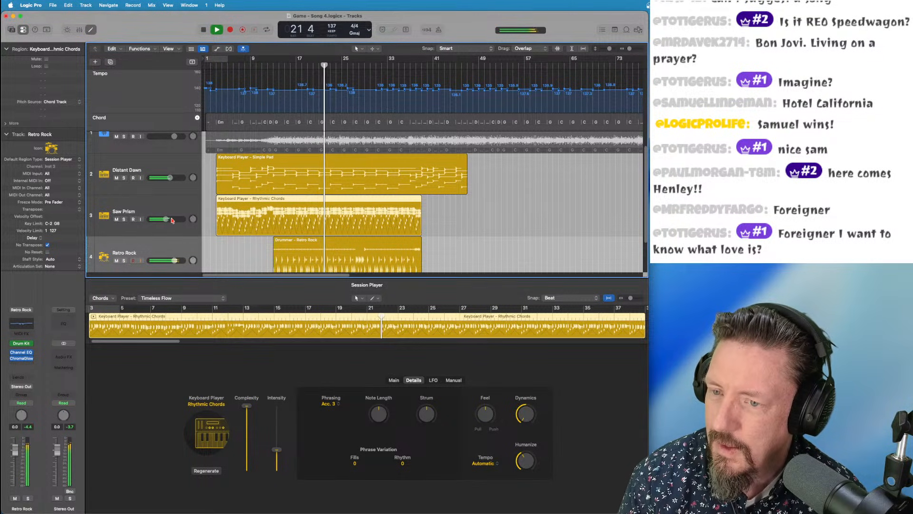
left_click(328, 163)
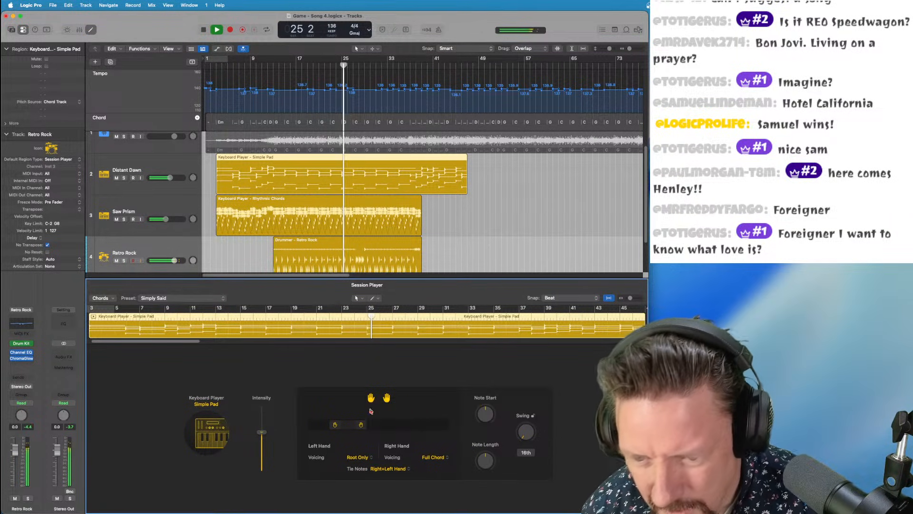
Raise the Simple Pad's right and left hand ranges, then lower both slightly while replaying from bar 23
left_click_drag(365, 425, 390, 427)
key("space")
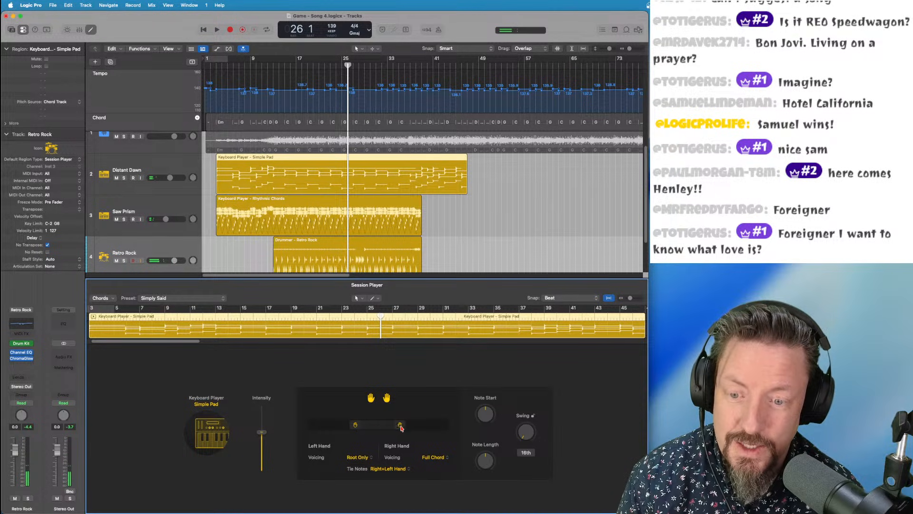
left_click_drag(356, 425, 366, 426)
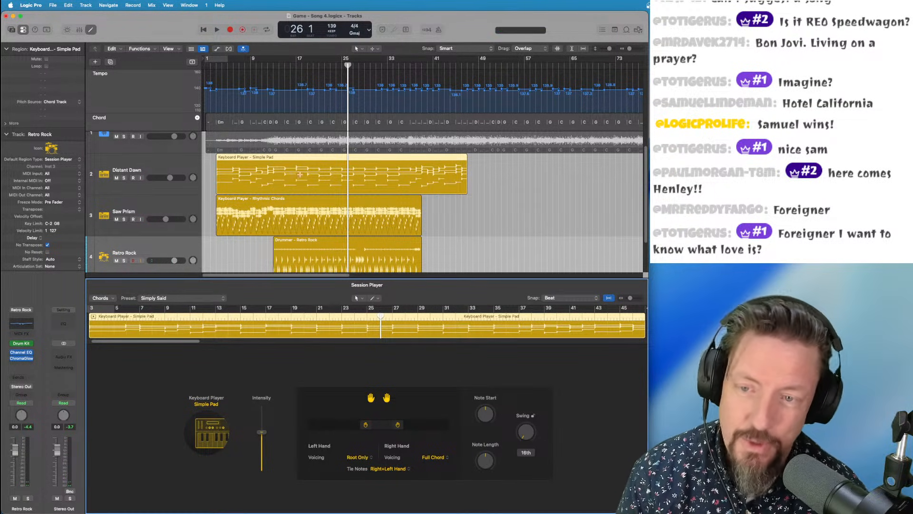
double_click(332, 66)
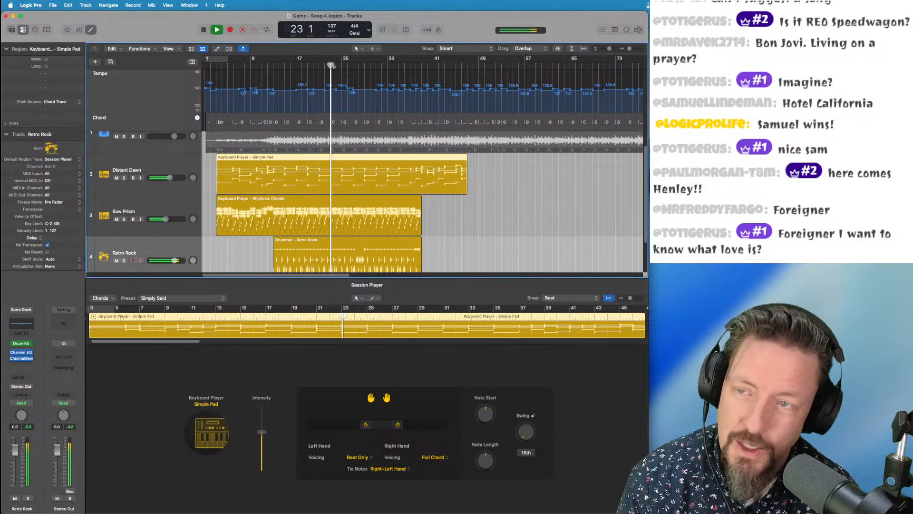
mouse_move(367, 425)
left_mouse_down()
mouse_move(353, 426)
mouse_move(385, 427)
mouse_move(377, 427)
left_mouse_up()
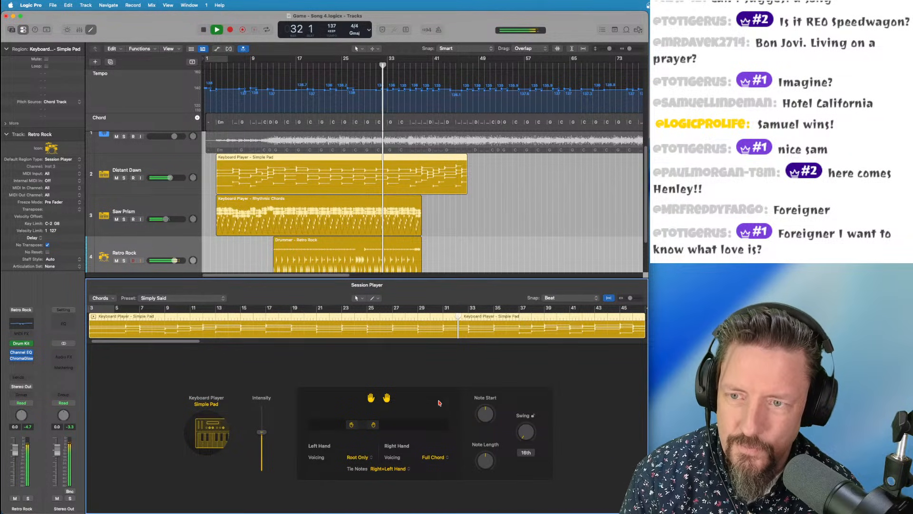
scroll(323, 152, "up", 2)
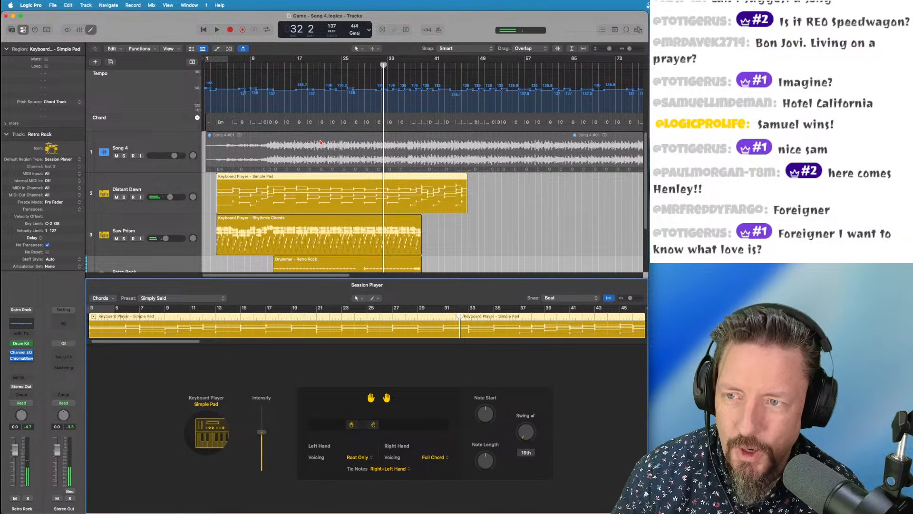
Run Stem Splitter on the Song 4 region, keeping all six stems checked
right_click(320, 141)
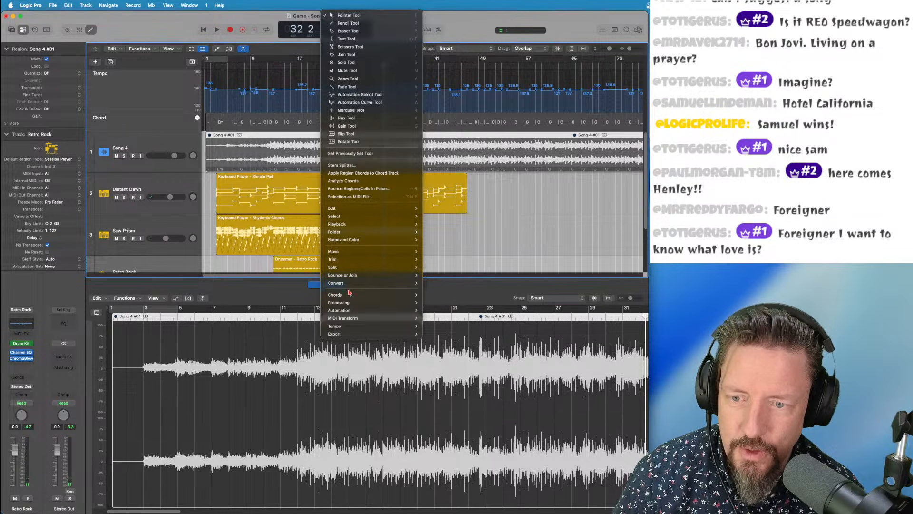
mouse_move(349, 295)
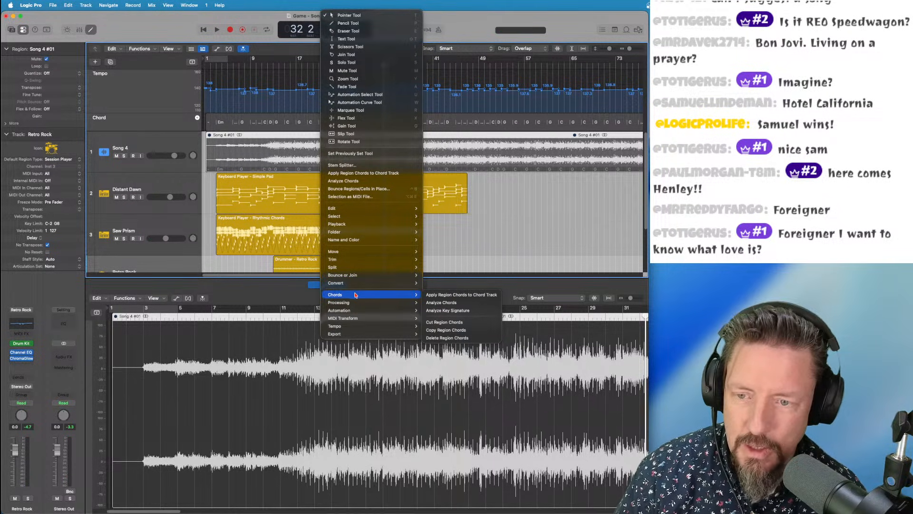
left_click(342, 165)
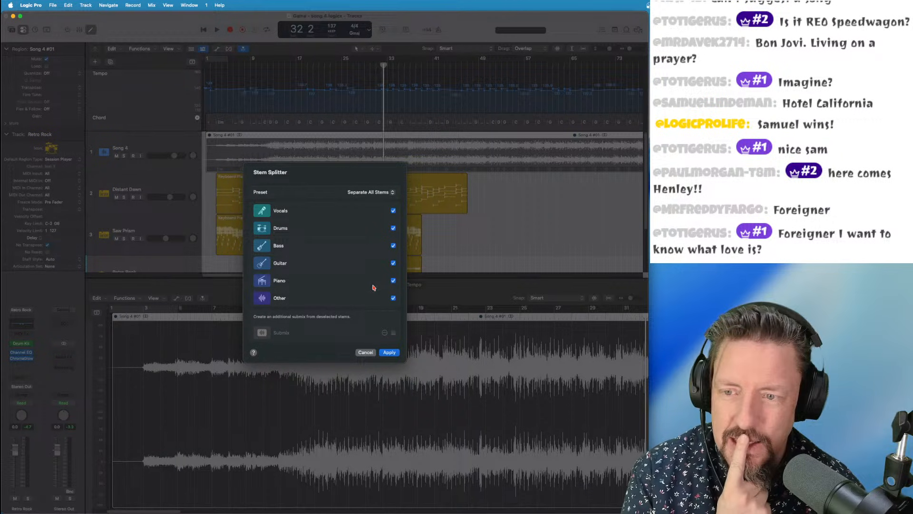
left_click(389, 352)
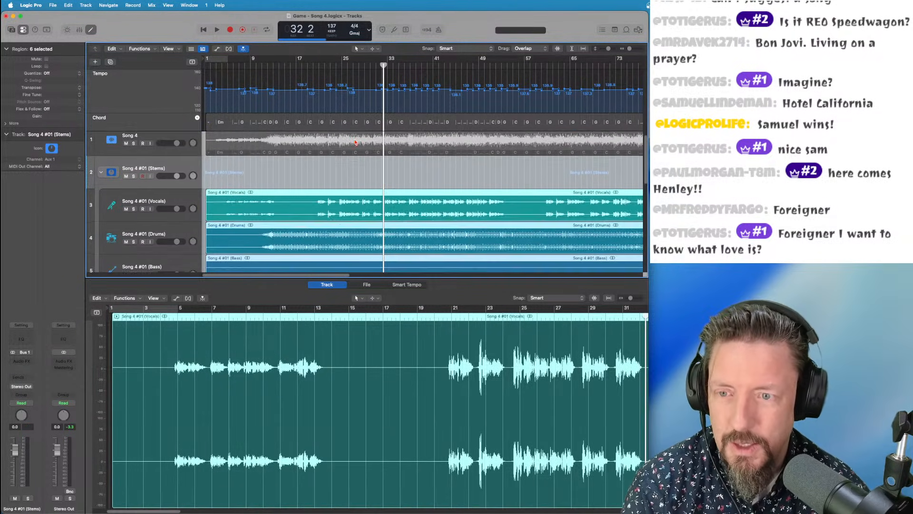
Mute the Vocals, Drums, Bass, Piano and Other stems, with playback at bar 15
scroll(354, 211, "down", 5)
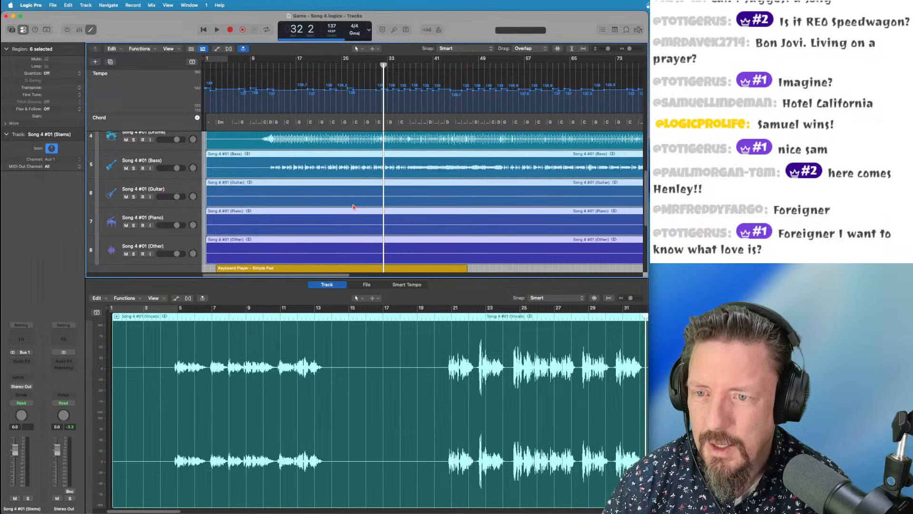
scroll(353, 207, "up", 2)
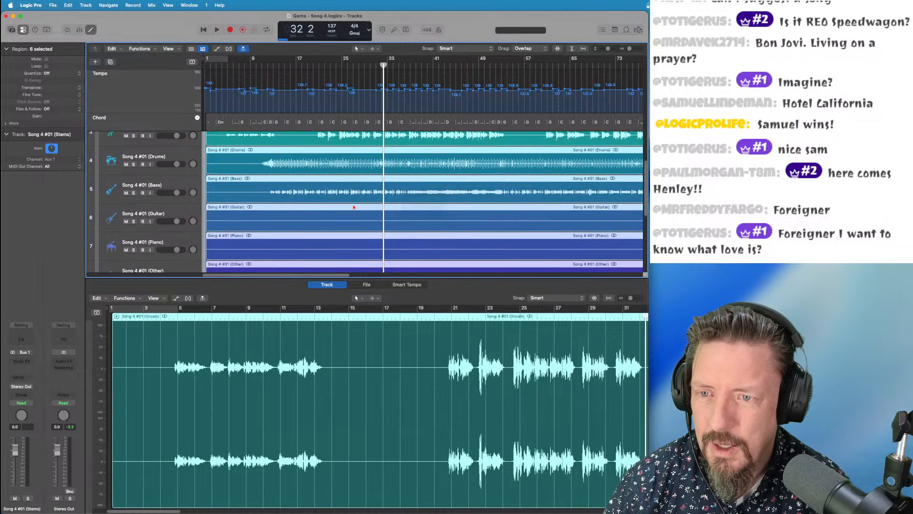
left_click(285, 65)
scroll(177, 150, "up", 1)
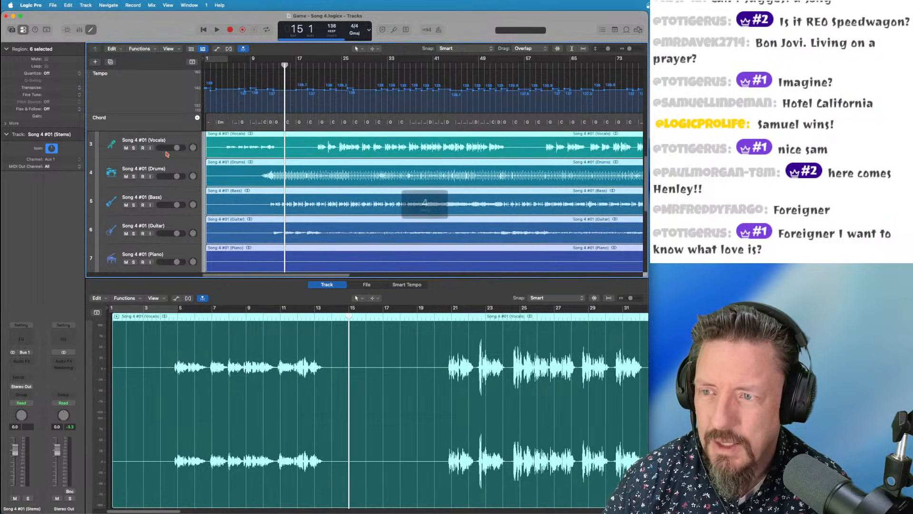
left_click(126, 149)
key("e")
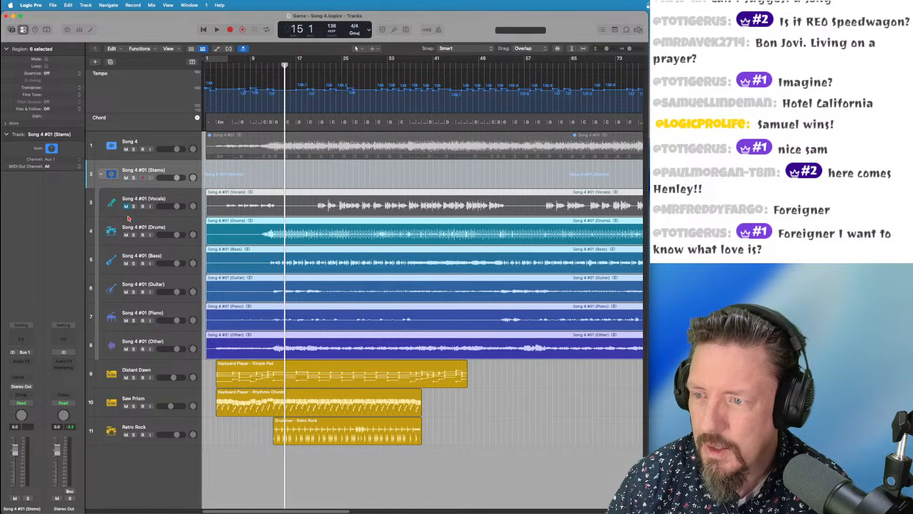
left_click(127, 235)
left_click(126, 264)
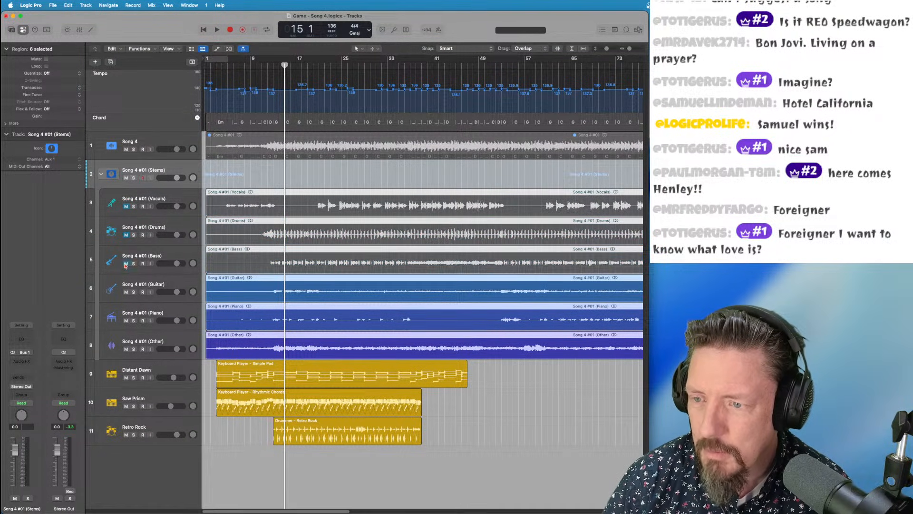
left_click(126, 321)
left_click(126, 349)
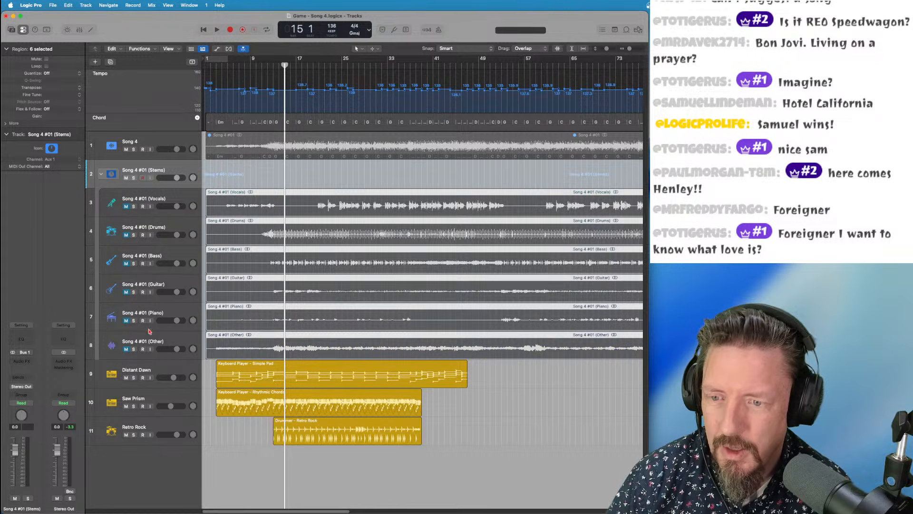
Unmute and solo the Drums stem, then play it alone
left_click(126, 235)
left_click(134, 235)
key("space")
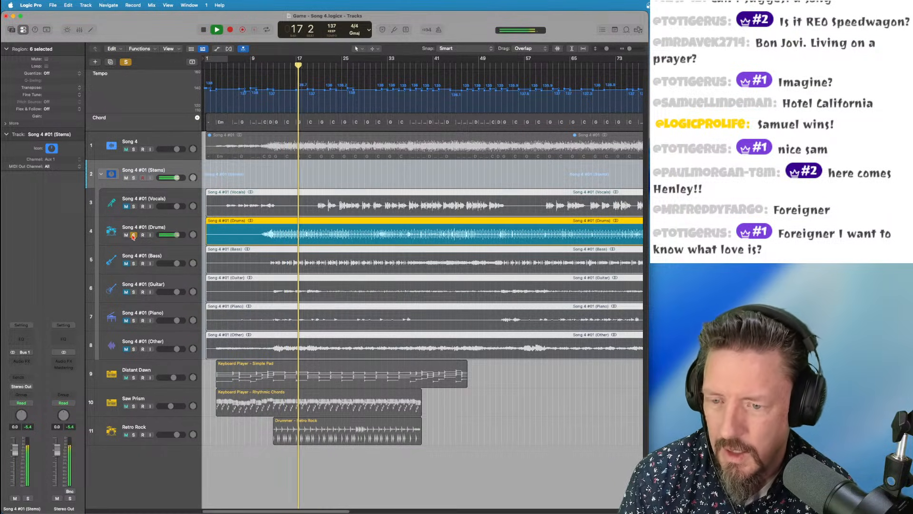
key("space")
Move the solo from the Drums stem to the Retro Rock drummer and listen to it
left_click(304, 423)
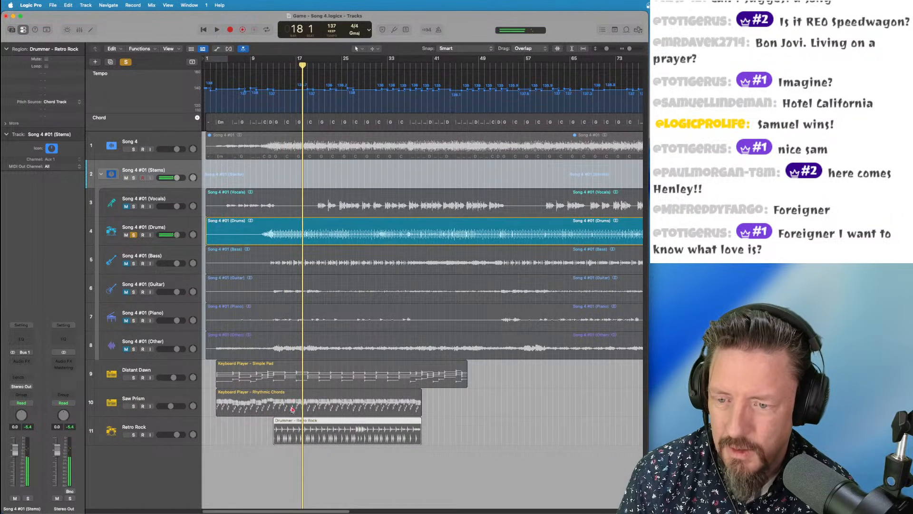
left_click(134, 235)
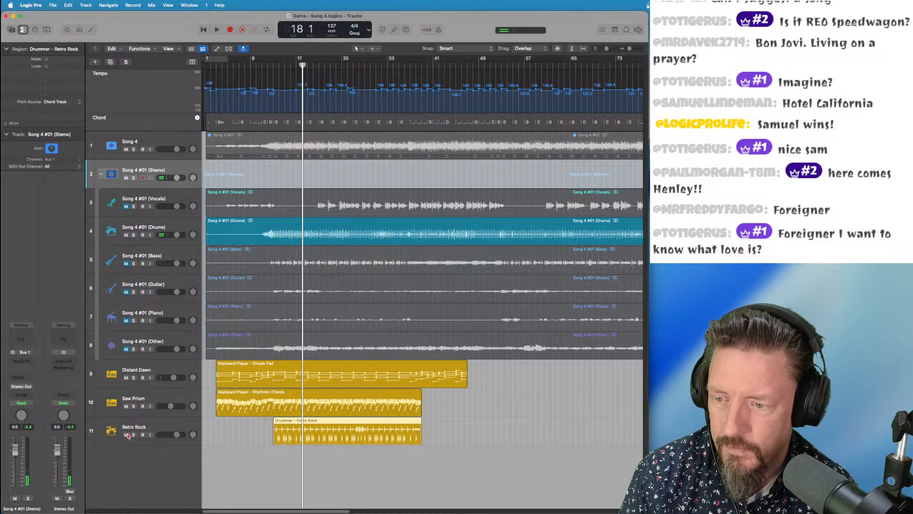
left_click(133, 436)
key("space")
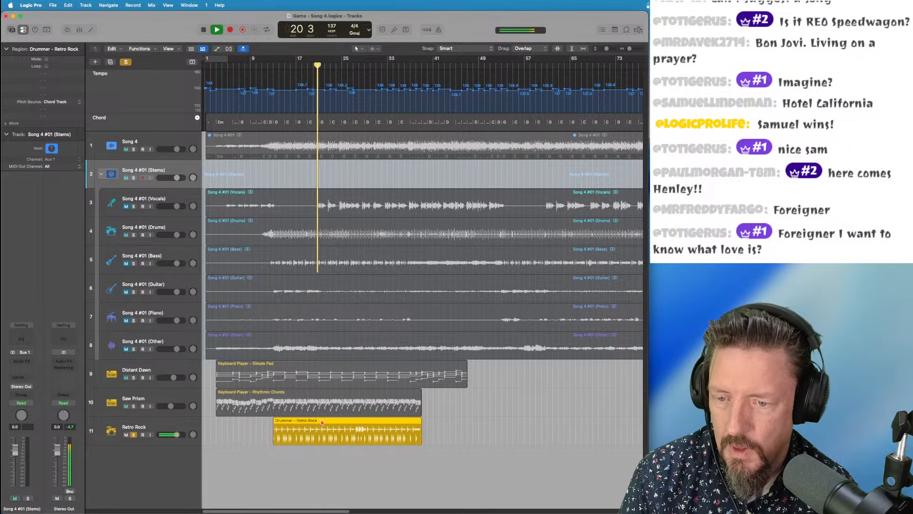
double_click(322, 422)
key("space")
Review the drummer's step pattern and Details, set Standard tempo, then close the editor and resume playback
left_click(444, 380)
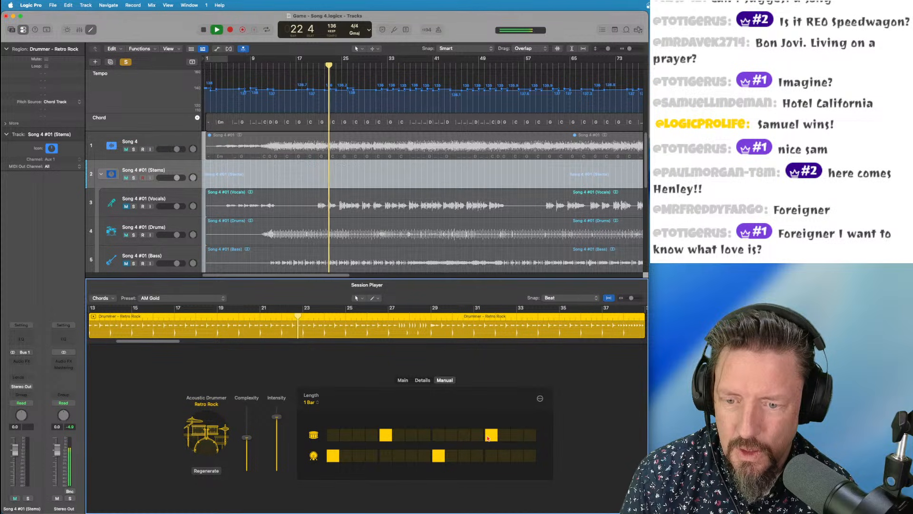
left_click(419, 382)
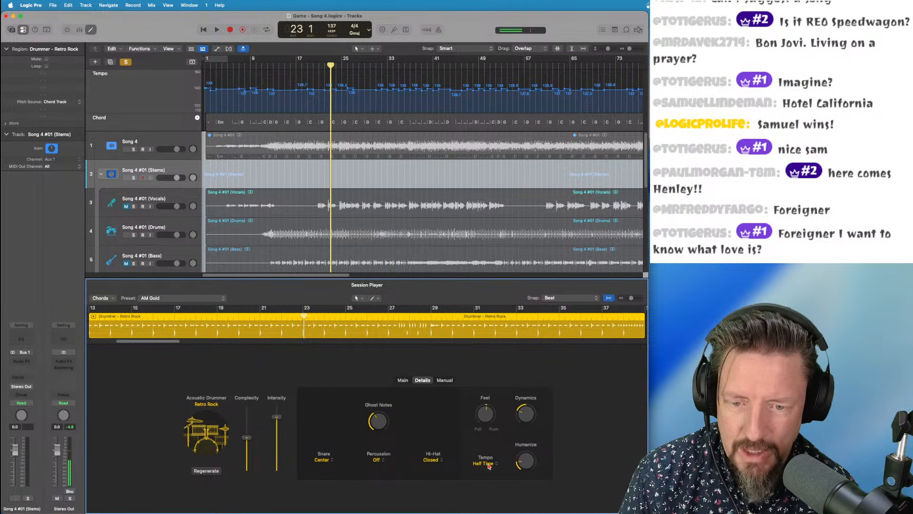
key("space")
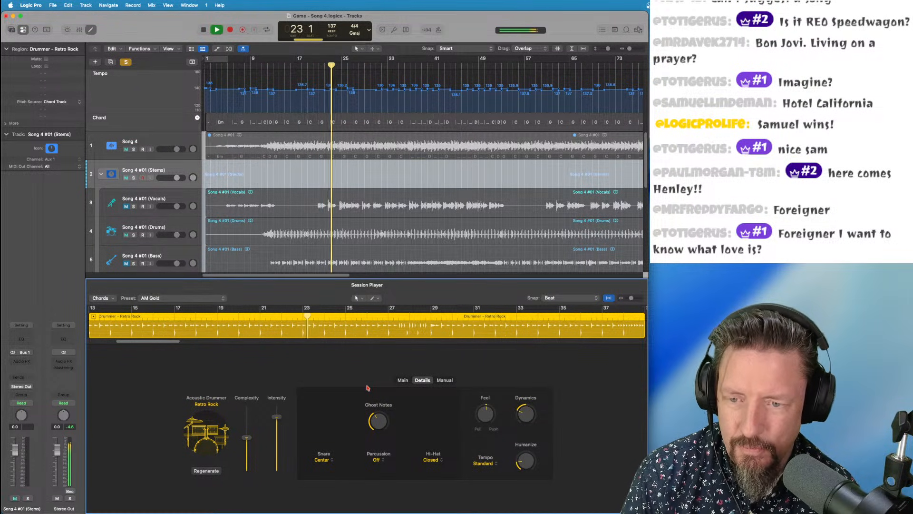
left_click(401, 380)
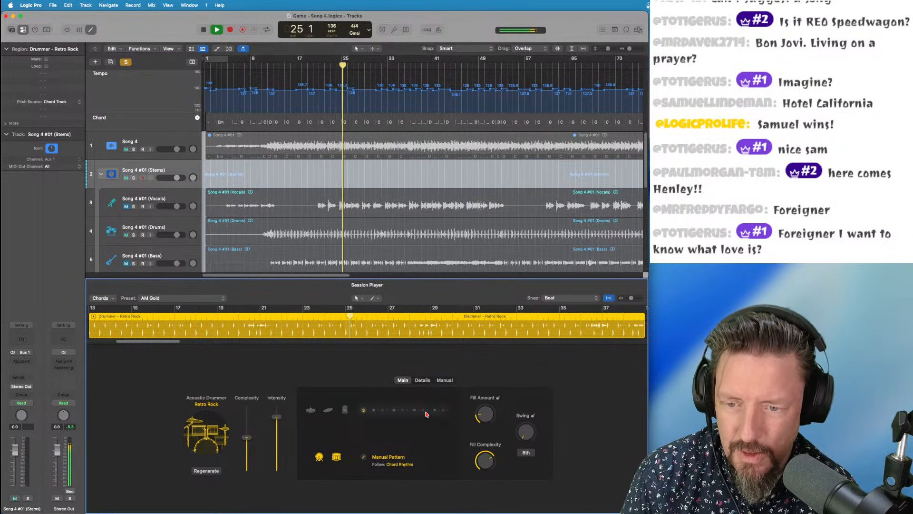
left_click(422, 380)
key("space")
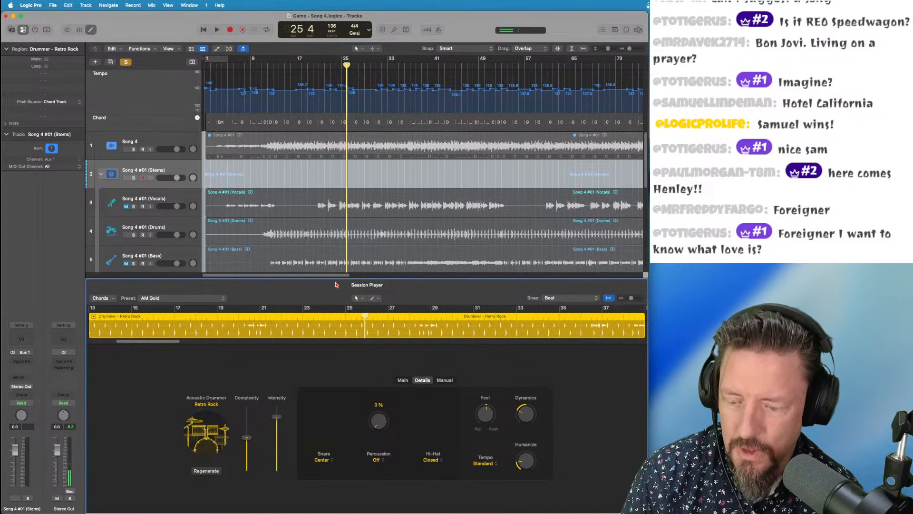
key("e")
key("space")
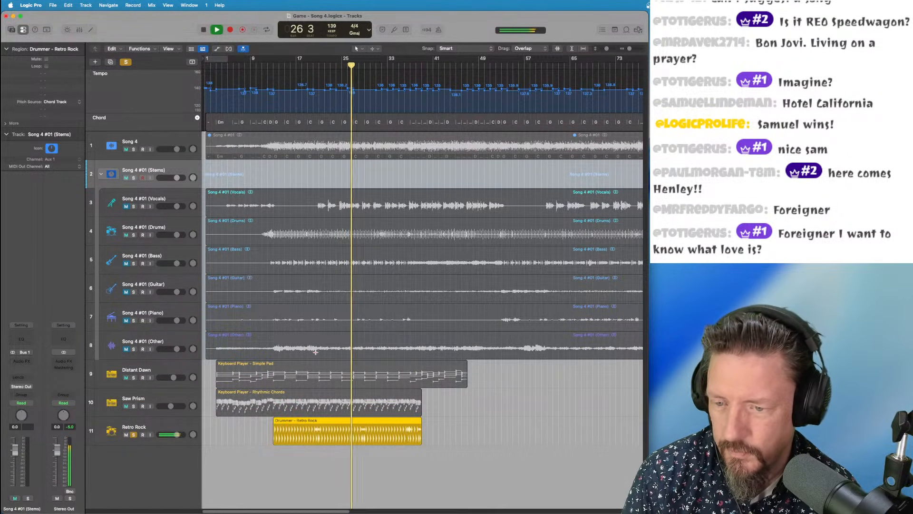
key("space")
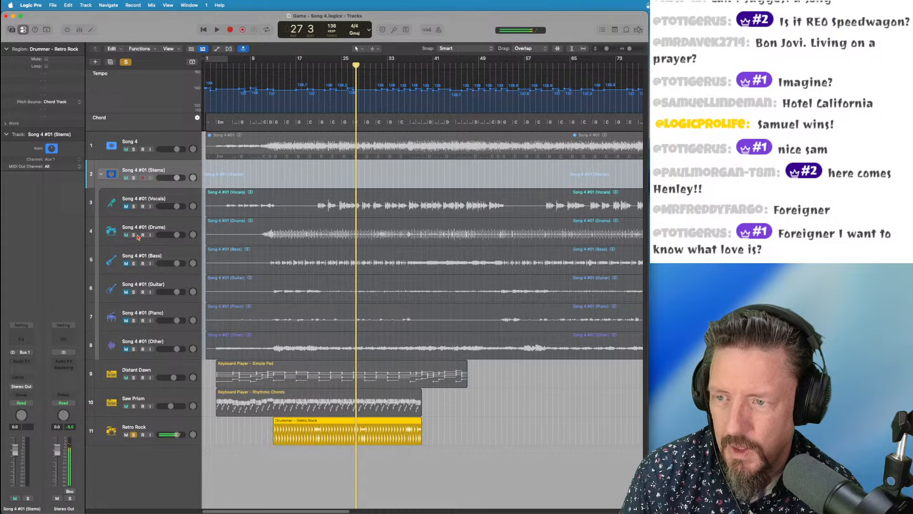
left_click(134, 434)
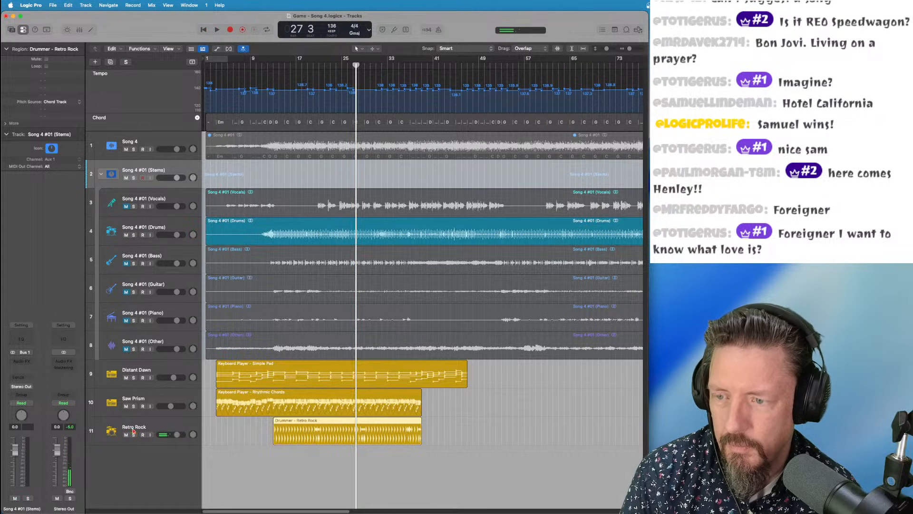
left_click(133, 234)
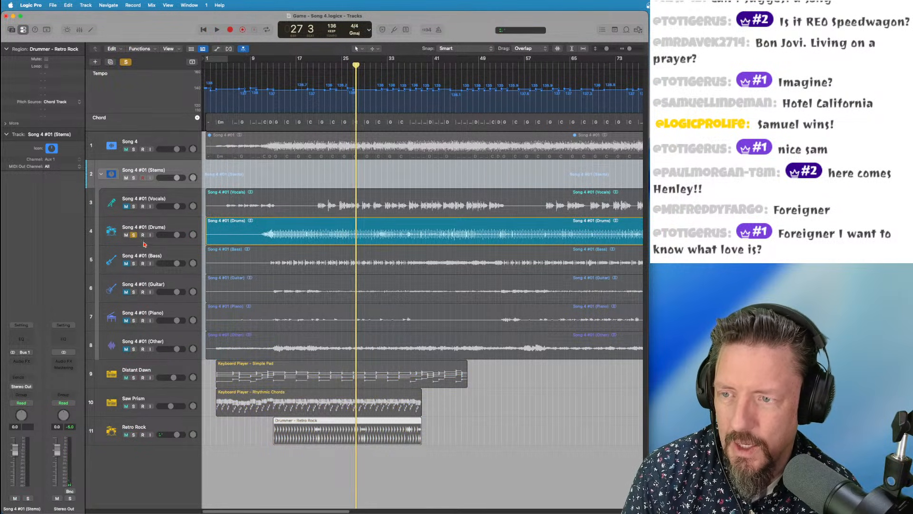
key("space")
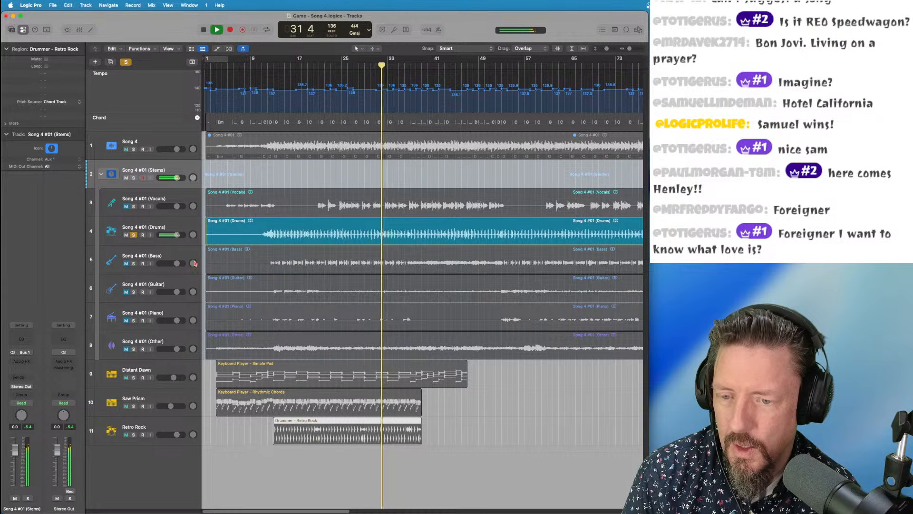
left_click(309, 66)
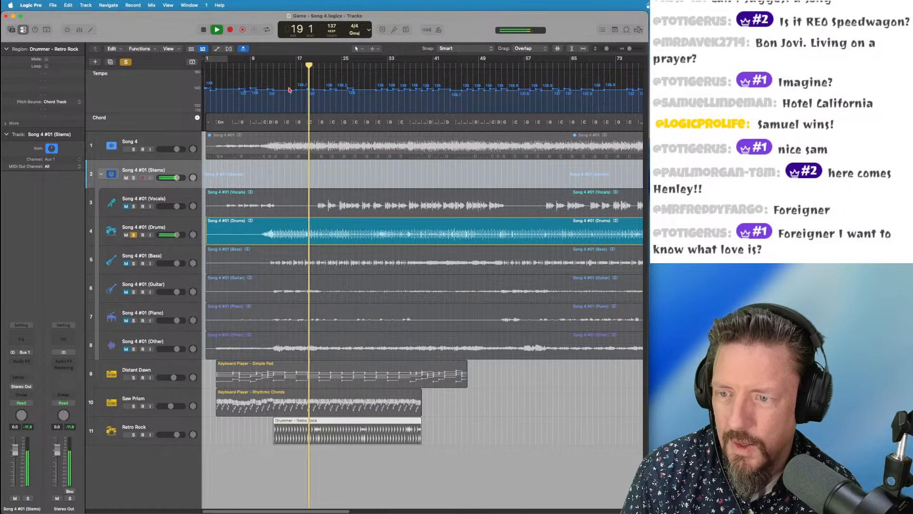
key("space")
left_click(134, 235)
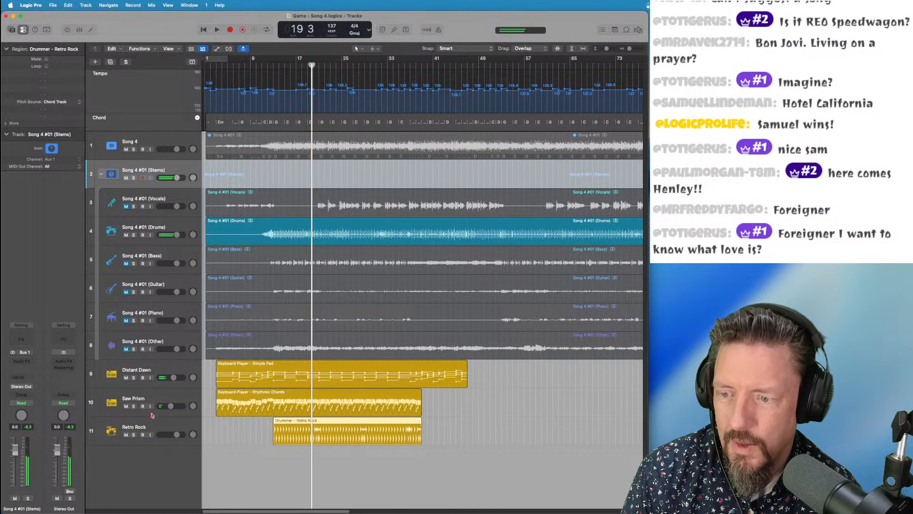
left_click(145, 429)
left_click(133, 434)
key("space")
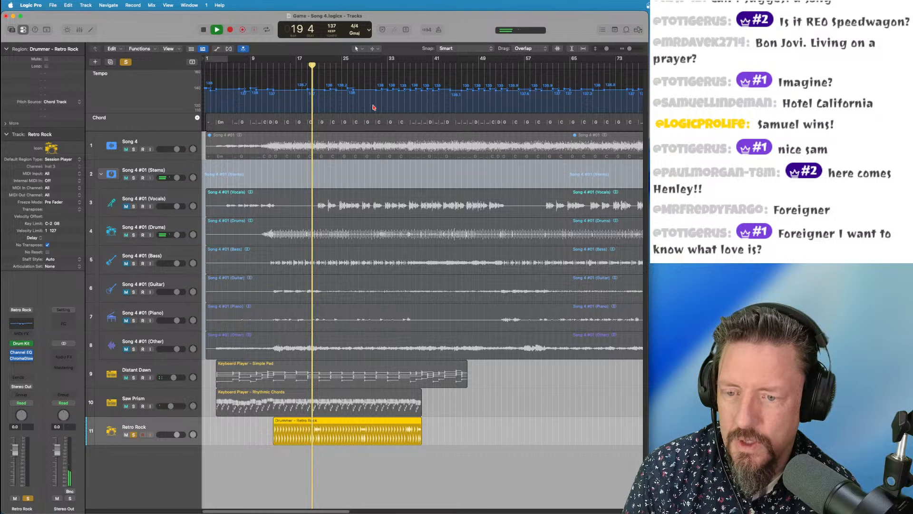
double_click(293, 424)
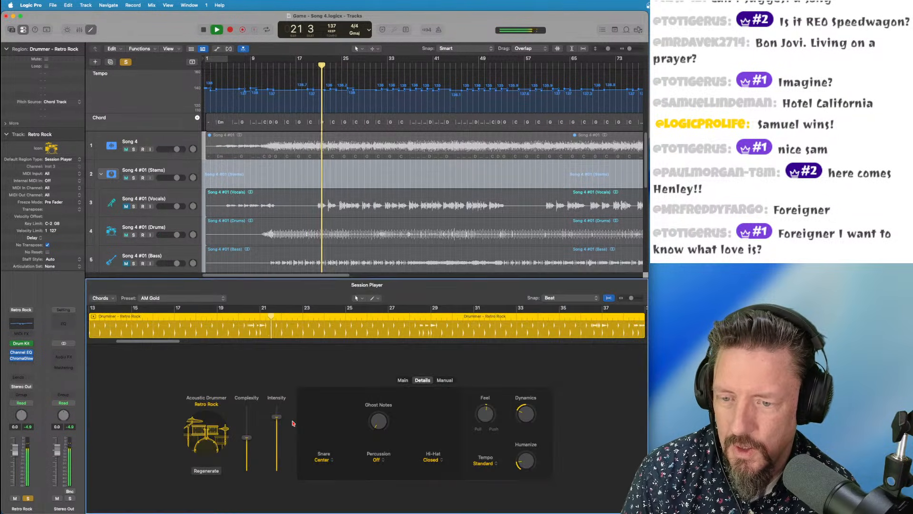
left_click(404, 381)
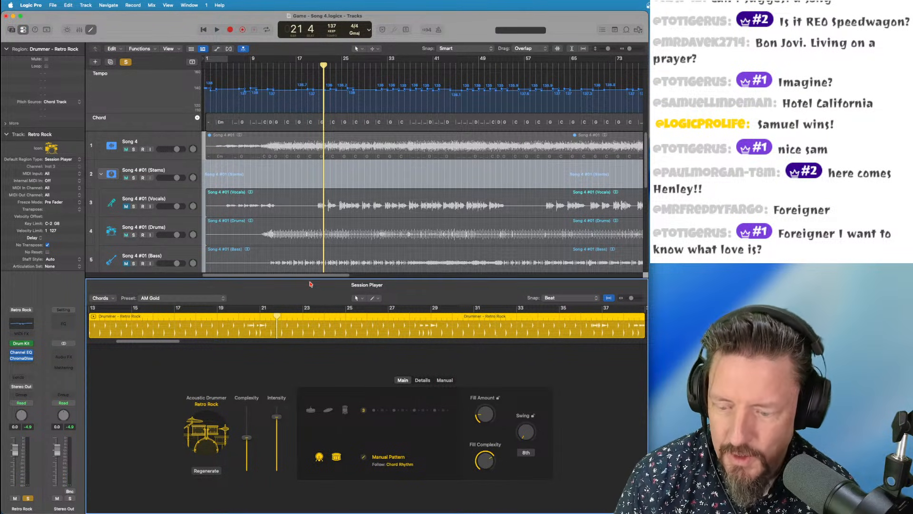
key("e")
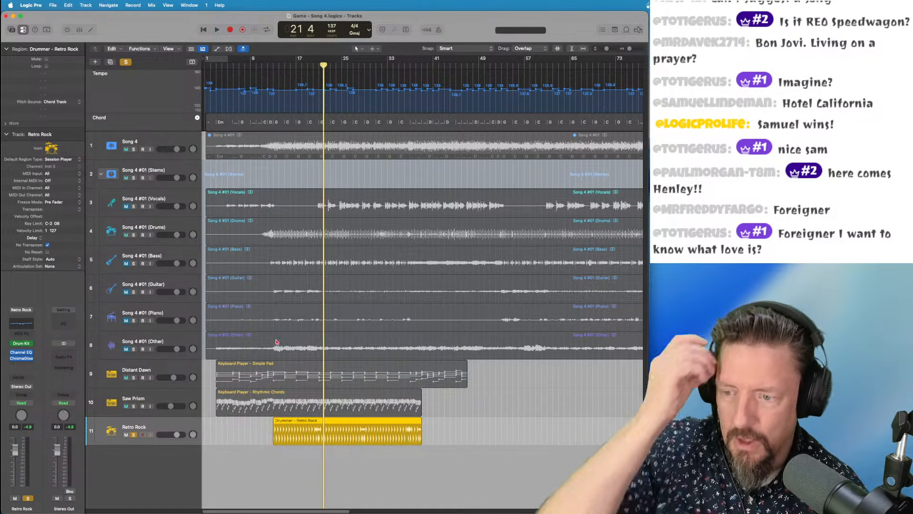
left_click_drag(303, 65, 273, 71)
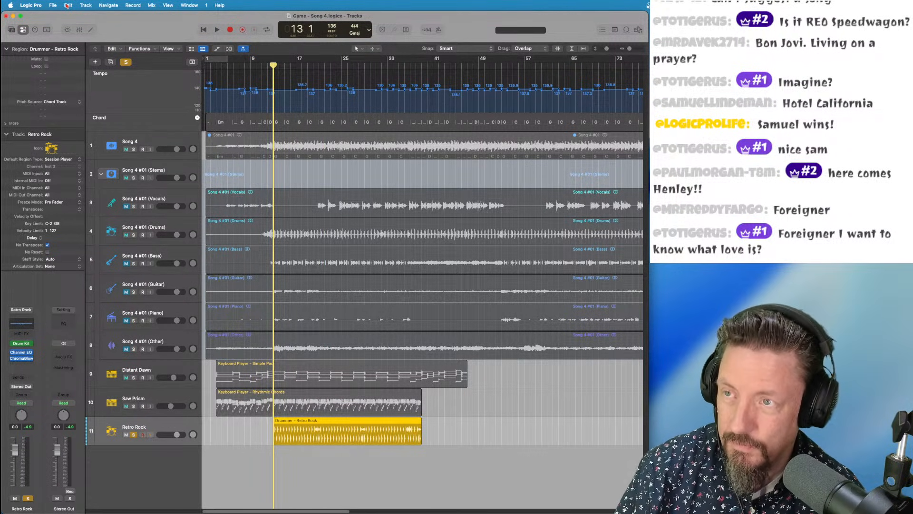
Create a new Session Player percussion track in the Songwriter style
left_click(85, 5)
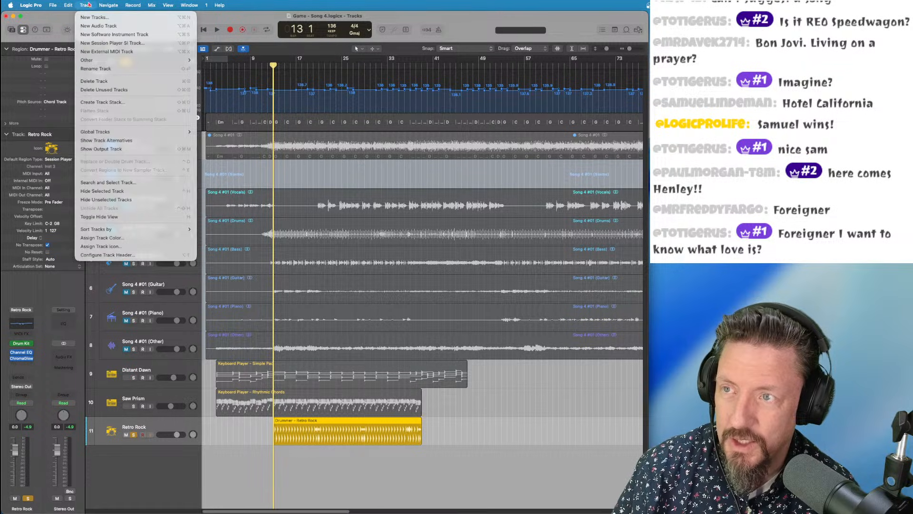
left_click(92, 42)
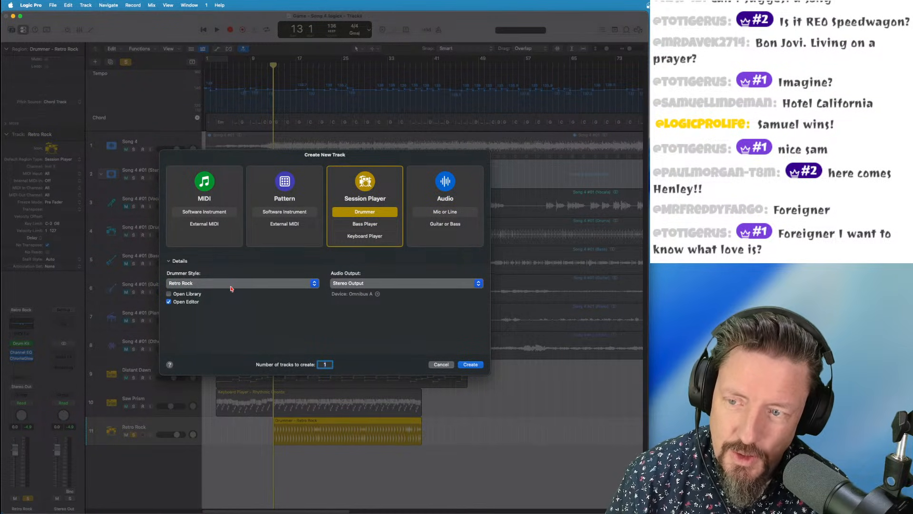
left_click(232, 283)
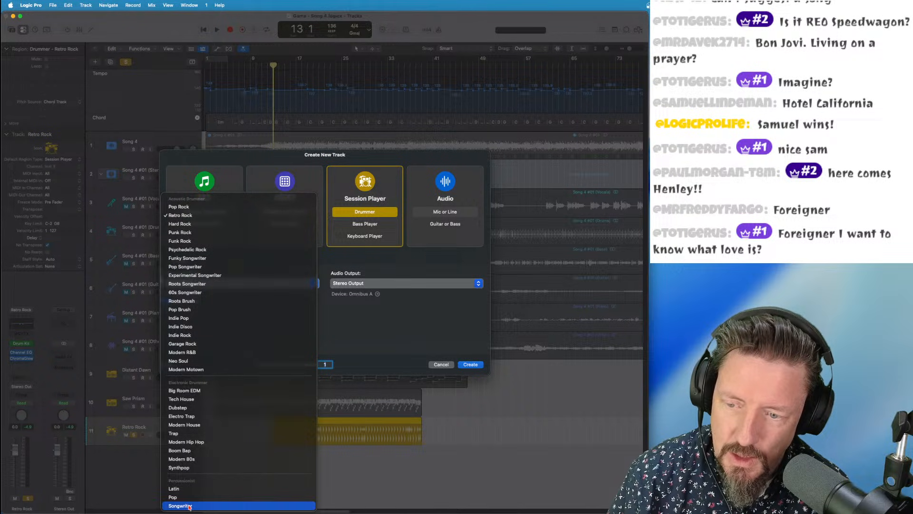
left_click(189, 505)
left_click(473, 366)
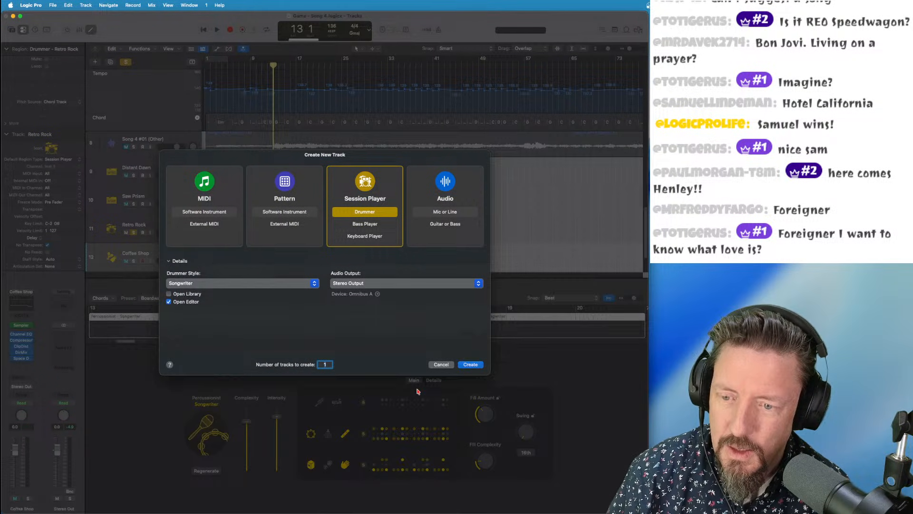
Turn off two bottom-row percussion parts, play it, and solo the Coffee Shop track
left_click(345, 465)
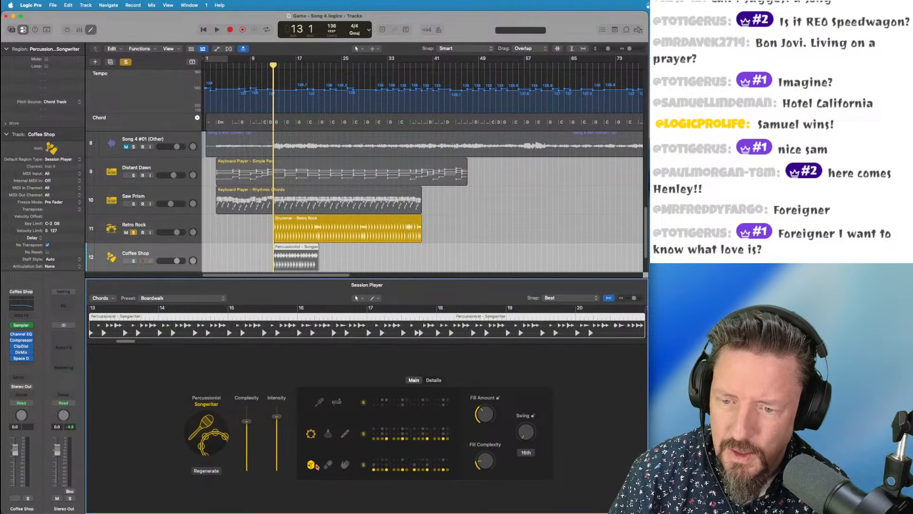
left_click(310, 465)
key("space")
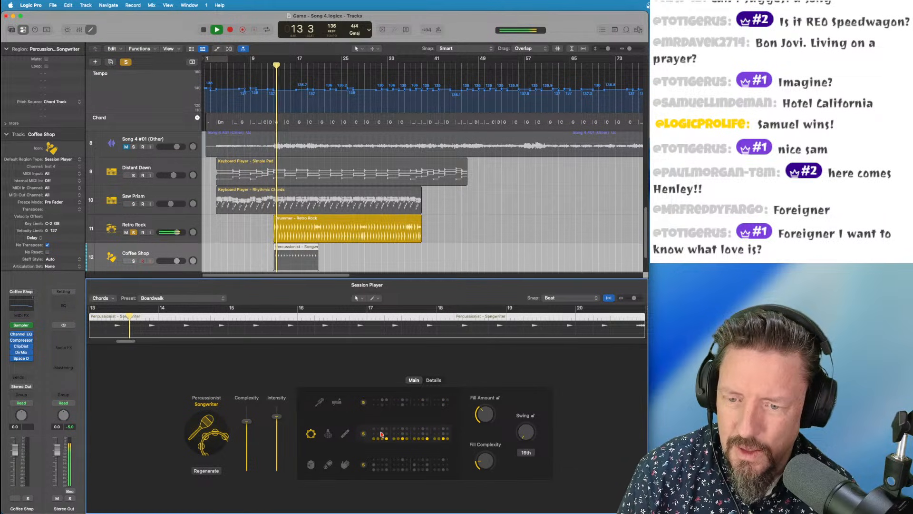
left_click(364, 433)
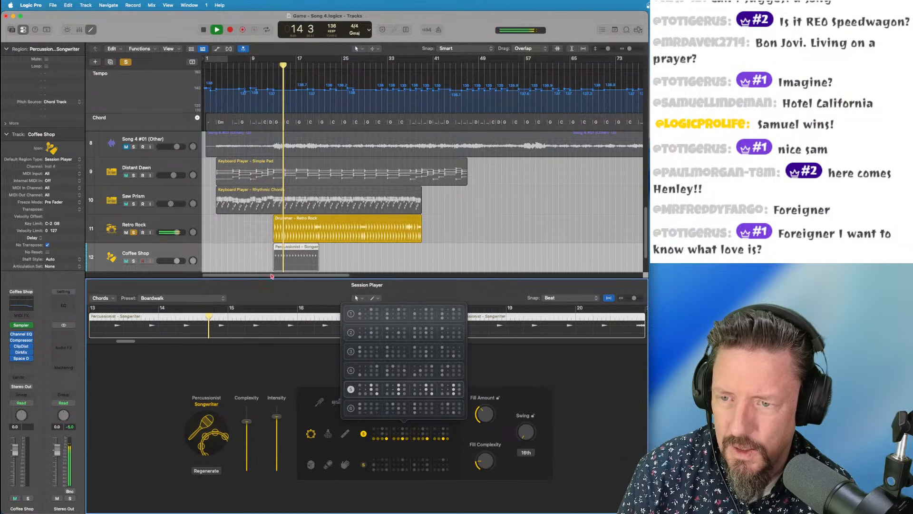
left_click(314, 364)
key("s")
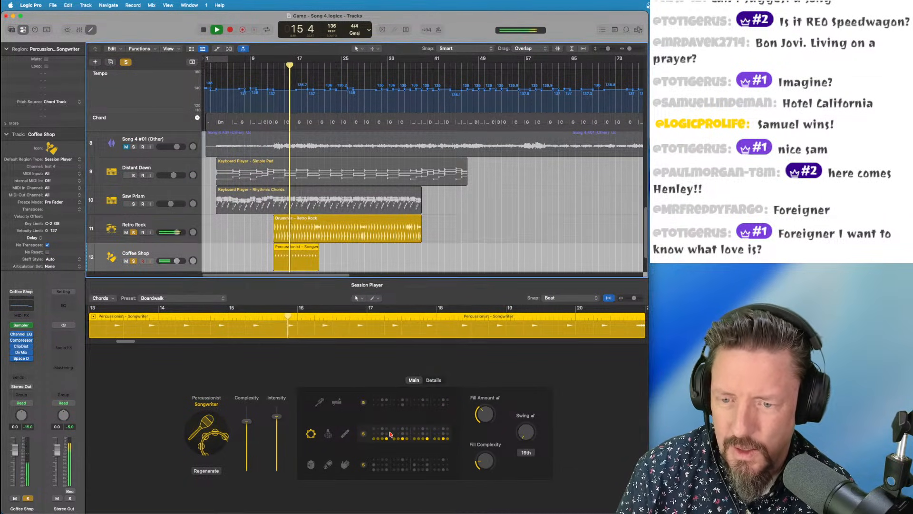
left_click(390, 433)
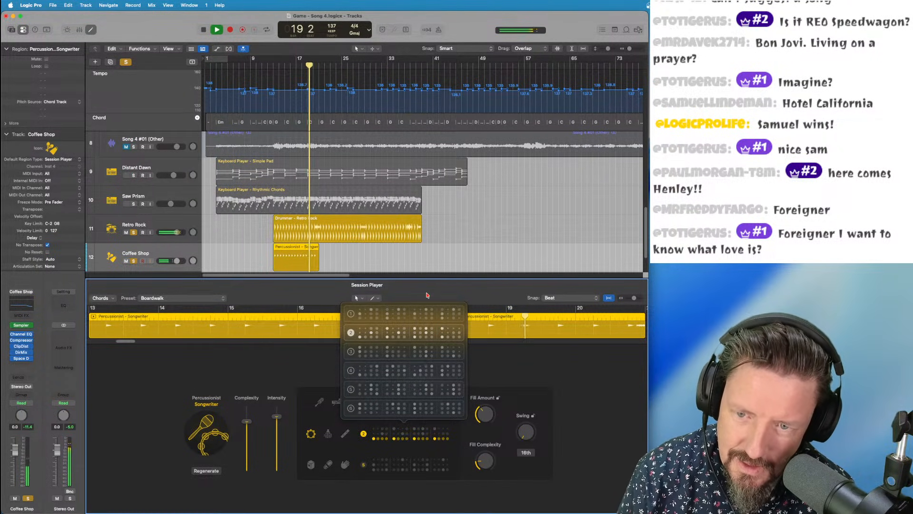
Switch the middle percussion row to pattern 2 and narrow the tambourine's complexity range to the top
left_click(375, 338)
left_click(433, 380)
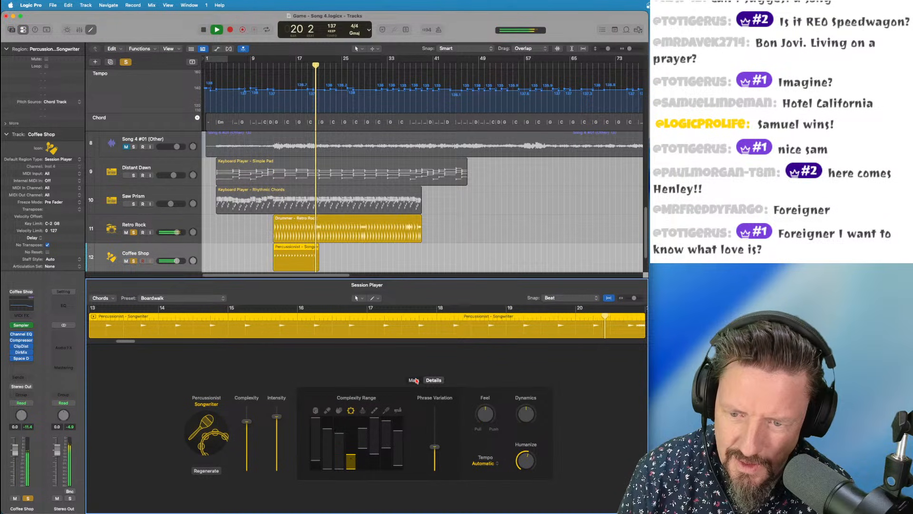
left_click_drag(351, 455, 352, 417)
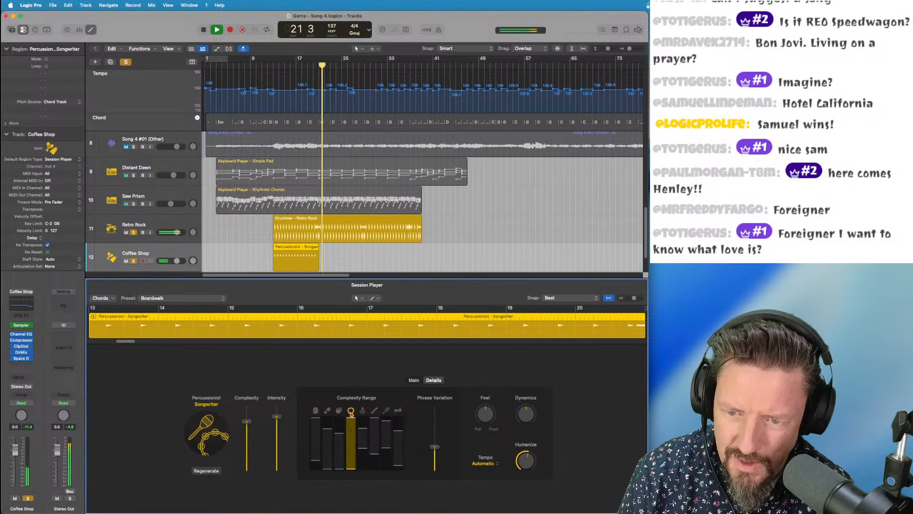
left_click_drag(352, 471, 352, 427)
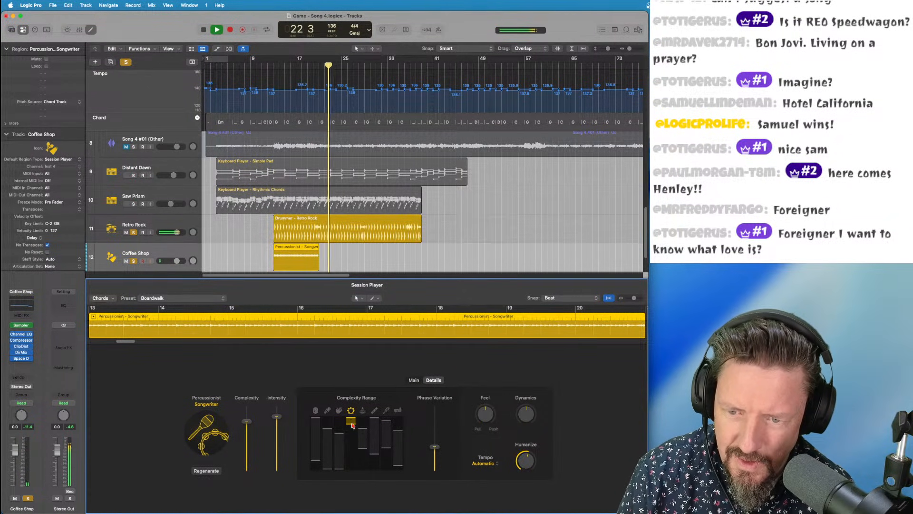
left_click(414, 381)
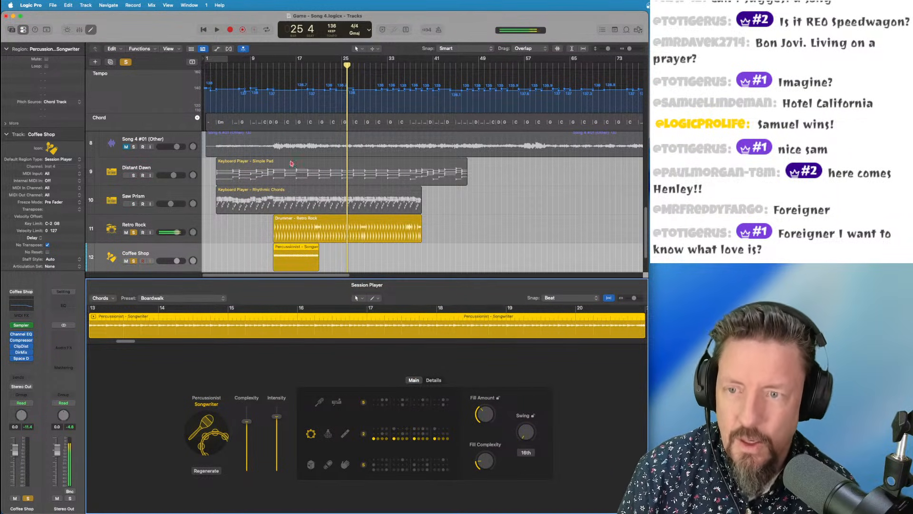
Extend the percussion region to about bar 39 and lower the third instrument's complexity range
left_click(268, 65)
key("space")
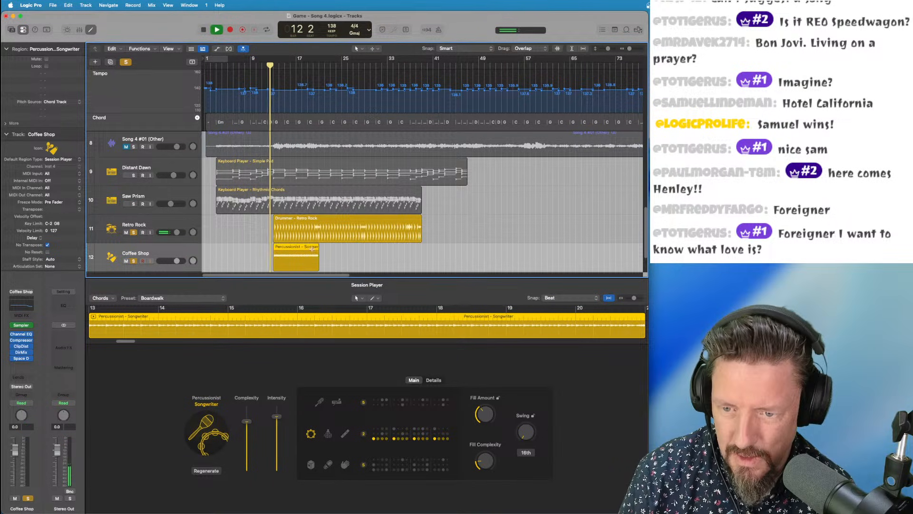
left_click_drag(318, 260, 418, 260)
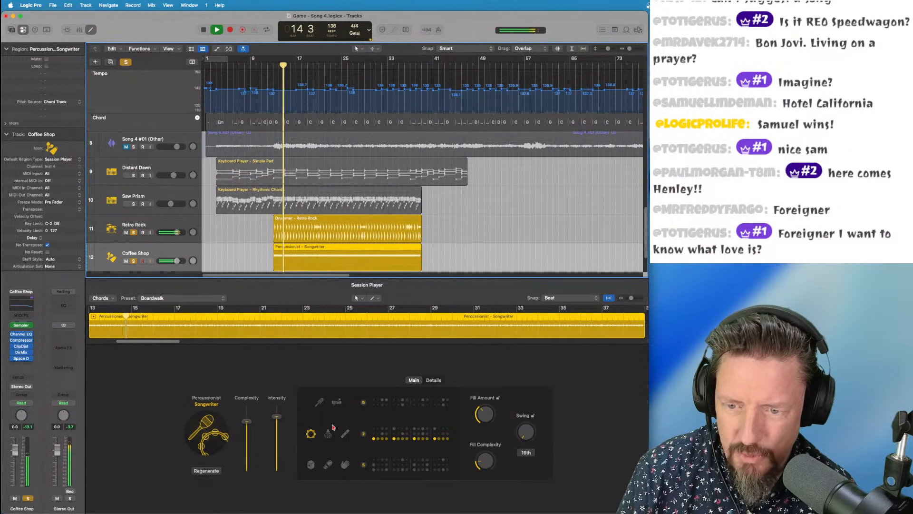
left_click(433, 380)
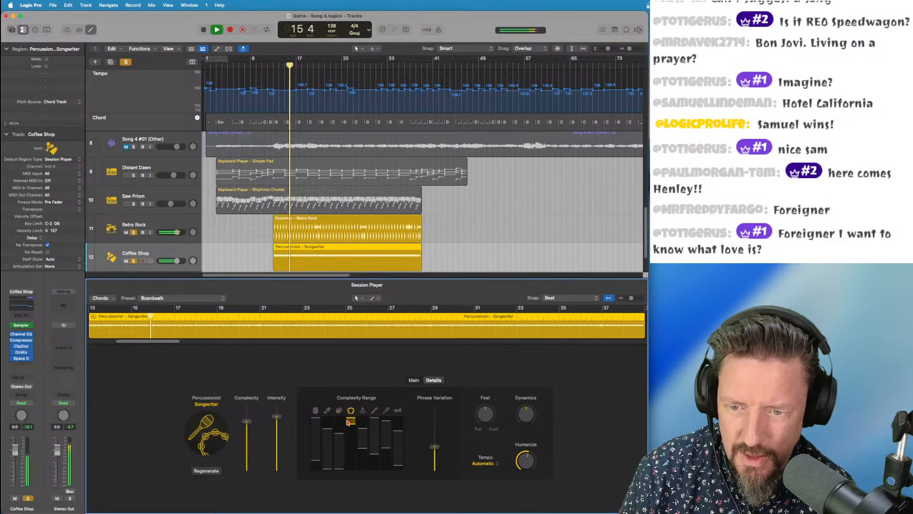
left_click_drag(351, 425, 350, 443)
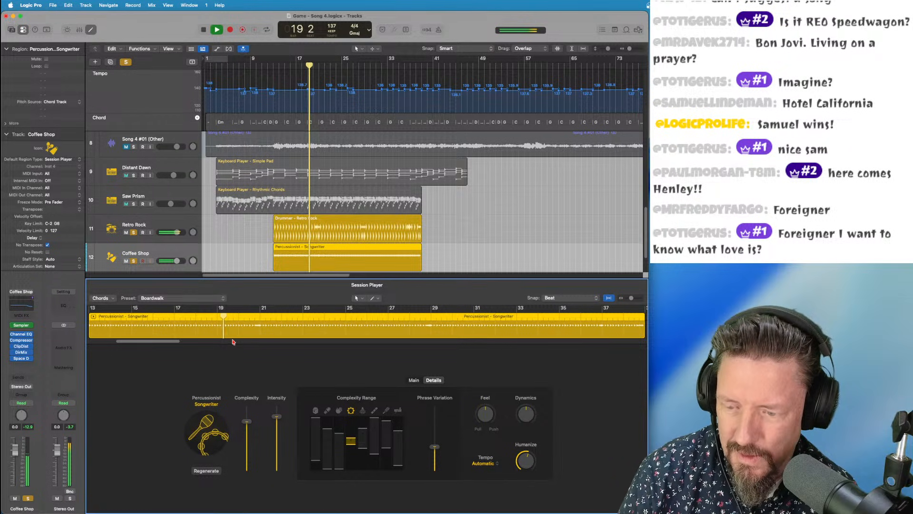
key("e")
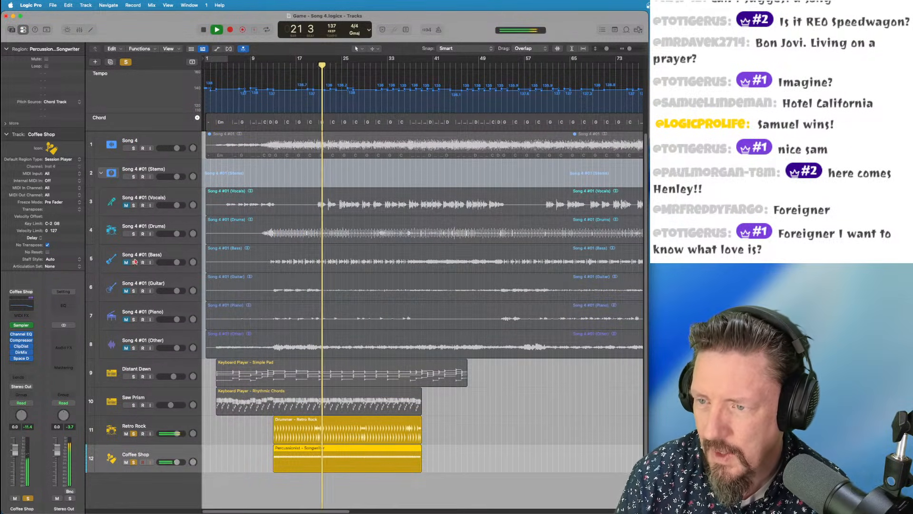
Unsolo the Coffee Shop and Retro Rock tracks and stop playback
left_click(134, 462)
left_click(134, 433)
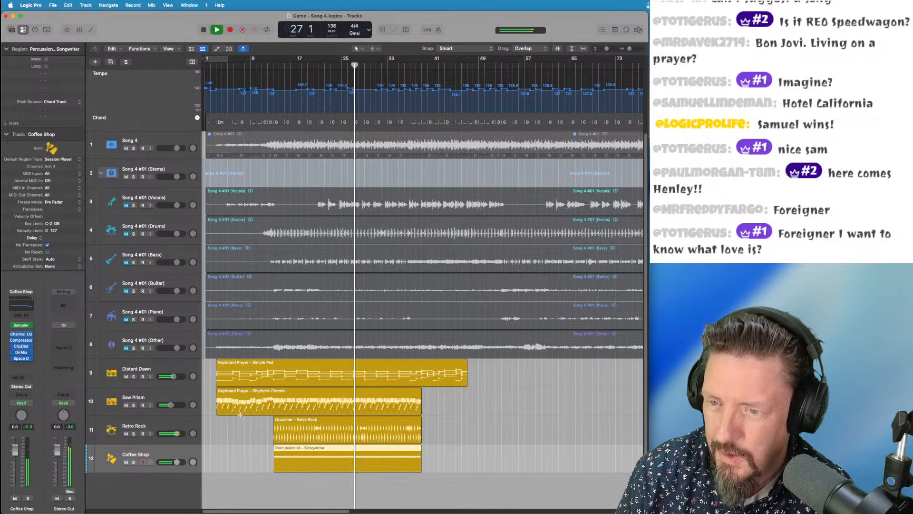
key("space")
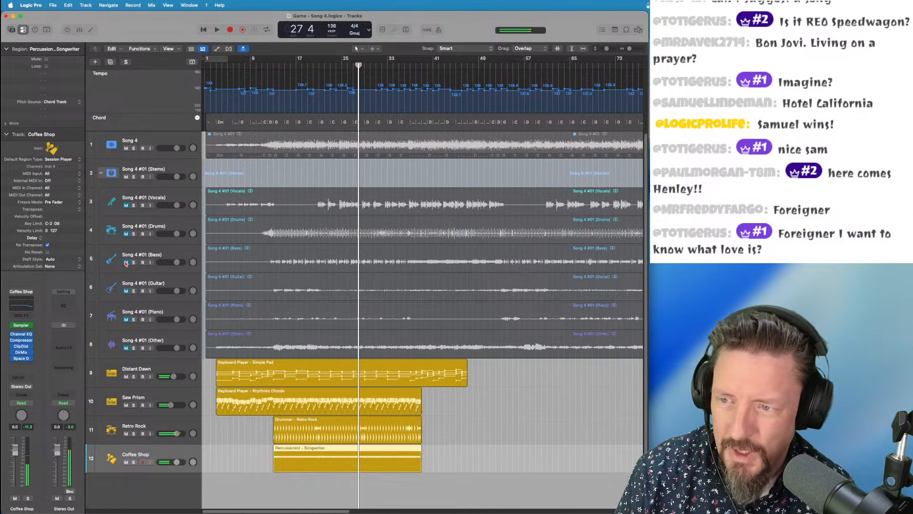
Solo the Song 4 #01 (Bass) stem and play it from around bar 7
left_click(134, 262)
left_click(274, 66)
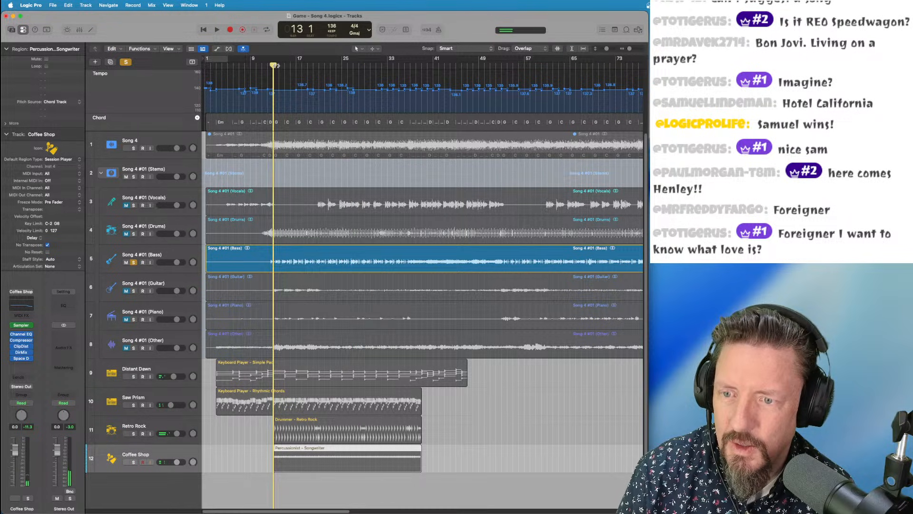
key("space")
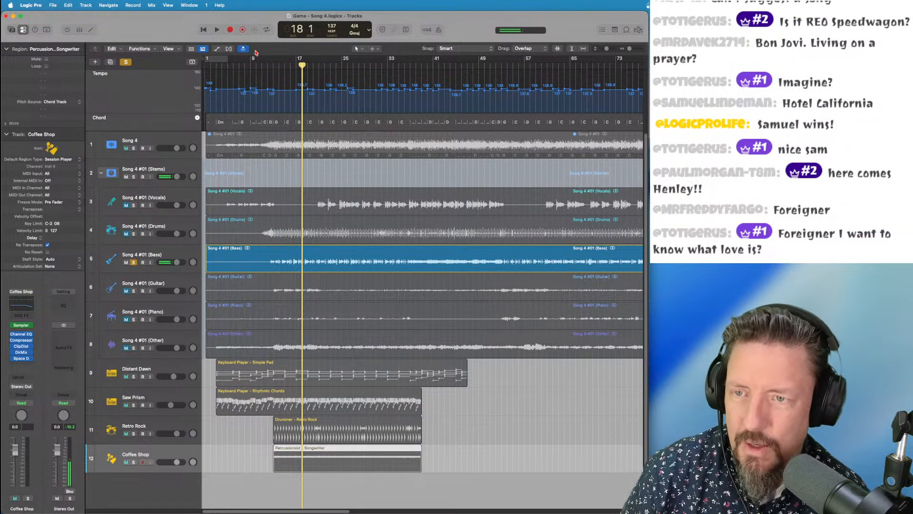
left_click(275, 64)
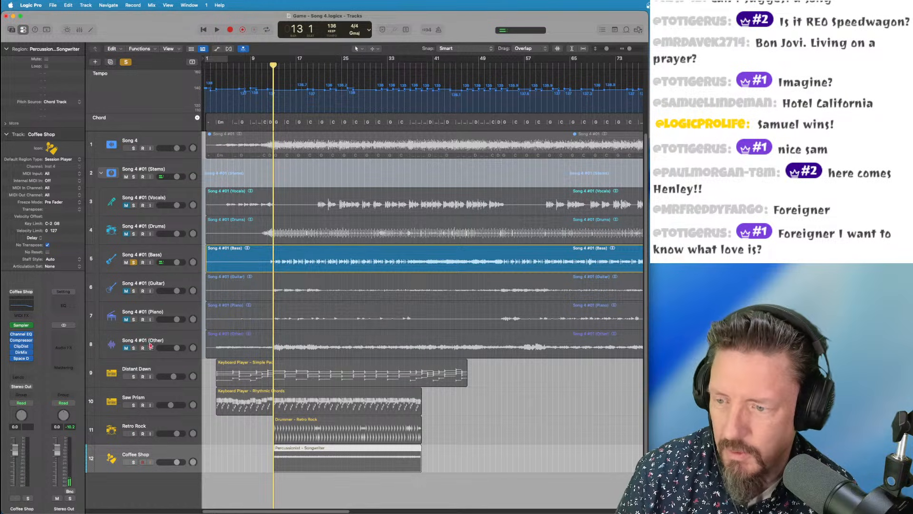
left_click(86, 5)
Create a new Session Player bass track, trying Sequenced Bass before settling on Retro Rock
left_click(98, 42)
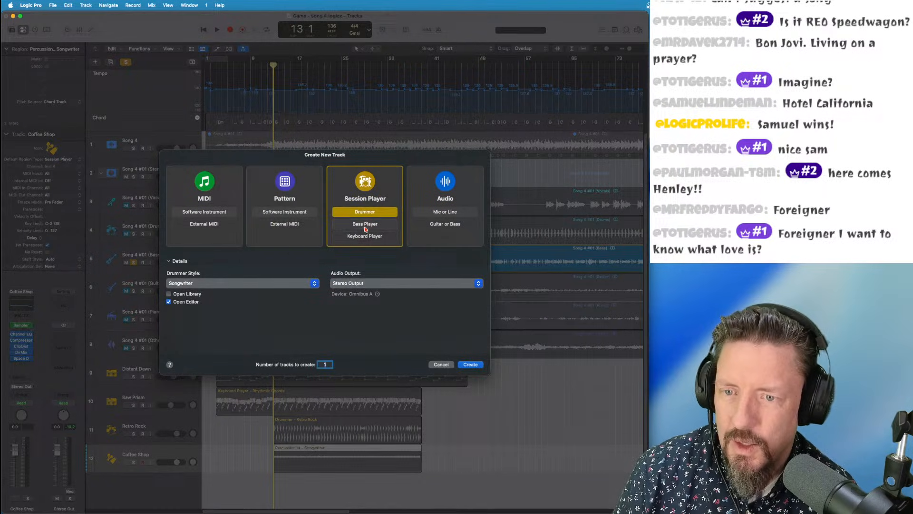
left_click(347, 224)
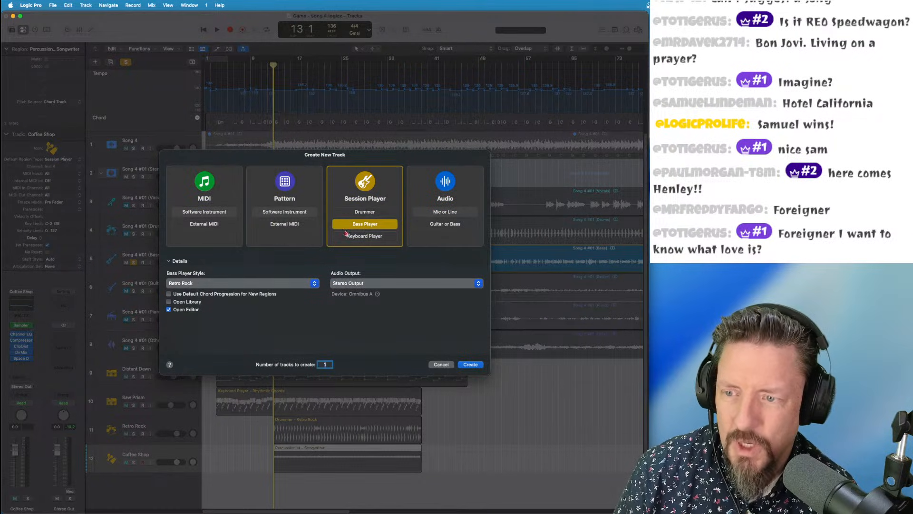
left_click(192, 284)
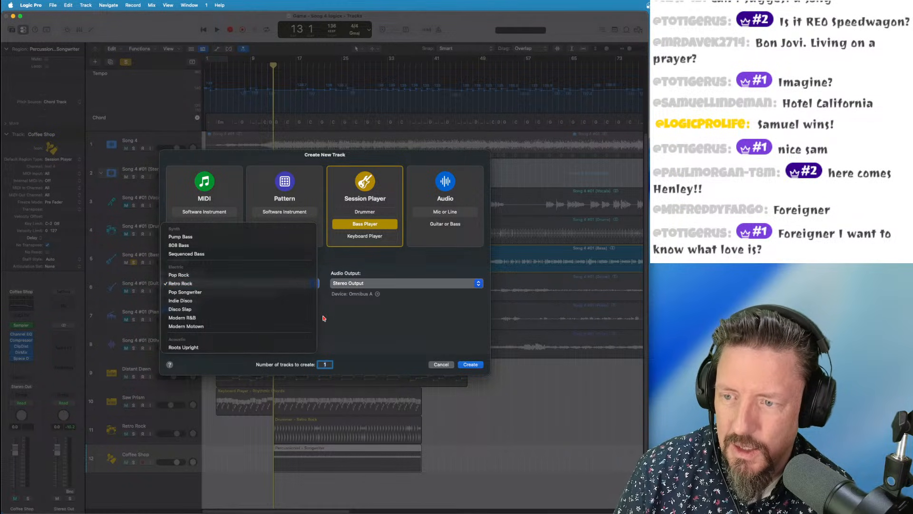
left_click(347, 322)
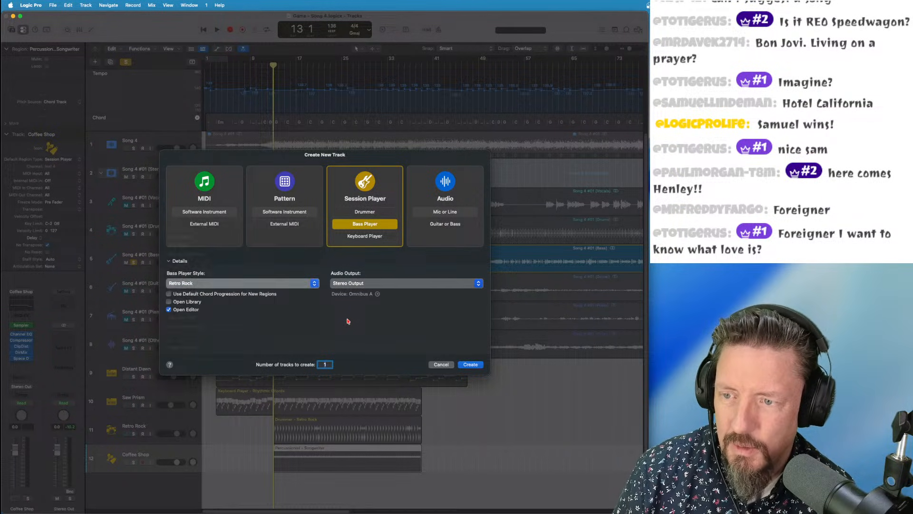
left_click(253, 287)
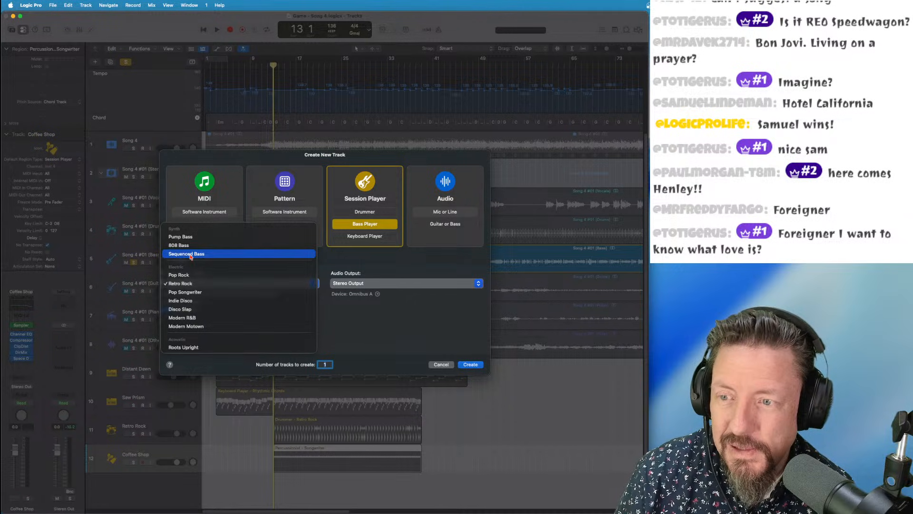
left_click(191, 255)
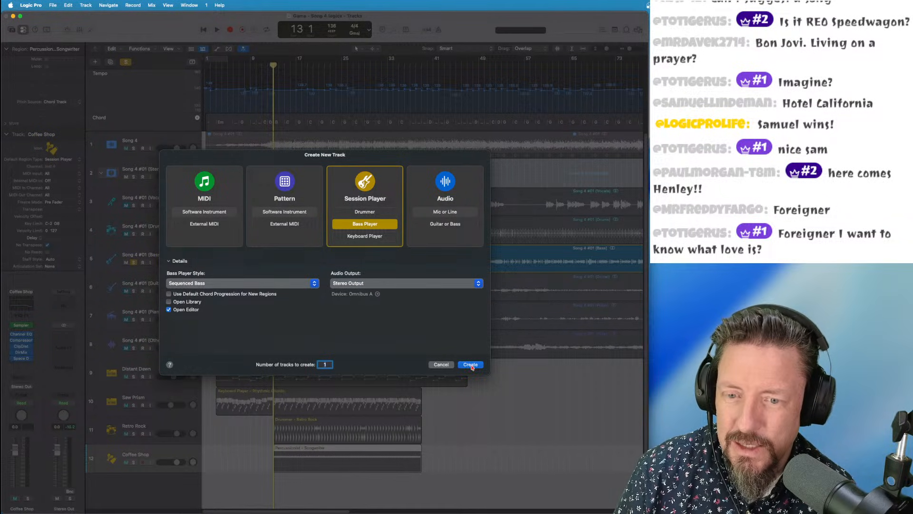
left_click(222, 286)
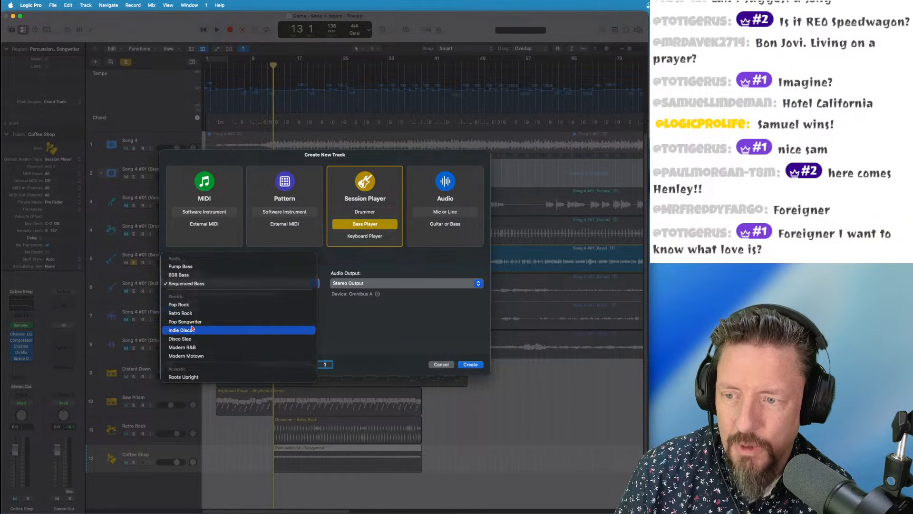
left_click(185, 312)
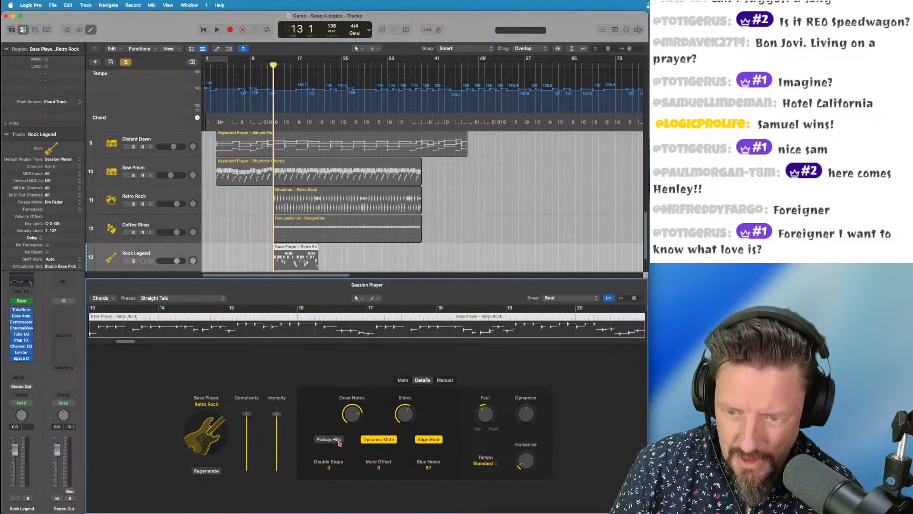
left_click(403, 380)
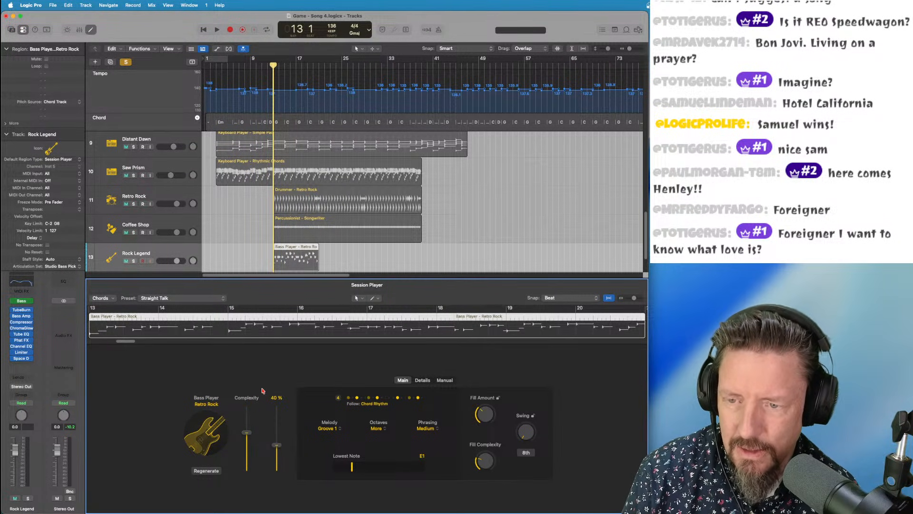
Unsolo and mute the original bass stem, and lengthen the new bass region to match the others
key("e")
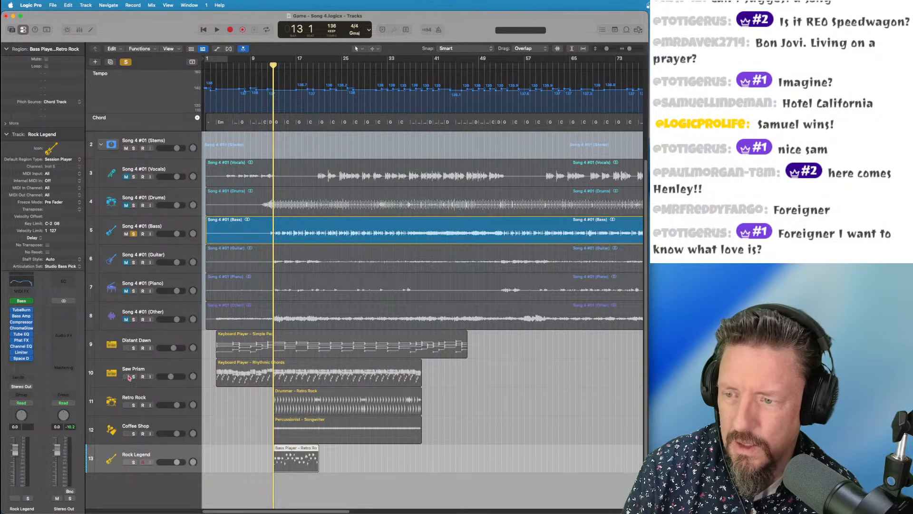
left_click(133, 235)
left_click(126, 234)
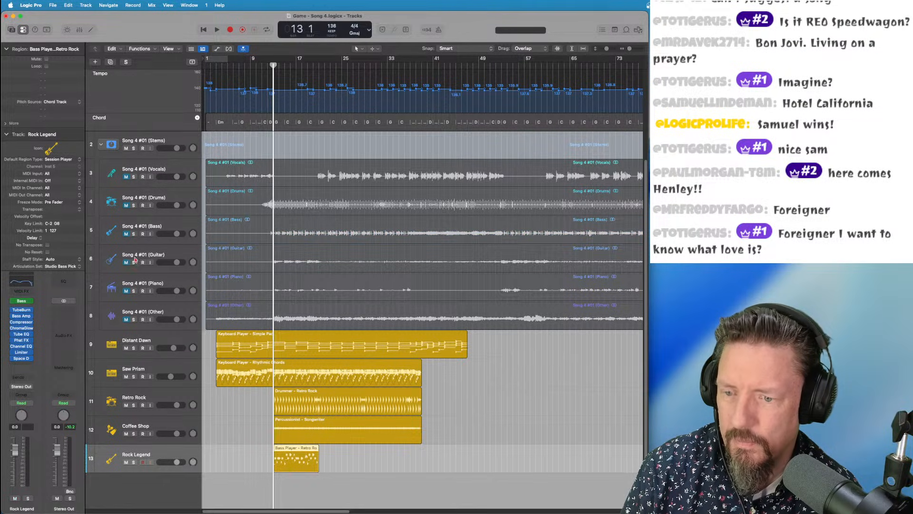
key("space")
left_click_drag(316, 464, 421, 464)
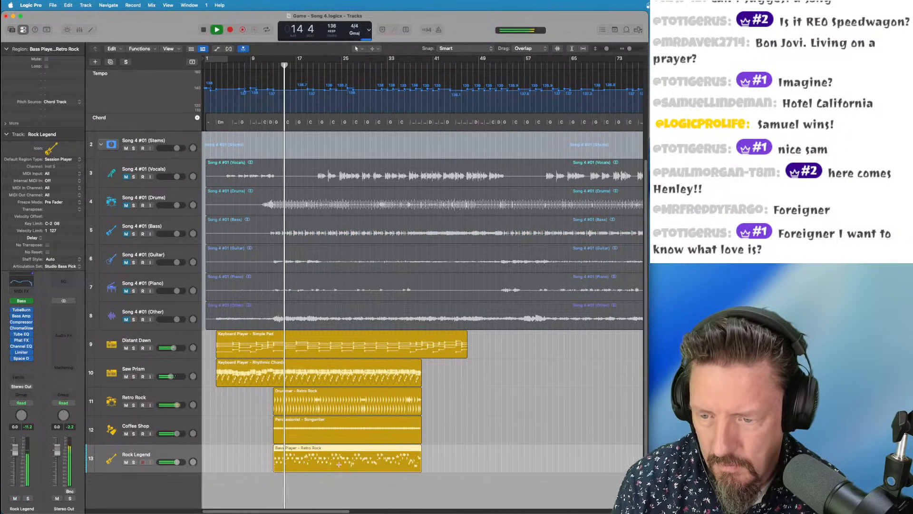
Set the Retro Rock bass octaves to Some, close the editor and stop playback
double_click(280, 454)
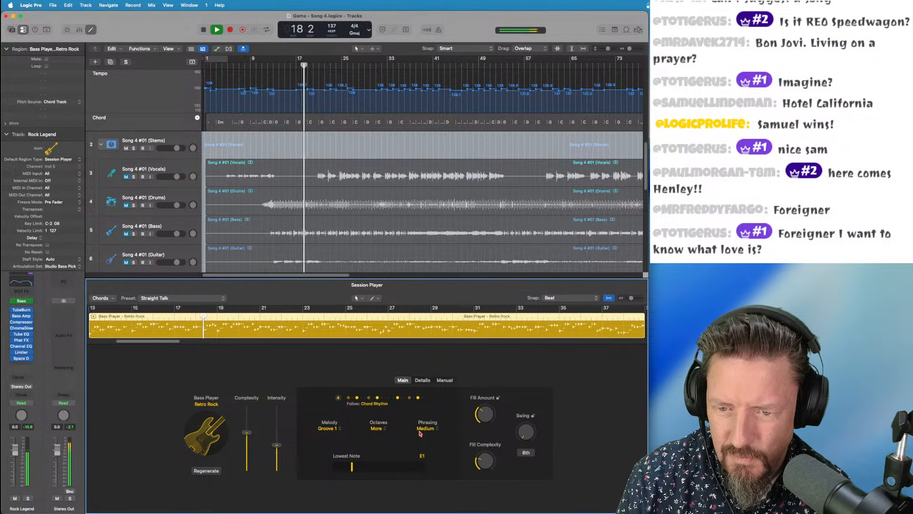
left_click(377, 428)
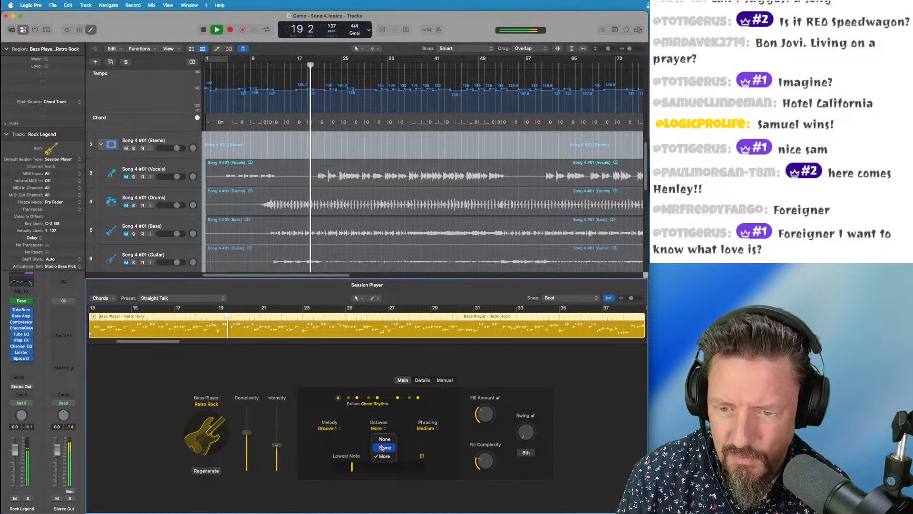
left_click(382, 447)
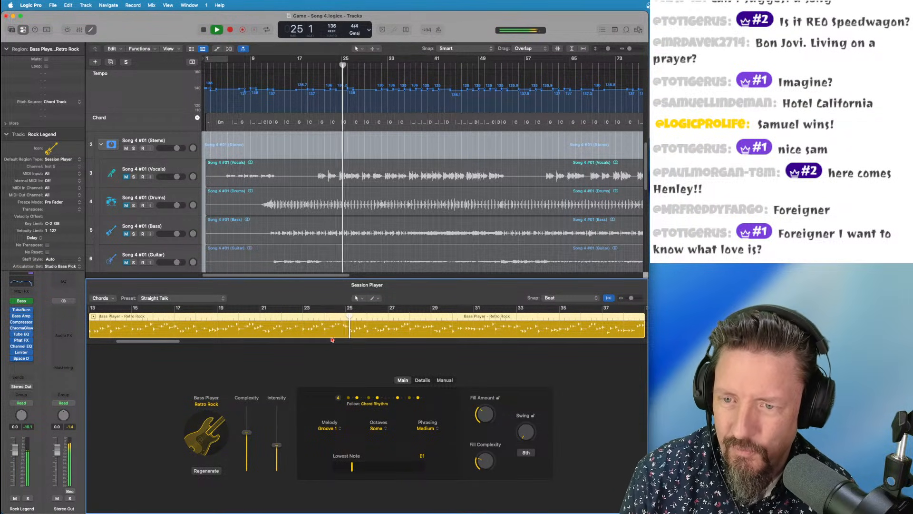
key("e")
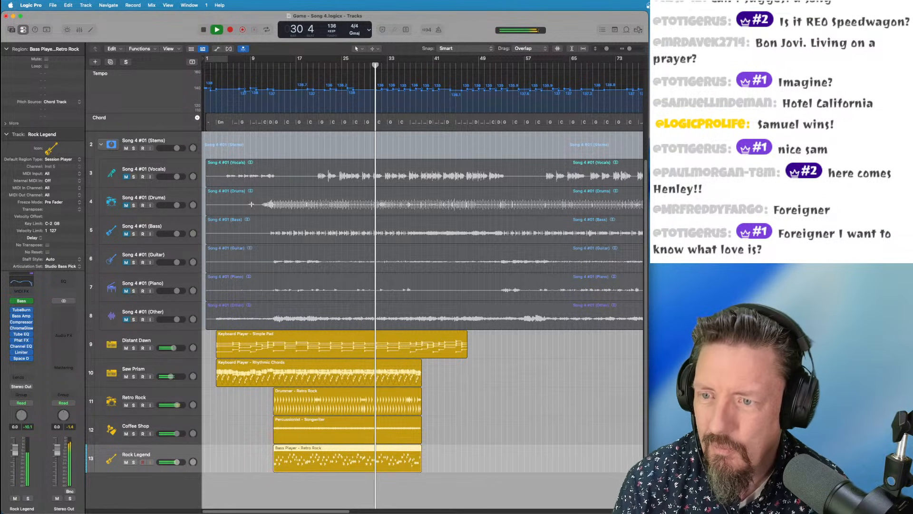
key("space")
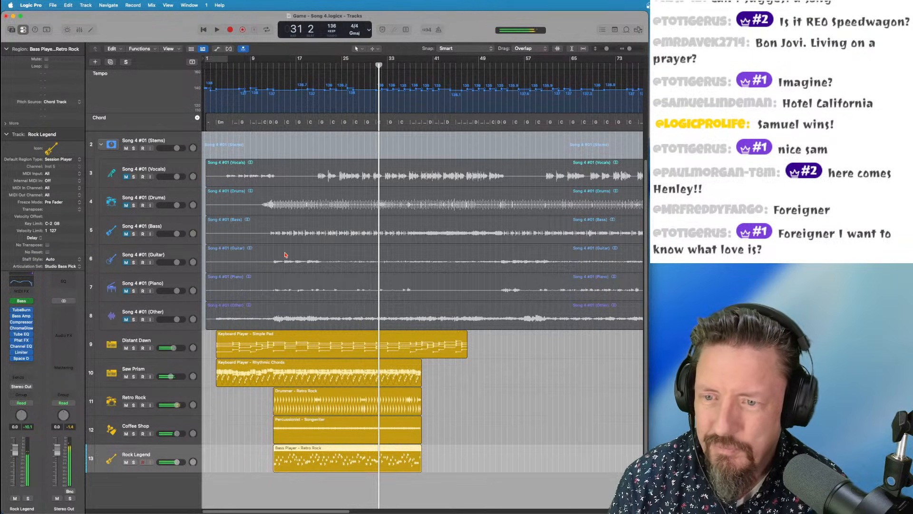
Audition the guitar stem solo from bar 13, then lower its volume
left_click(133, 261)
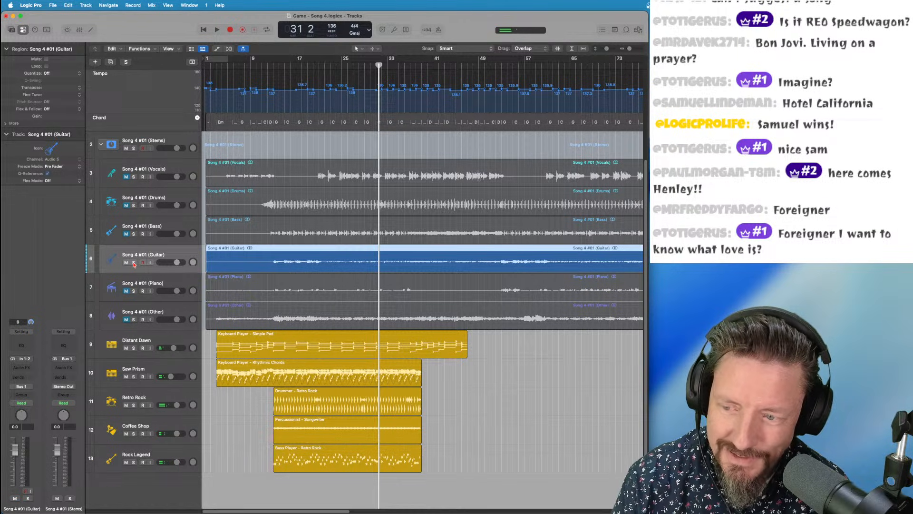
left_click(133, 263)
left_click_drag(295, 67, 274, 67)
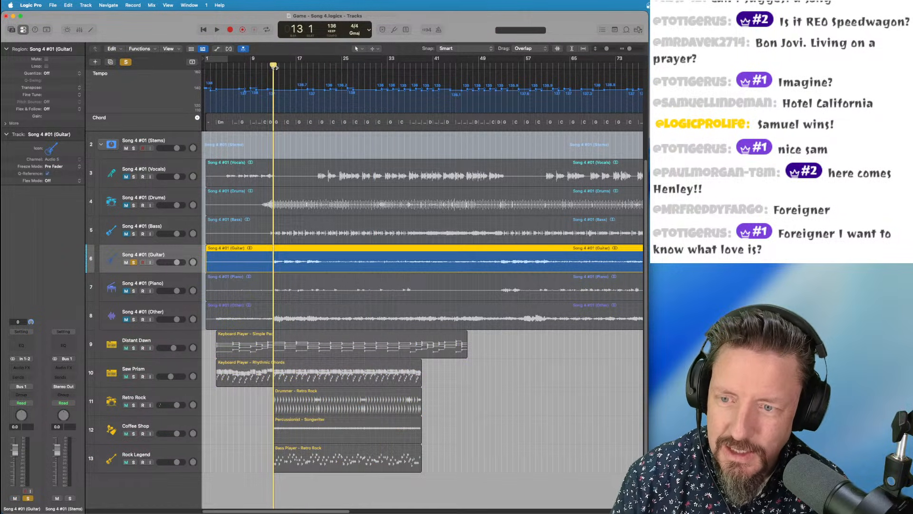
key("space")
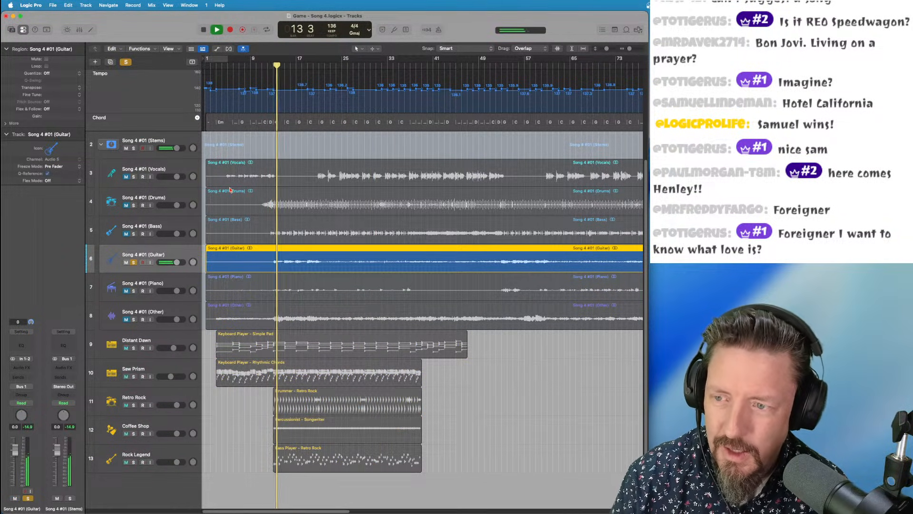
key("space")
left_click(134, 263)
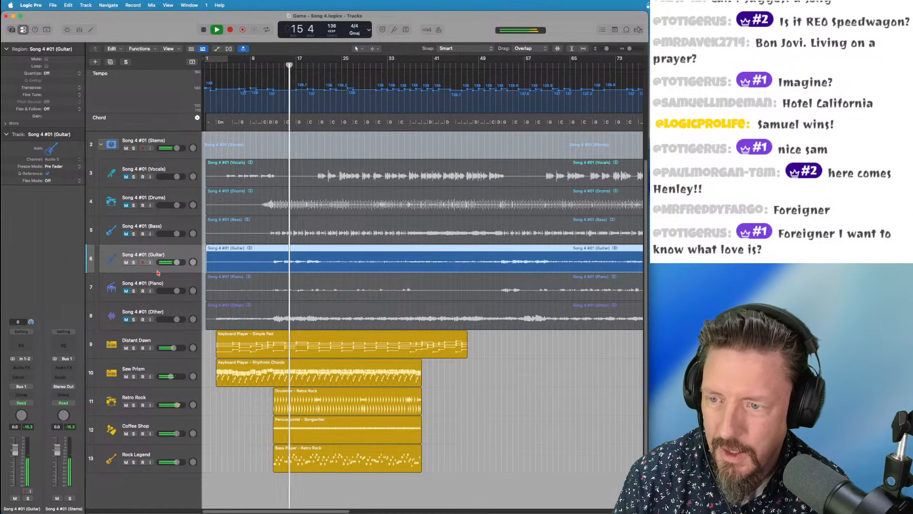
left_click_drag(179, 265, 171, 264)
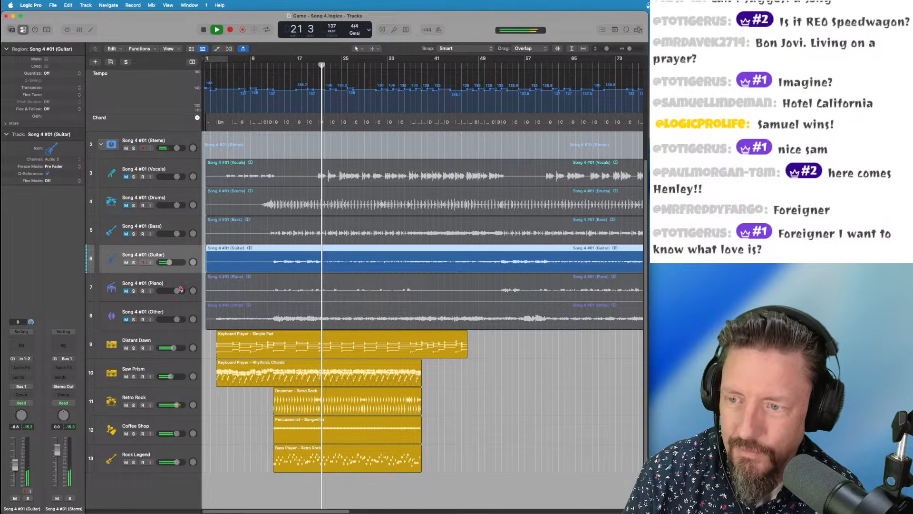
Unmute the Other stem and lower it to -5.1 dB while playing from bar 12
left_click(217, 278, "shift")
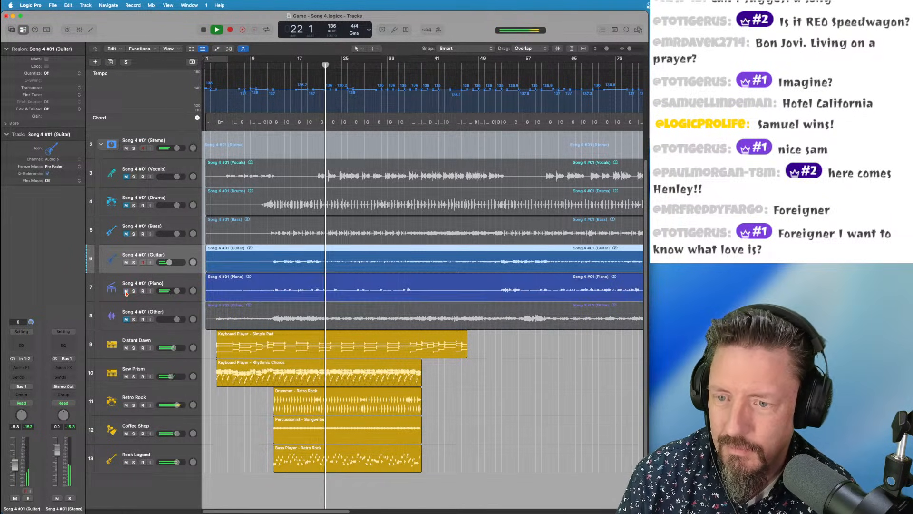
left_click(273, 66)
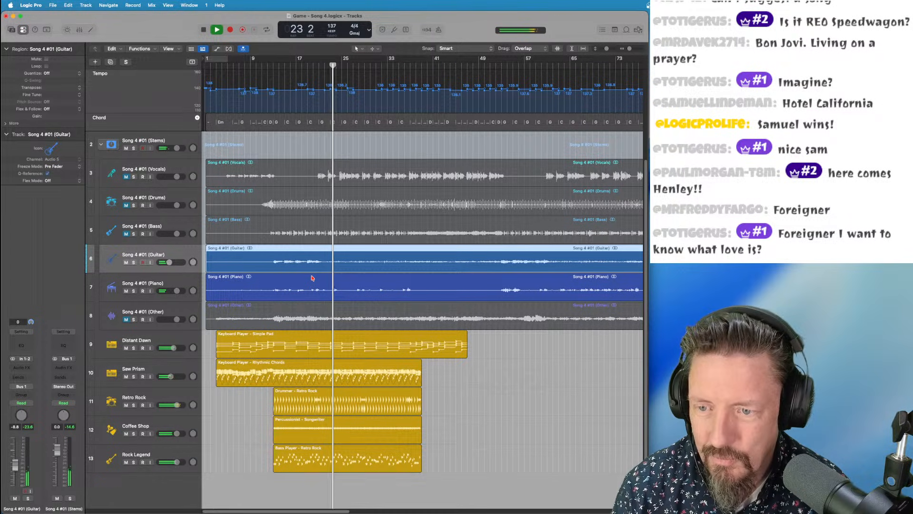
left_click(126, 319)
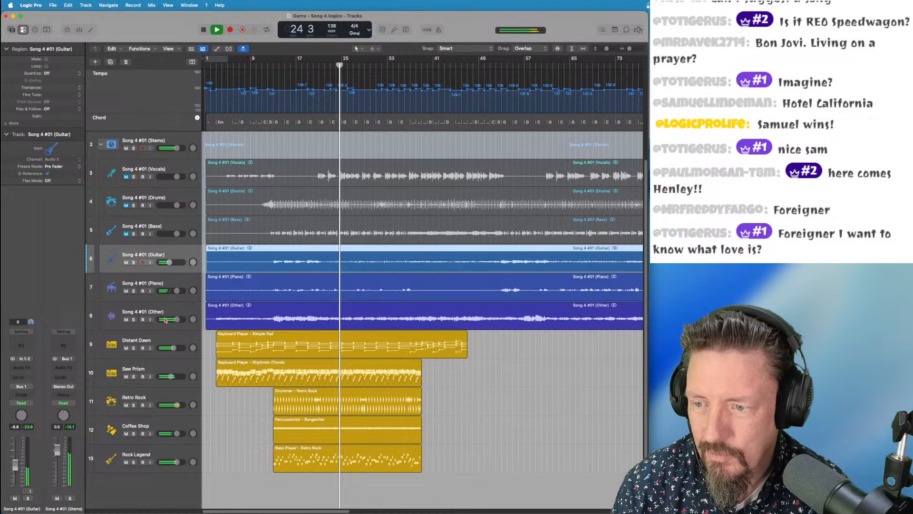
left_click_drag(177, 319, 169, 319)
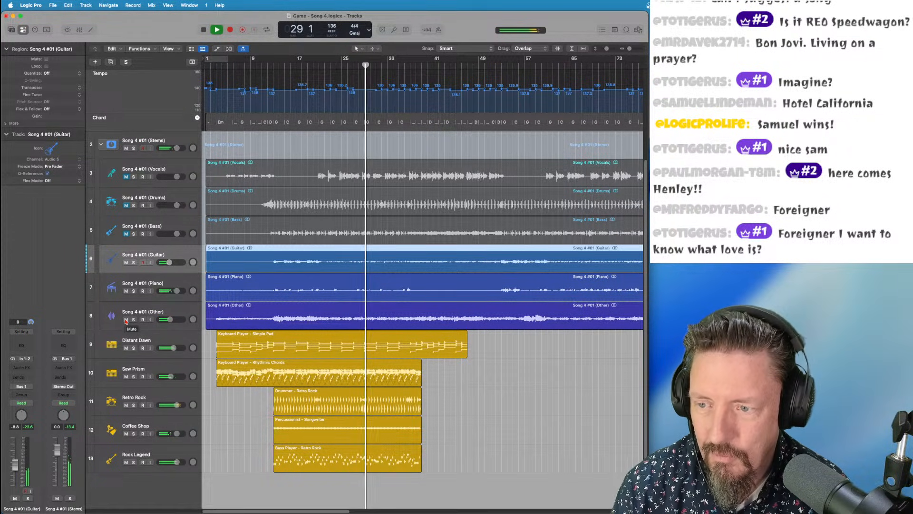
key("space")
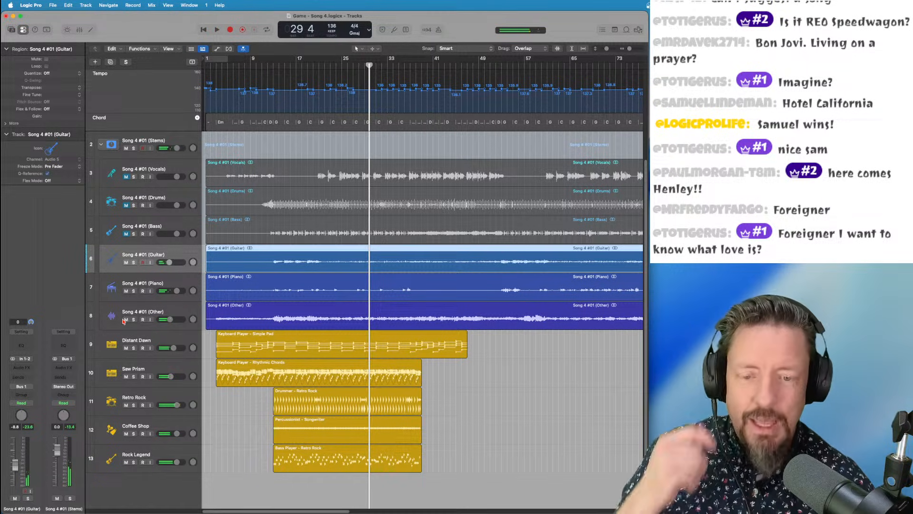
Mute the Other, Piano and Guitar stems and return playback to bar 13
left_click(126, 319)
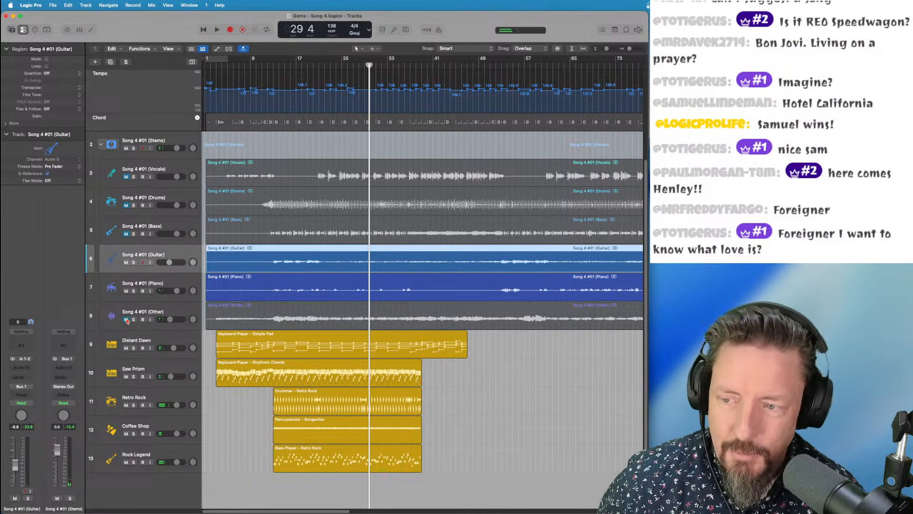
left_click(126, 290)
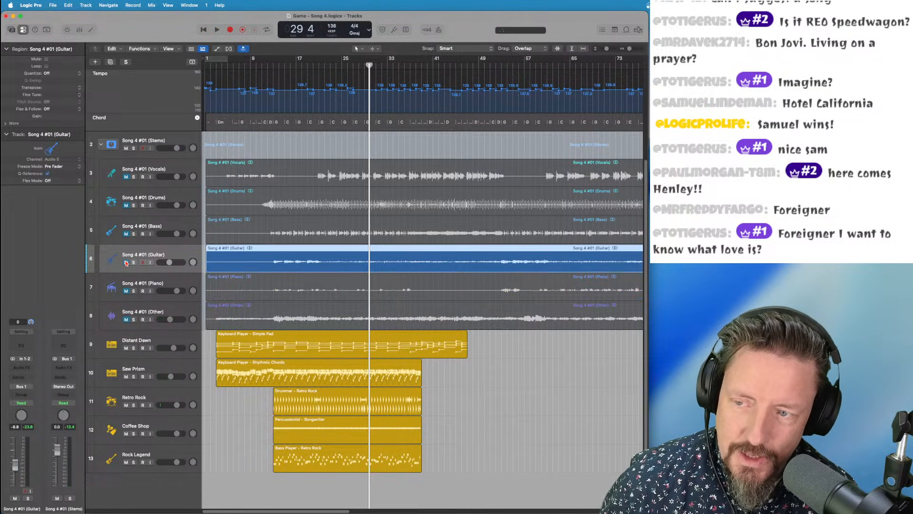
left_click(126, 262)
left_click_drag(366, 66, 274, 73)
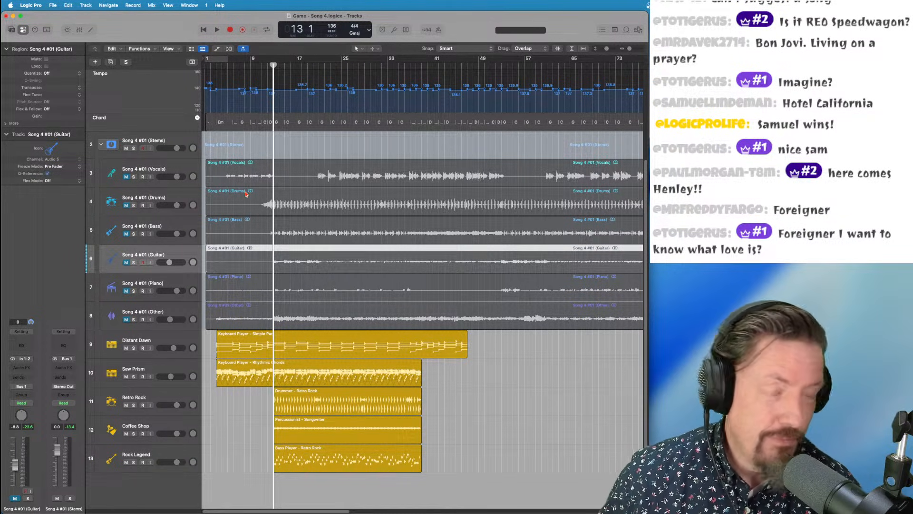
left_click(313, 65)
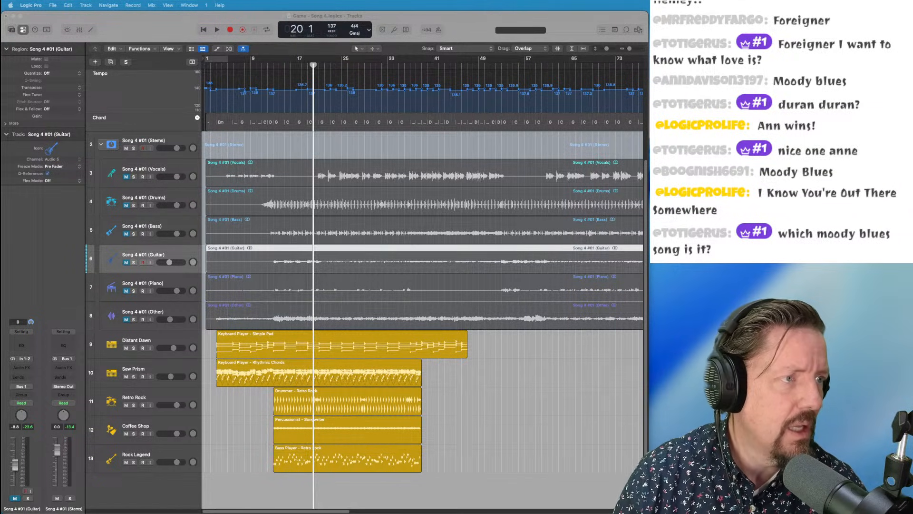
left_click(572, 19)
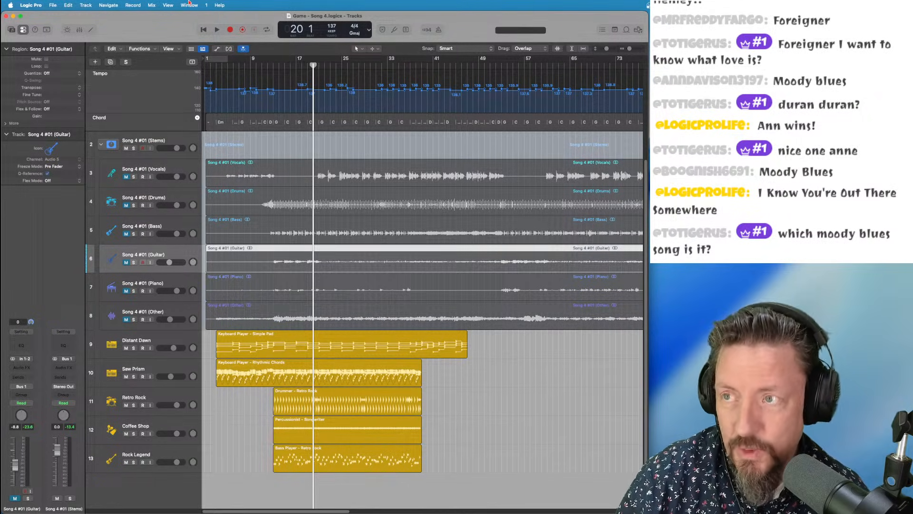
Close the Song 4 project and open Game - Song 5.logicx from the Downloads folder
key("super+w")
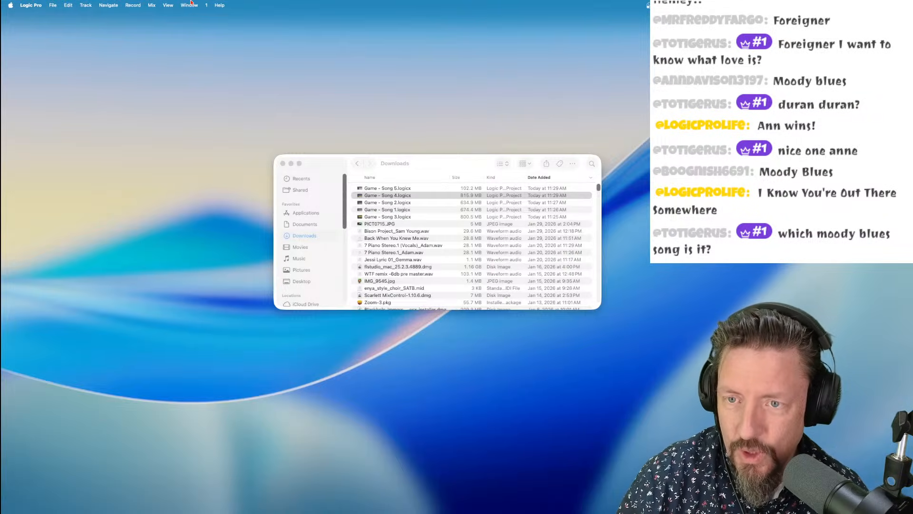
left_click(395, 189)
key("Return")
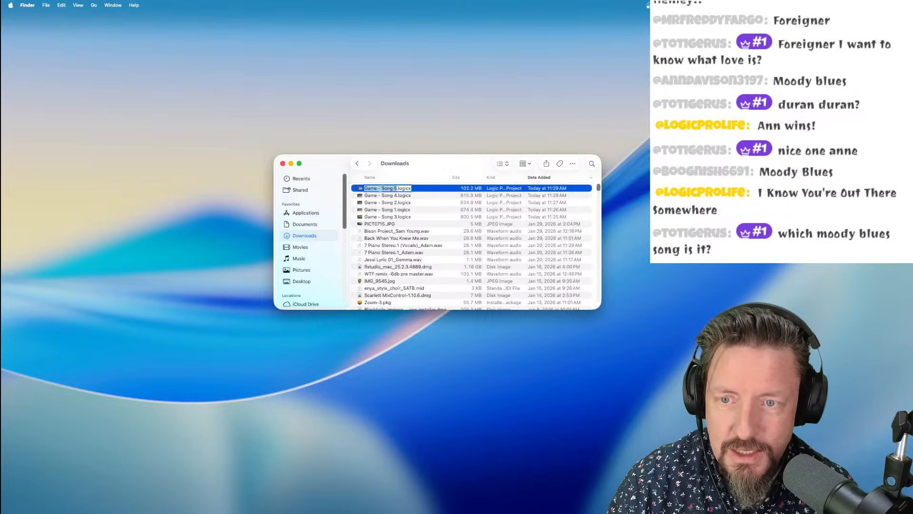
double_click(358, 191)
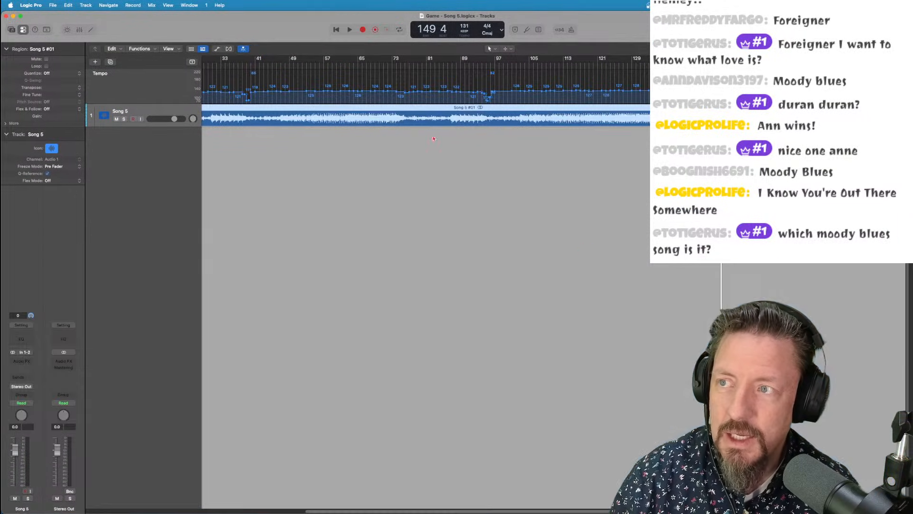
Narrow the window, add a Chord global track and analyze the Song 5 audio into it
left_click_drag(912, 14, 647, 15)
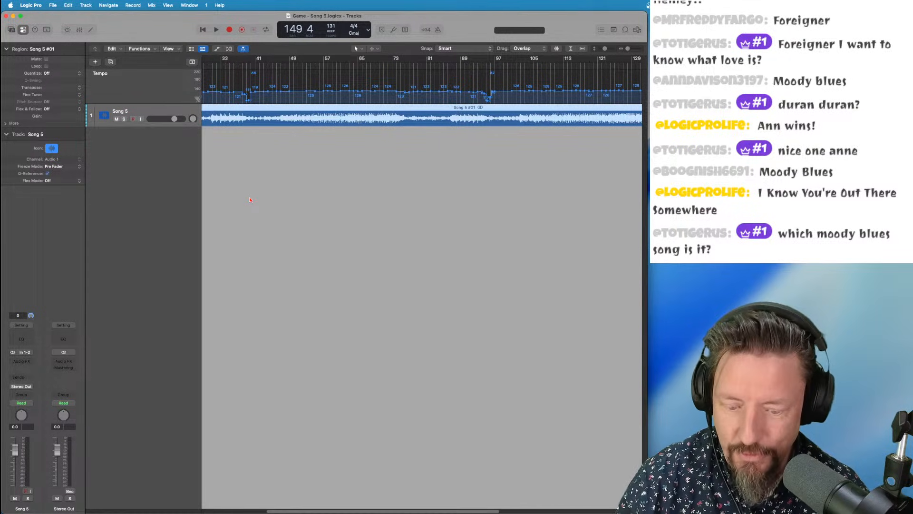
key("super+Left")
key("super+Left")
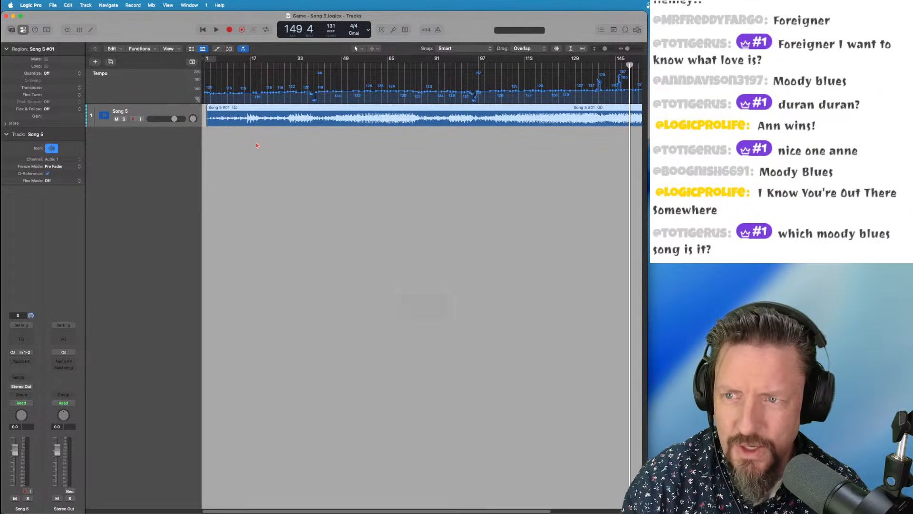
right_click(146, 79)
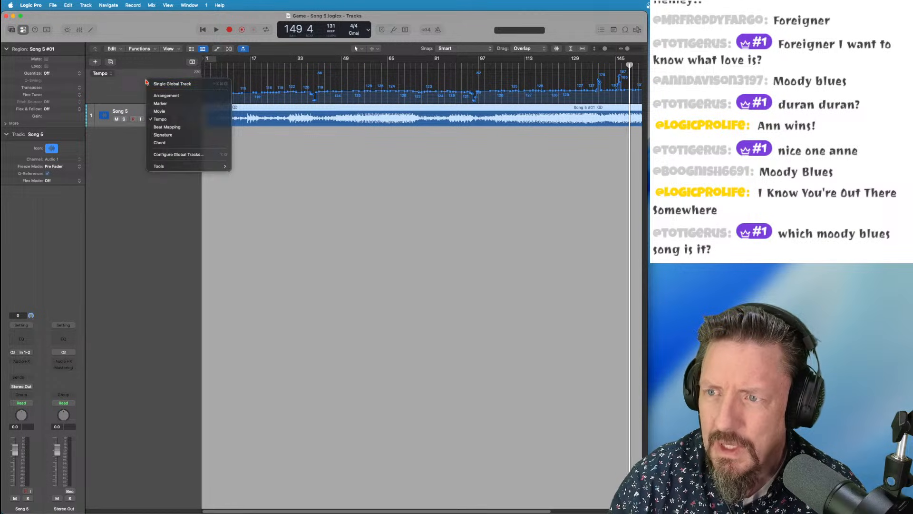
left_click(161, 144)
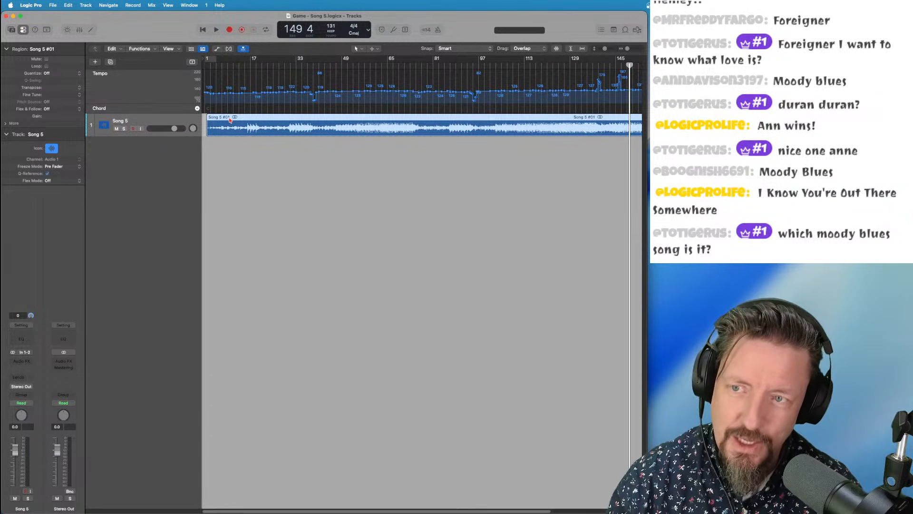
left_click_drag(229, 121, 230, 112)
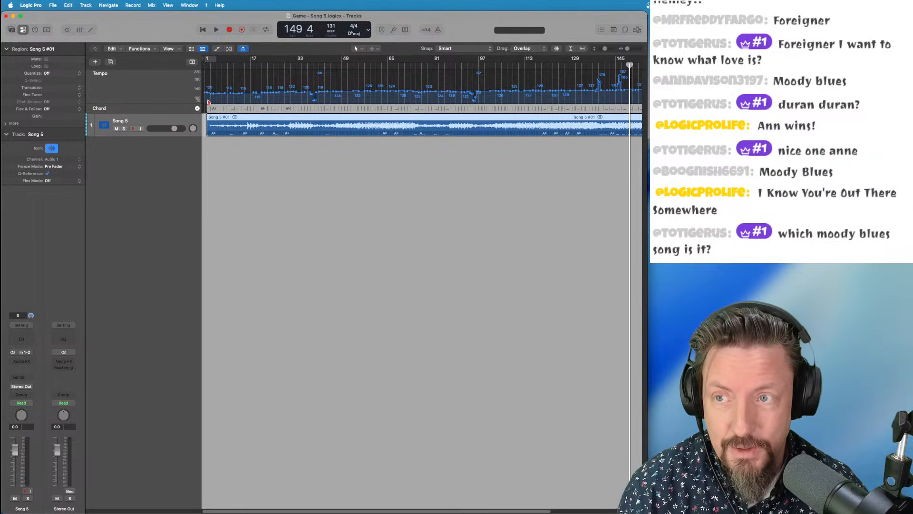
Mute the Song 5 #01 region, then return to the Pointer tool with the playhead near bar 1
left_click(213, 66)
key("super+Right")
key("super+Right")
key("super+Right")
key("super+Right")
key("super+Right")
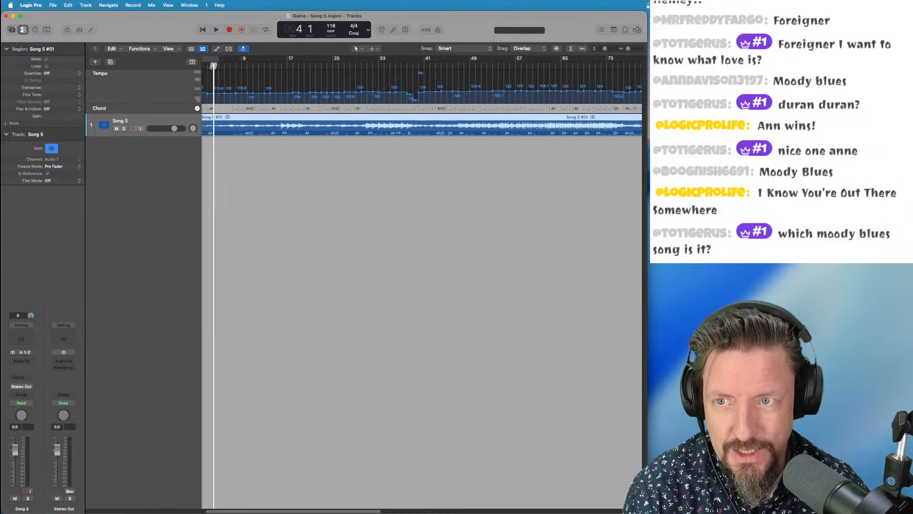
key("super+Down")
key("super+Down")
key("super+Down")
key("super+Down")
key("super+Down")
key("super+Down")
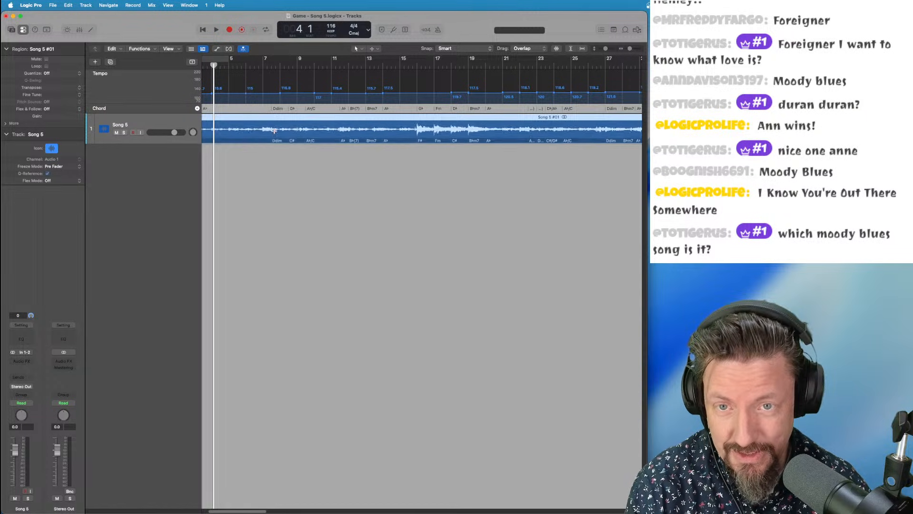
key("super+Left")
key("super+Left")
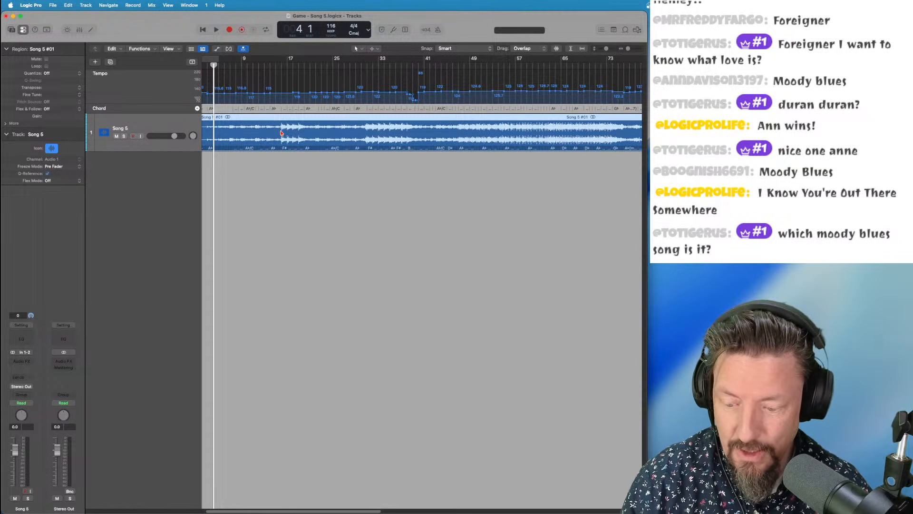
key("t")
key("m")
left_click(280, 128)
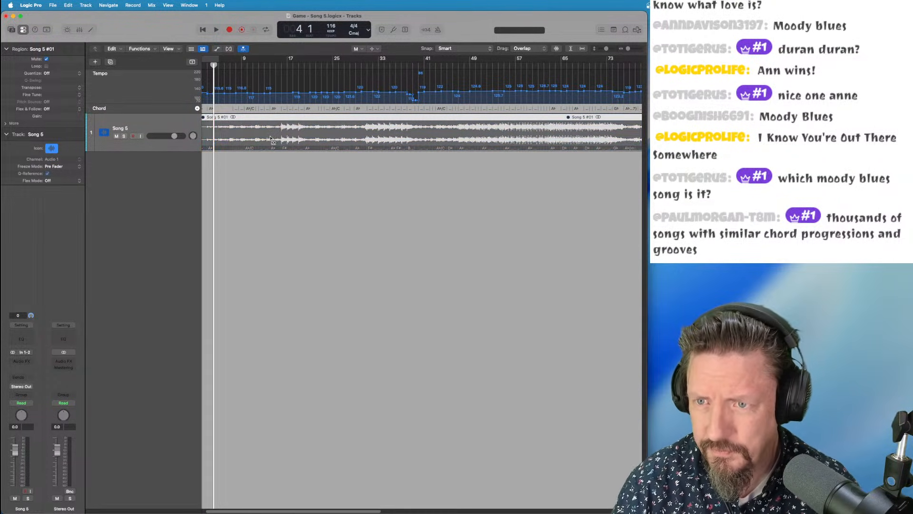
scroll(272, 138, "left", 1)
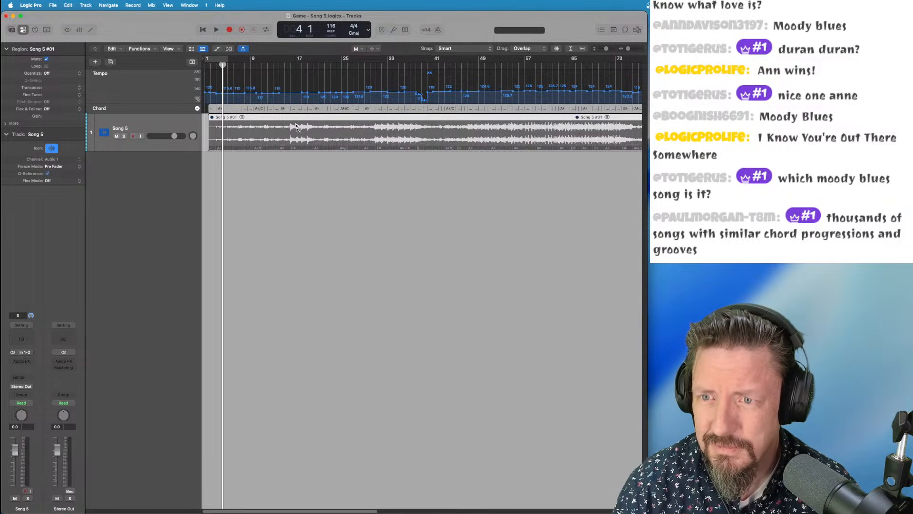
key("t")
key("t")
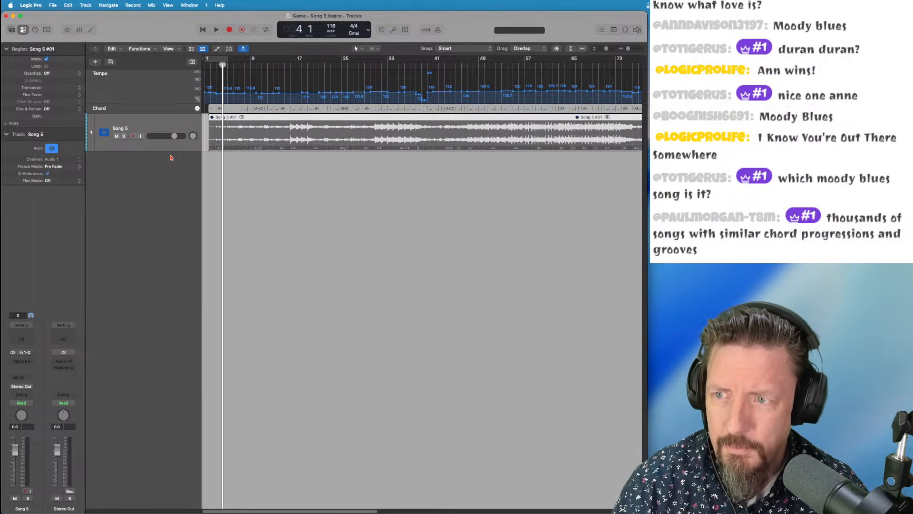
left_click_drag(222, 65, 217, 65)
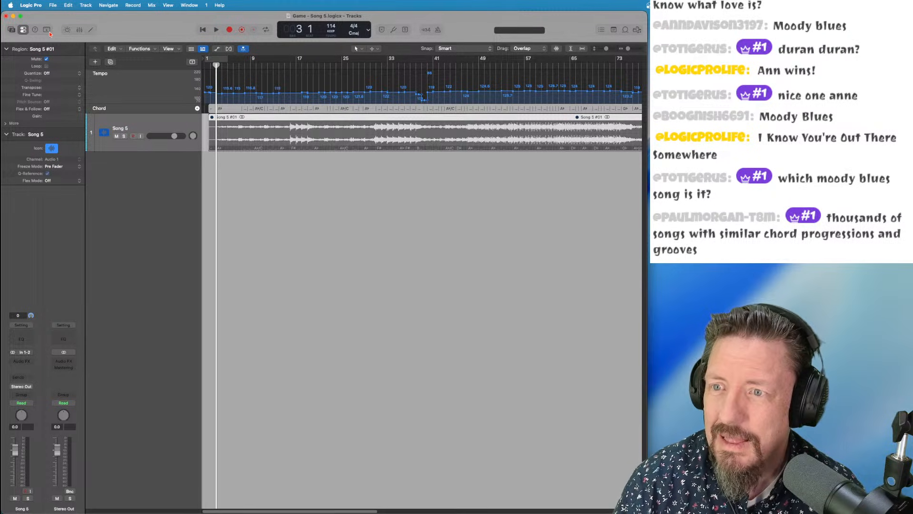
Show the Signature global track and bring up the Song 5 region's context menu
right_click(127, 79)
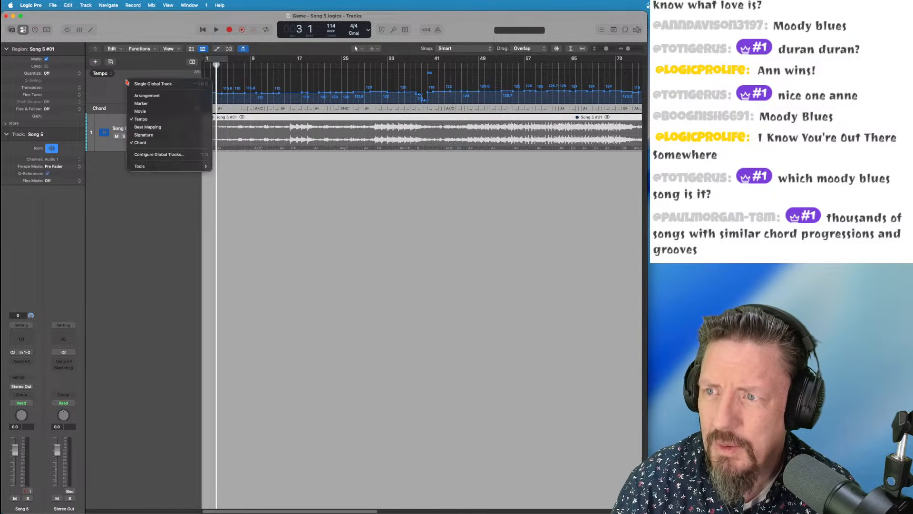
left_click(144, 136)
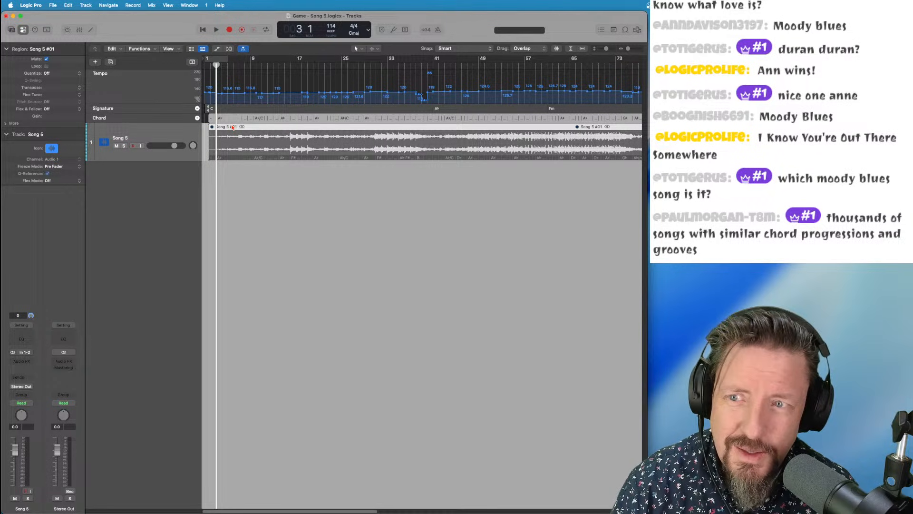
right_click(254, 134)
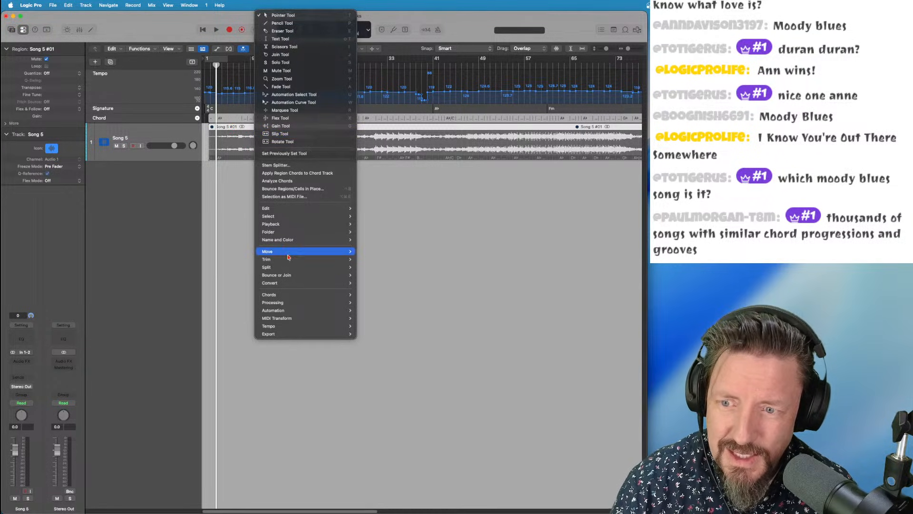
Run Chords > Analyze Key Signature on the Song 5 region and review the whole timeline
mouse_move(282, 297)
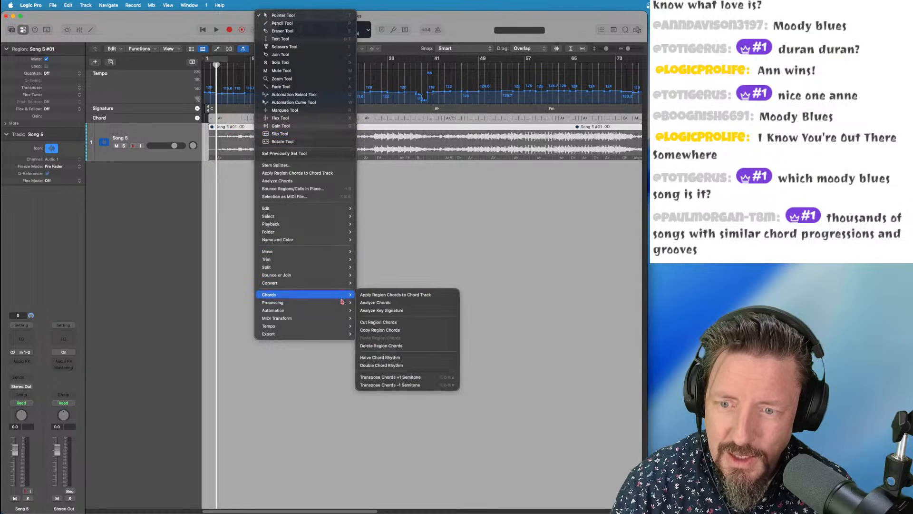
left_click(386, 313)
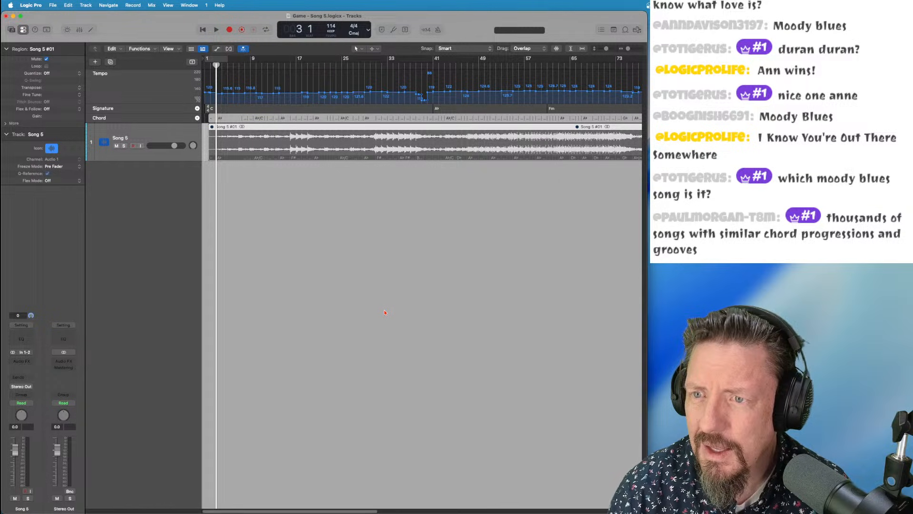
key("super+Right")
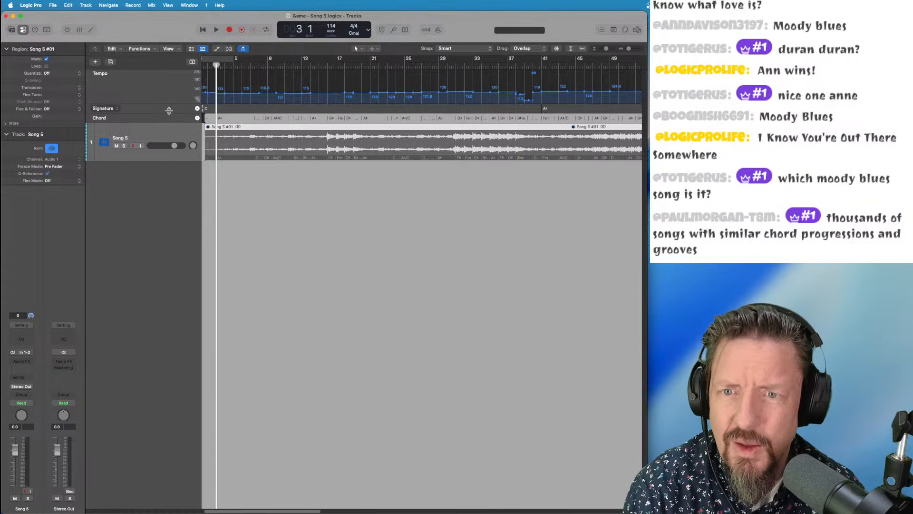
scroll(442, 111, "right", 5)
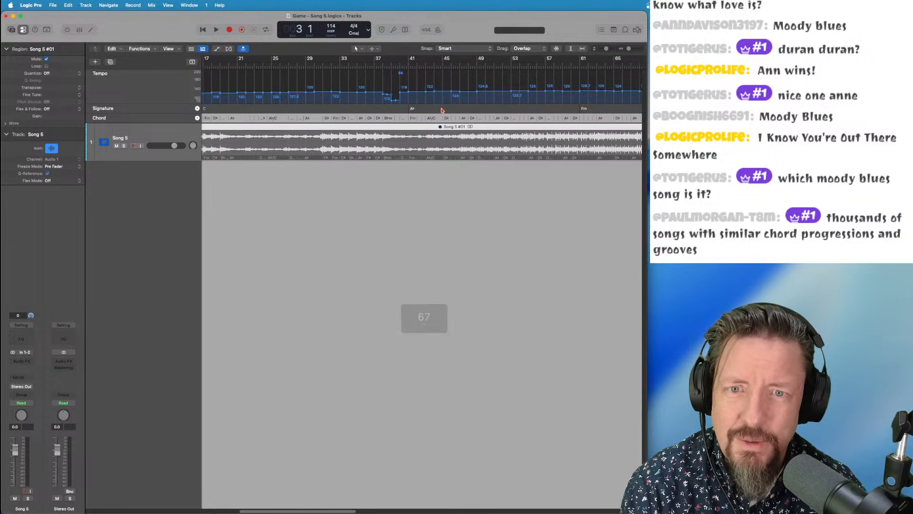
scroll(441, 110, "right", 6)
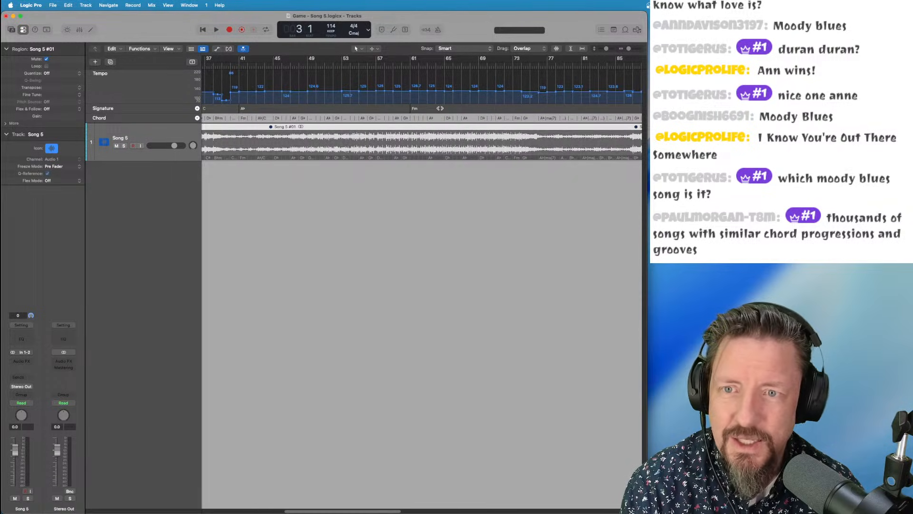
key("z")
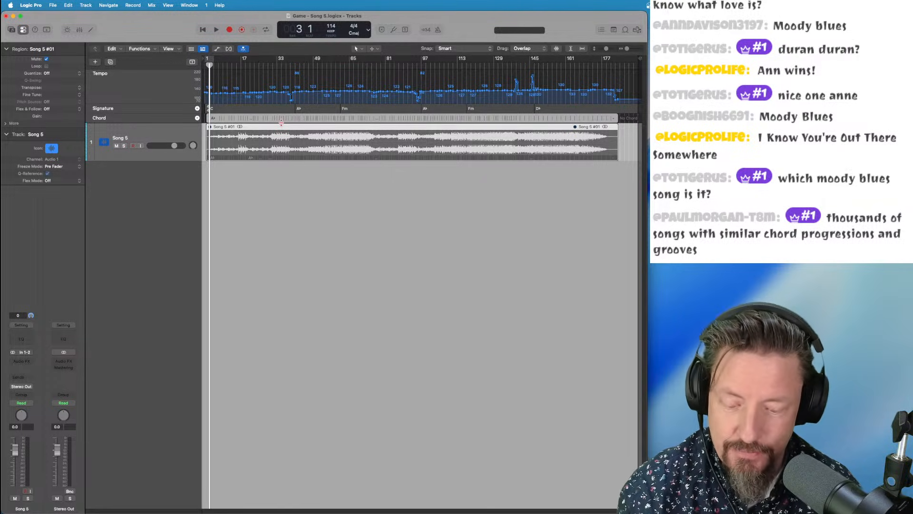
key("super+Right")
key("super+Right")
key("super+Right")
key("super+Right")
key("super+Right")
key("super+Right")
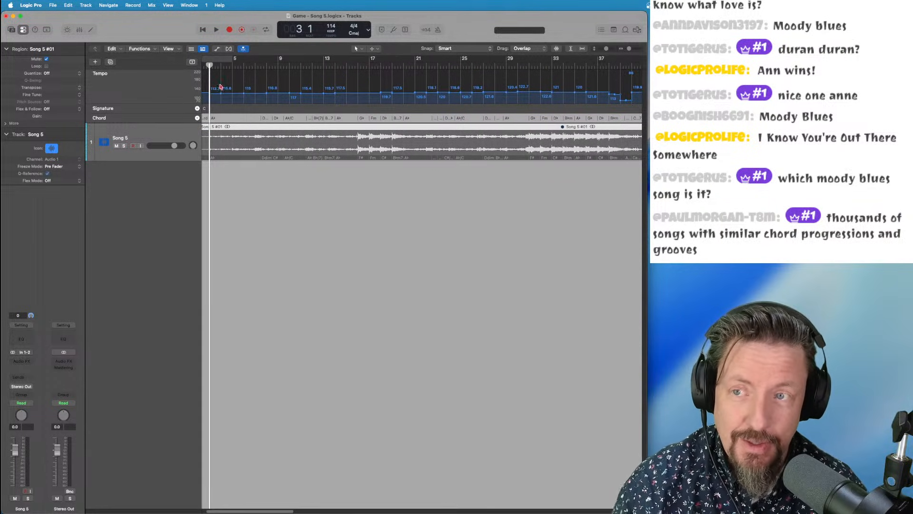
scroll(217, 93, "left", 2)
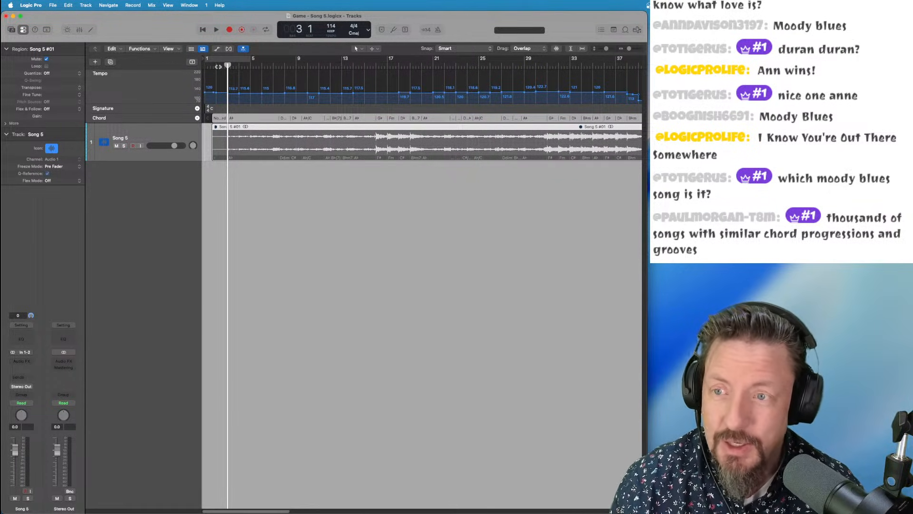
left_click(85, 5)
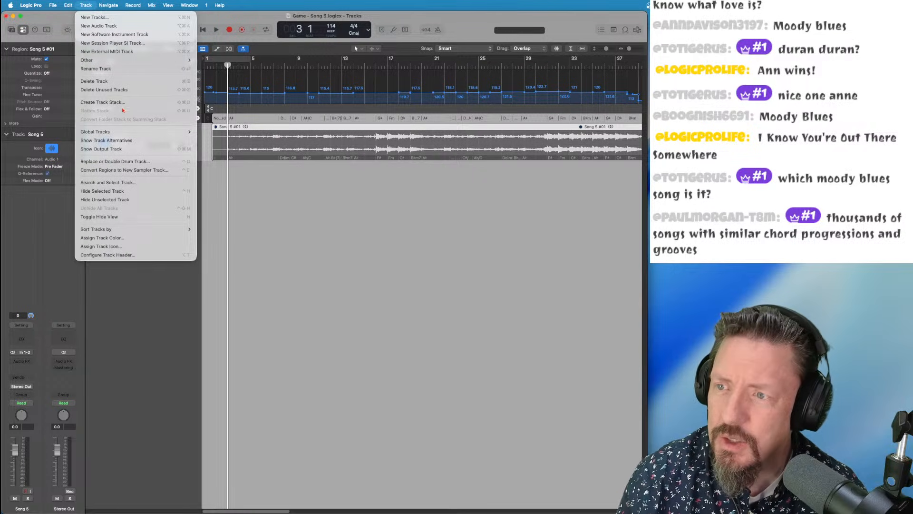
Create a Keyboard Player Session Player track using the Broken Chords style
left_click(116, 43)
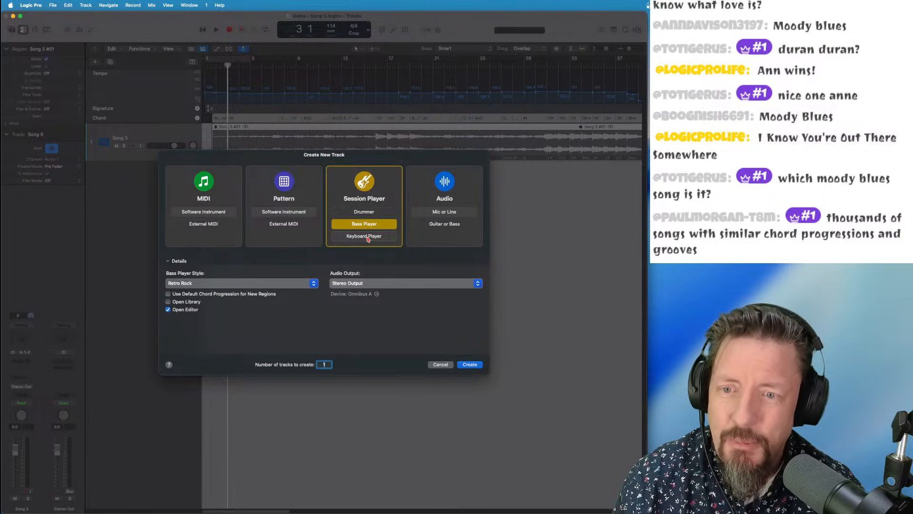
left_click(368, 238)
left_click(237, 284)
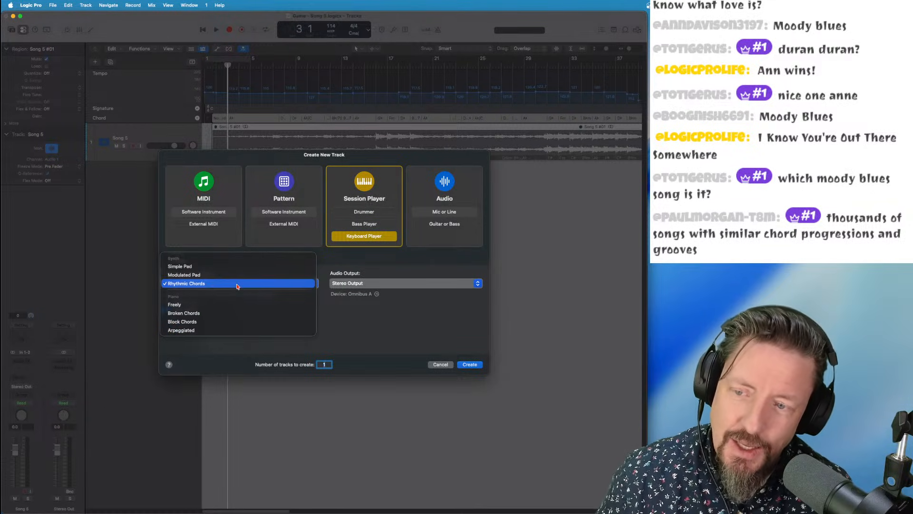
left_click(227, 314)
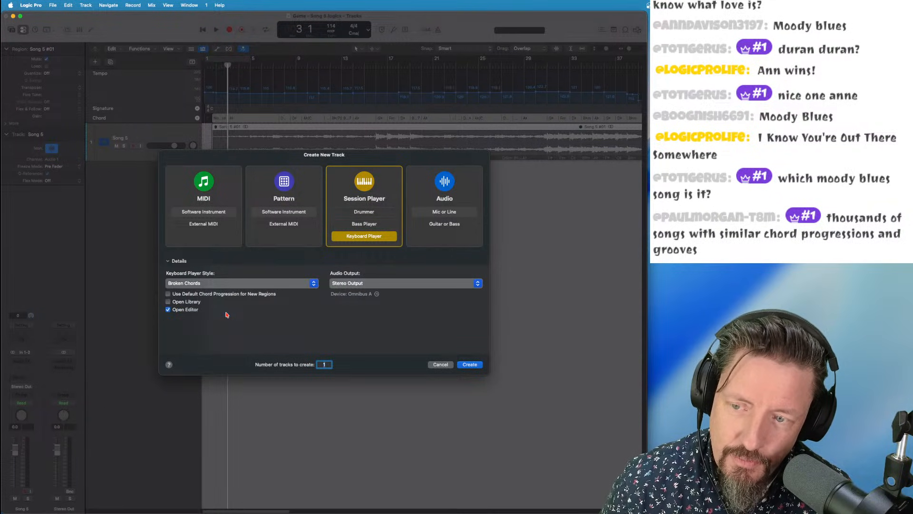
left_click(470, 365)
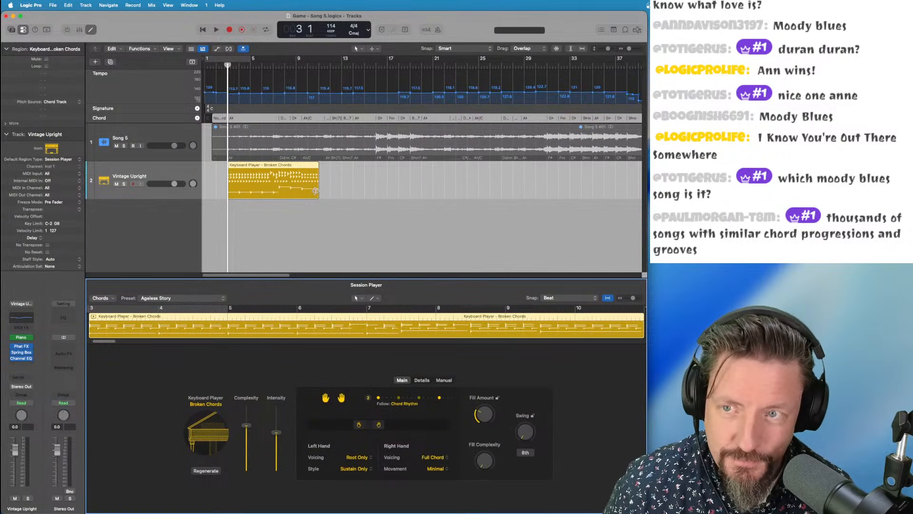
Extend the Broken Chords region to bar 31 and remove Channel EQ, Spring Box, Phat FX and Piano
left_click_drag(310, 195, 547, 195)
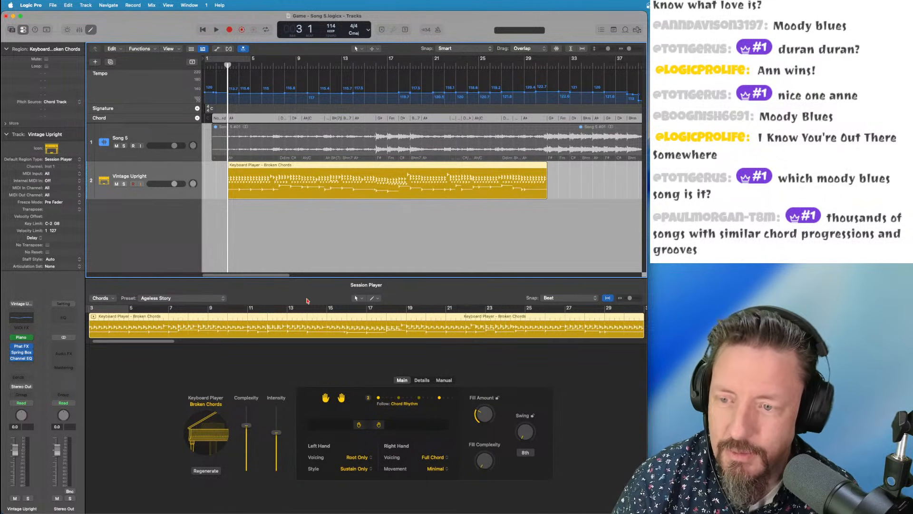
left_click(25, 358, "alt+super")
left_click(24, 357, "alt+super")
left_click(22, 358, "alt+super")
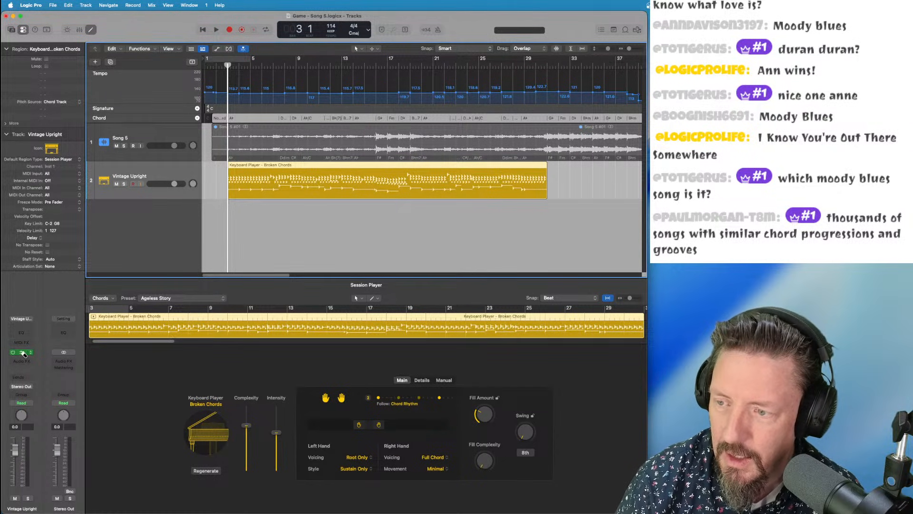
left_click(24, 354, "alt+super")
left_click(24, 353)
Load Vintage Electric Piano, lower its Bass Boost, set Volume to 0.0 dB, and start playback
mouse_move(72, 467)
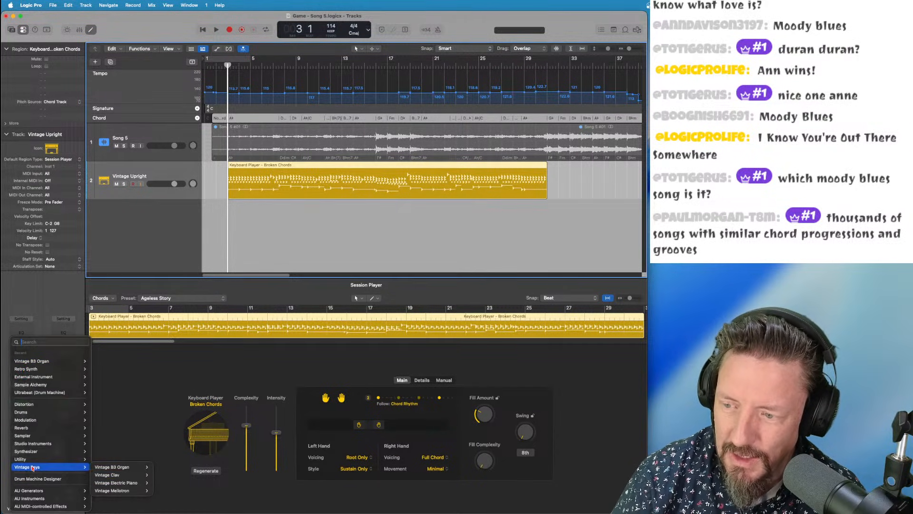
mouse_move(128, 467)
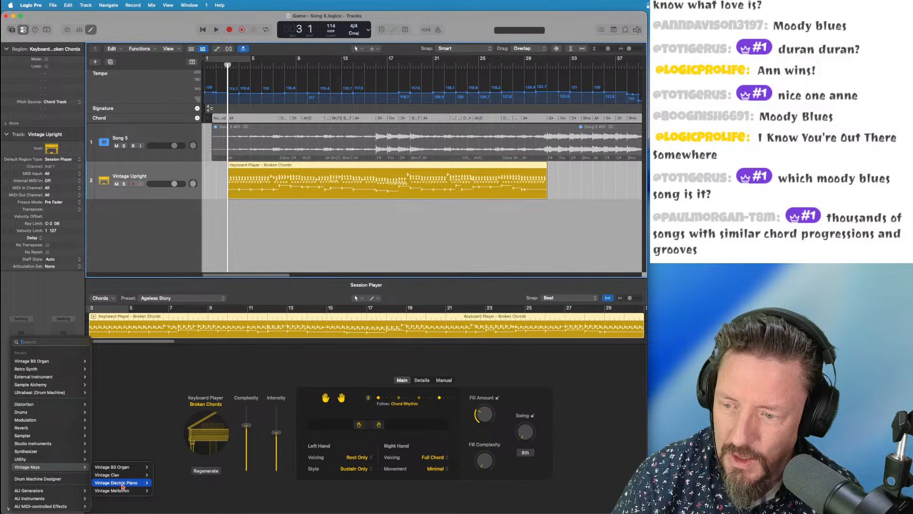
left_click(163, 484)
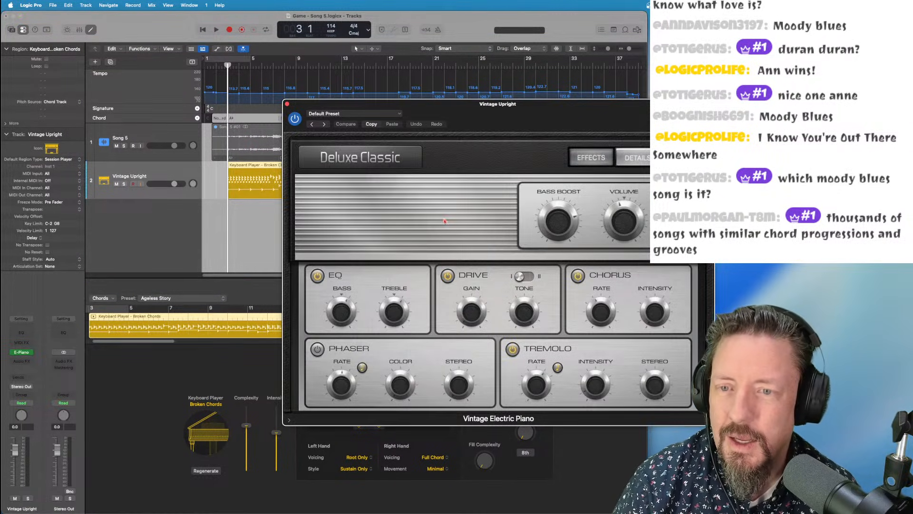
left_click_drag(561, 222, 562, 253)
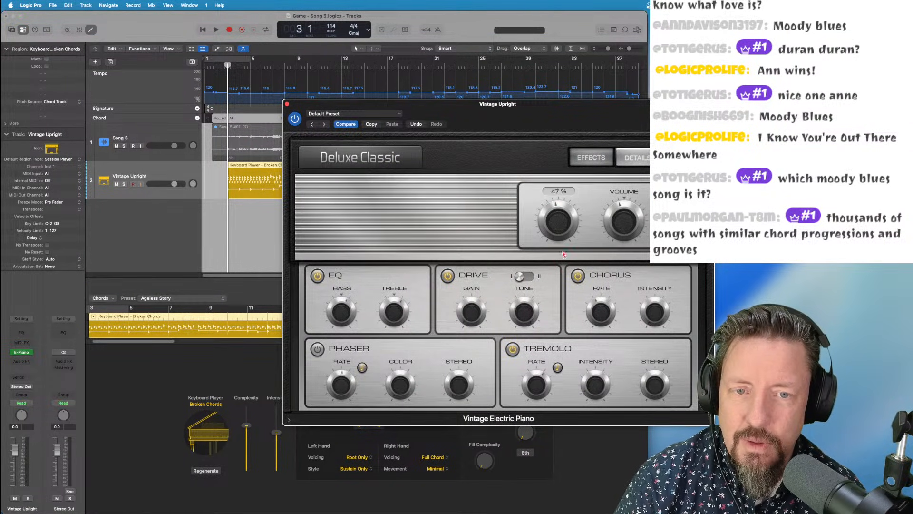
left_click_drag(624, 223, 621, 213)
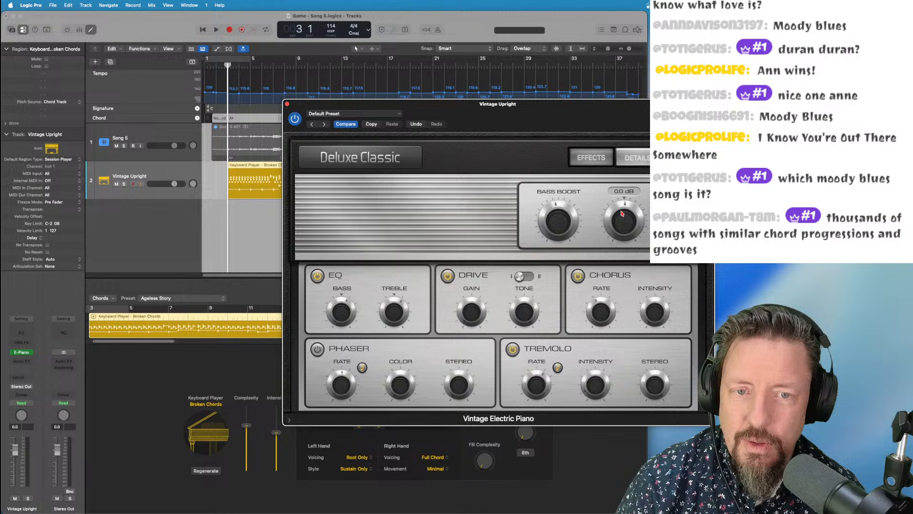
left_click(287, 103)
key("space")
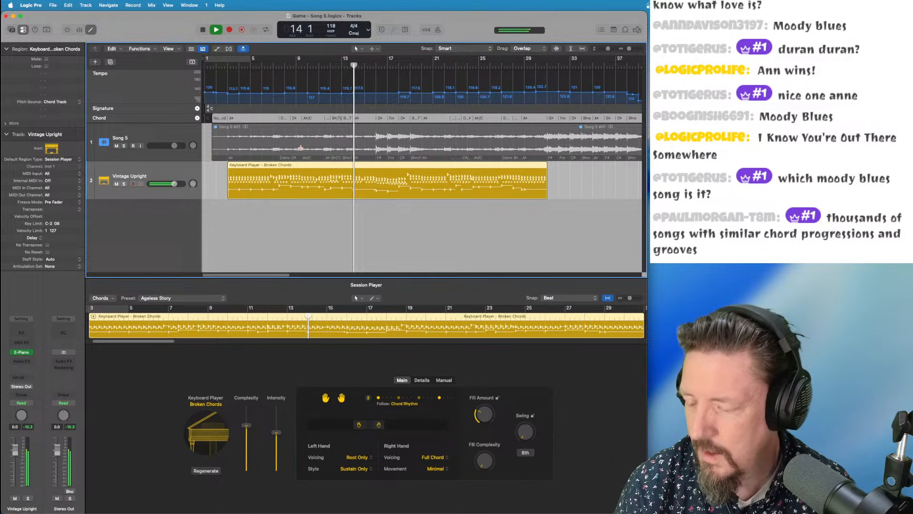
Audition the broken-chords electric piano part against the song, replaying from bars 2–3
key("space")
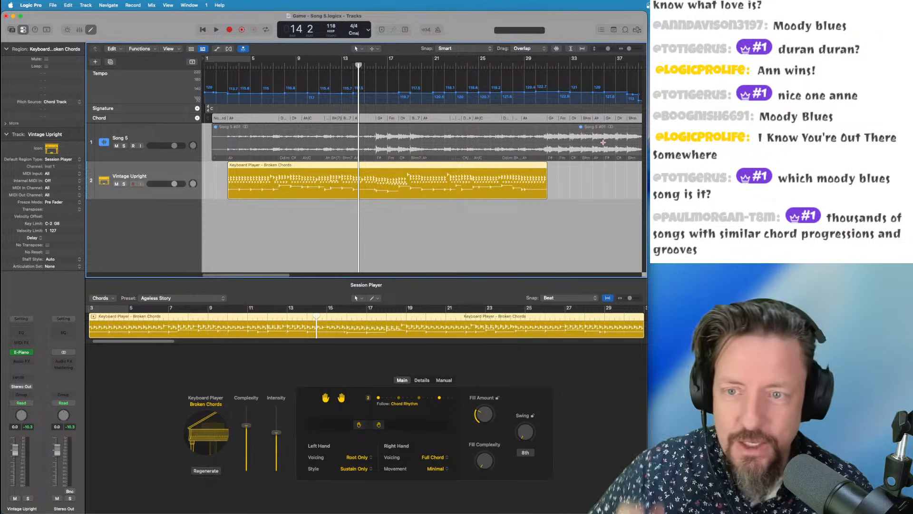
left_click(228, 66)
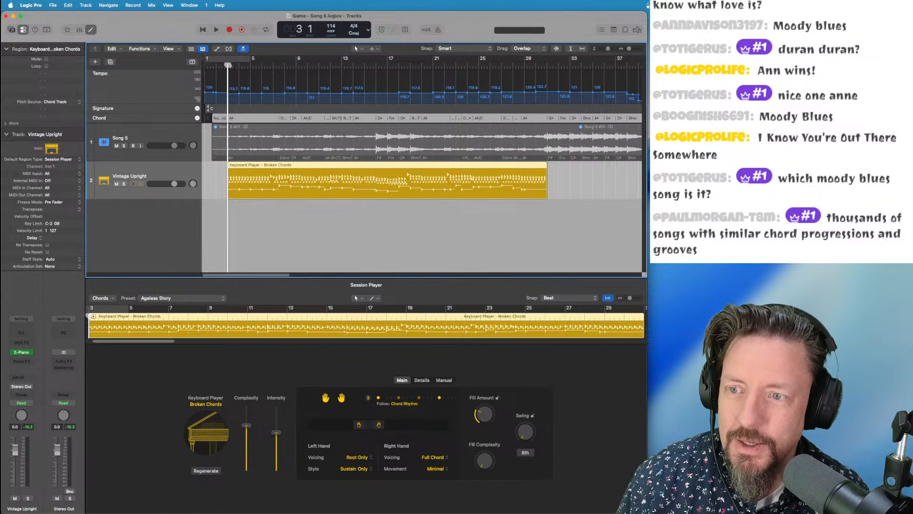
key("space")
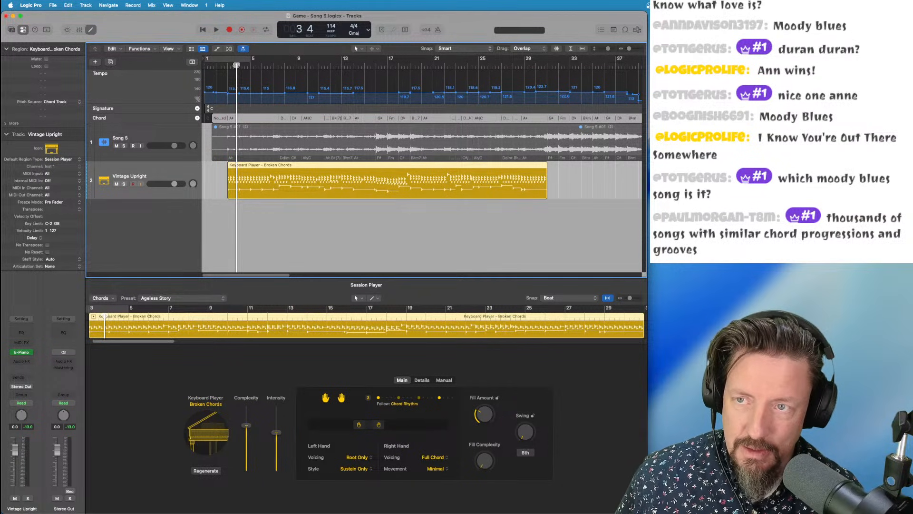
left_click_drag(237, 65, 227, 65)
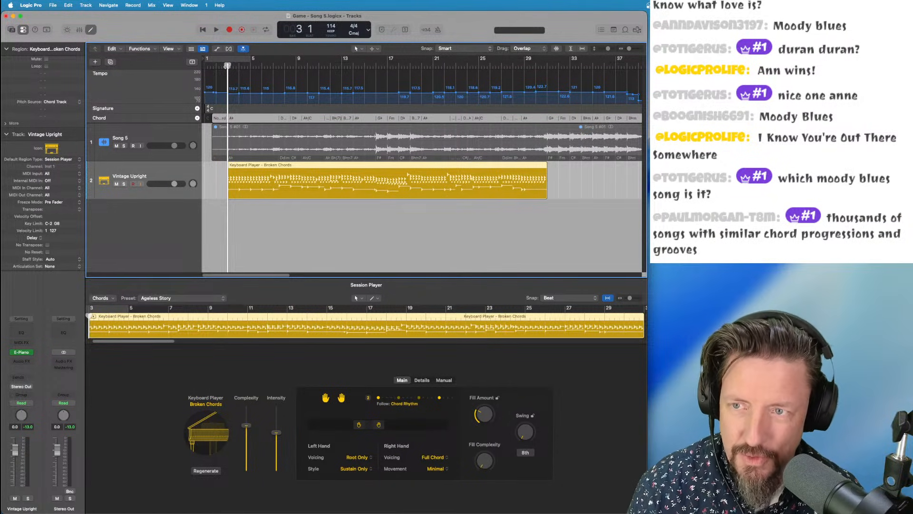
key("space")
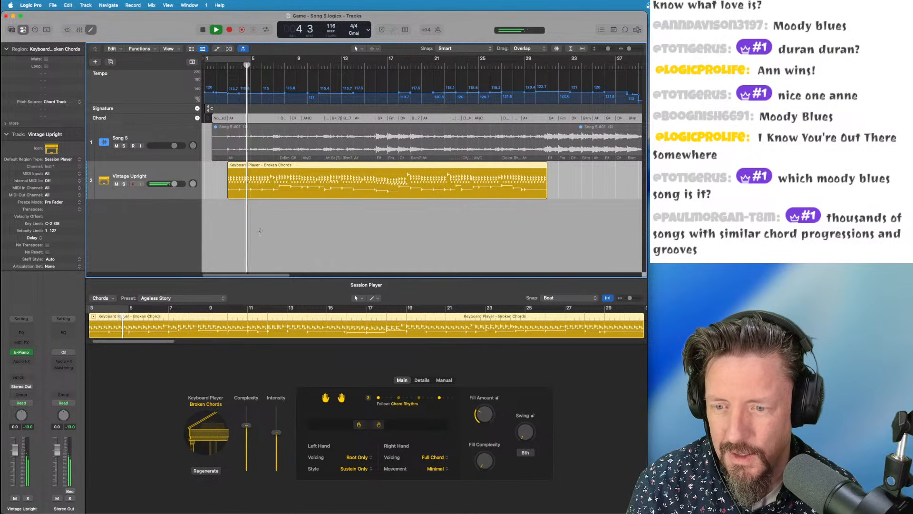
Switch the keyboard player to the Digging Deep preset and move its hand ranges lower
left_click(160, 298)
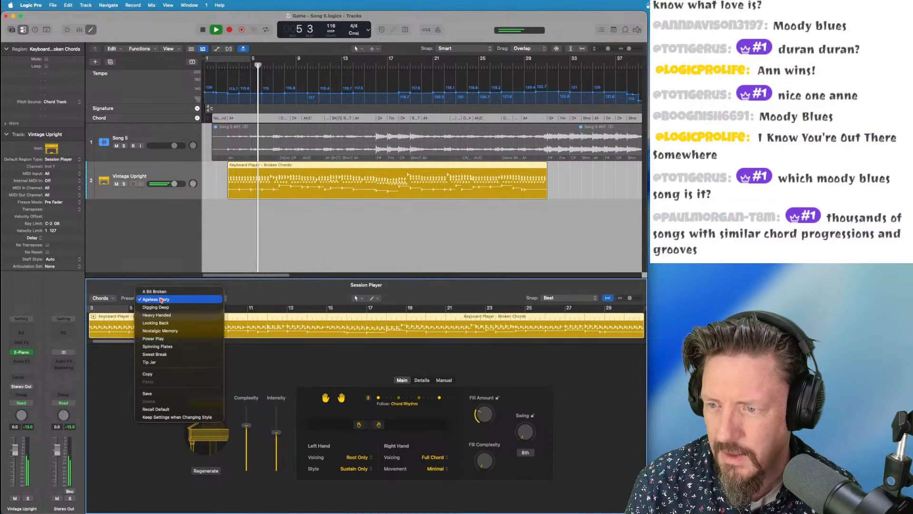
left_click(156, 307)
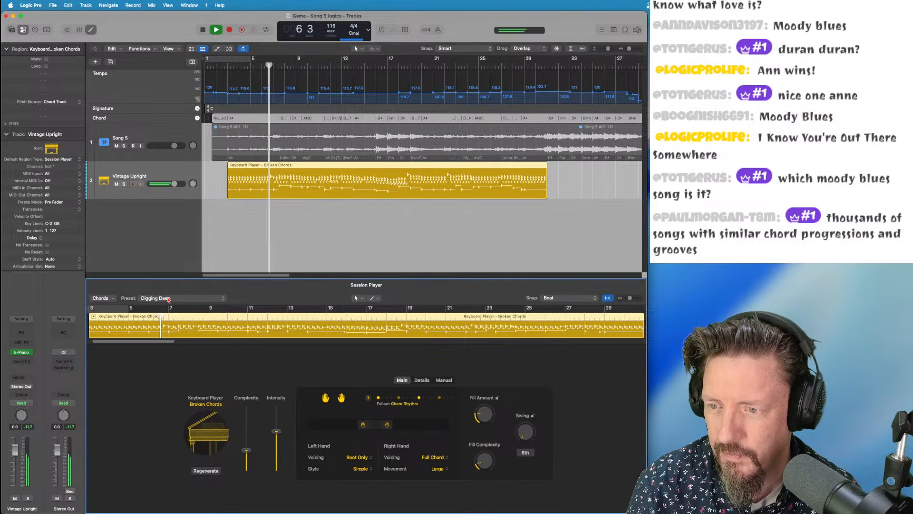
left_click(347, 420)
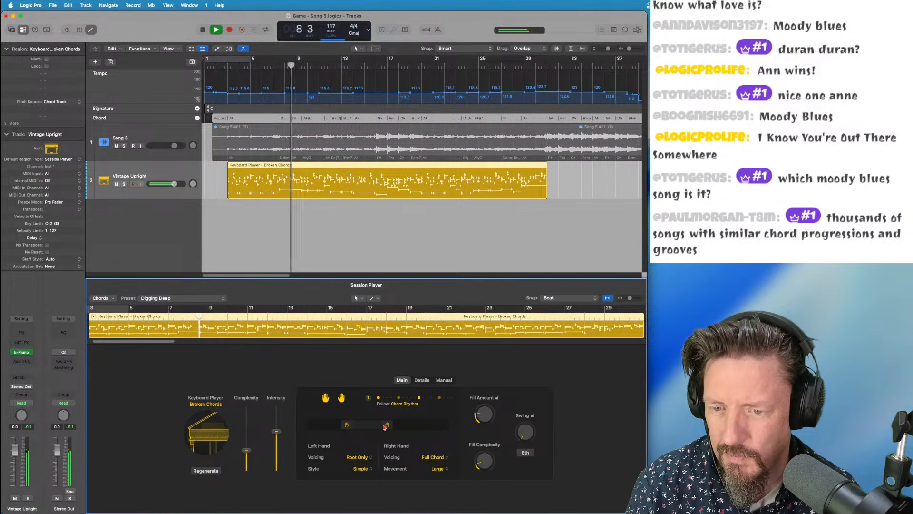
left_click_drag(385, 425, 367, 425)
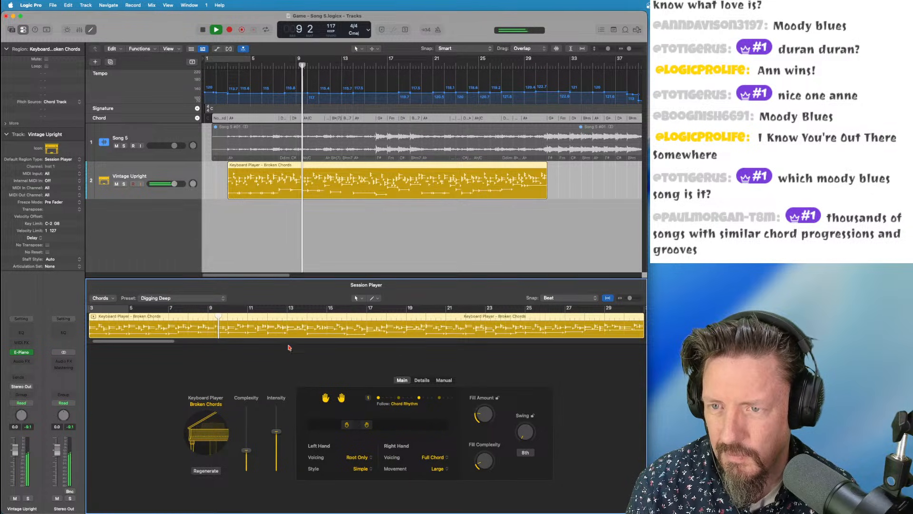
mouse_move(367, 426)
left_mouse_down()
mouse_move(377, 425)
mouse_move(357, 426)
left_mouse_up()
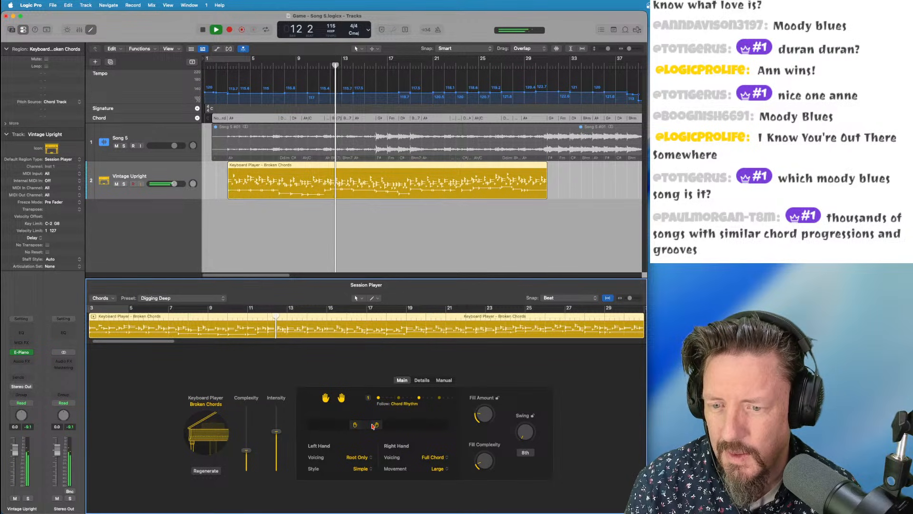
Show groove controls, set Song 5 as groove track, and have Vintage Upright follow it
left_click(92, 144)
right_click(92, 144)
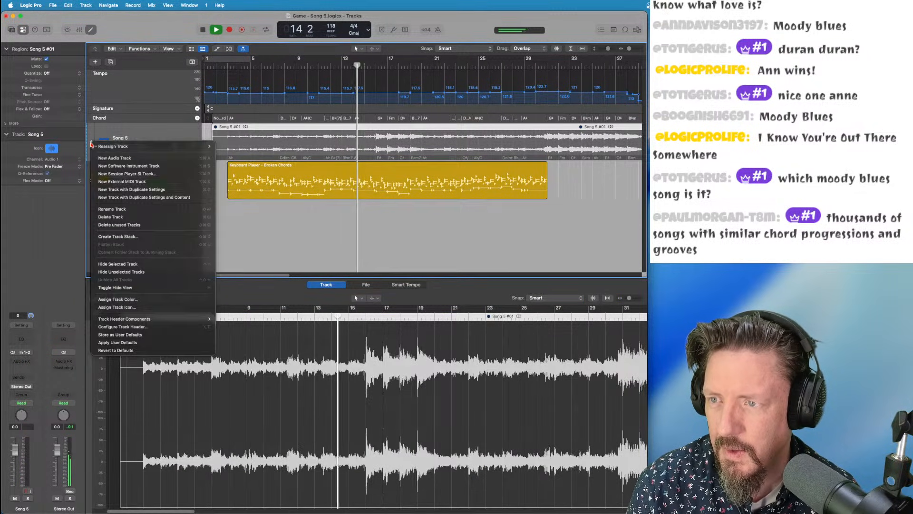
mouse_move(153, 319)
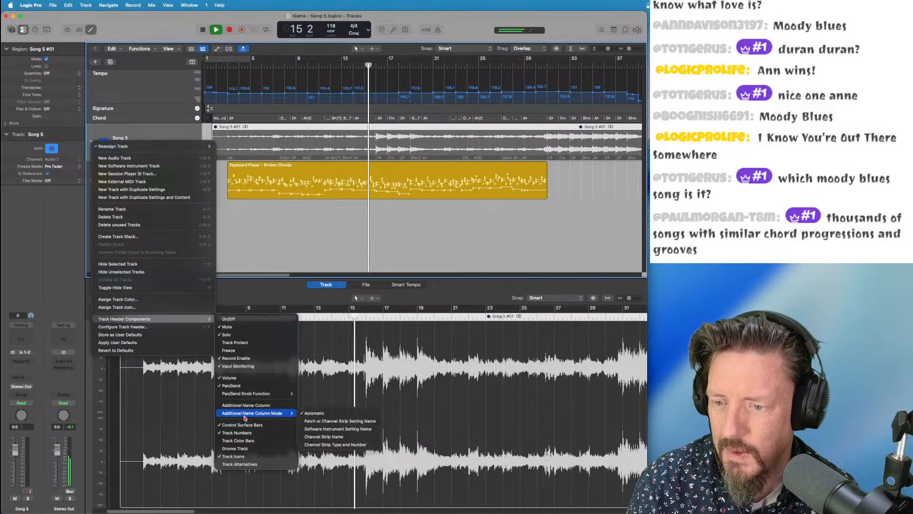
left_click(240, 449)
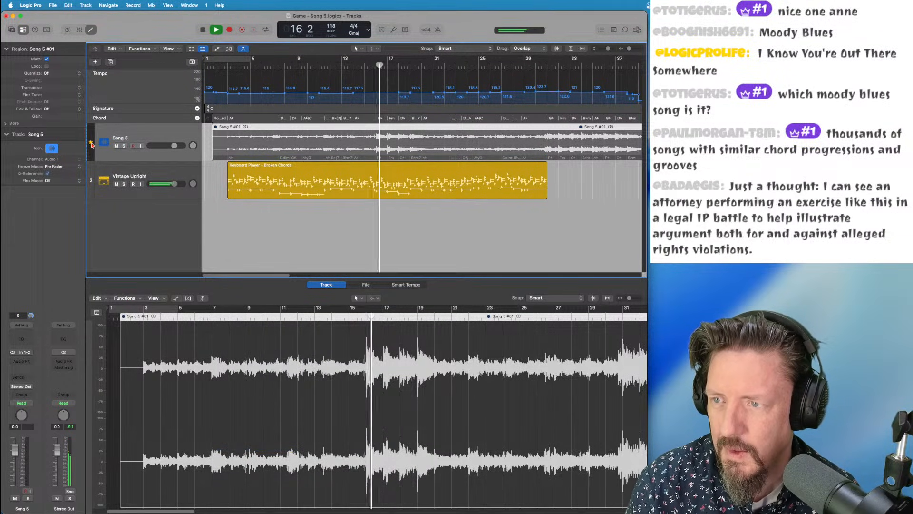
left_click(92, 183)
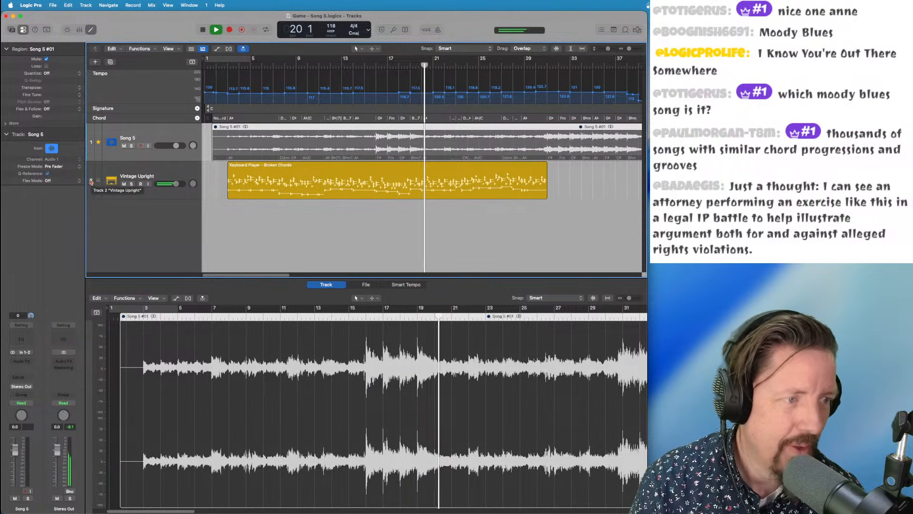
left_click(99, 181)
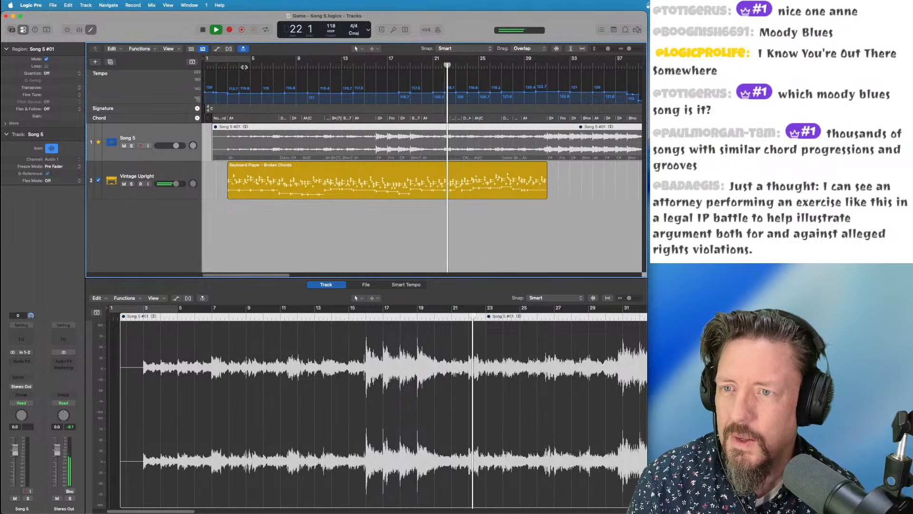
left_click(235, 63)
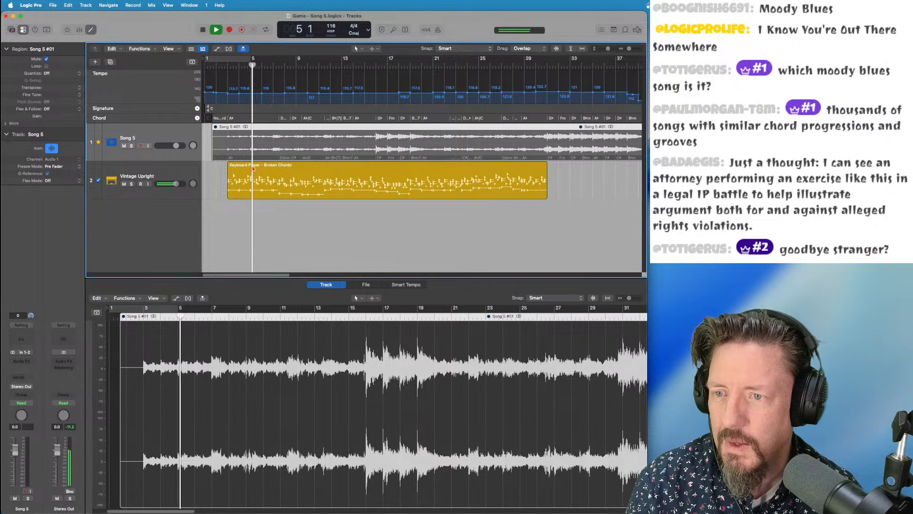
left_click(236, 180)
Switch the electric piano to the Heavy Handed preset, stop playback, and place the playhead at bar 16
left_click(160, 297)
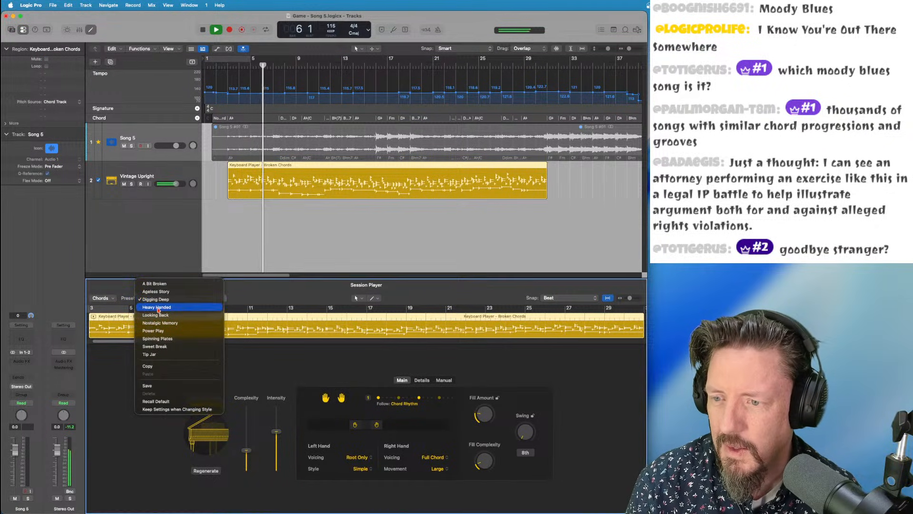
left_click(163, 301)
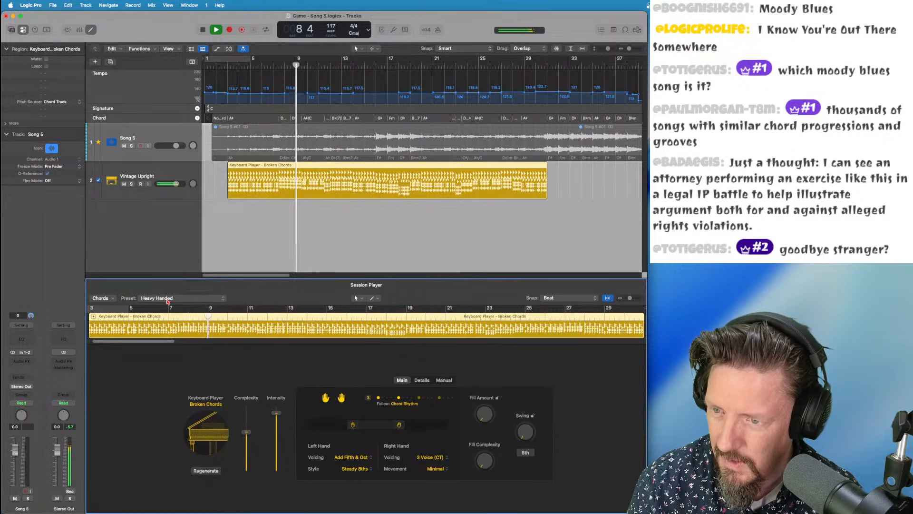
key("space")
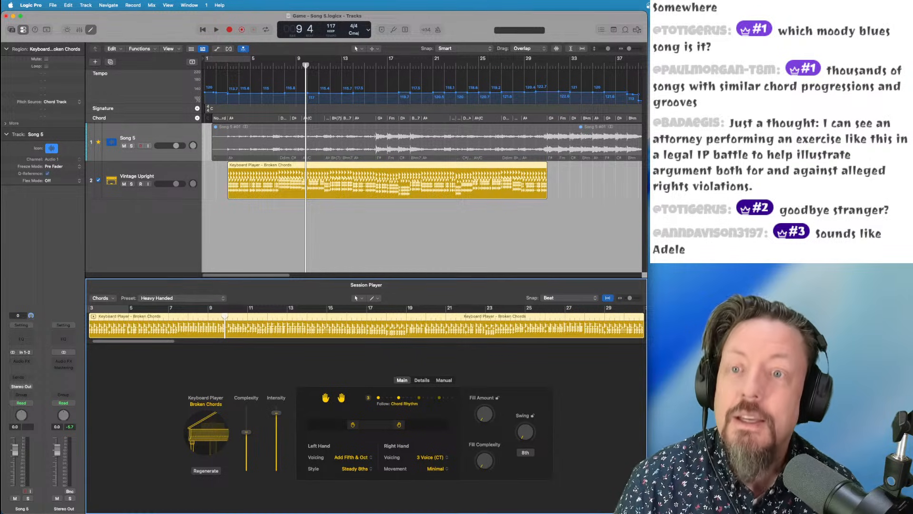
left_click_drag(347, 64, 376, 65)
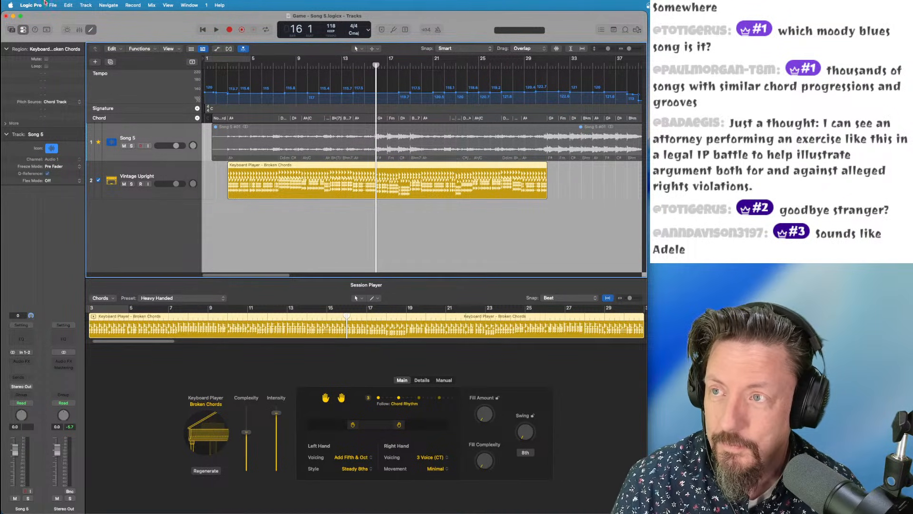
left_click(85, 5)
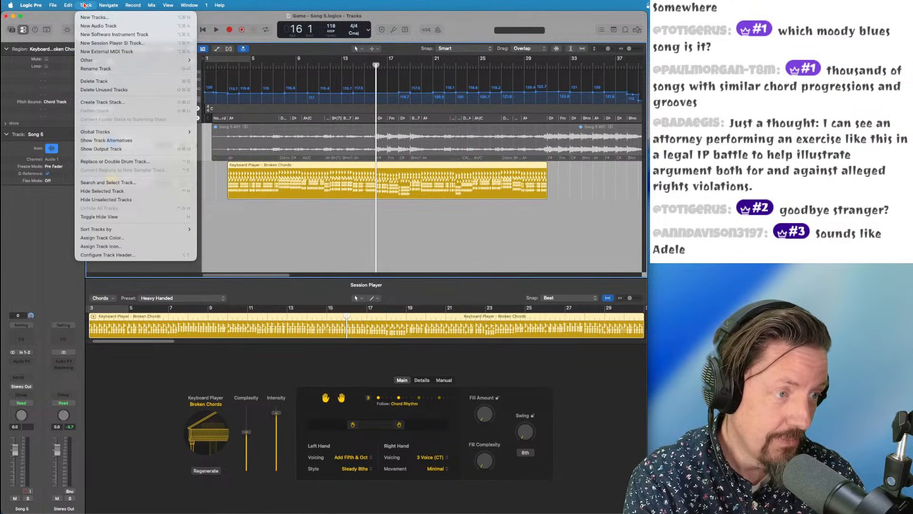
Create a Bass Player (Retro Rock) Session Player track at bar 16 and play it back
left_click(111, 44)
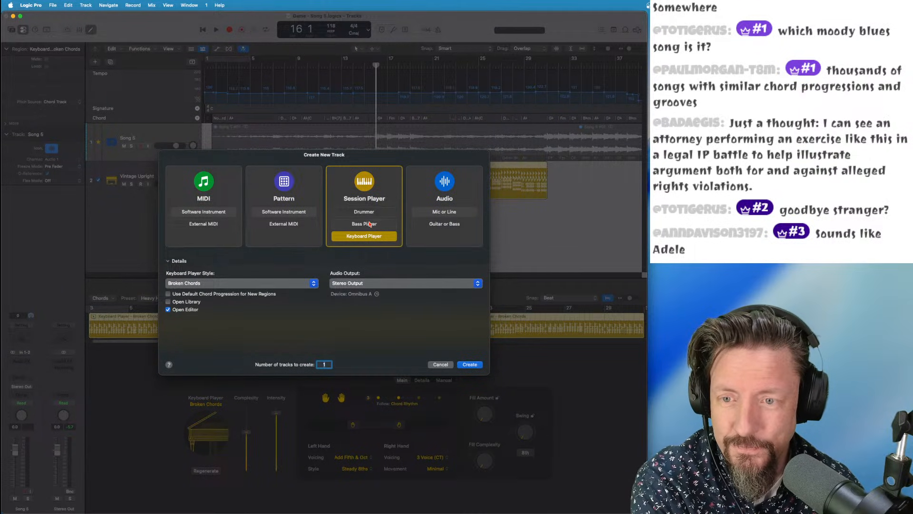
left_click(370, 224)
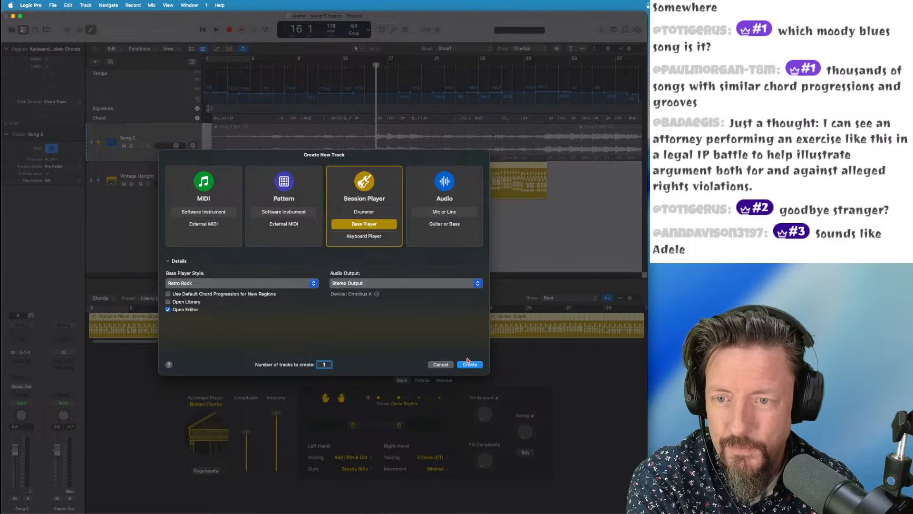
key("Return")
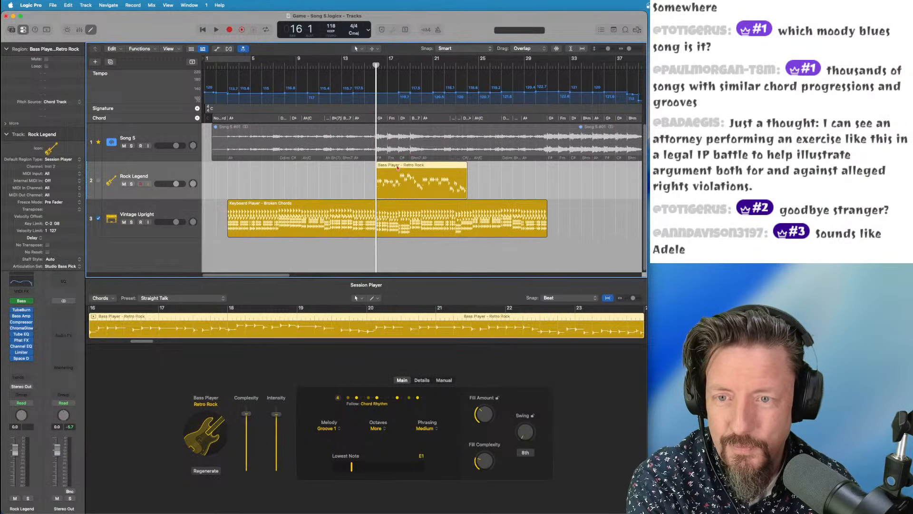
key("space")
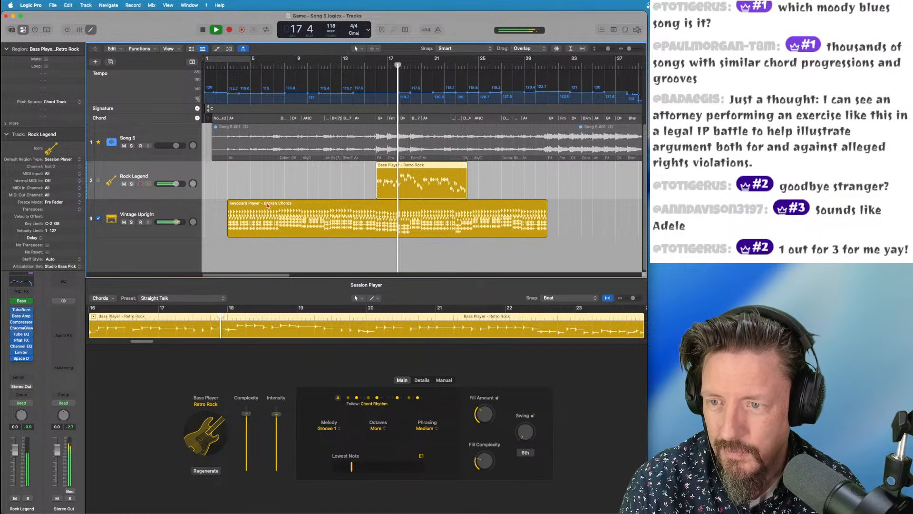
Try the Looking Back preset on the Broken Chords piano region, playing from bar 9
left_click(247, 215)
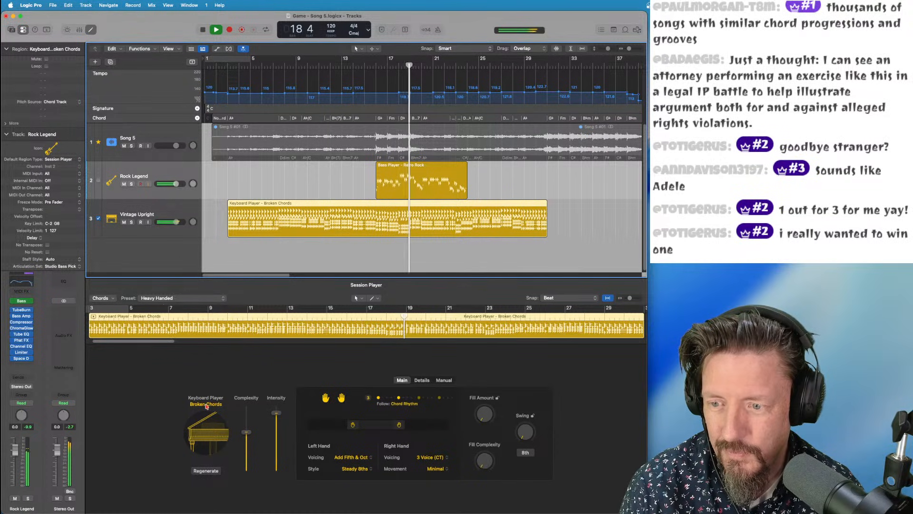
left_click(164, 299)
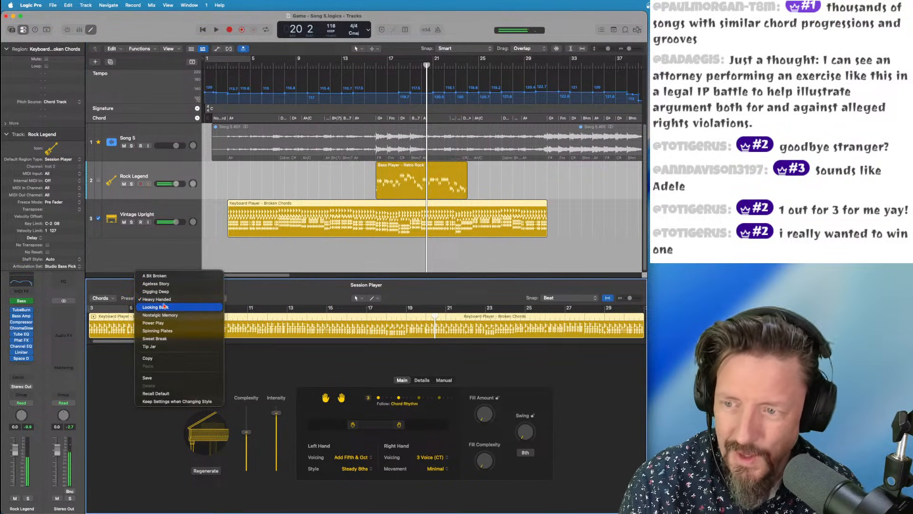
left_click(164, 308)
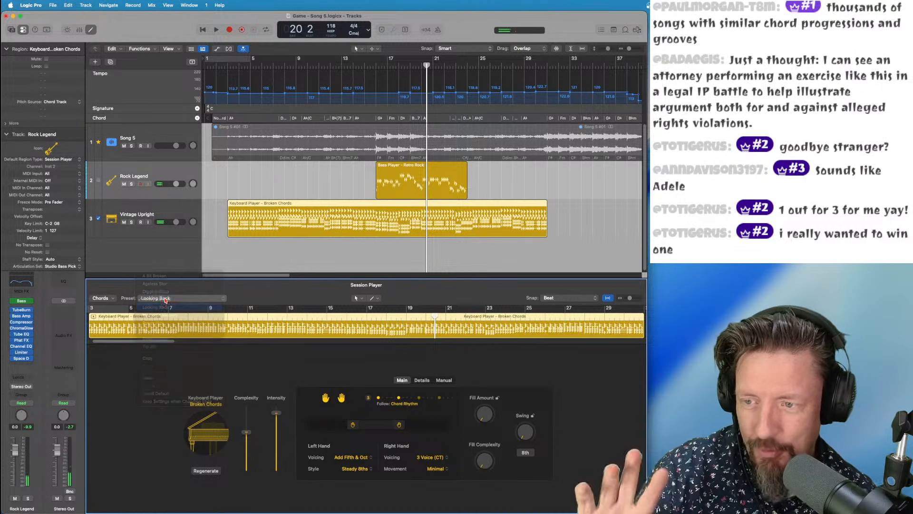
left_click(302, 70)
key("space")
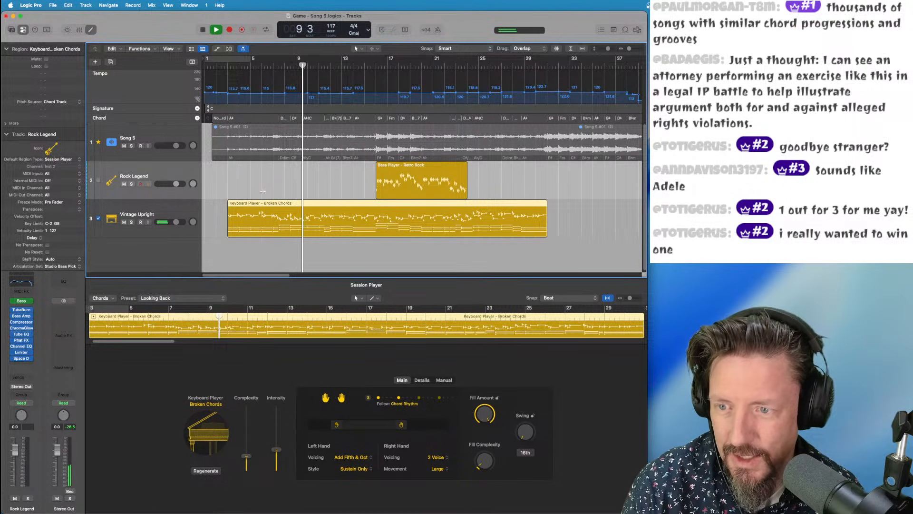
Switch the piano to the Nostalgic Memory preset and stop it following the groove track
left_click(163, 299)
left_click(167, 298)
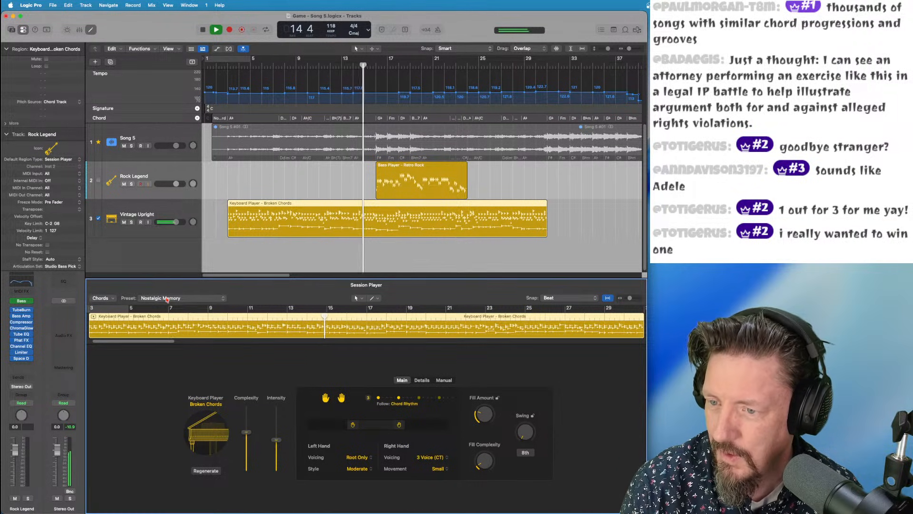
key("space")
left_click(99, 220)
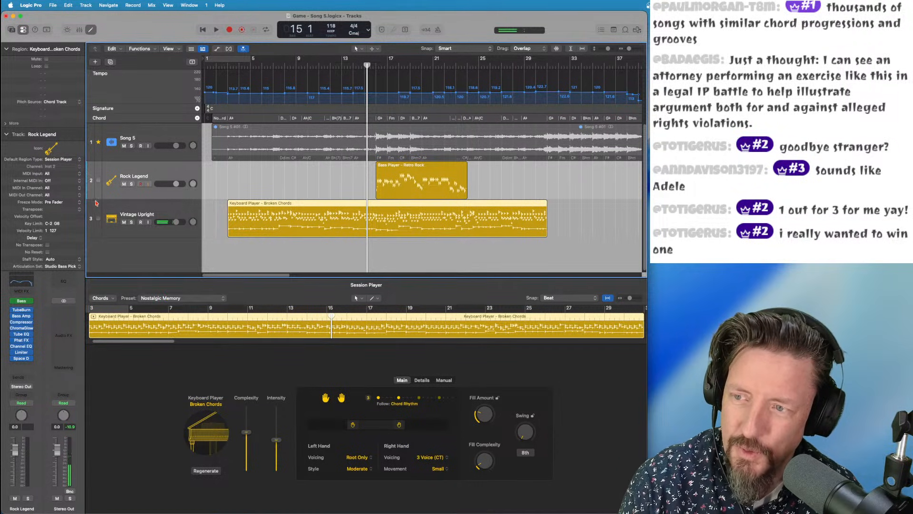
left_click(99, 143)
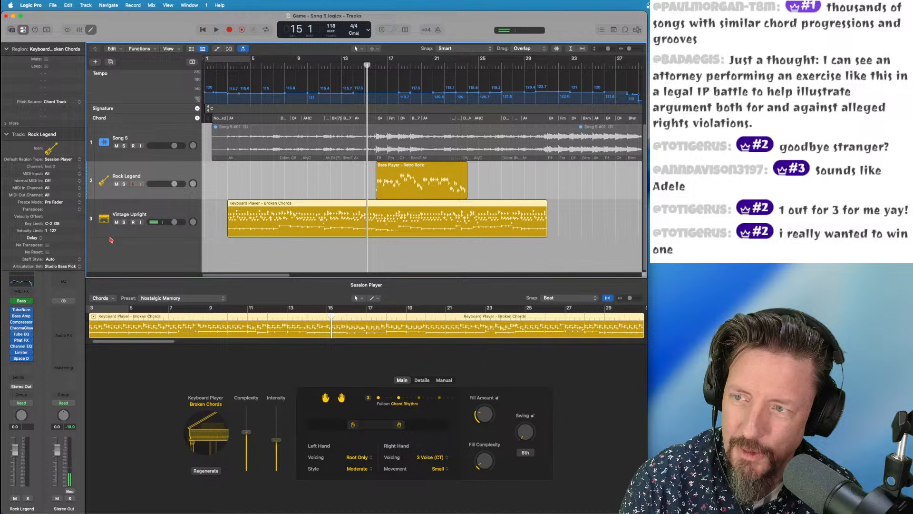
Lower the top of the piano's playing range and set the right hand to 2 Voice (Common Tone)
left_click(217, 309)
left_click(217, 309)
key("space")
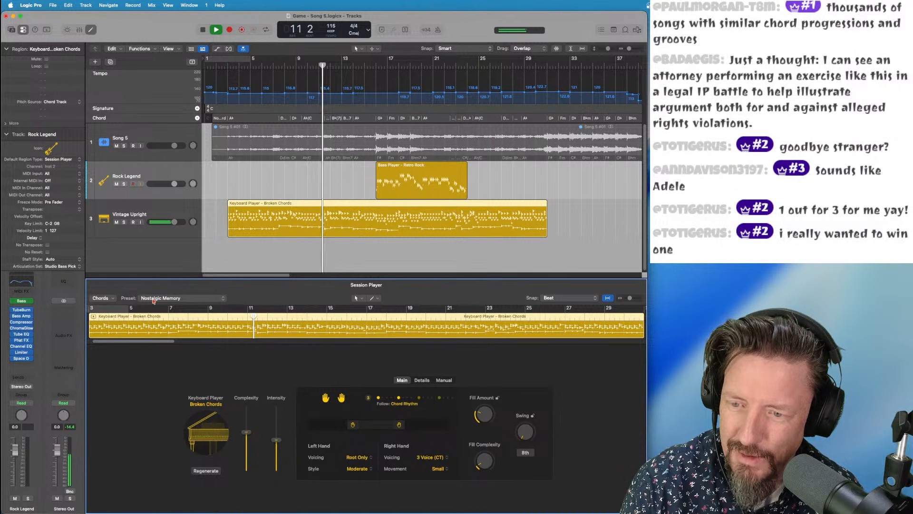
left_click_drag(399, 424, 385, 425)
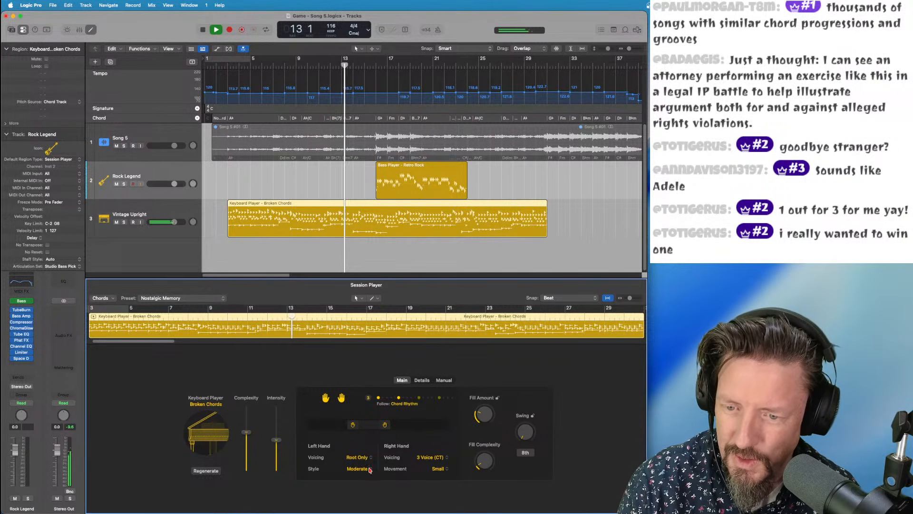
left_click(430, 457)
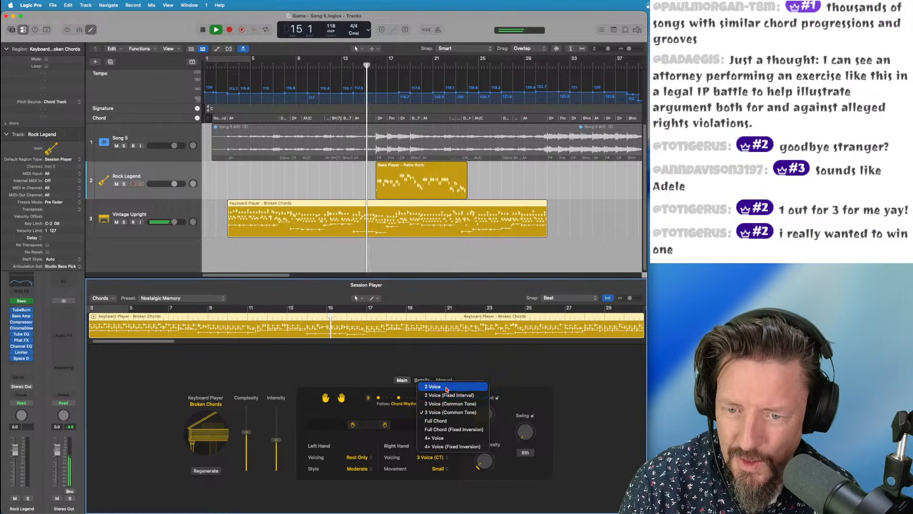
left_click(447, 403)
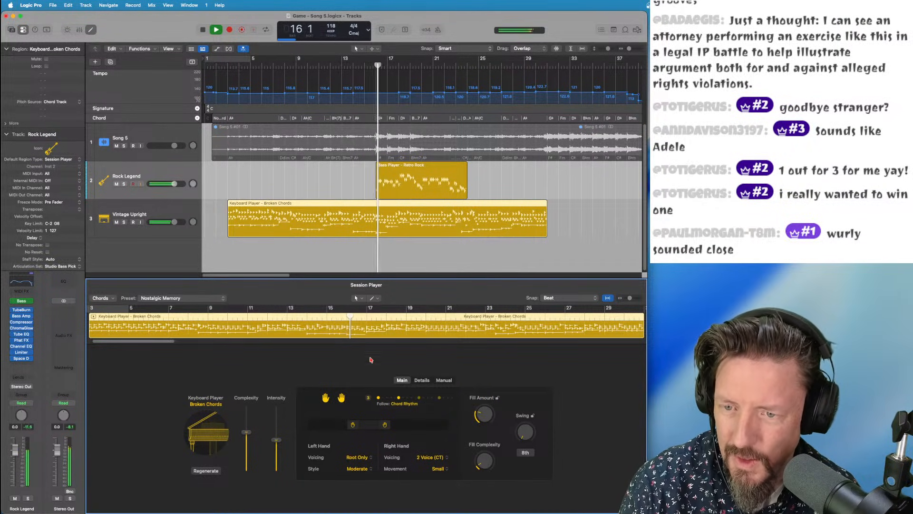
Lower the Retro Rock bass part's Complexity and Intensity sliders
left_click(402, 166)
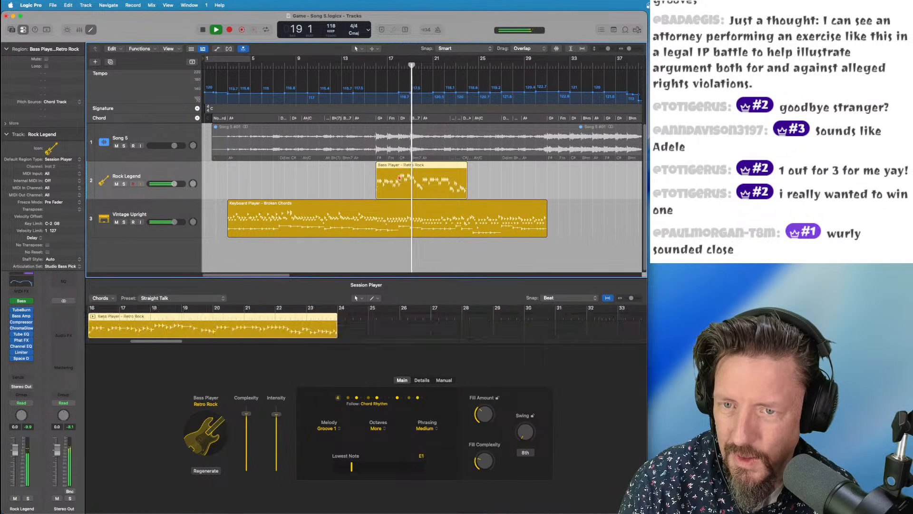
left_click_drag(248, 417, 247, 450)
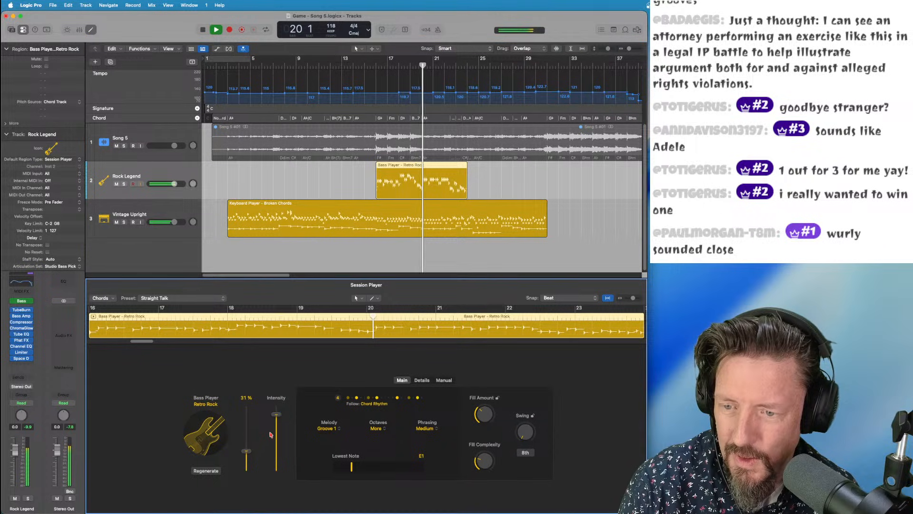
left_click_drag(277, 414, 276, 456)
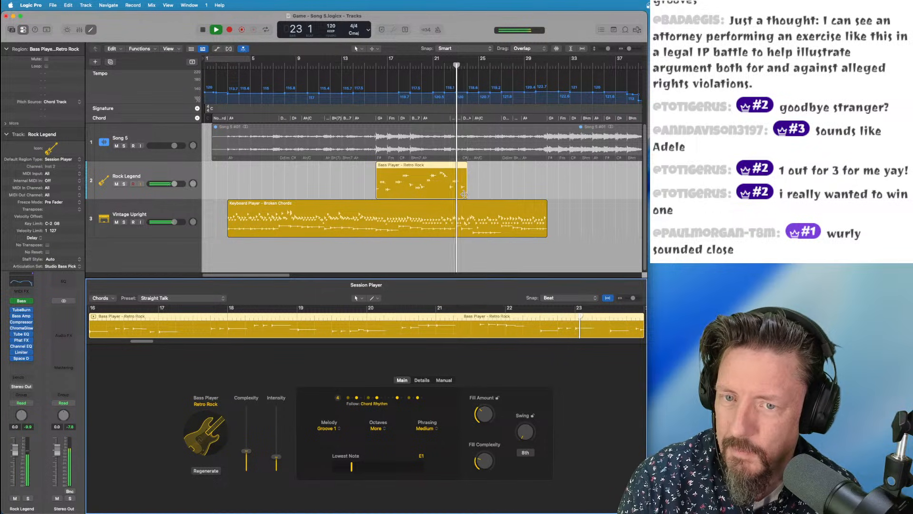
Extend the bass region to about bar 26 and audition it from bar 20
left_click_drag(467, 195, 546, 196)
key("space")
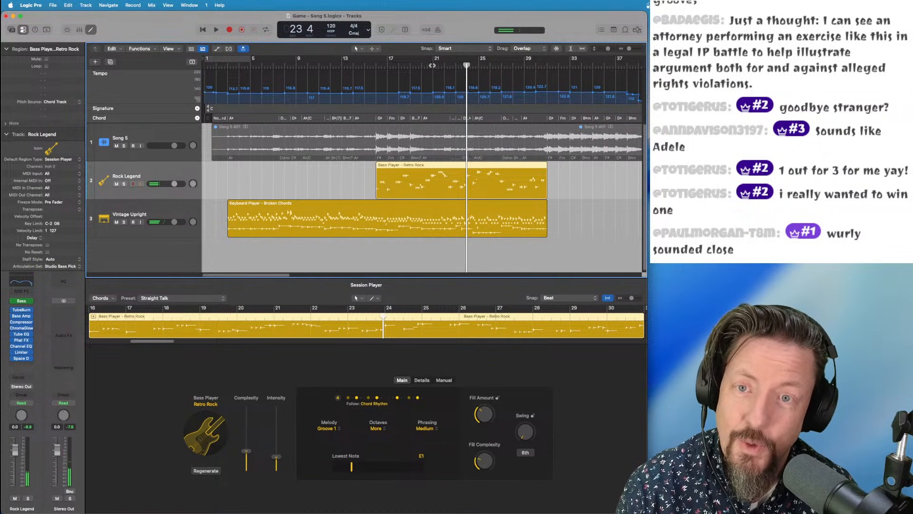
left_click_drag(432, 65, 427, 65)
key("space")
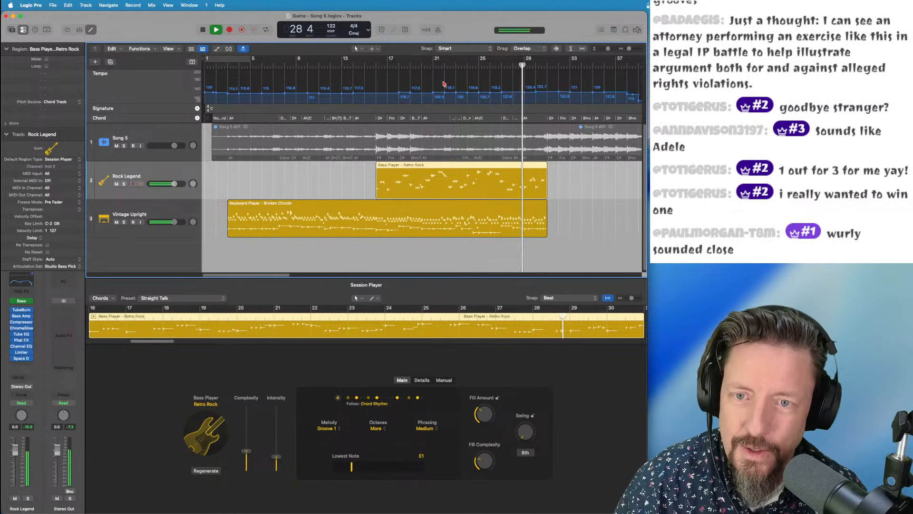
key("space")
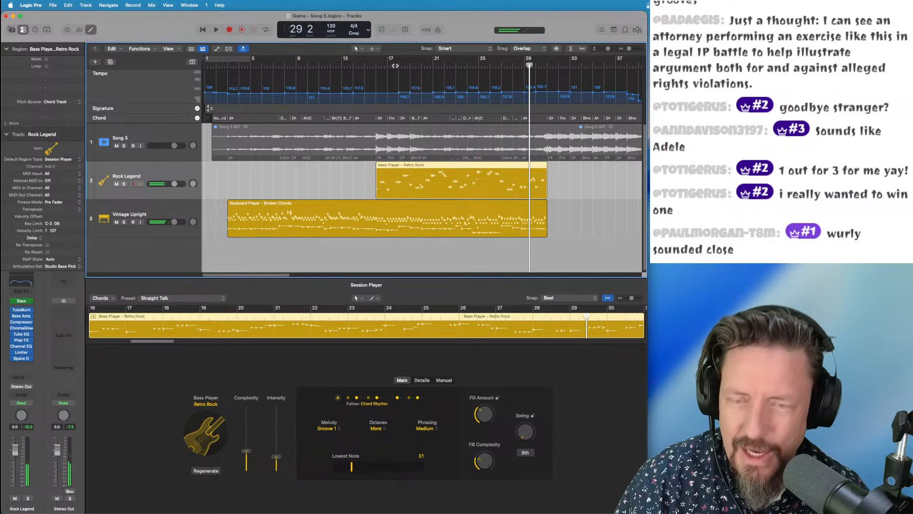
left_click_drag(395, 65, 540, 66)
Turn the Rock Legend bass track's volume down to about -4.4 dB
scroll(534, 66, "right", 8)
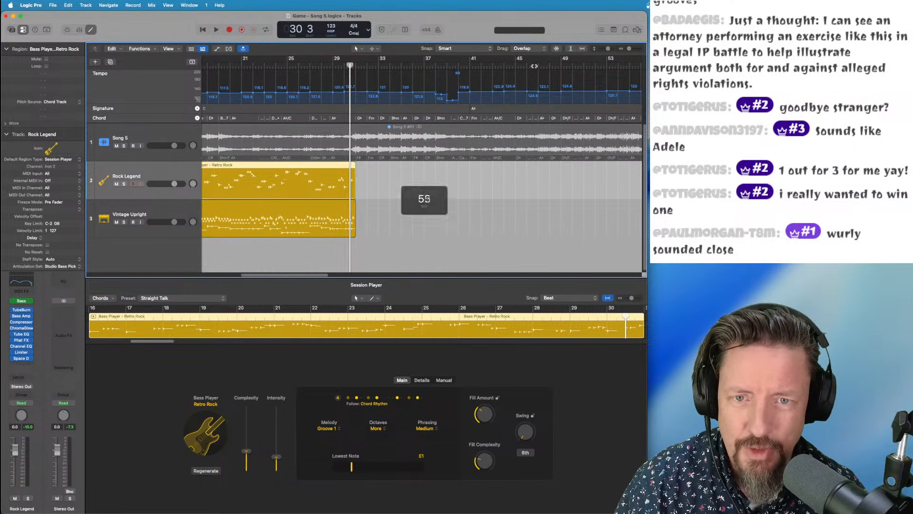
scroll(499, 63, "left", 4)
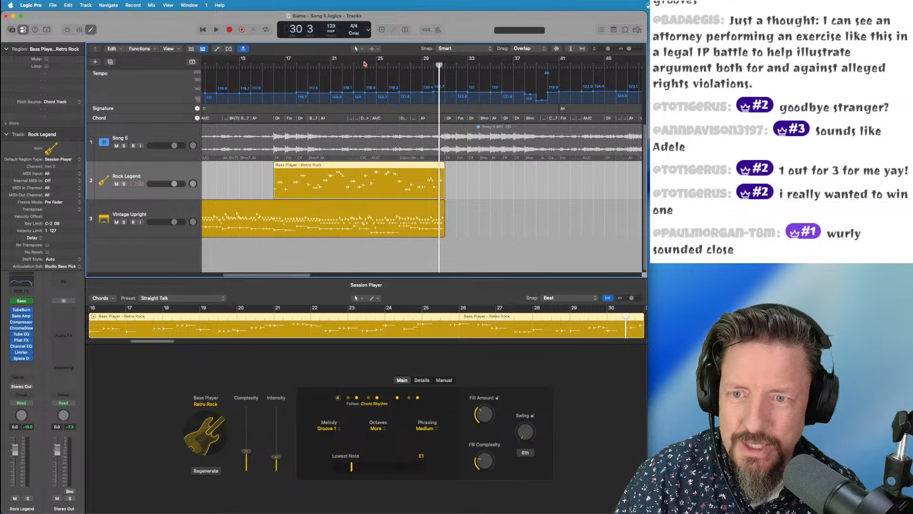
left_click_drag(340, 64, 313, 66)
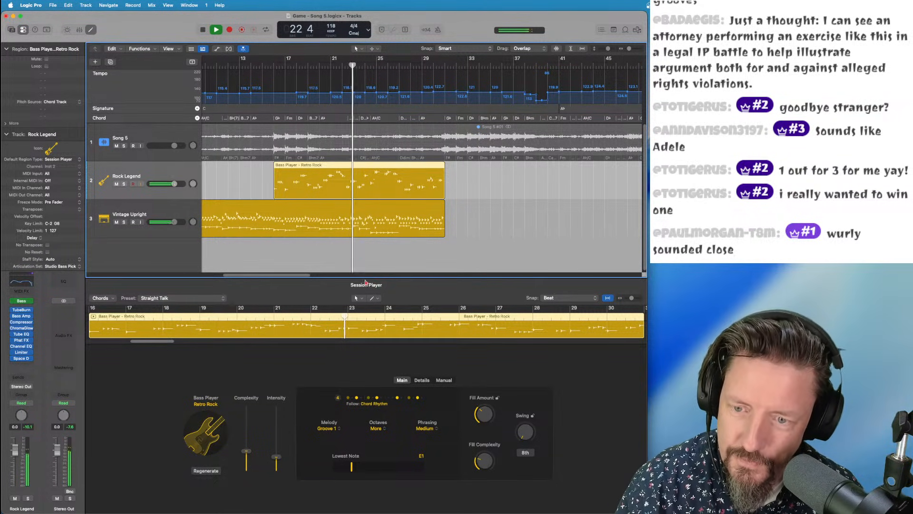
left_click_drag(181, 186, 169, 185)
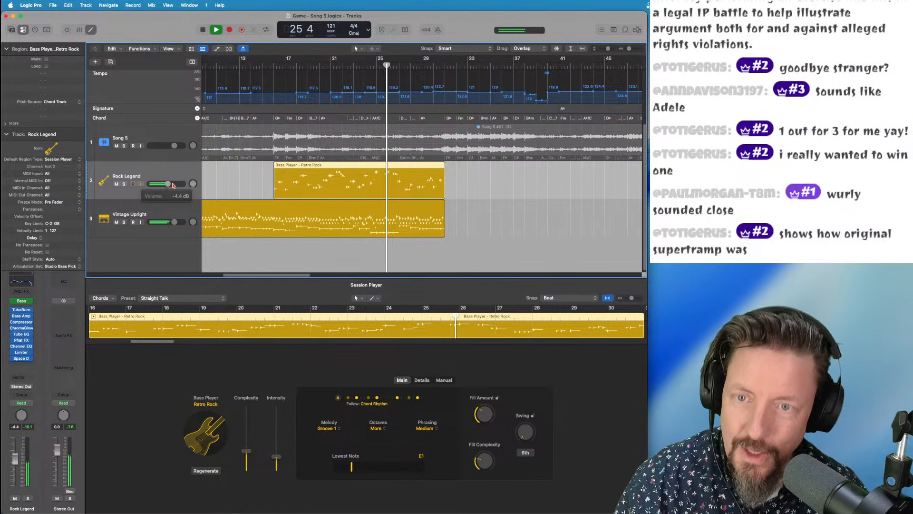
key("space")
Zoom in with taller track lanes and position the playhead around bar 22
key("super+Right")
key("super+Right")
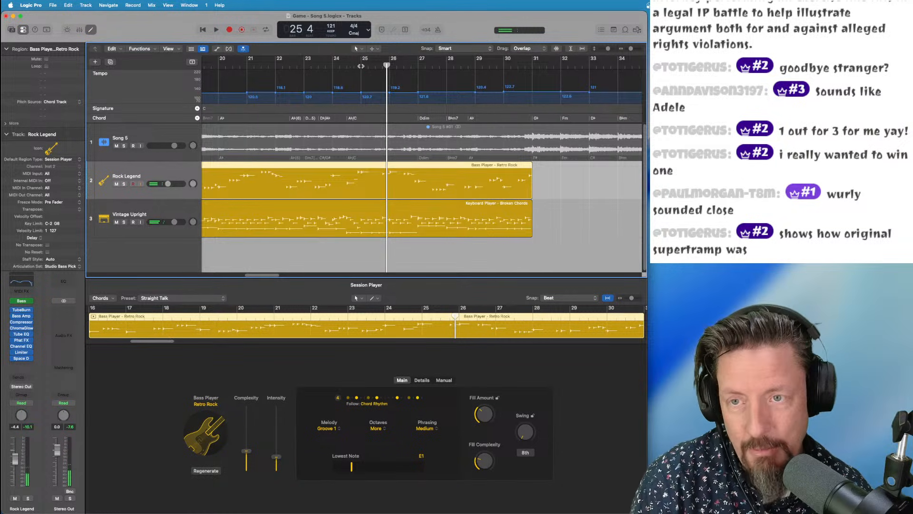
key("super+Down")
left_click(285, 65)
key("super+Right")
key("super+Right")
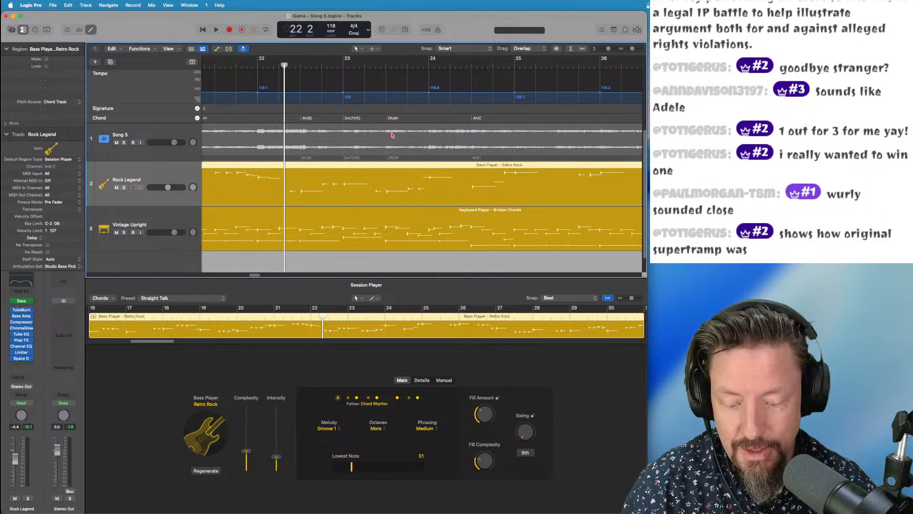
scroll(389, 135, "down", 5)
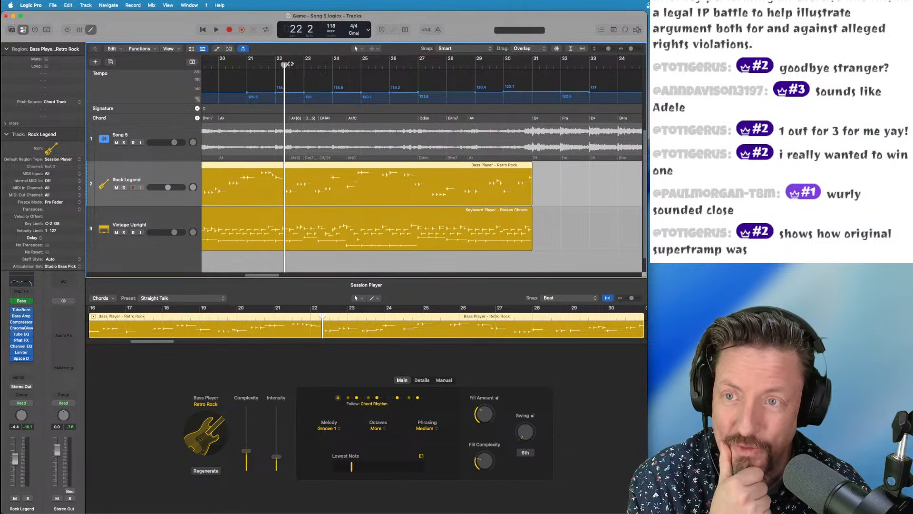
left_click_drag(288, 63, 283, 65)
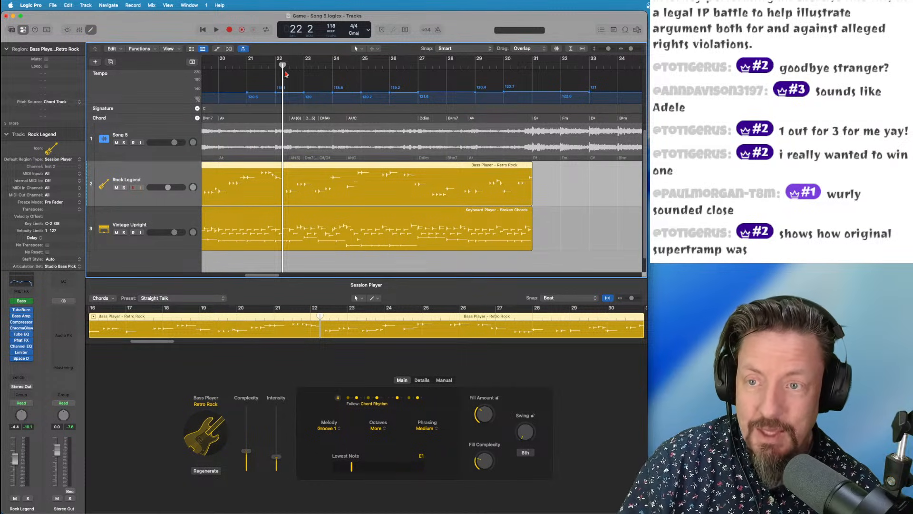
left_click_drag(282, 65, 275, 66)
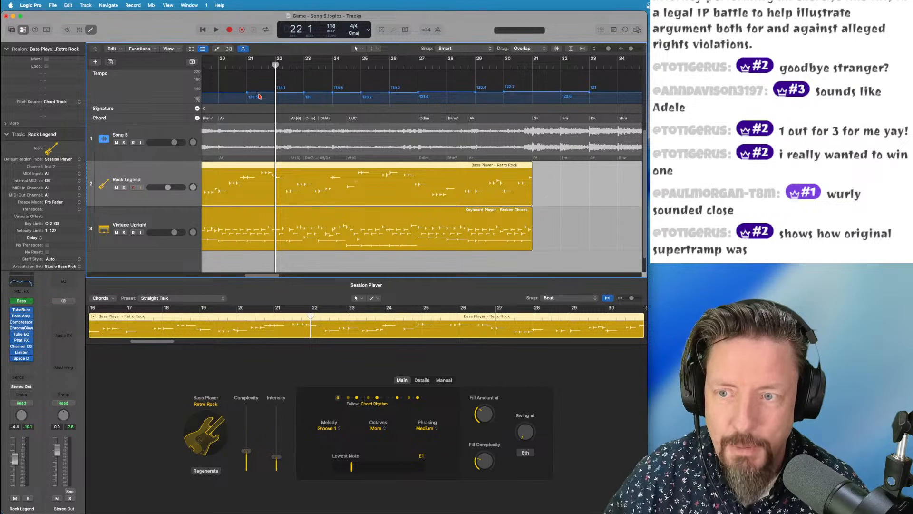
Play the song from bar 21 to check the bass balance, then zoom back out
left_click(247, 63)
key("space")
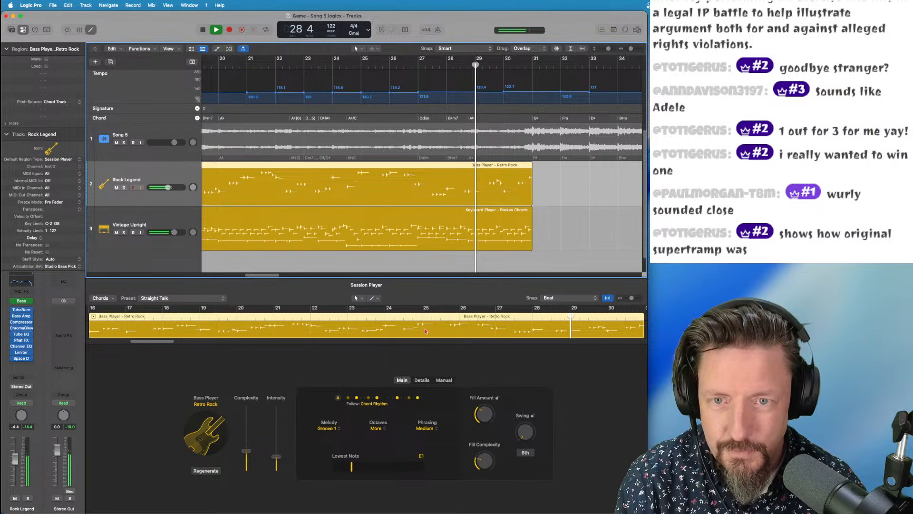
key("space")
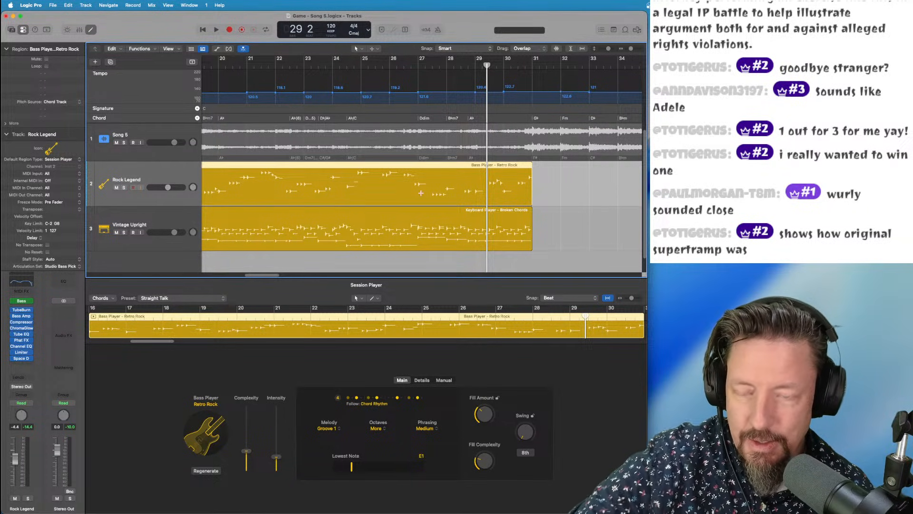
key("super+Left")
key("super+Left")
key("super+Left")
key("super+Left")
key("super+Left")
key("super+Left")
key("super+Left")
key("super+Left")
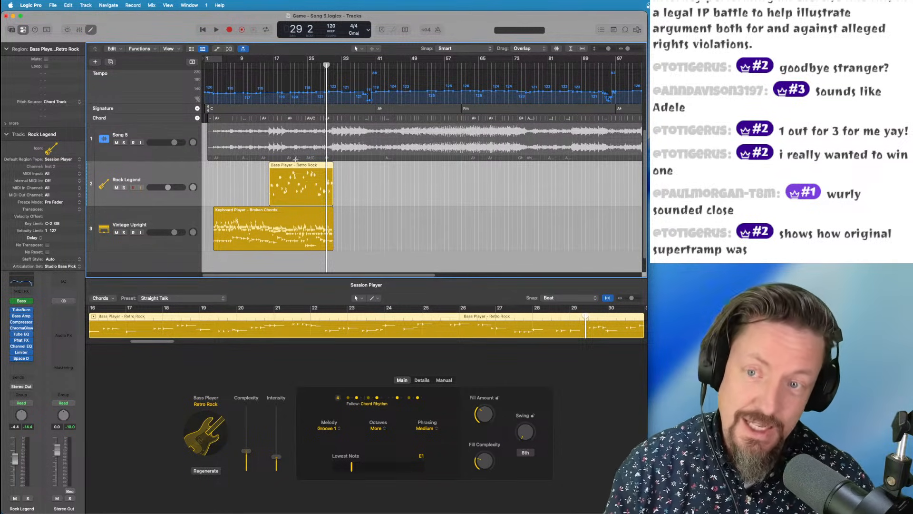
left_click(362, 59)
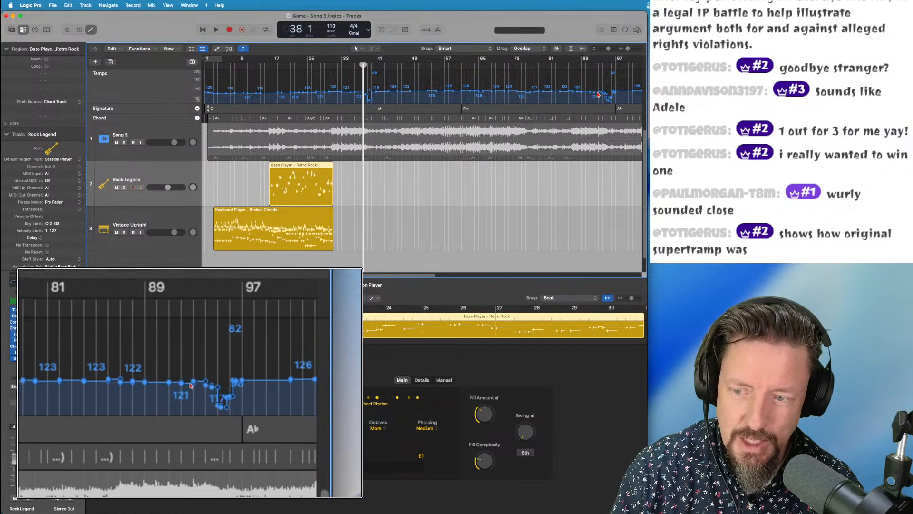
scroll(561, 94, "right", 10)
scroll(596, 93, "right", 5)
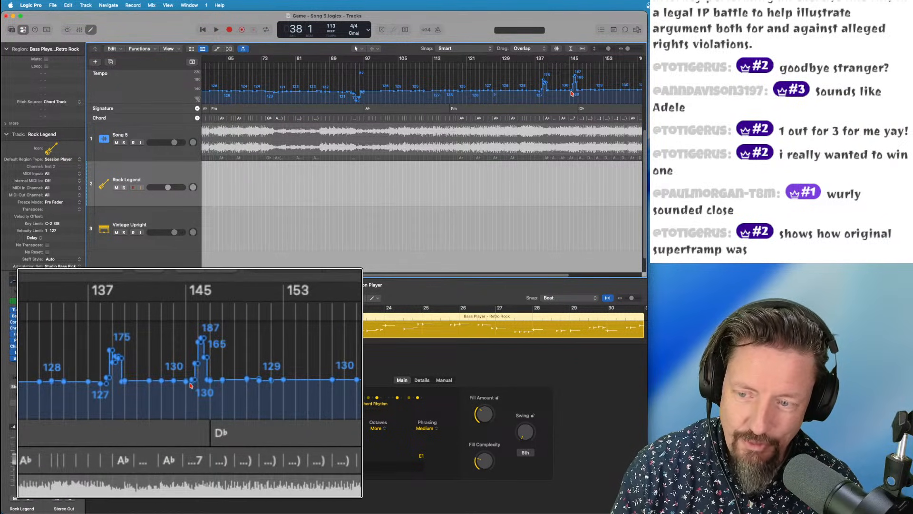
scroll(572, 93, "down", 5)
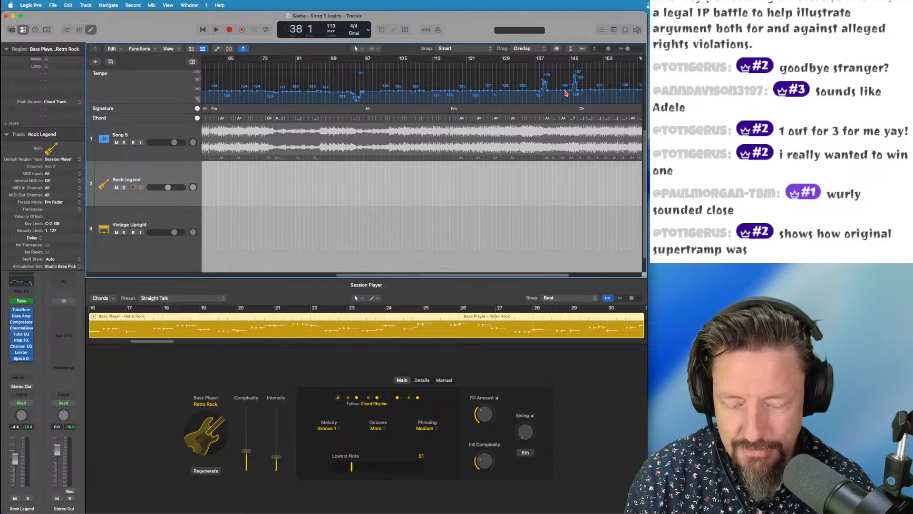
key("super+Left")
key("super+Left")
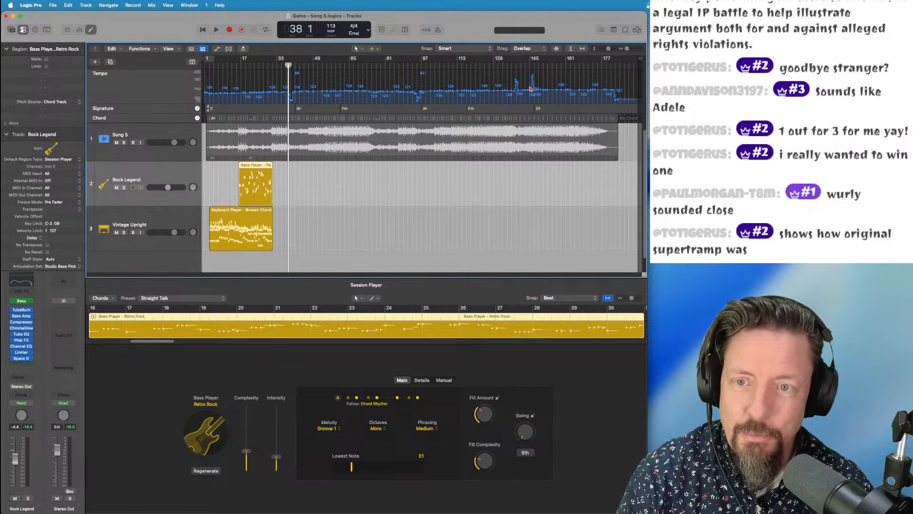
left_click(232, 65)
left_click_drag(232, 65, 233, 65)
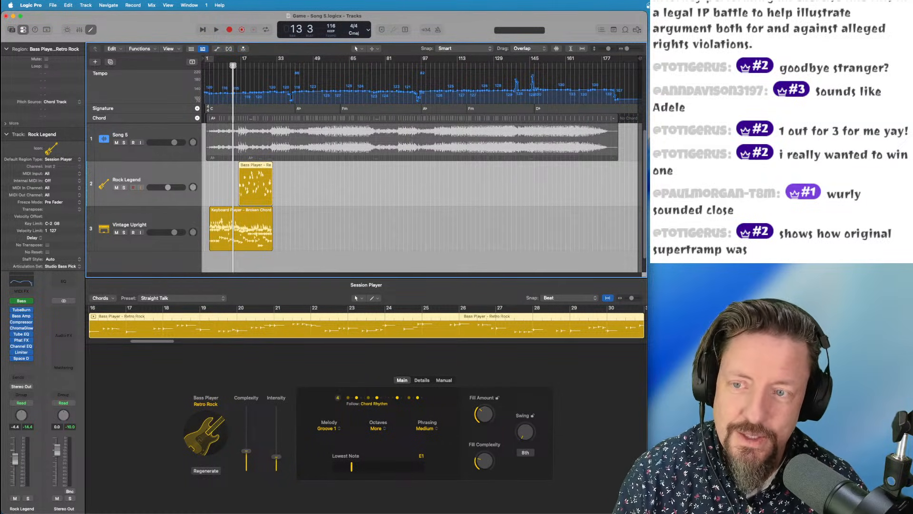